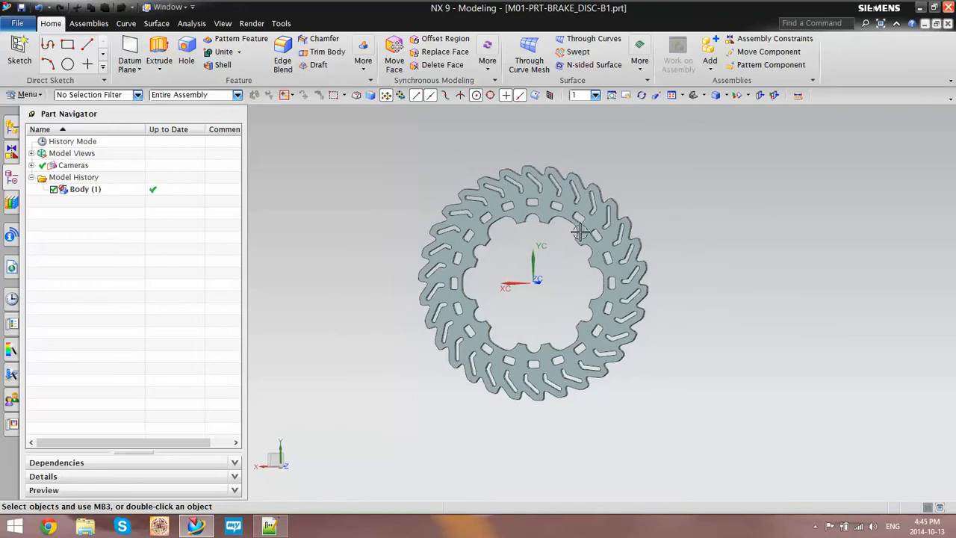
- Examine the reference brake disc from both sides, at an angle and face-on
middle_drag(522, 296, 670, 303)
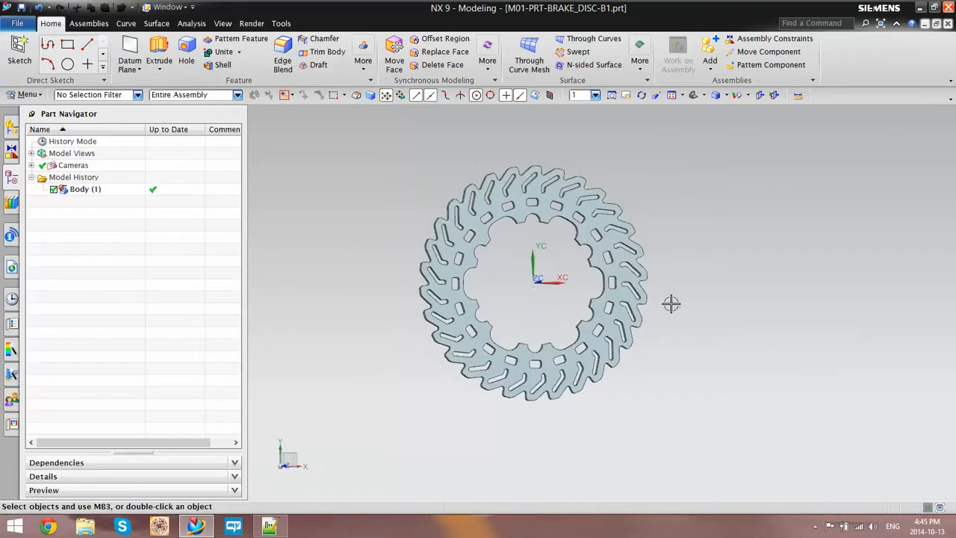
right_click(356, 194)
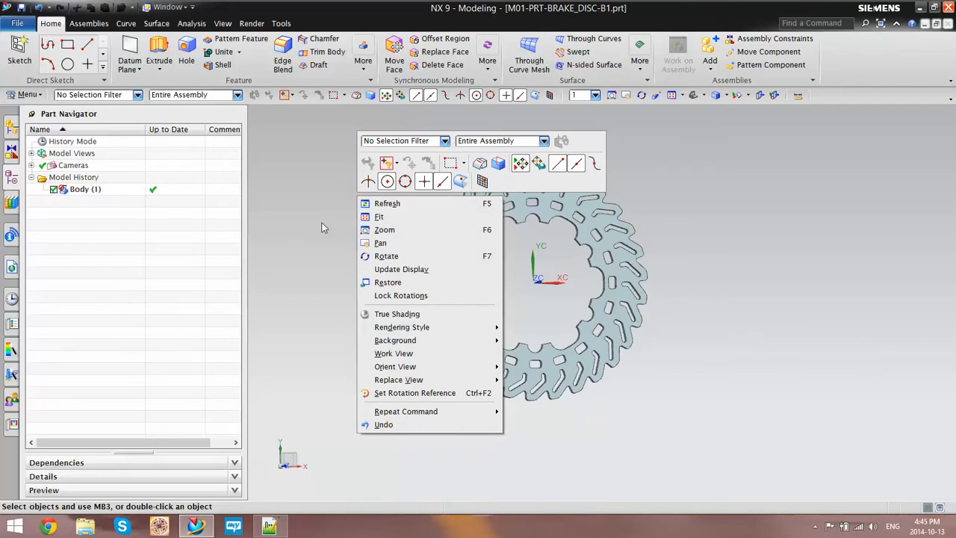
click(682, 250)
drag(718, 205, 372, 428)
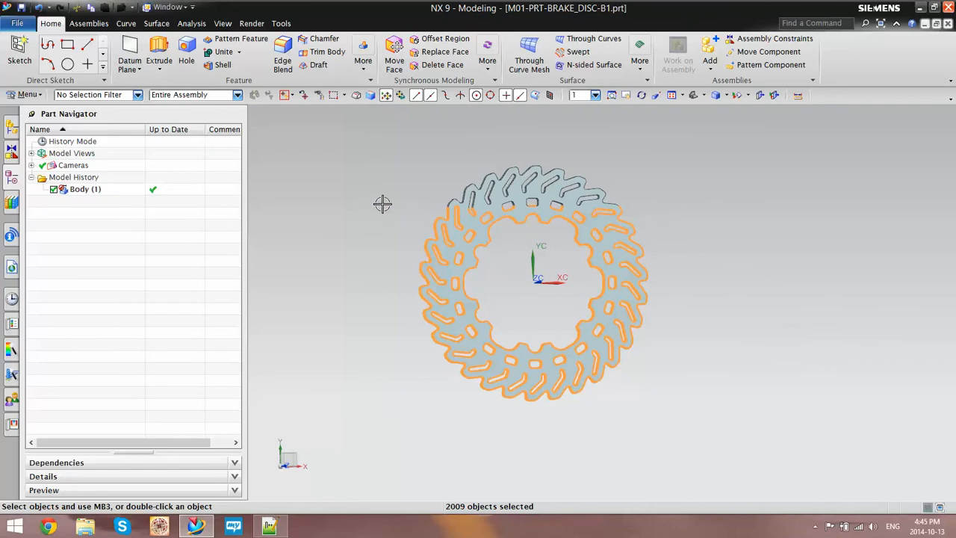
key(Escape)
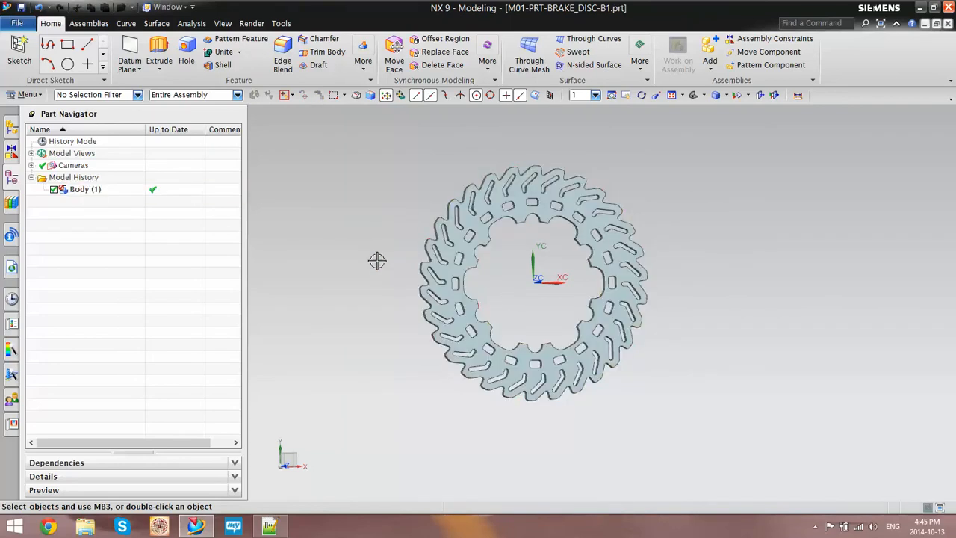
mouse_move(377, 260)
middle_down()
mouse_move(391, 277)
mouse_move(391, 265)
mouse_move(385, 276)
middle_up()
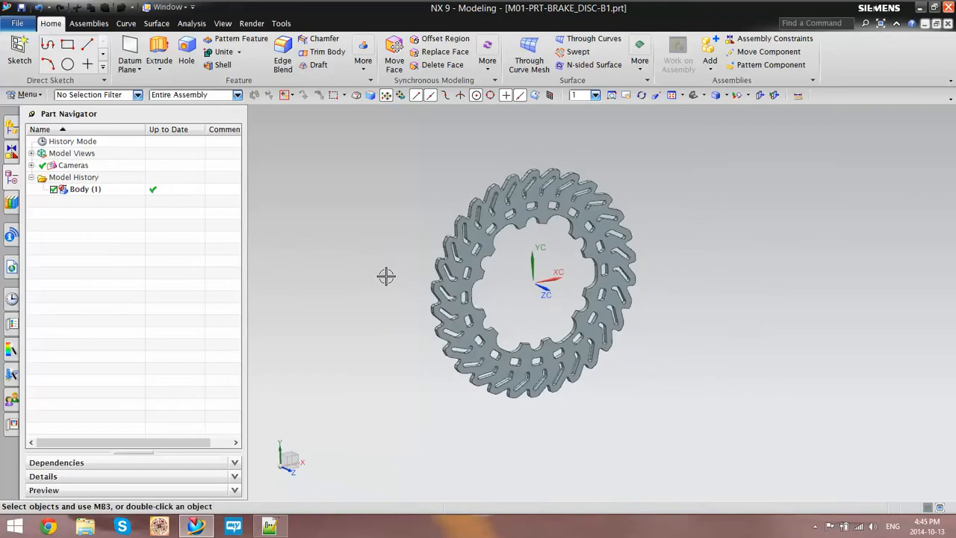
key(ctrl+alt+t)
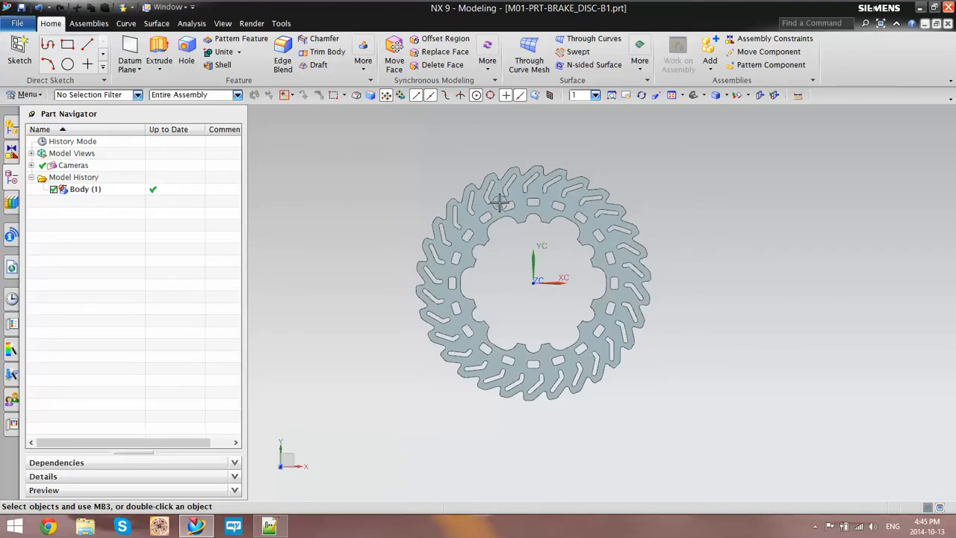
click(446, 217)
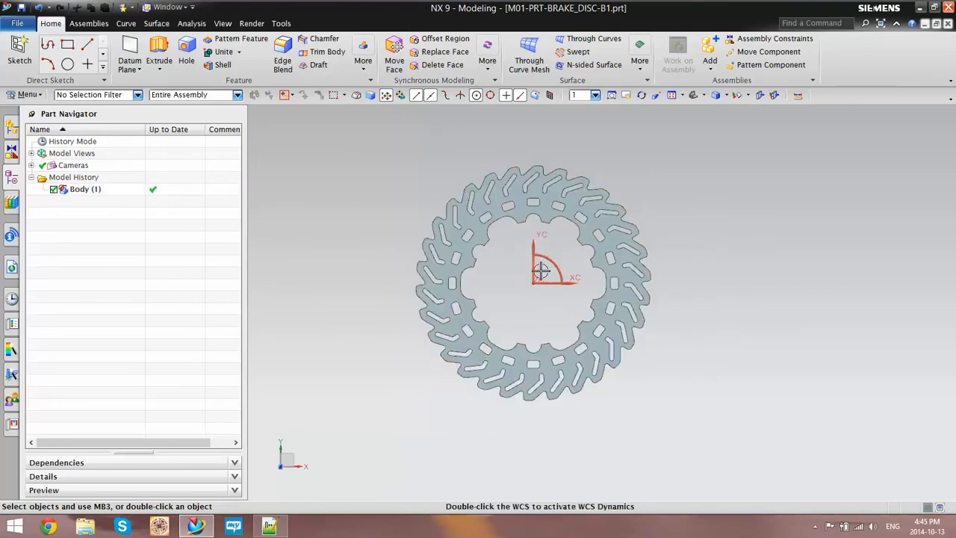
scroll(549, 267, up, 1)
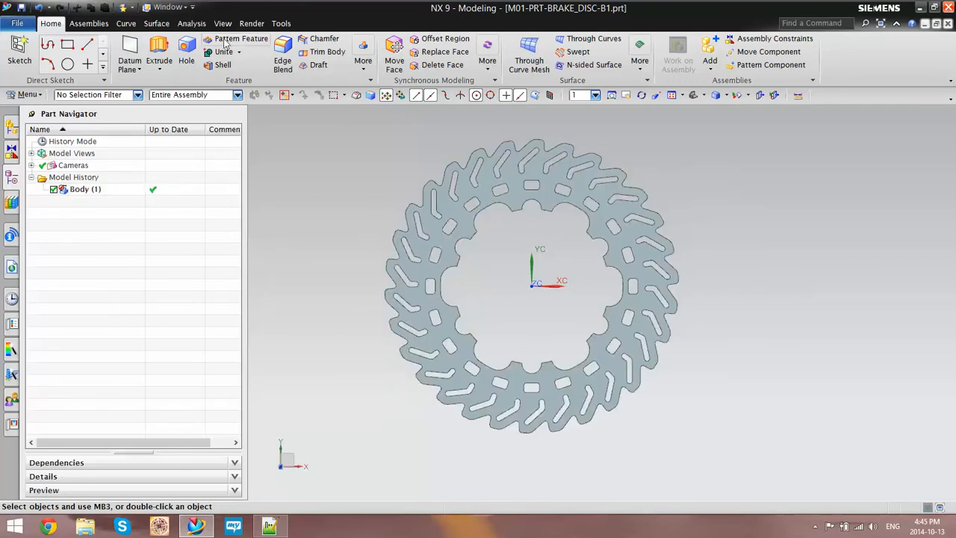
- Set up a new model part in inches with the file name E1.5-PRT-FR_Brake_Disc.prt
click(18, 24)
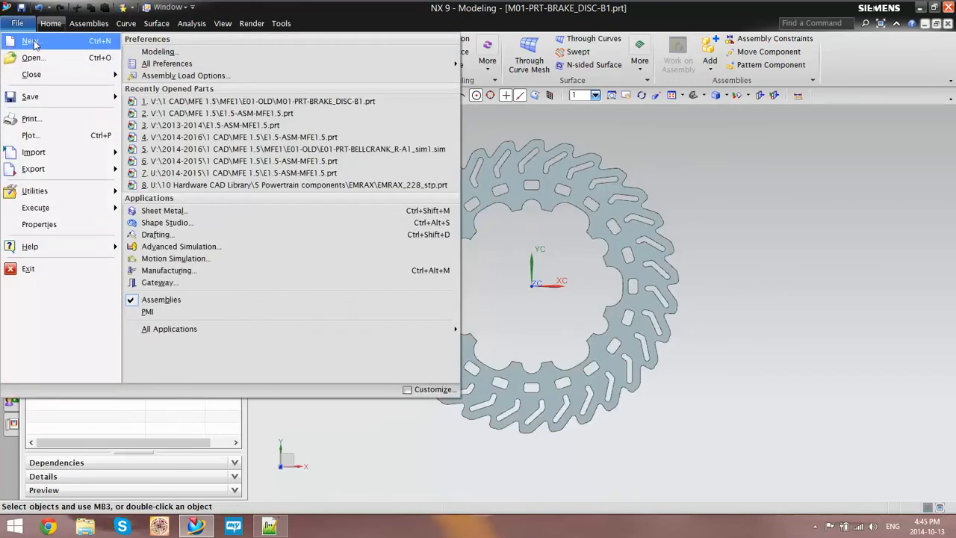
click(30, 36)
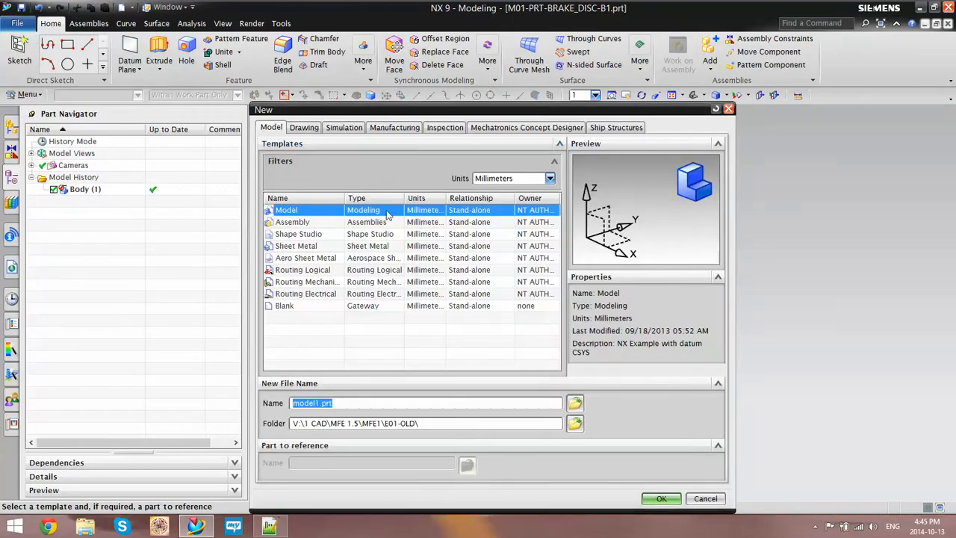
click(504, 179)
click(500, 201)
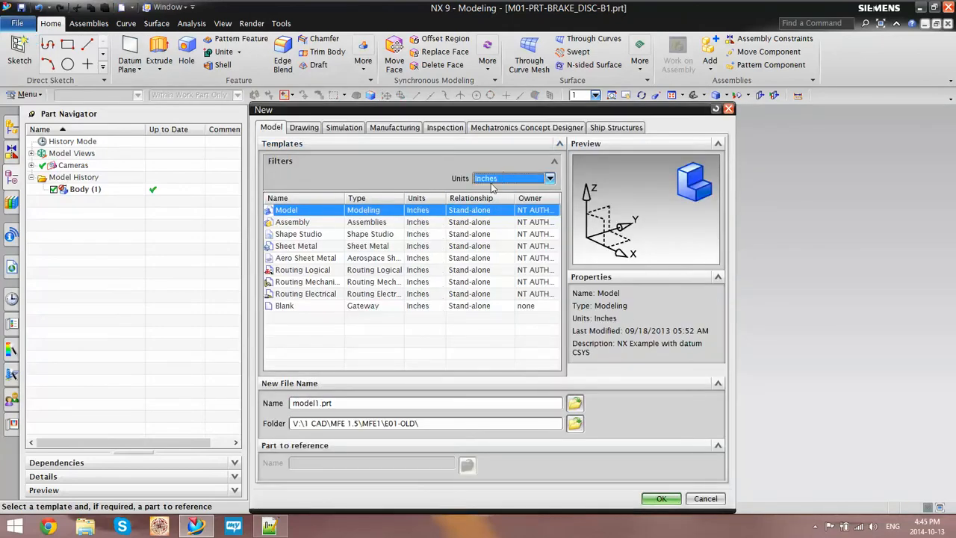
drag(318, 403, 284, 407)
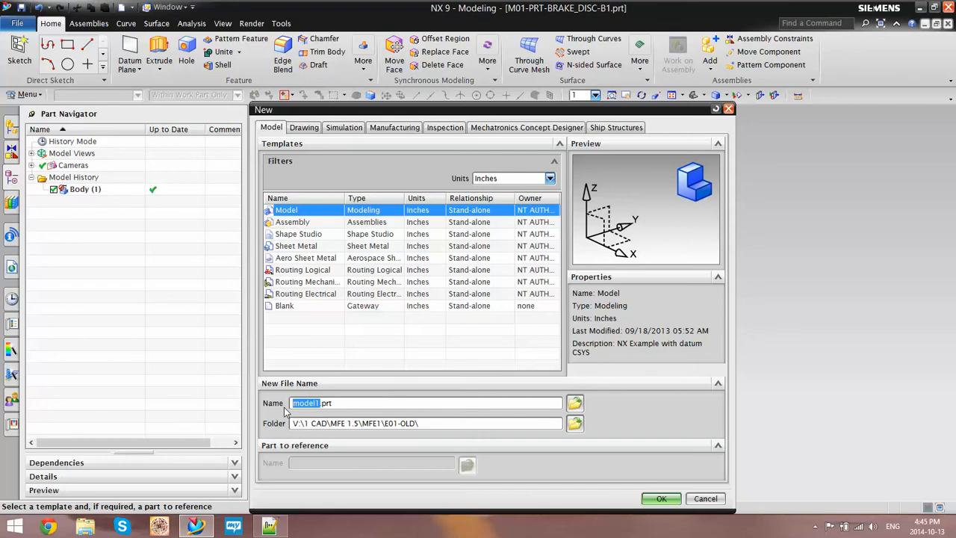
text(E1.5-PRT-Brake_Disc)
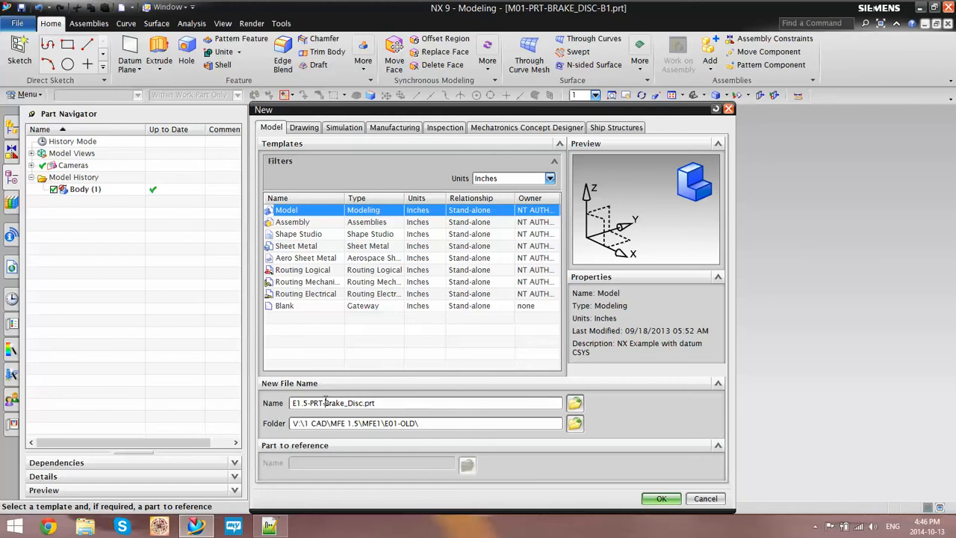
text(FR_)
- Set the new part's folder to V:\5 Team Documents\CAD tutorial\Brake Disc\
click(574, 423)
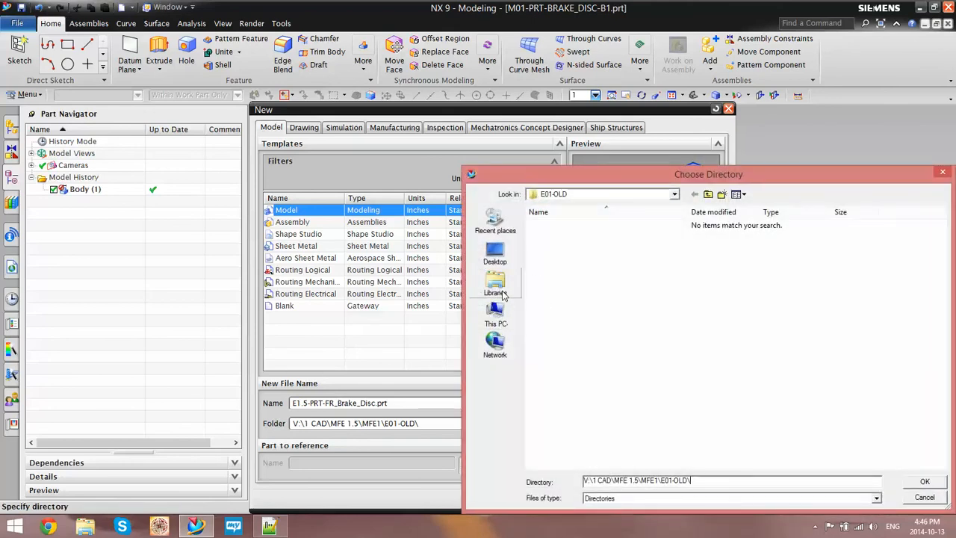
click(495, 314)
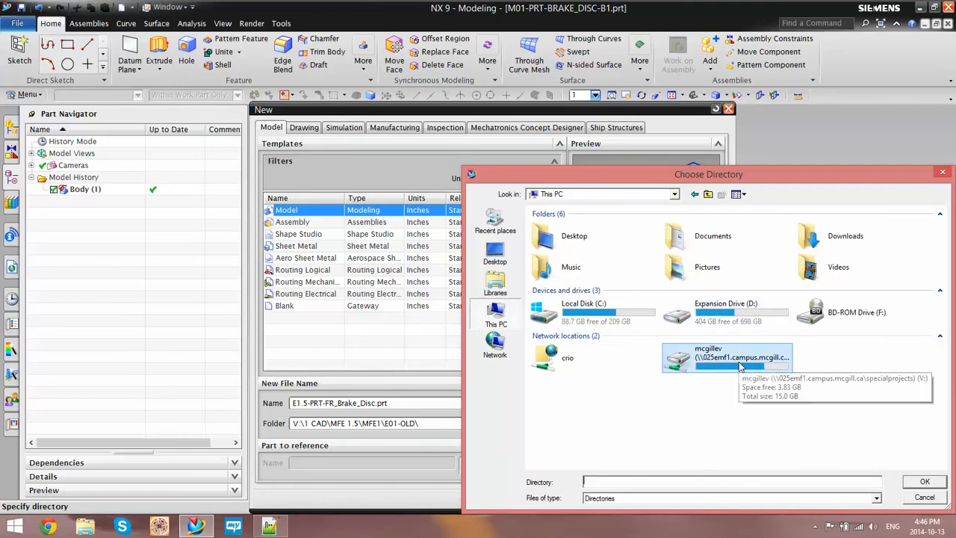
double_click(738, 364)
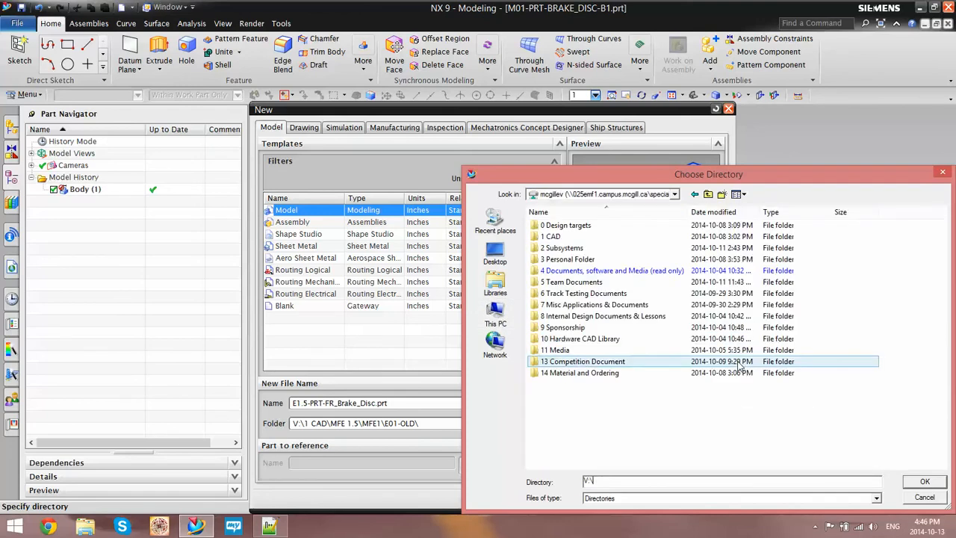
double_click(579, 282)
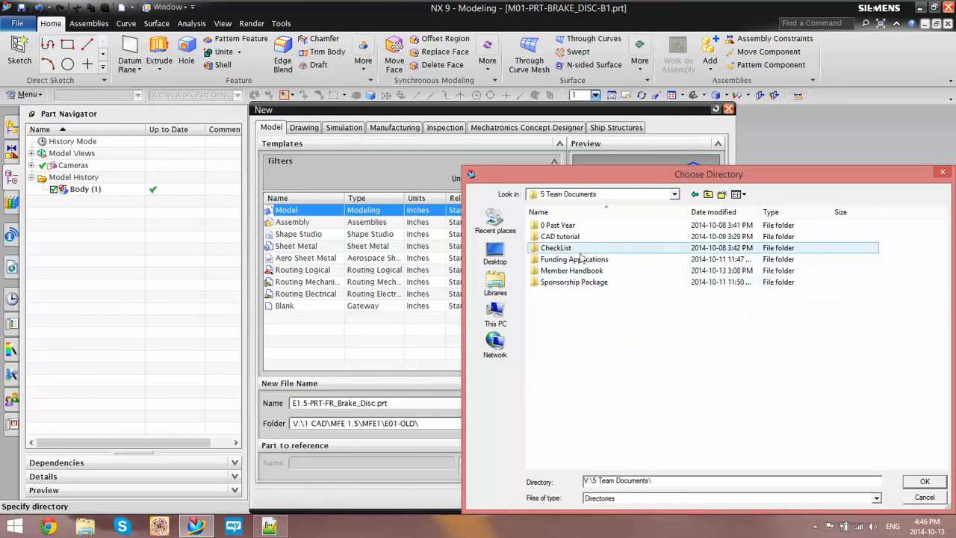
double_click(565, 236)
double_click(566, 225)
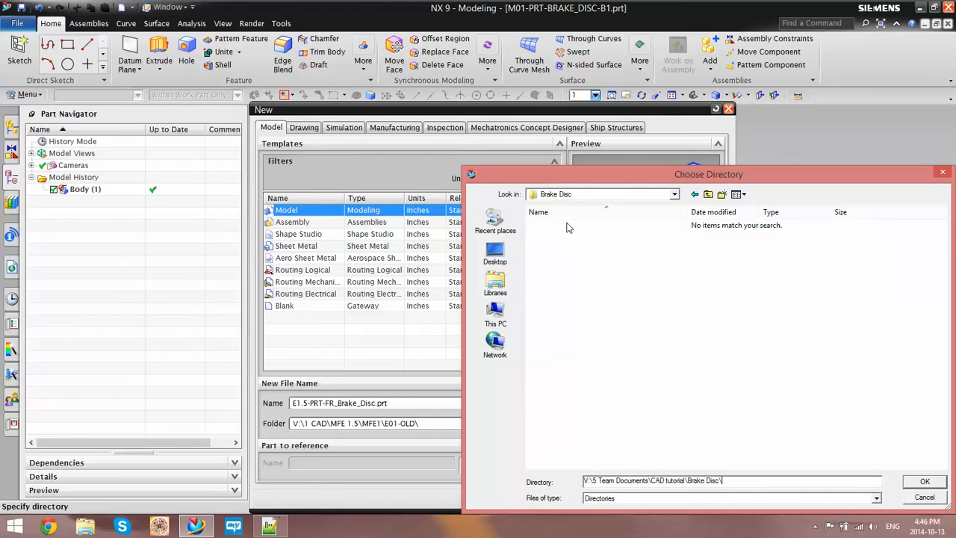
click(923, 483)
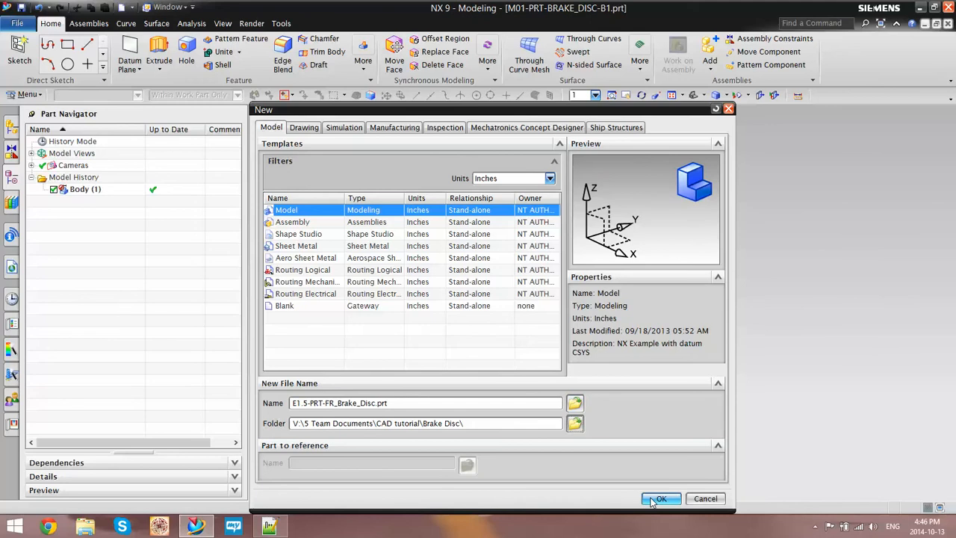
- Rename the new file as E1.5-PRT-FR_Brake_Disc-V2.prt and create the part
click(651, 500)
click(477, 278)
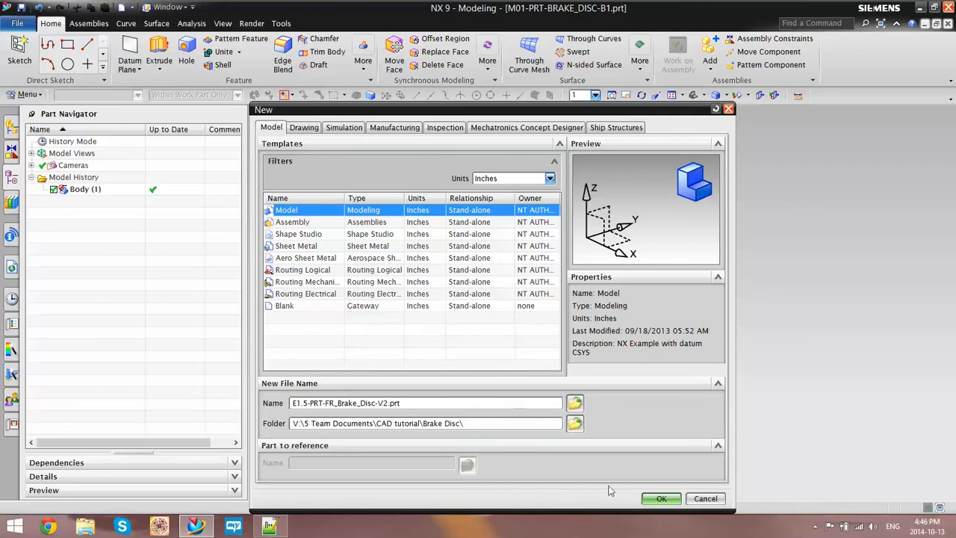
click(660, 499)
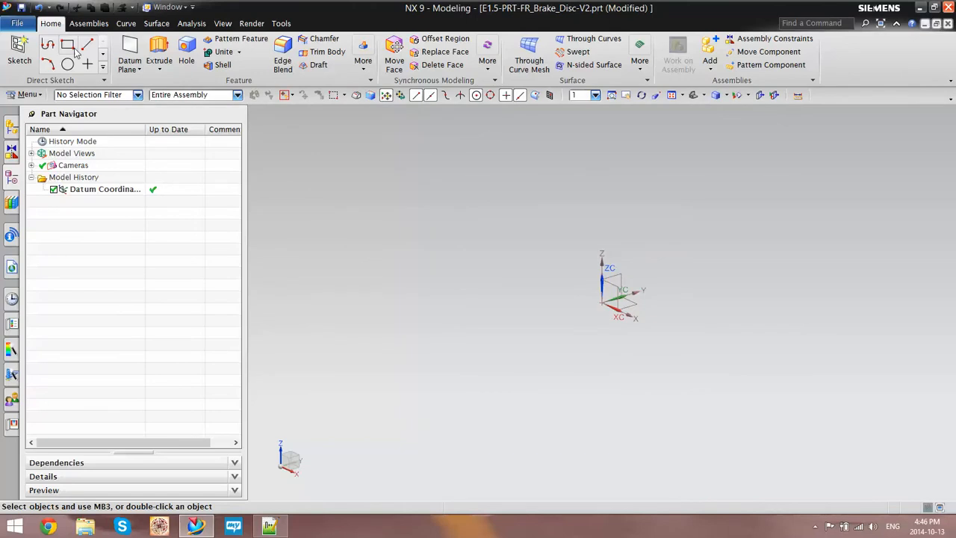
- Create a sketch on the XY plane of the datum coordinate system
mouse_move(640, 294)
middle_down()
mouse_move(617, 305)
mouse_move(634, 302)
mouse_move(629, 309)
middle_up()
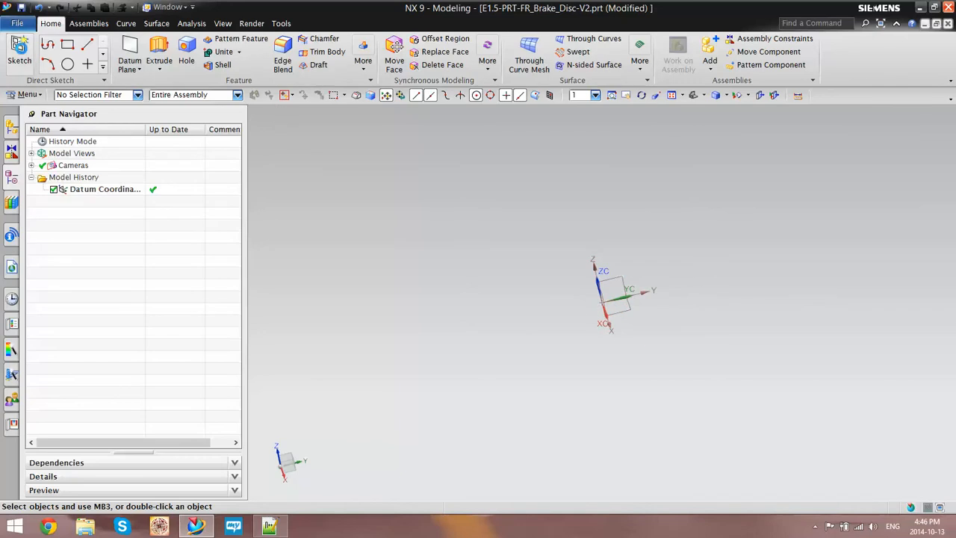
click(20, 49)
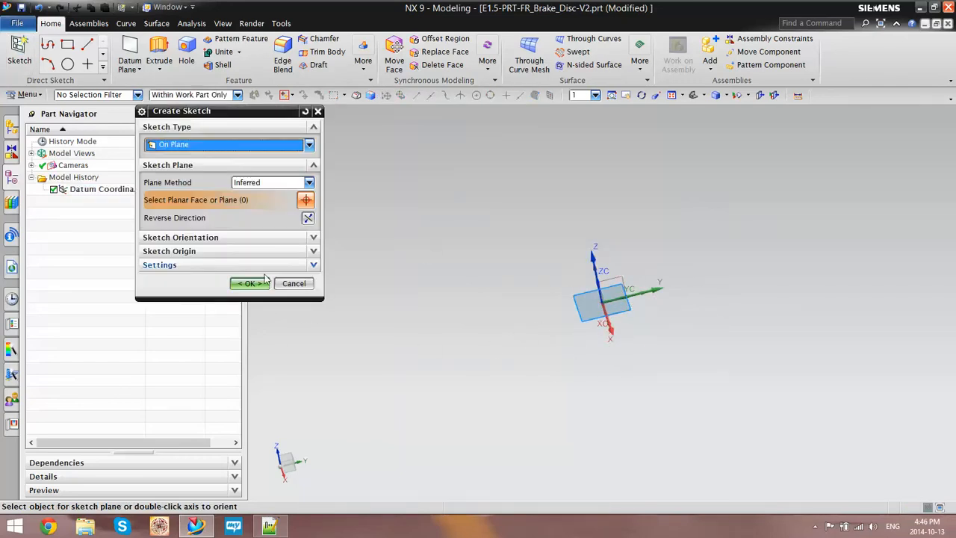
click(624, 305)
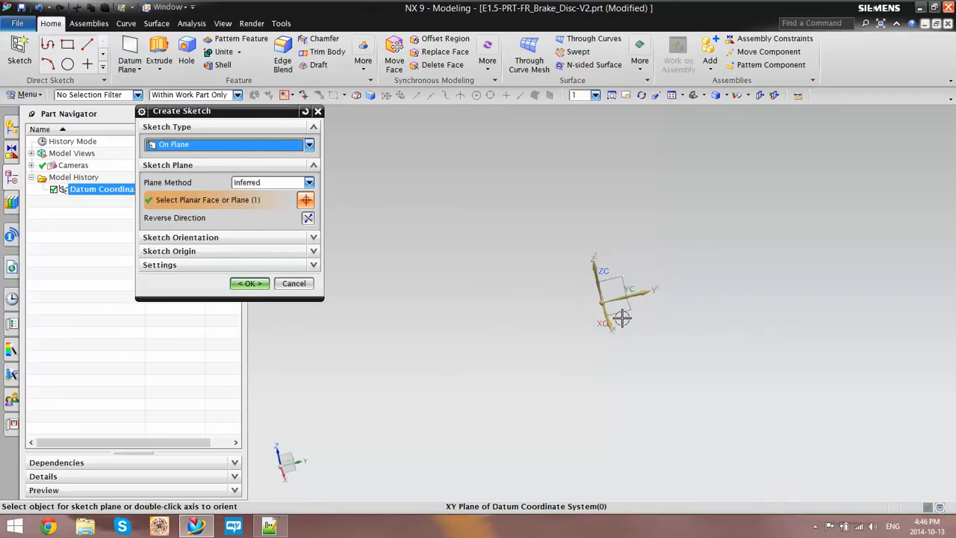
click(250, 283)
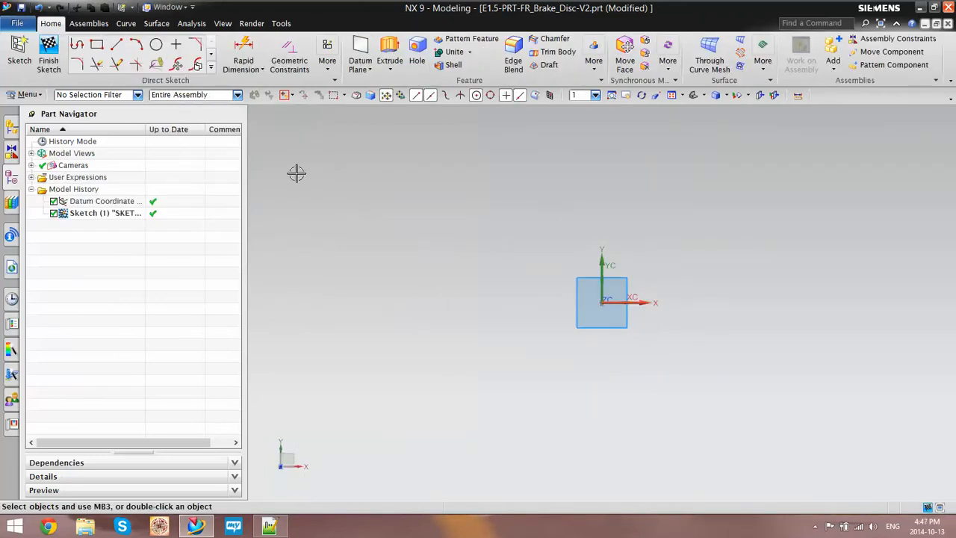
- Sketch two concentric circles centred on the origin, about 12 in and about 6 in in diameter
click(156, 45)
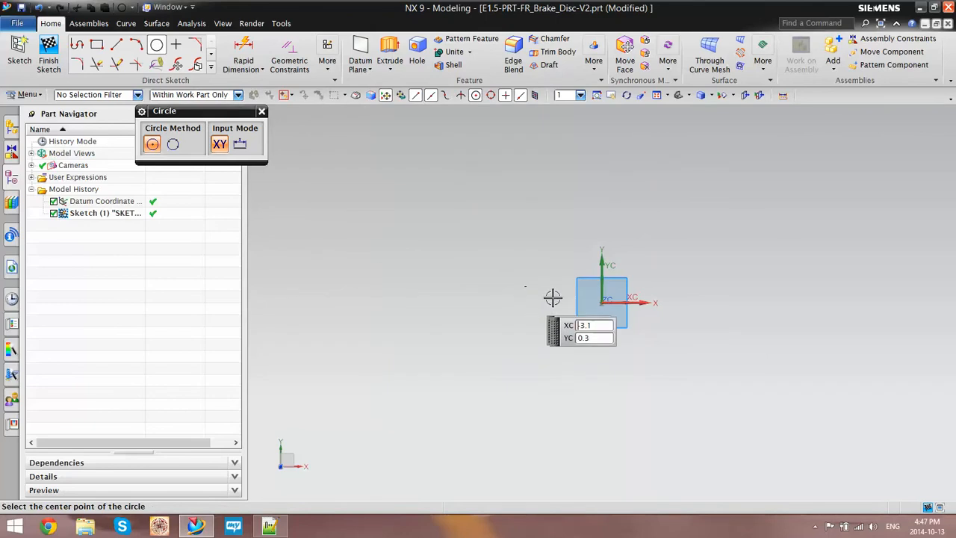
click(601, 302)
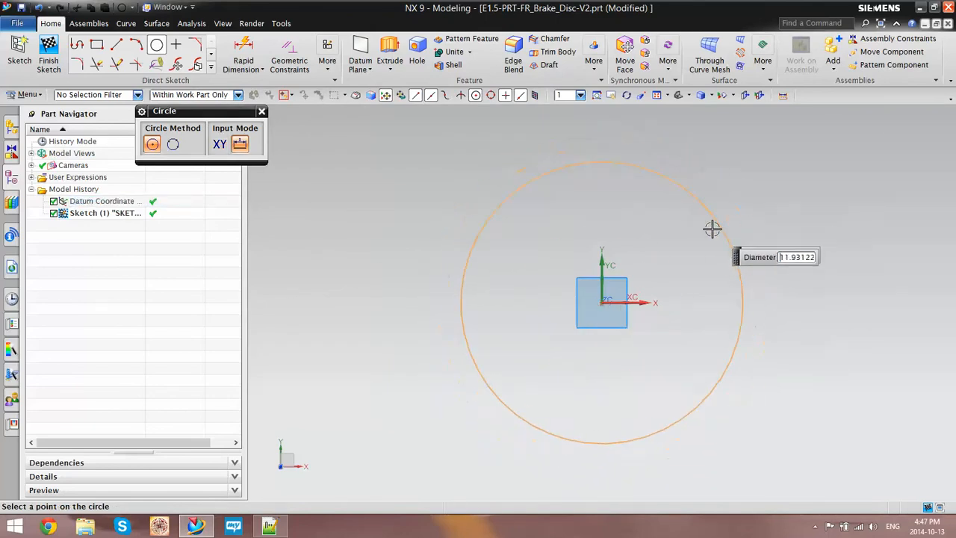
click(713, 225)
click(601, 303)
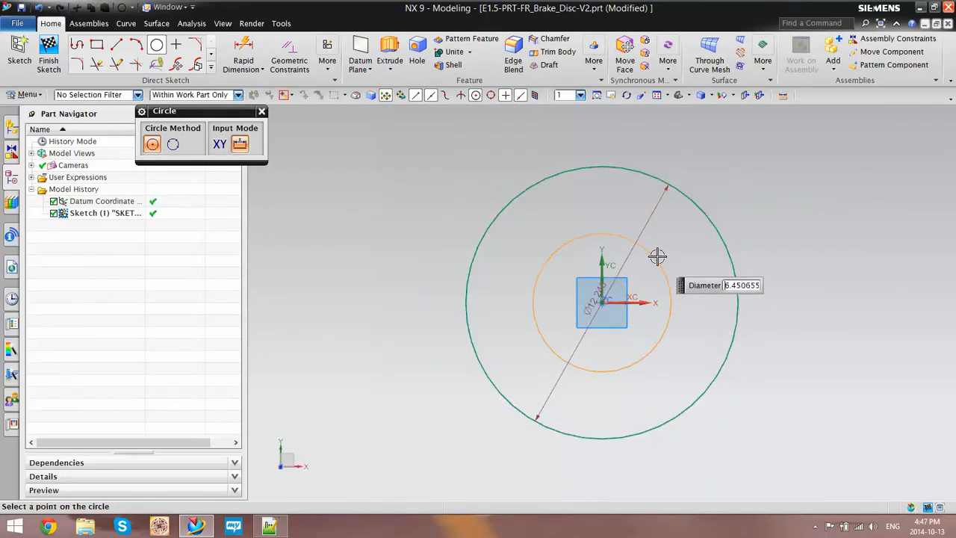
click(655, 258)
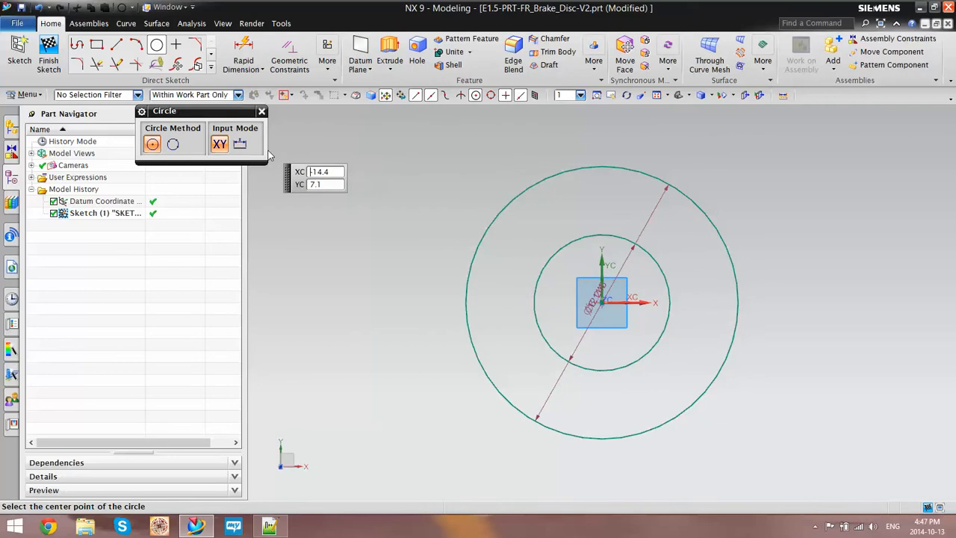
key(Escape)
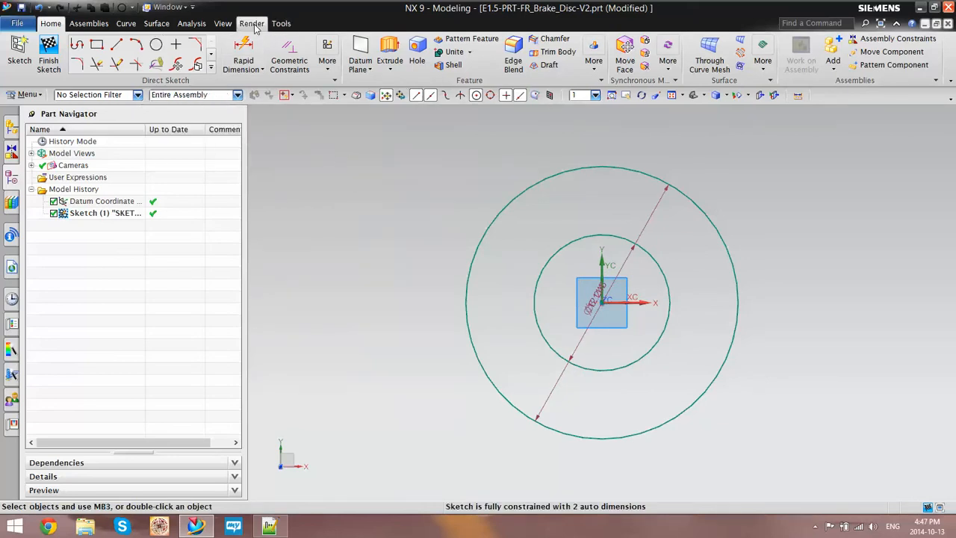
- Measure the outer diameter of the reference disc in M01-PRT-BRAKE_DISC-B1.prt and note 7.48 in Notepad++
click(183, 9)
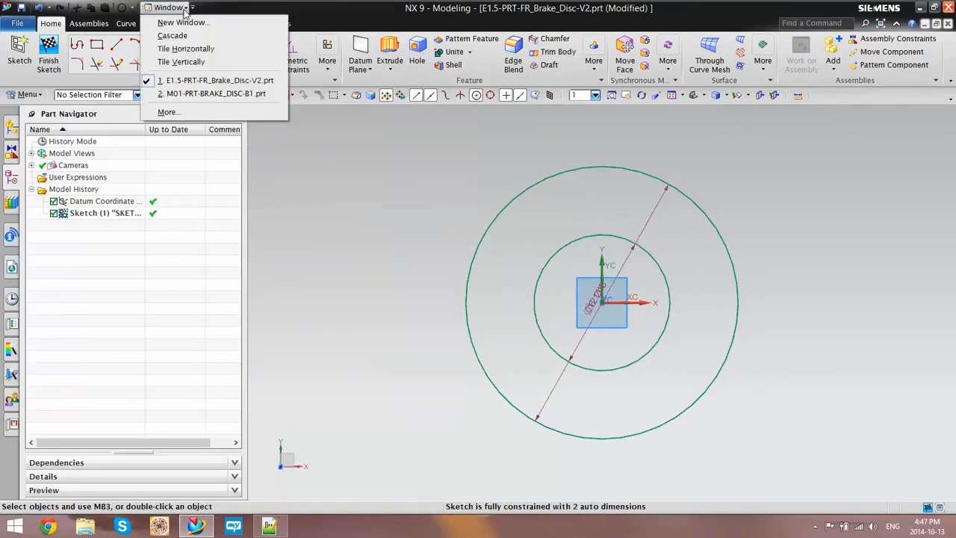
click(181, 95)
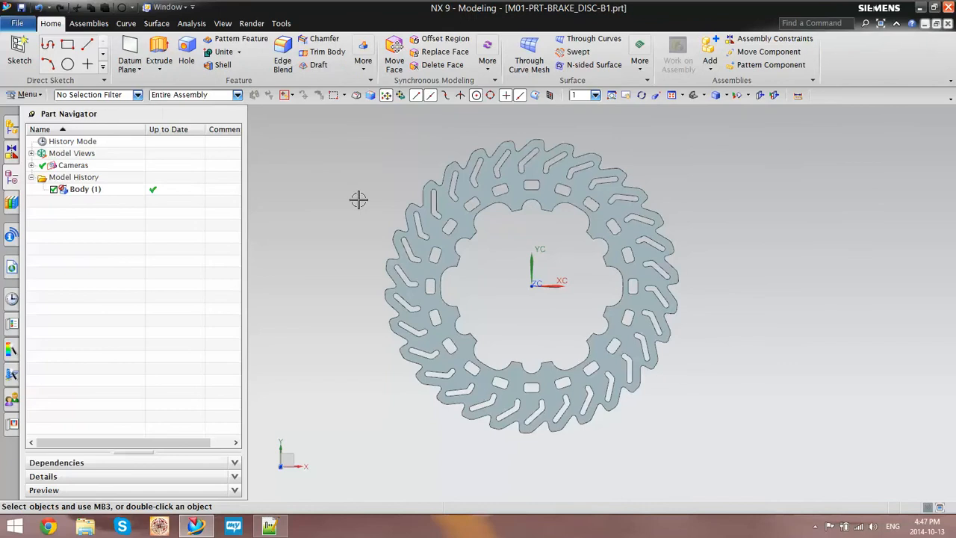
click(191, 23)
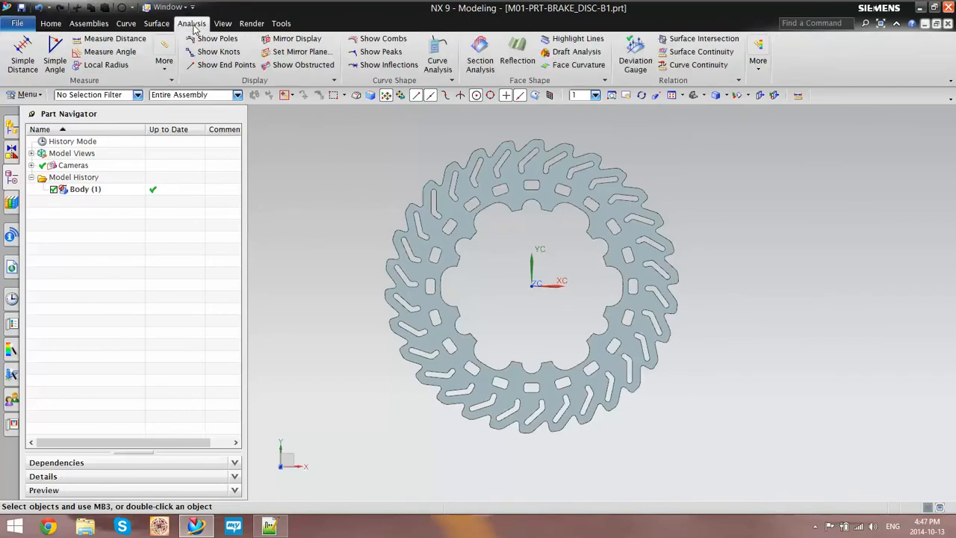
click(112, 38)
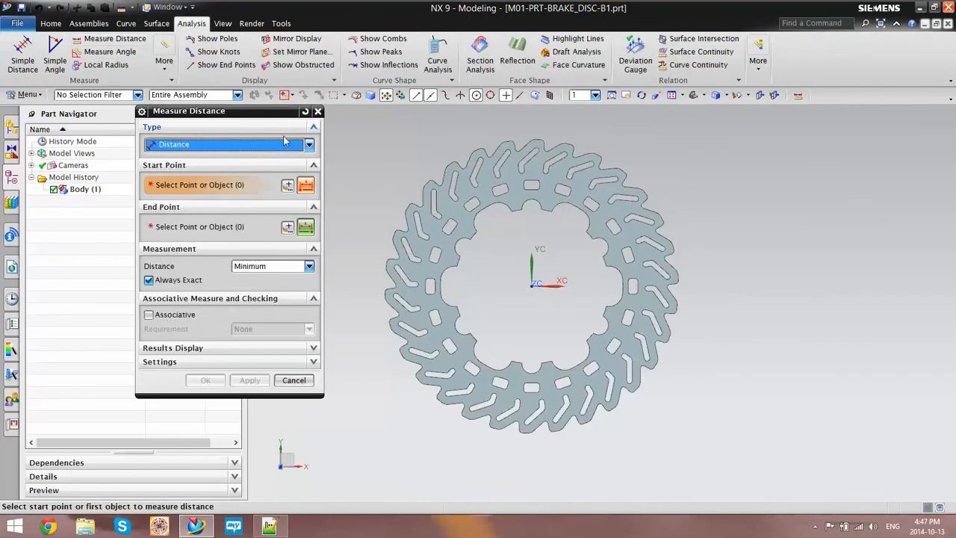
click(257, 145)
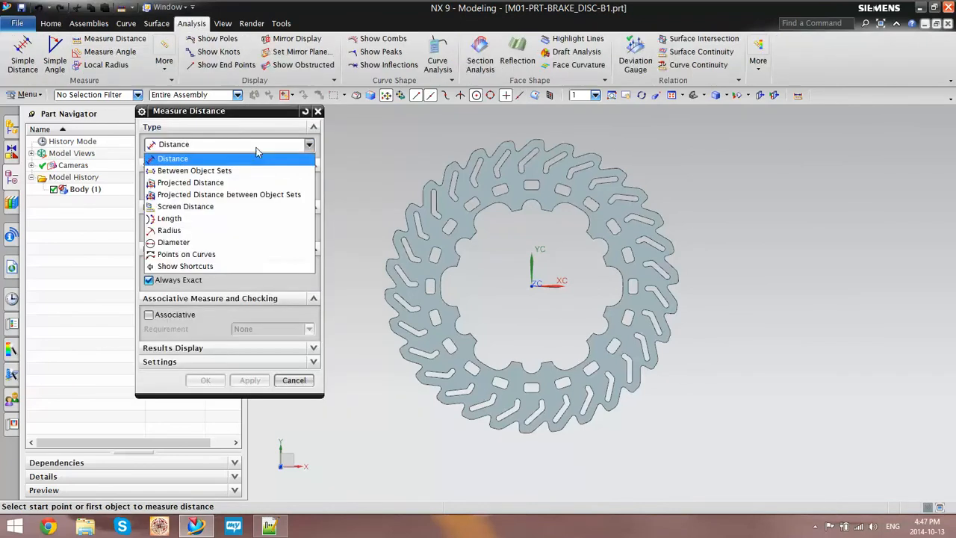
click(196, 244)
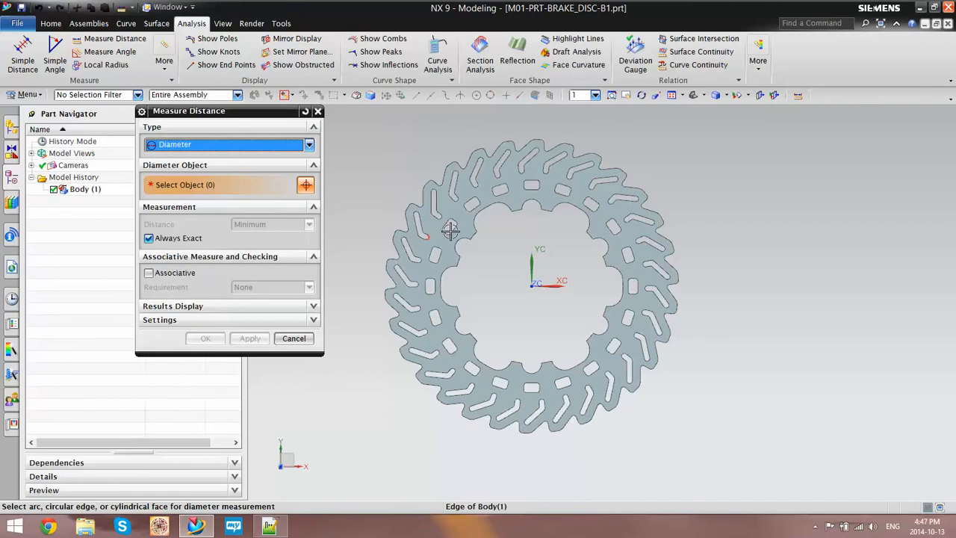
click(570, 144)
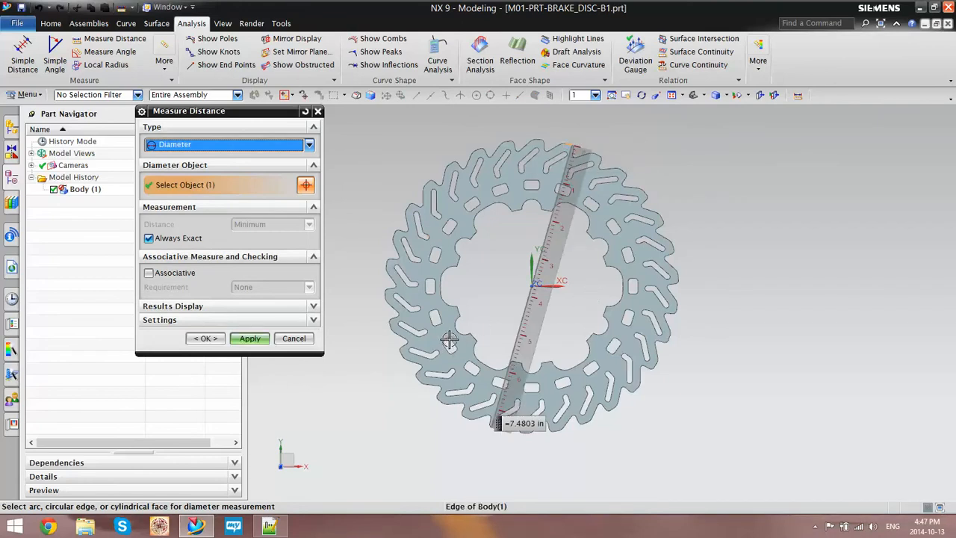
click(269, 526)
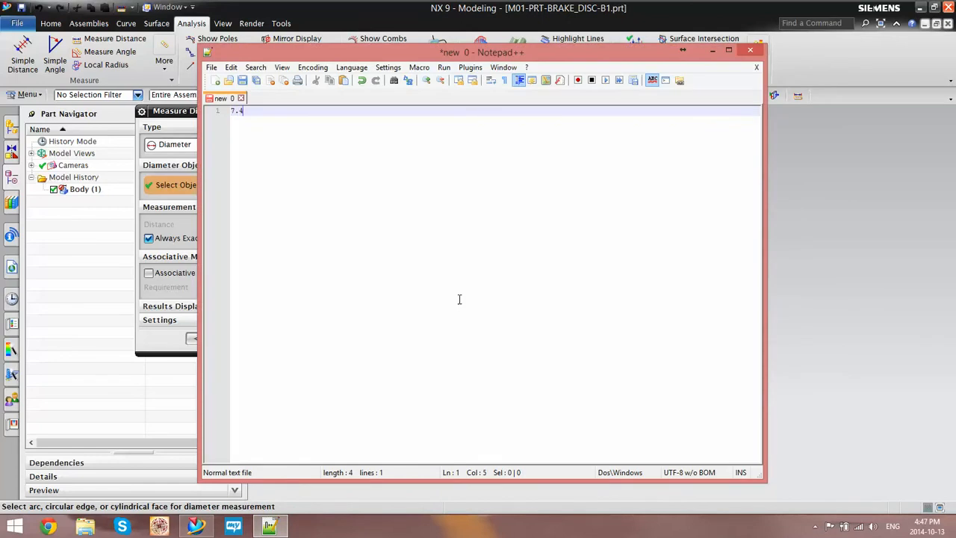
click(840, 339)
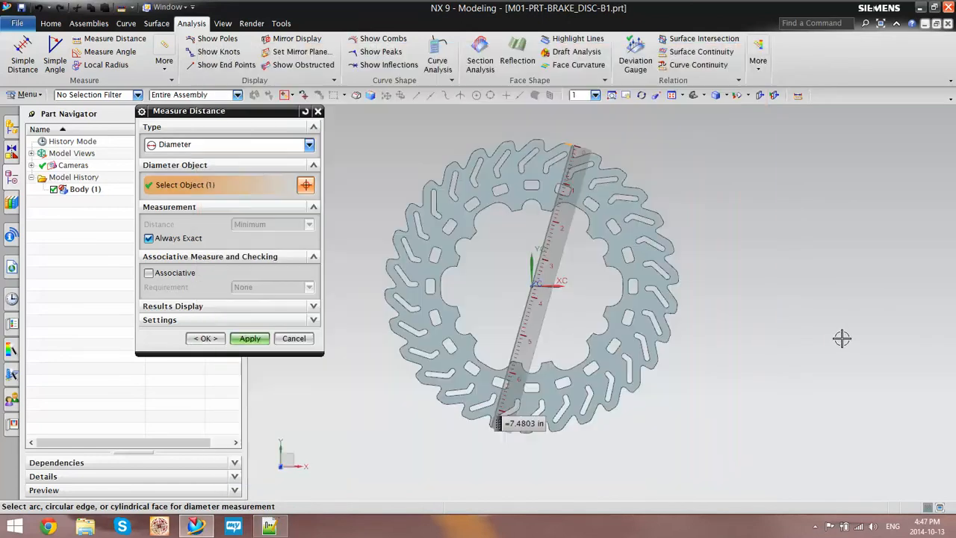
- Measure the reference disc's inner diameter and add 3.94 on a new line of the Notepad++ notes
click(553, 213)
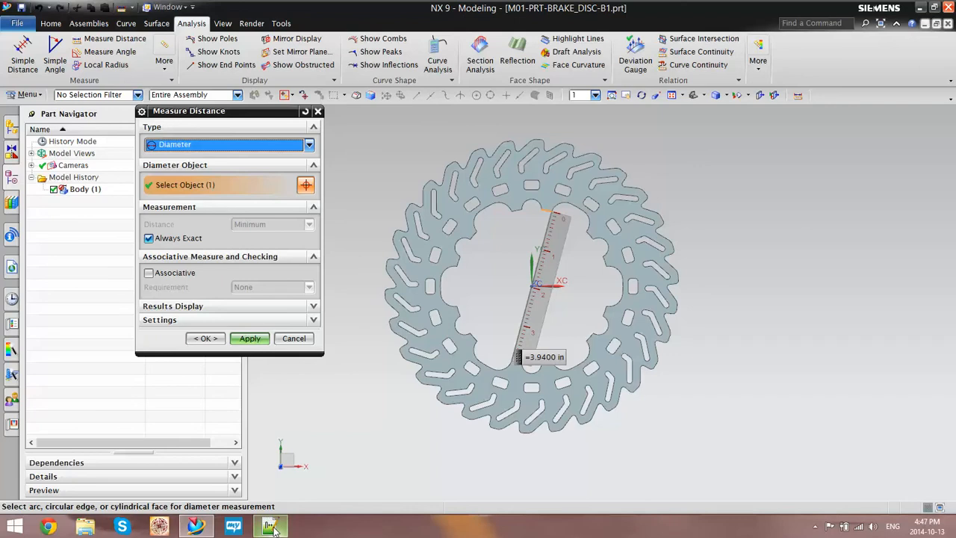
mouse_move(271, 527)
mouse_move(291, 478)
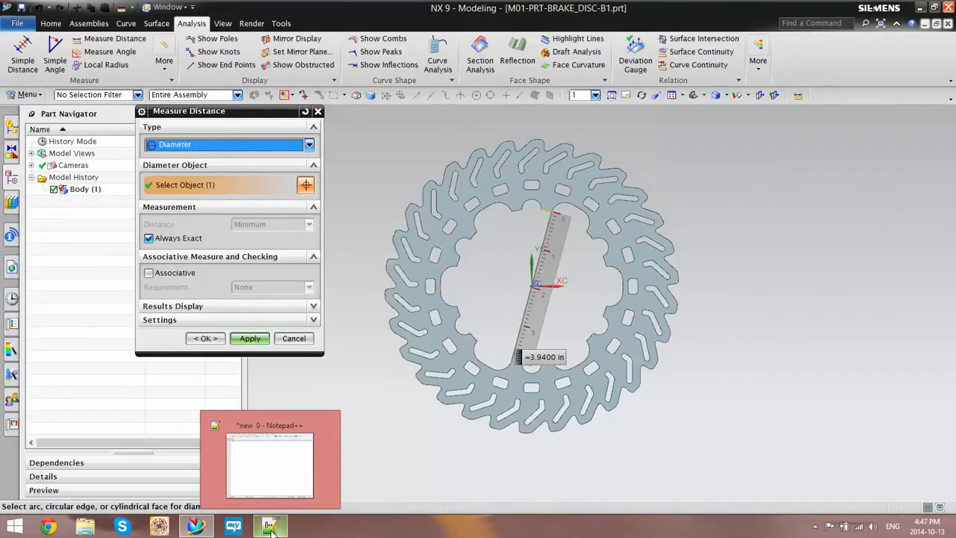
click(271, 527)
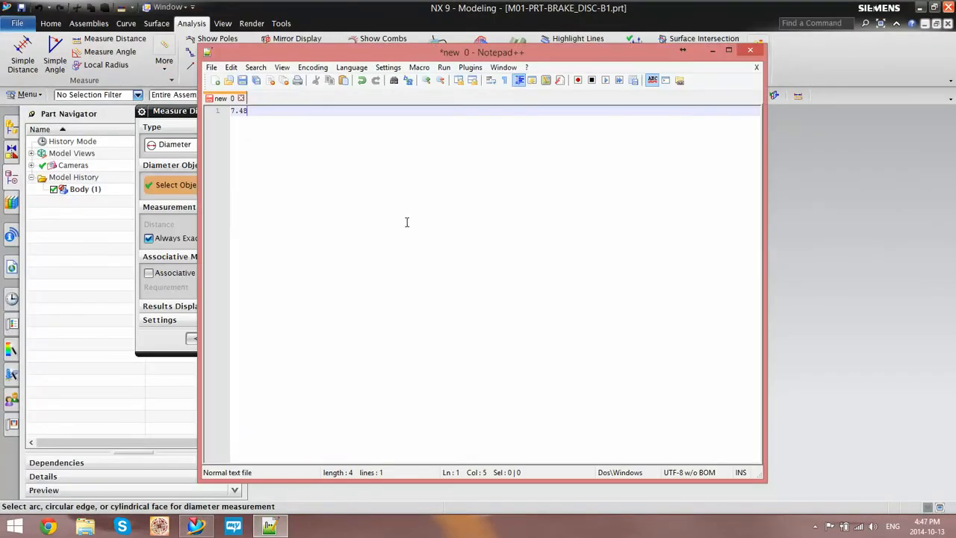
key(Return)
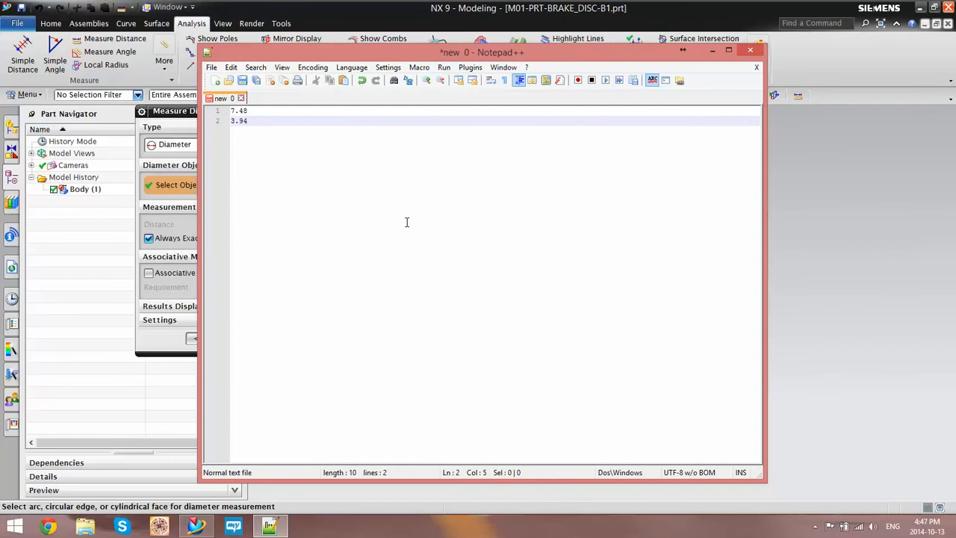
key(alt+Tab)
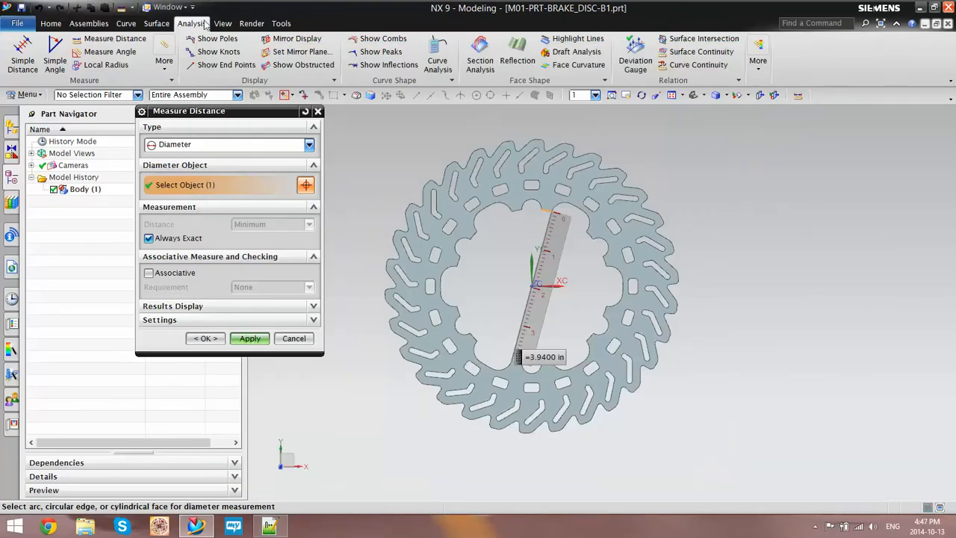
- End the measurement, return to E1.5-PRT-FR_Brake_Disc-V2.prt and reopen the two-circle sketch for editing
click(319, 111)
click(168, 8)
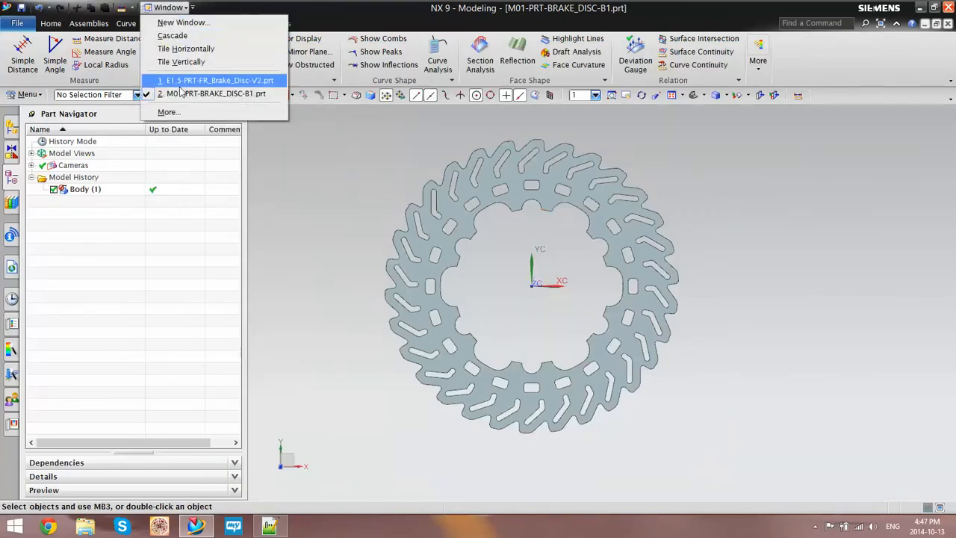
click(187, 82)
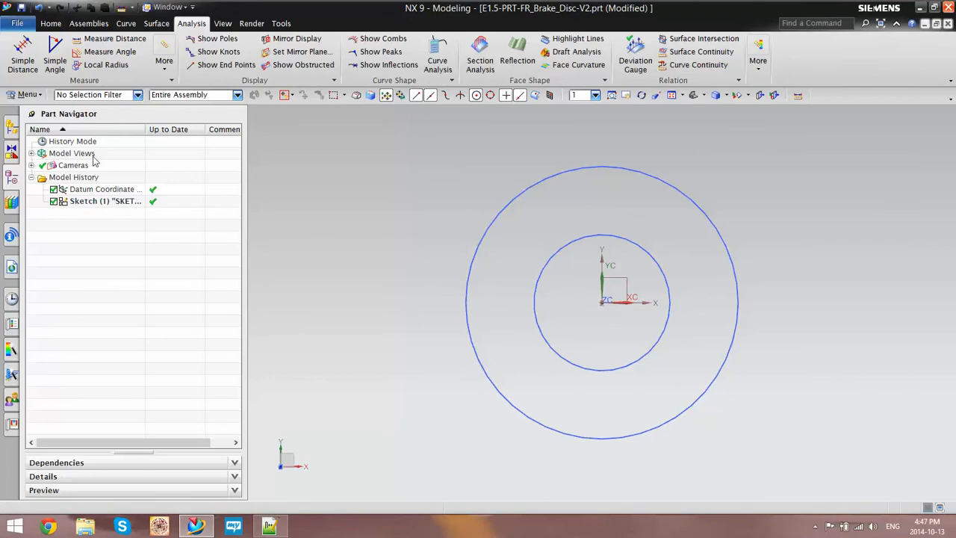
double_click(105, 204)
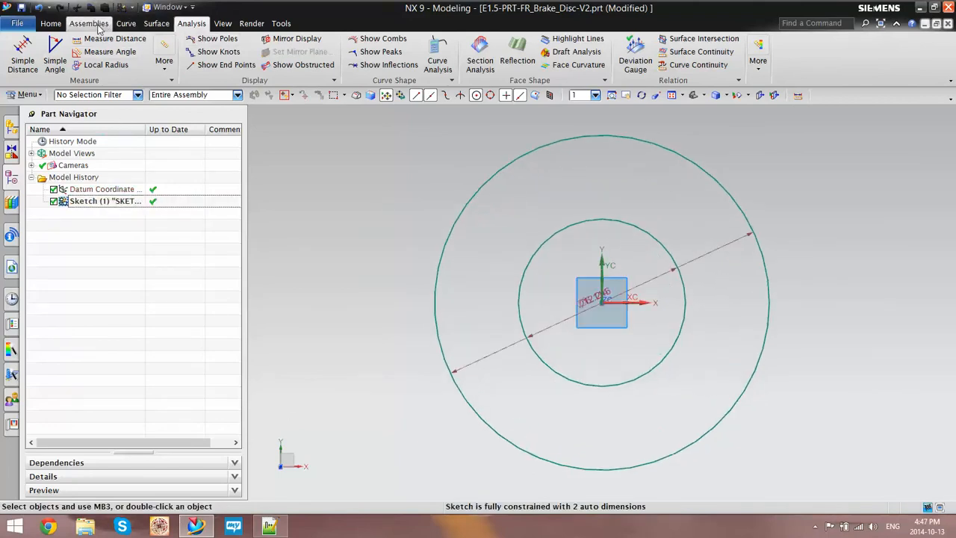
click(53, 24)
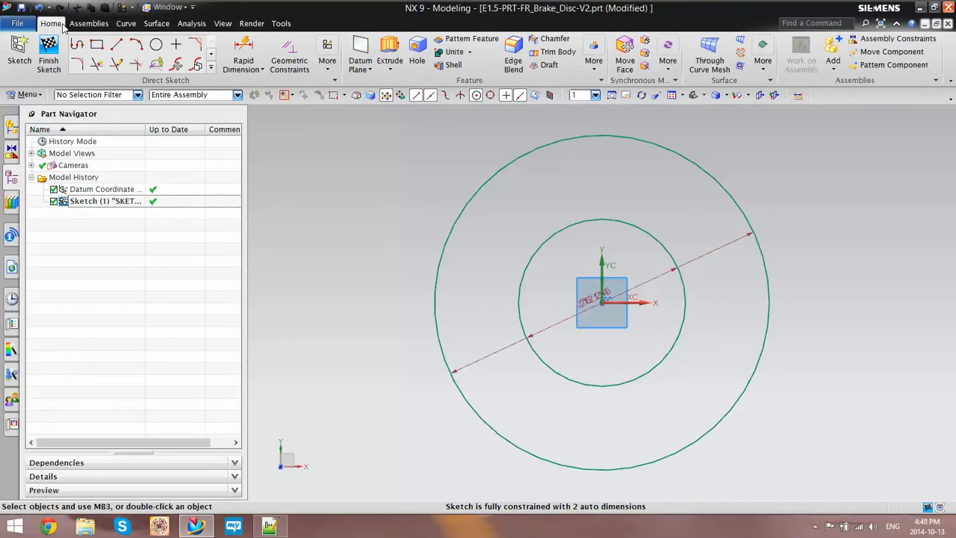
- Dimension the outer circle's diameter outside the circle and set it to 7.48 in
click(244, 48)
click(688, 162)
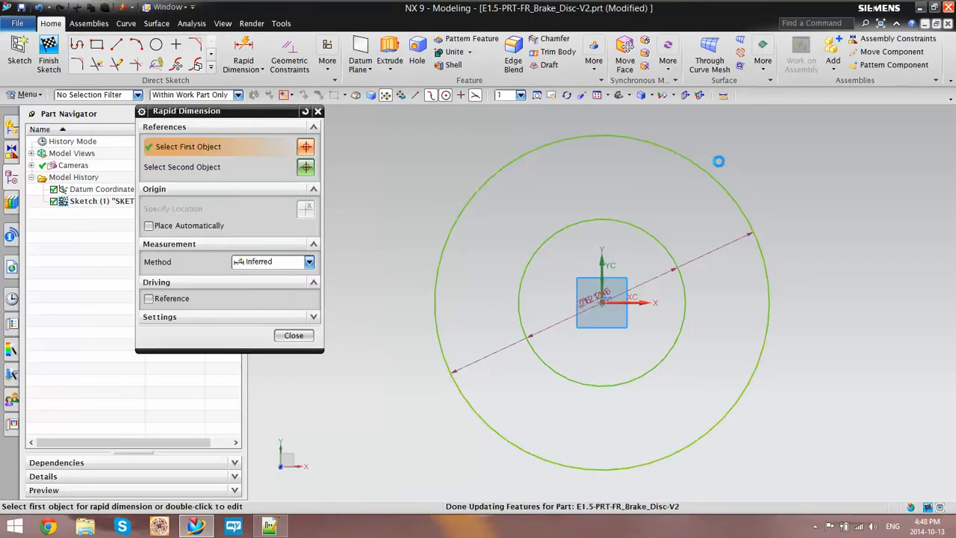
click(802, 197)
key(Escape)
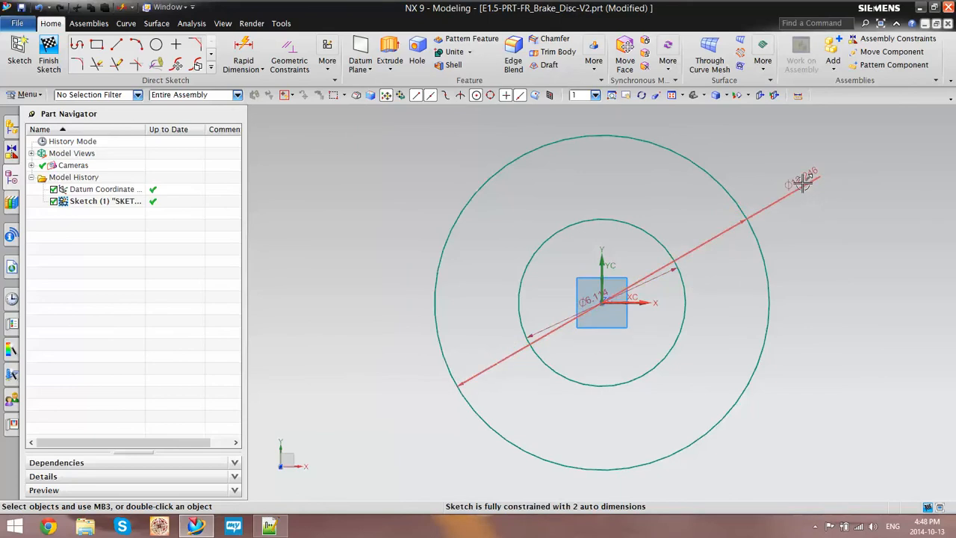
double_click(835, 177)
text(7.48)
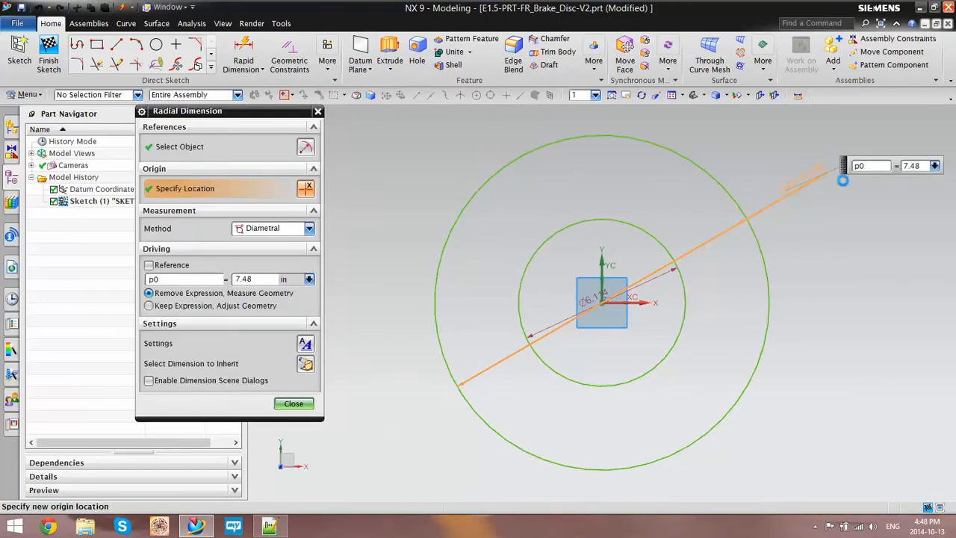
click(270, 526)
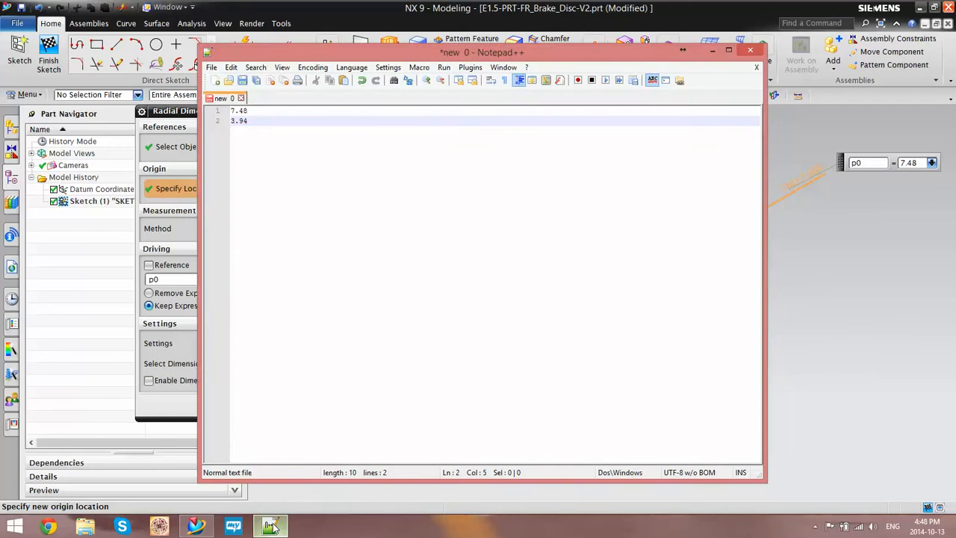
click(271, 526)
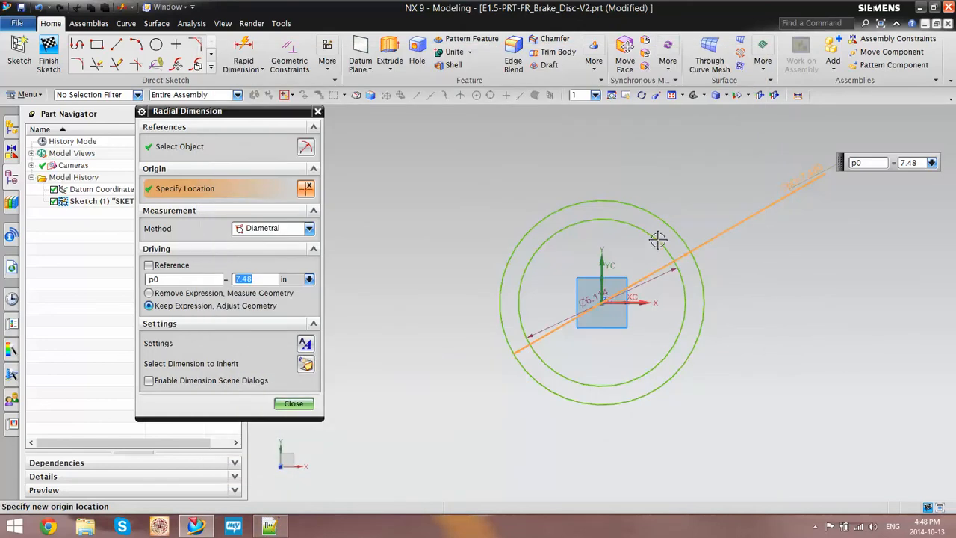
click(308, 406)
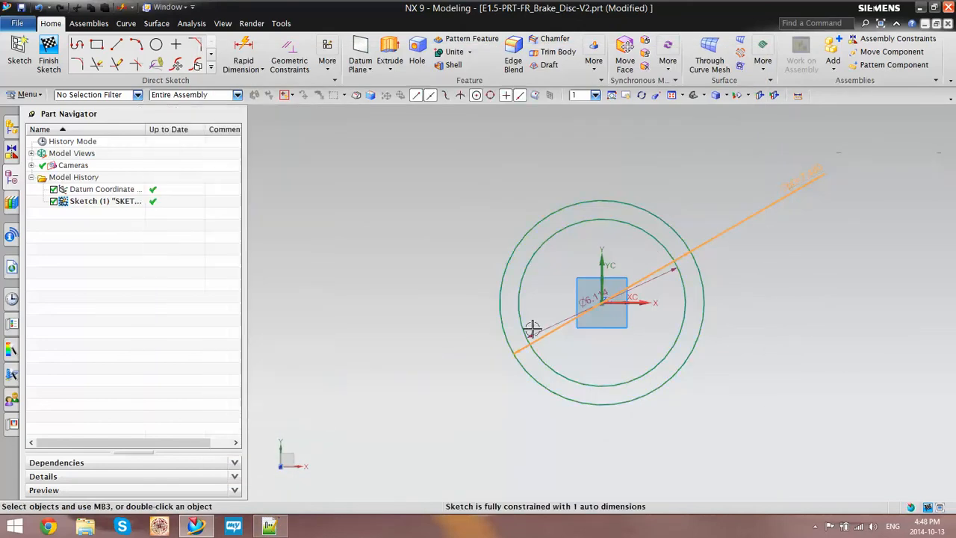
- Set the inner circle's diameter to 3.94 in
click(661, 278)
text(3)
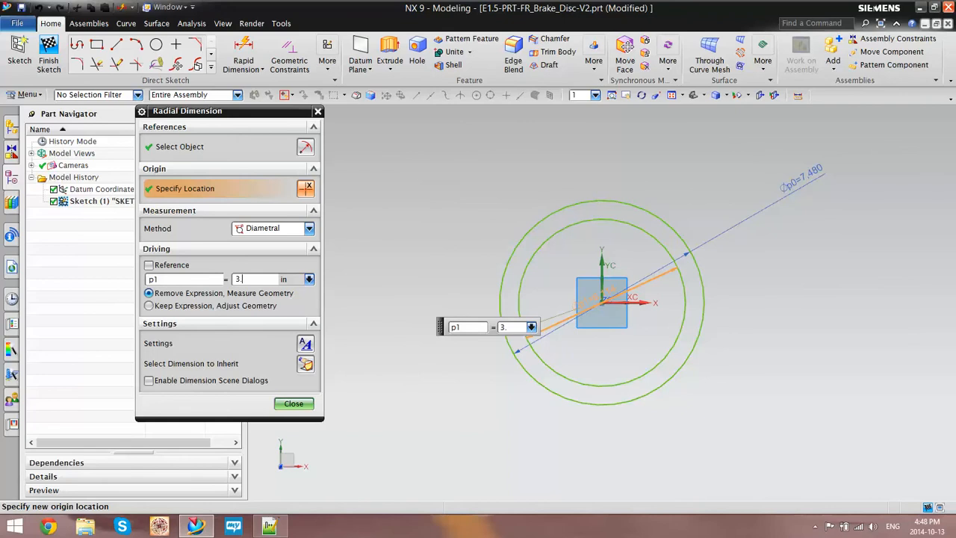
text(.94)
key(Return)
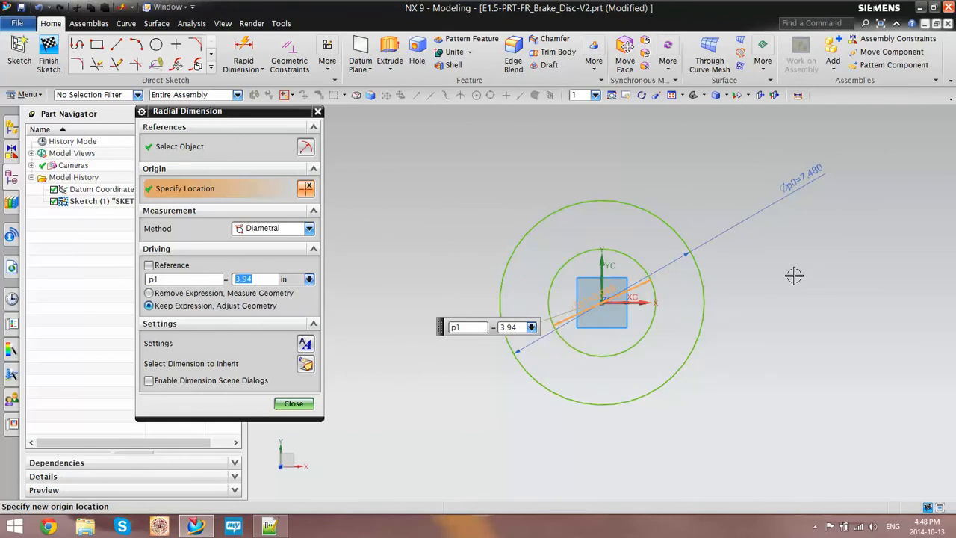
click(293, 403)
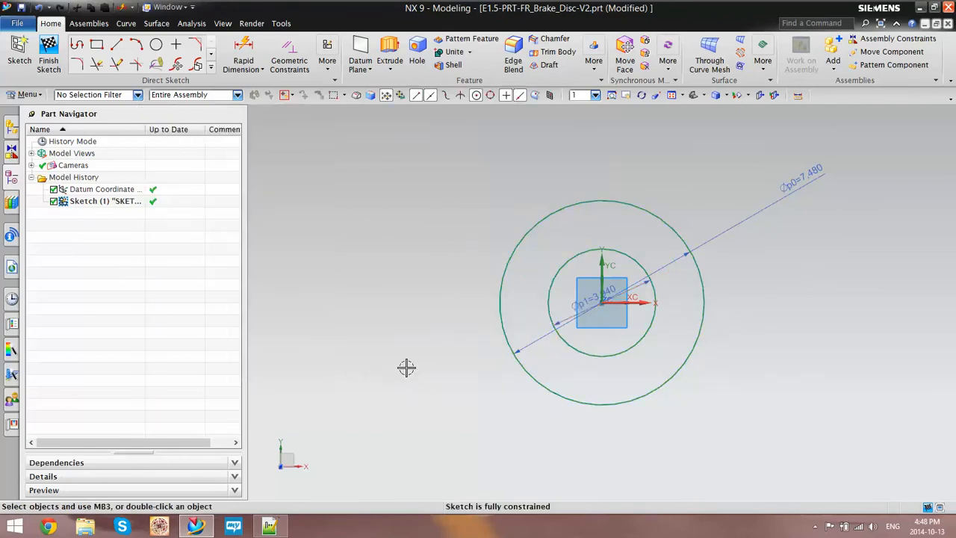
- Finish the sketch of the two dimensioned circles
scroll(430, 365, up, 1)
scroll(497, 365, down, 3)
scroll(478, 356, up, 2)
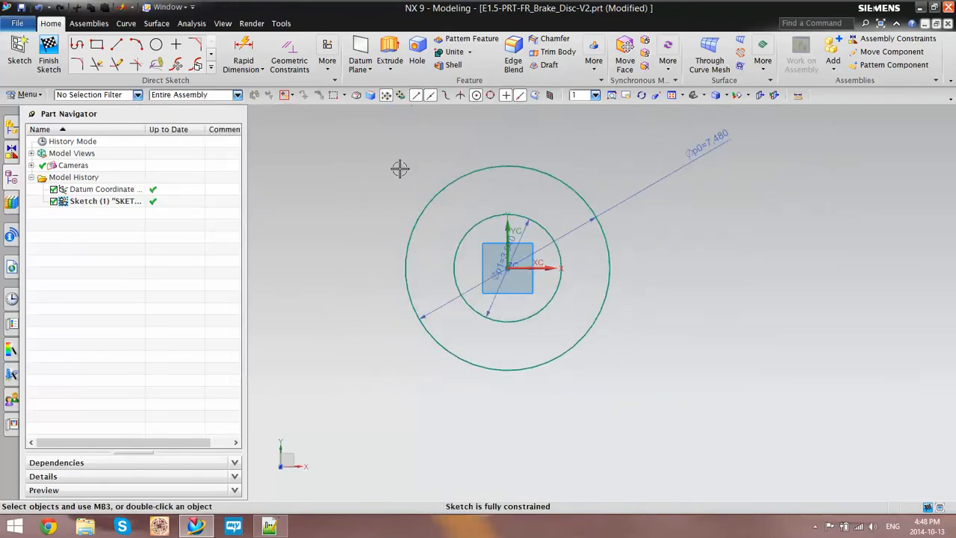
click(46, 48)
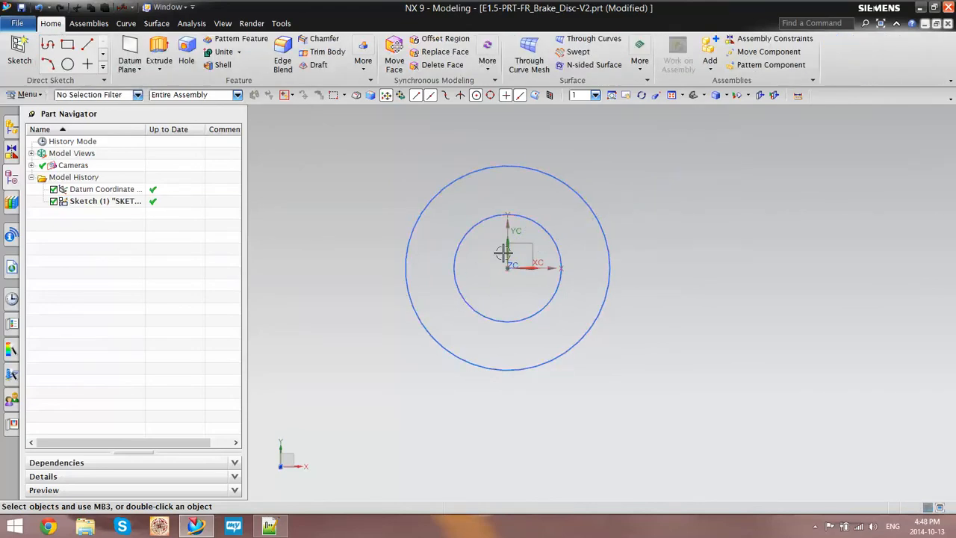
- Create a second sketch on the XY plane of the datum coordinate system
scroll(505, 302, down, 3)
scroll(495, 300, up, 4)
scroll(595, 216, down, 2)
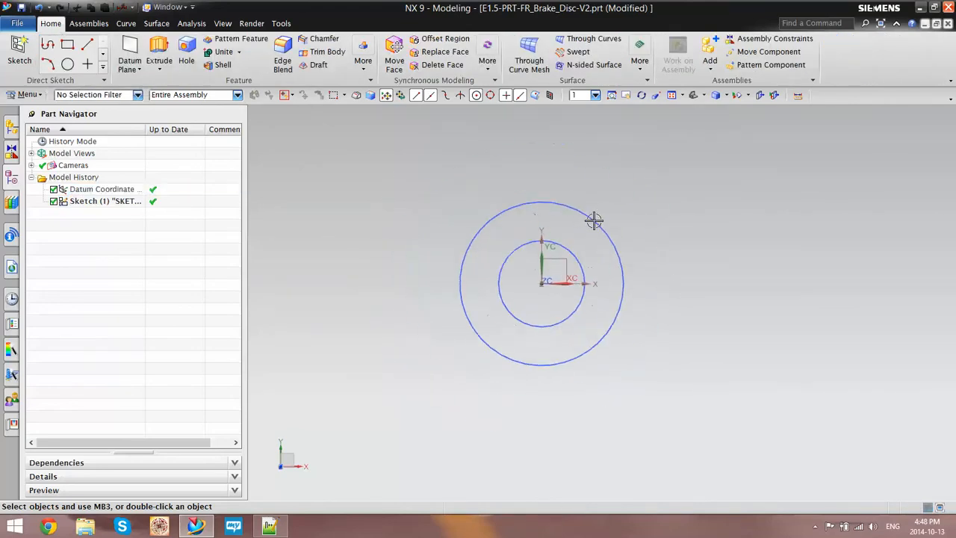
scroll(590, 227, up, 1)
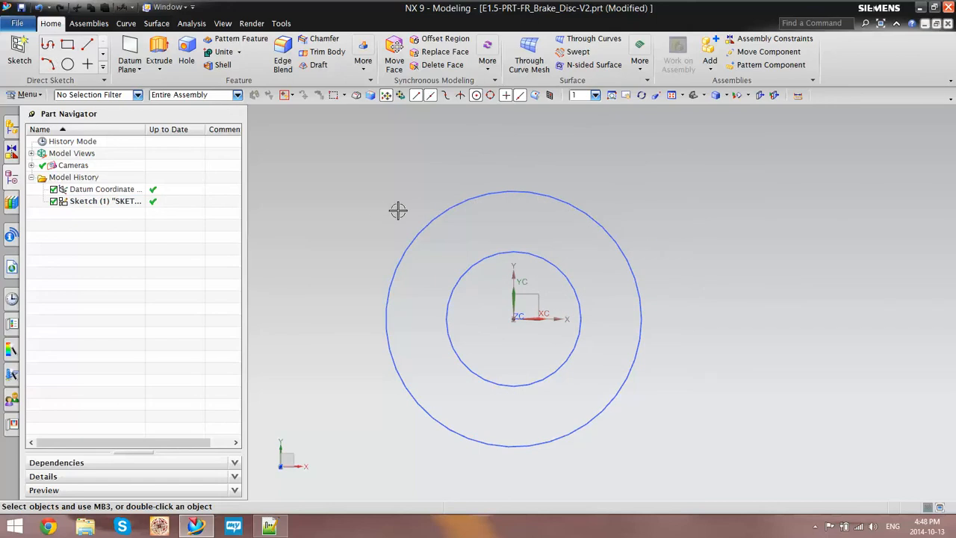
click(19, 54)
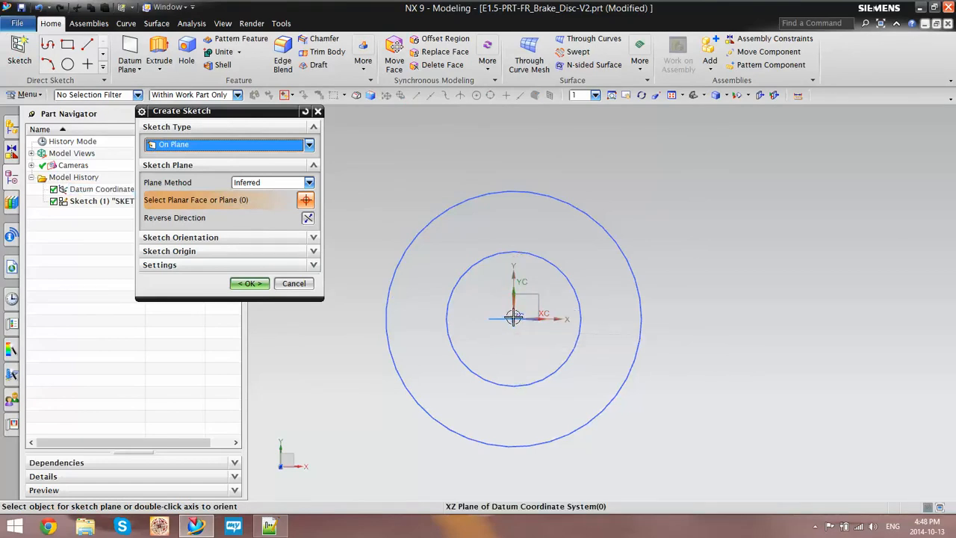
click(530, 299)
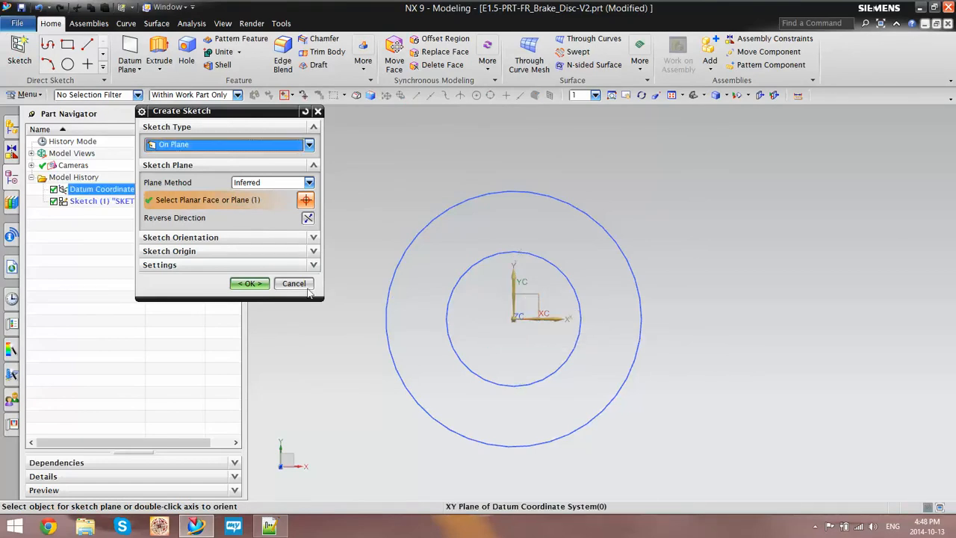
click(249, 284)
- Sketch a circle about 0.52 in in diameter, centred on the 3.94 in circle near its intersection with the positive Y axis
click(155, 45)
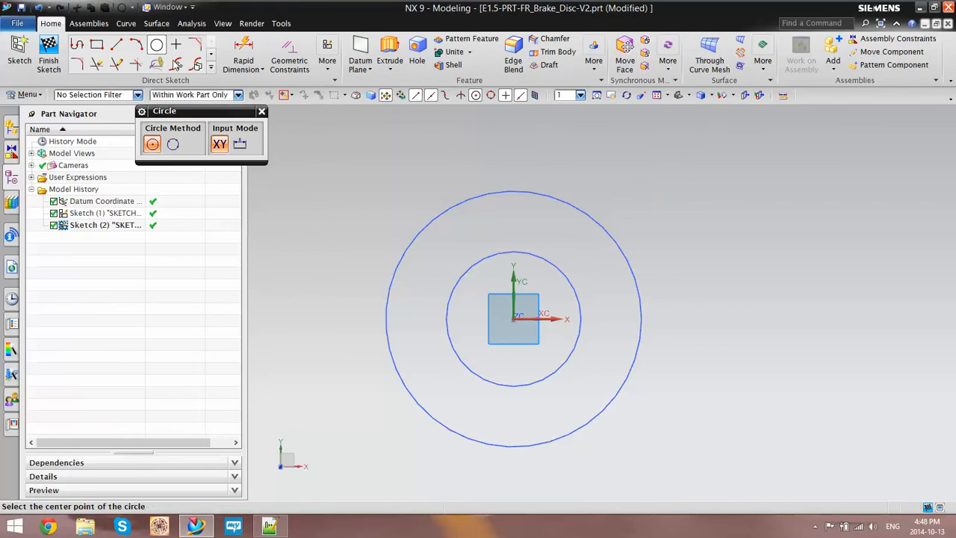
scroll(510, 258, up, 3)
scroll(481, 263, down, 3)
scroll(484, 250, down, 1)
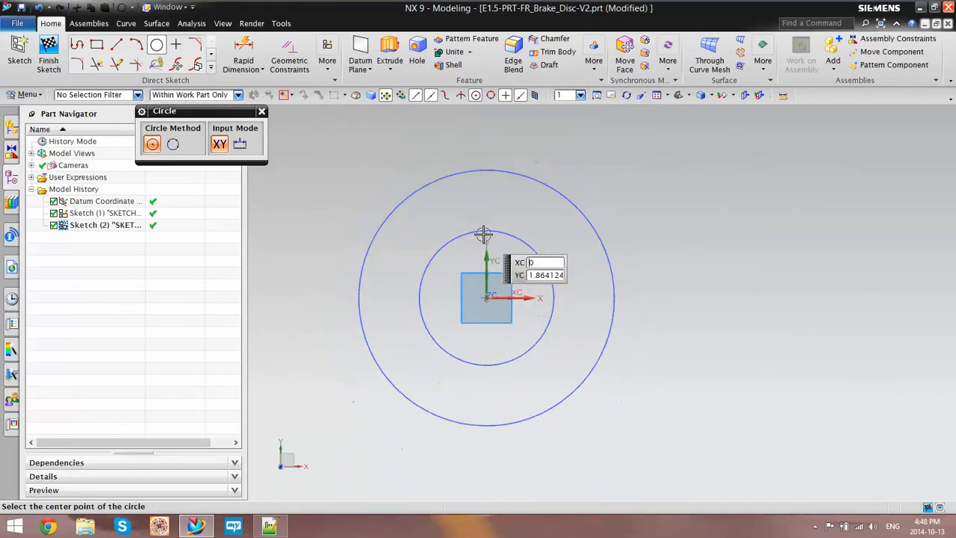
scroll(483, 239, up, 3)
scroll(489, 223, down, 1)
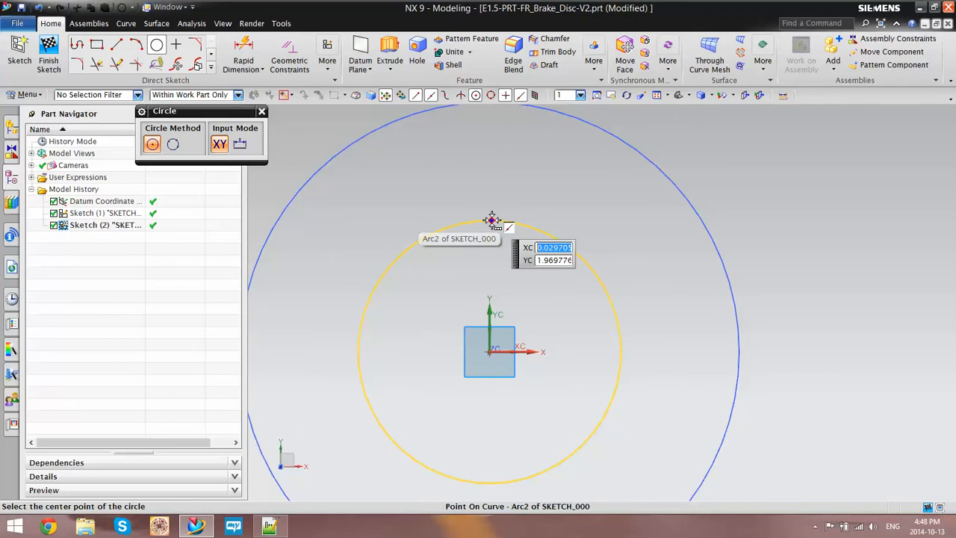
click(491, 220)
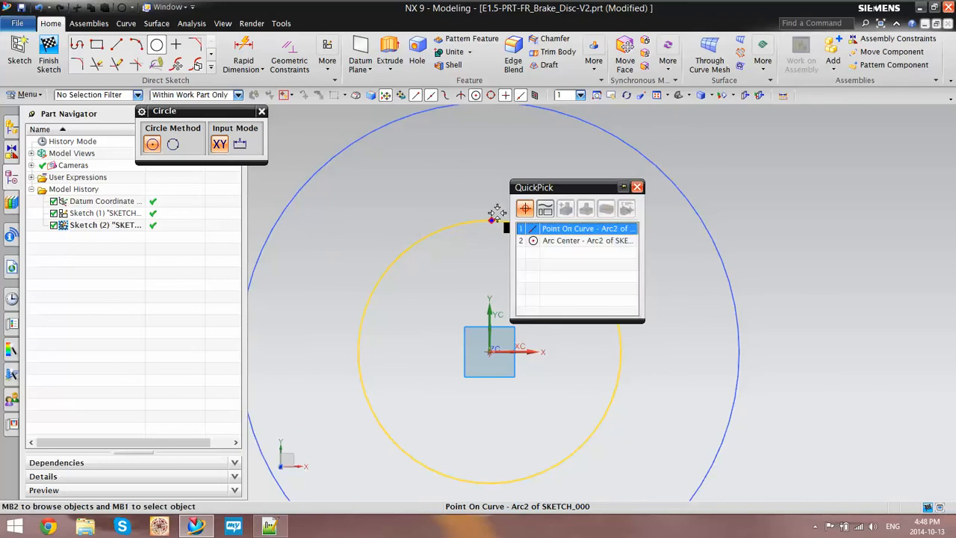
click(568, 228)
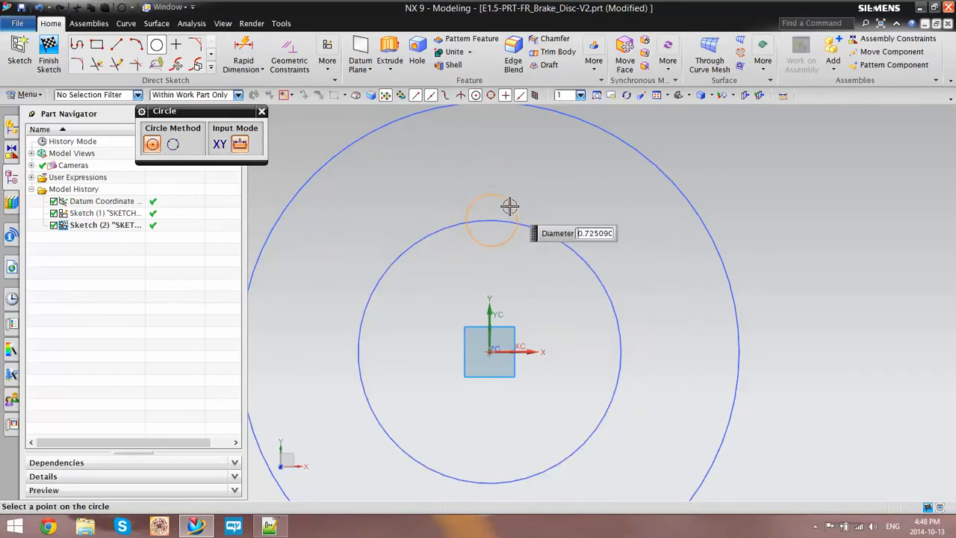
click(503, 207)
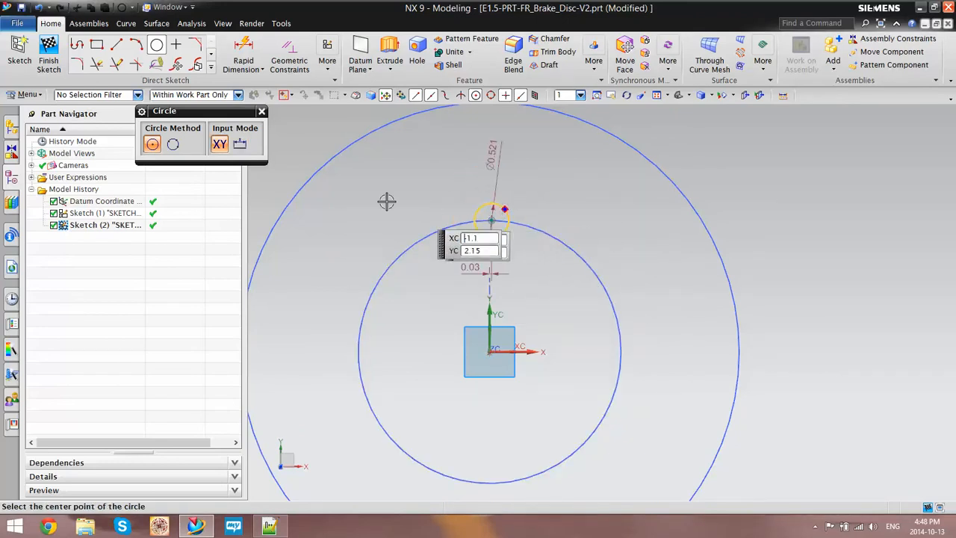
key(Escape)
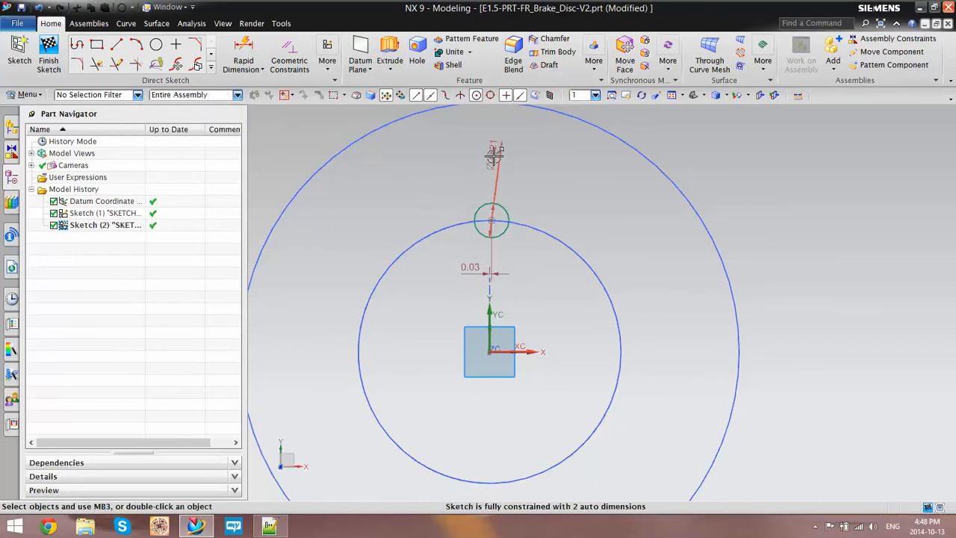
- Set the small circle's diameter to 0.5 in
double_click(495, 154)
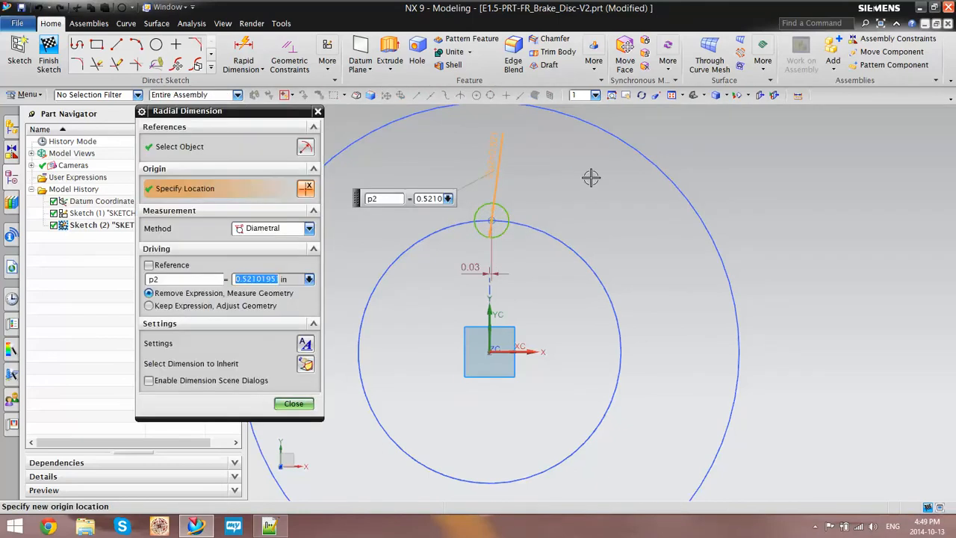
text(.5)
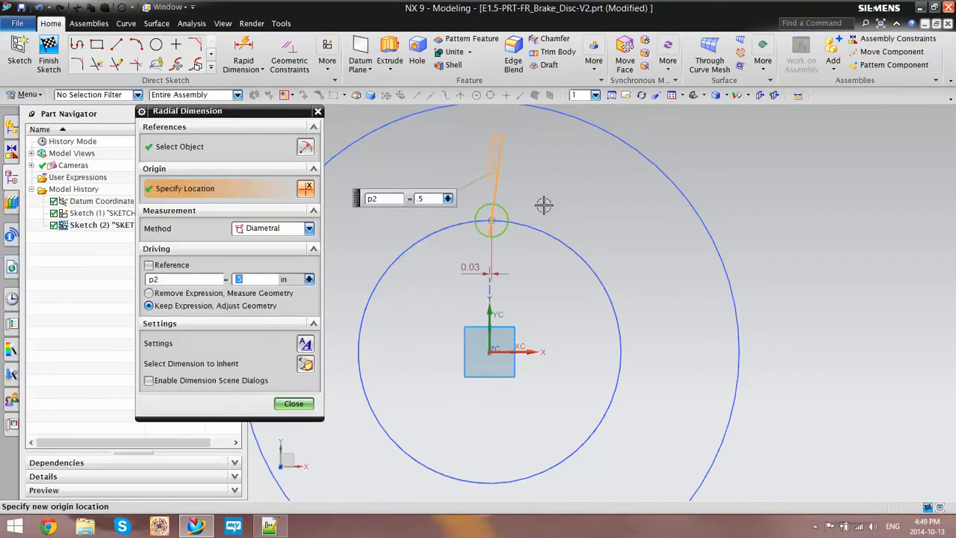
click(298, 408)
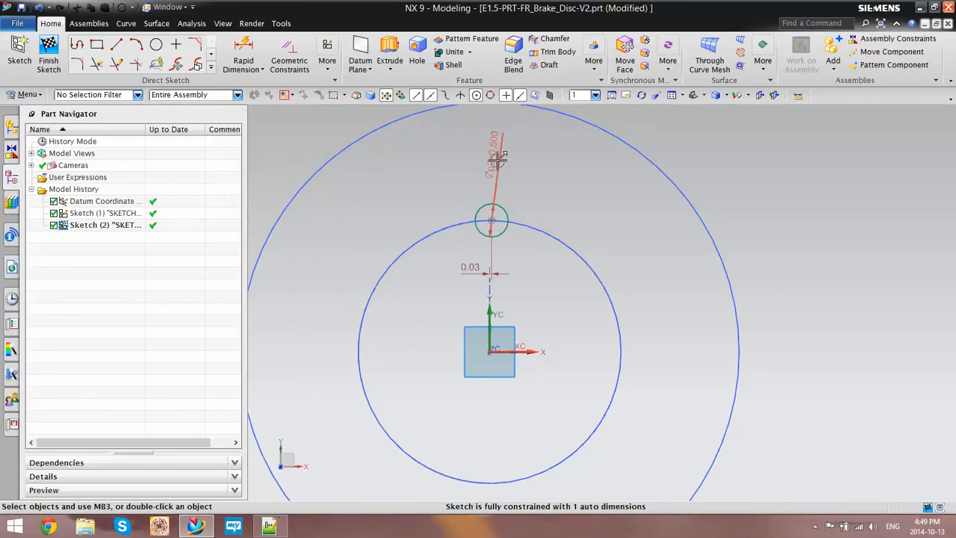
- Reposition the small circle's diameter and horizontal offset dimensions clear of the circle
drag(497, 158, 559, 202)
scroll(557, 209, down, 1)
scroll(513, 227, up, 3)
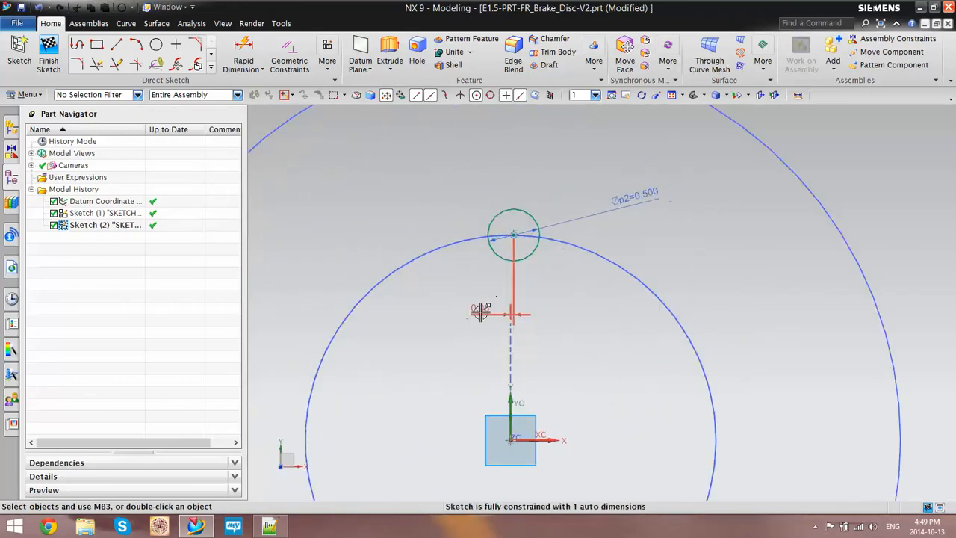
drag(480, 314, 450, 285)
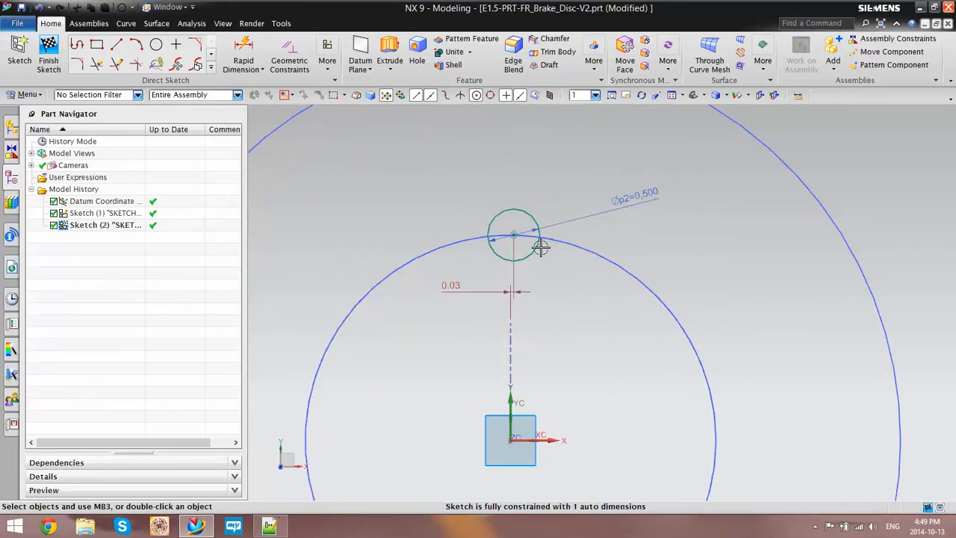
- Set the small circle centre's offset from the Y axis to 0 in
click(524, 213)
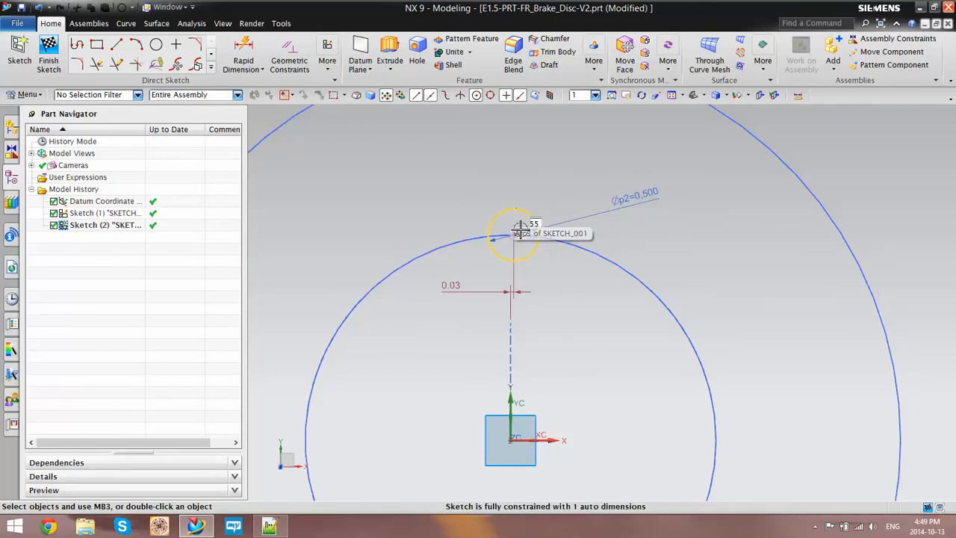
scroll(515, 228, down, 5)
scroll(512, 209, up, 4)
scroll(574, 294, down, 3)
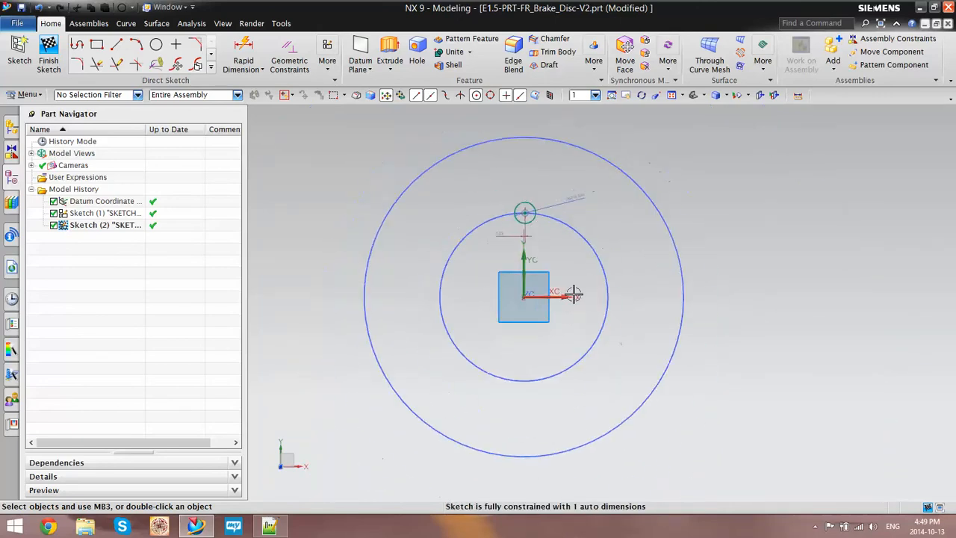
scroll(522, 213, up, 3)
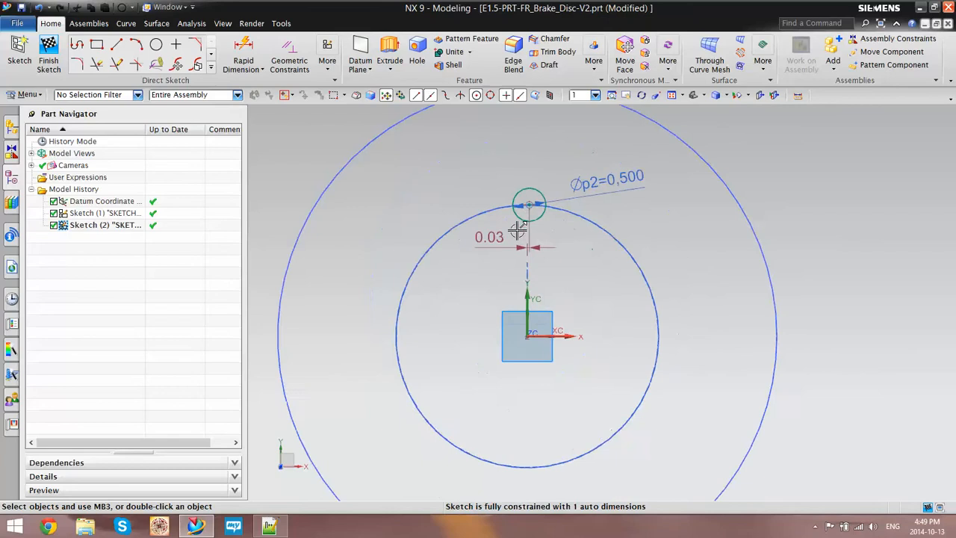
double_click(484, 241)
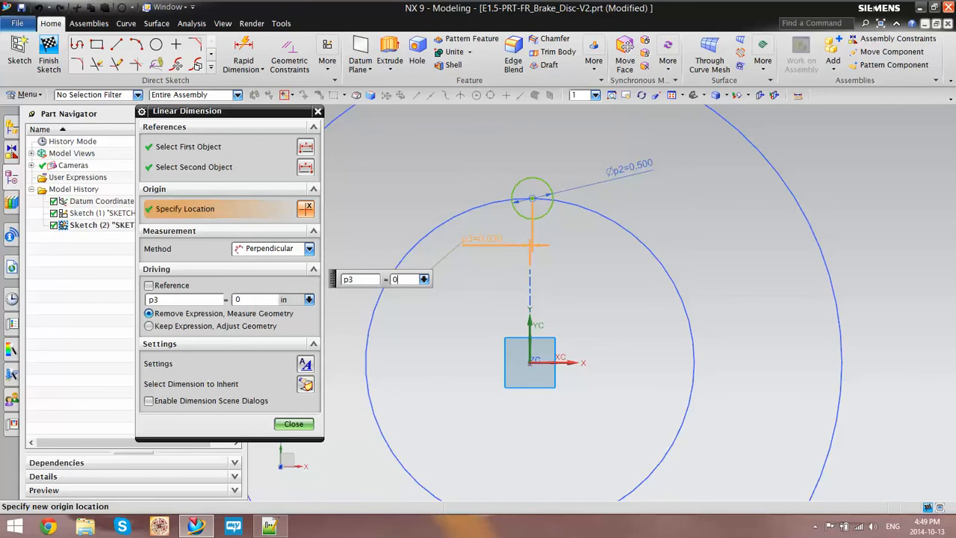
click(310, 423)
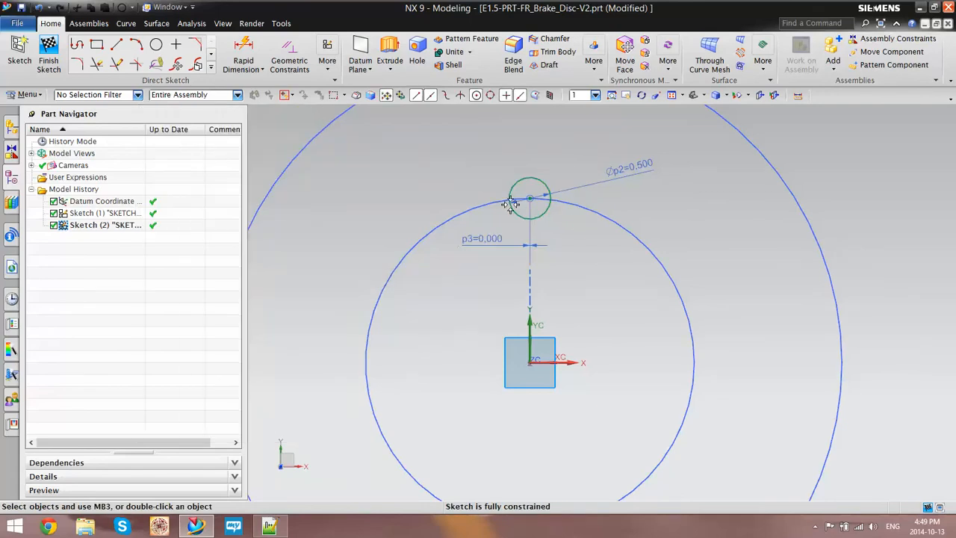
- Finish the small-circle sketch and create a third sketch on the XY plane
click(48, 47)
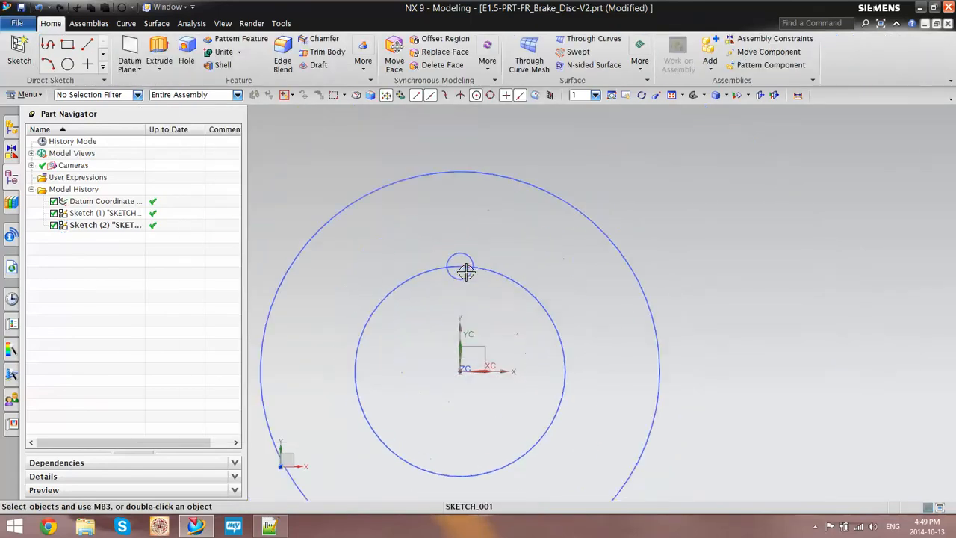
scroll(512, 316, down, 3)
scroll(518, 324, up, 3)
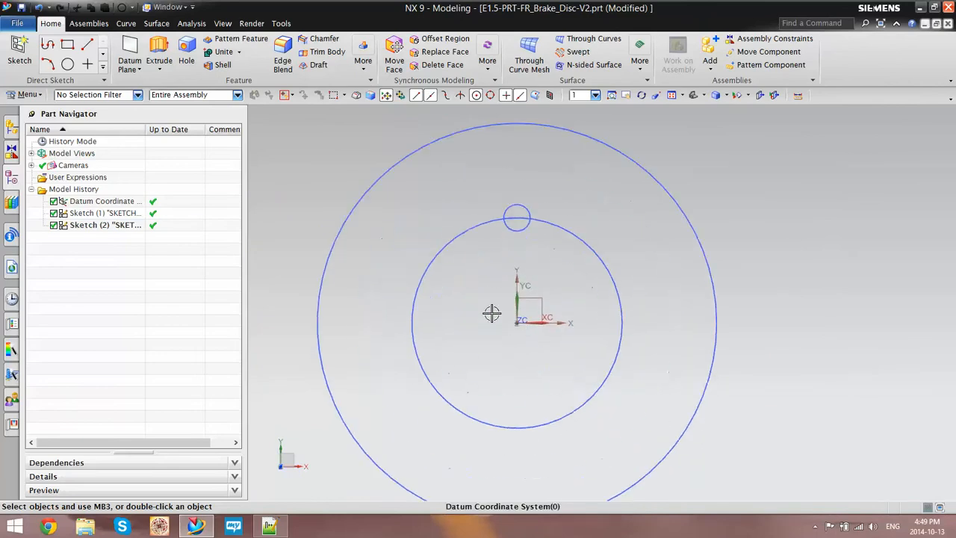
scroll(491, 313, down, 2)
scroll(503, 356, up, 1)
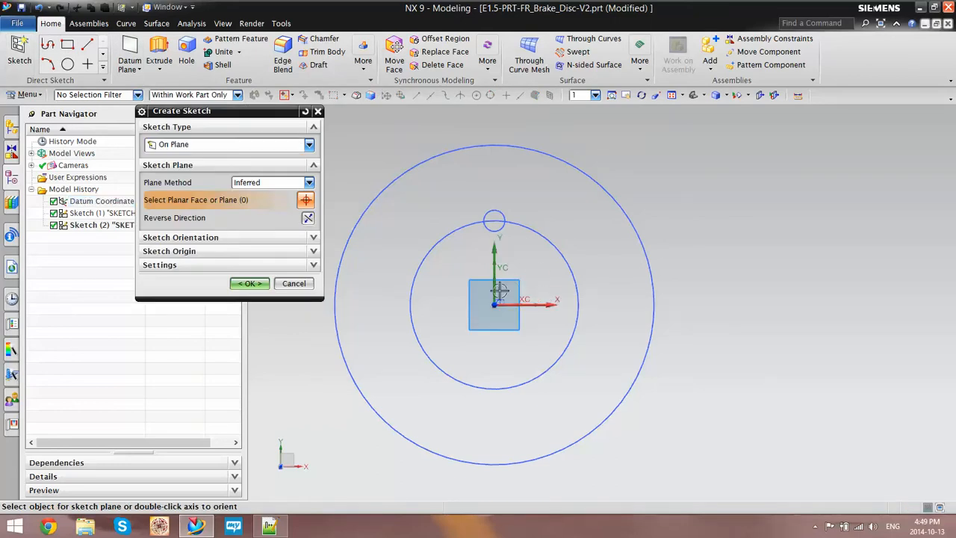
click(247, 284)
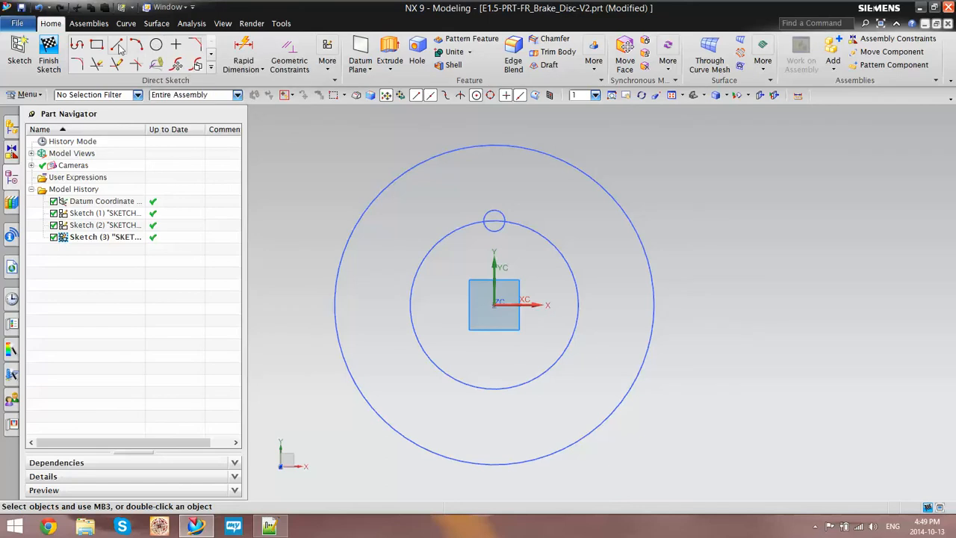
click(156, 44)
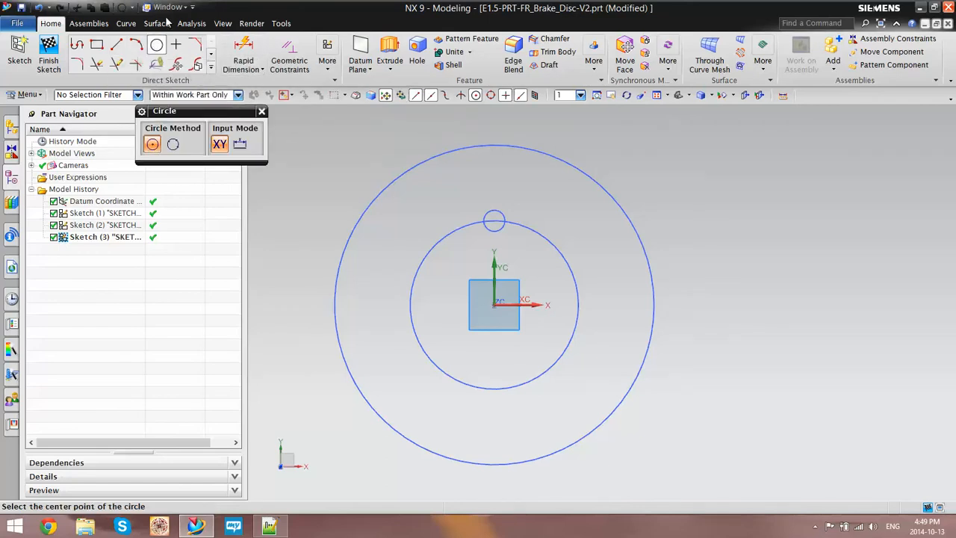
scroll(426, 227, down, 2)
scroll(439, 231, up, 6)
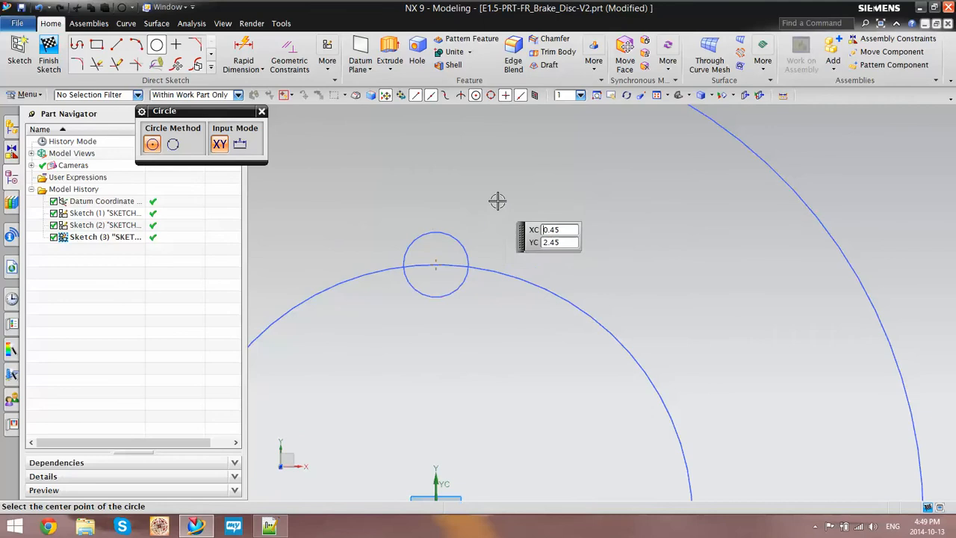
scroll(497, 200, down, 3)
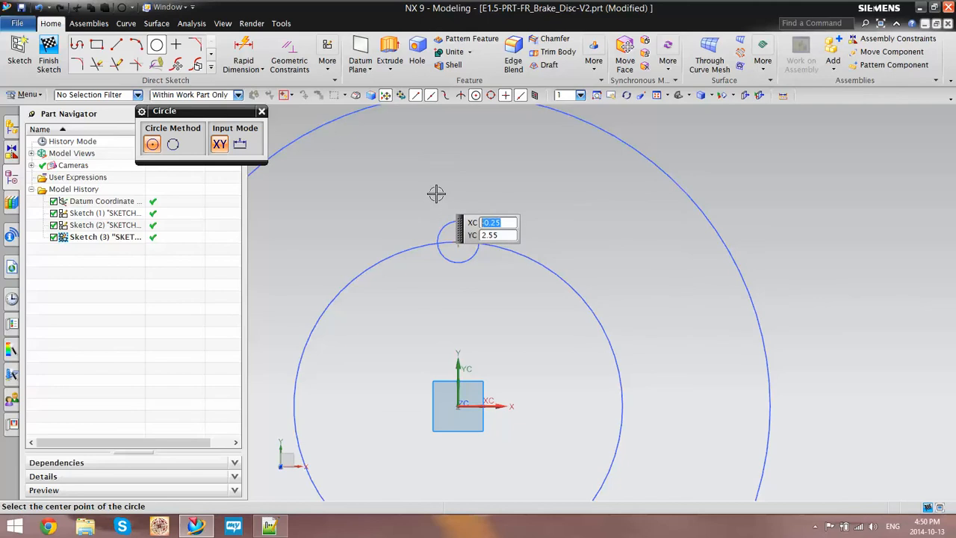
click(437, 192)
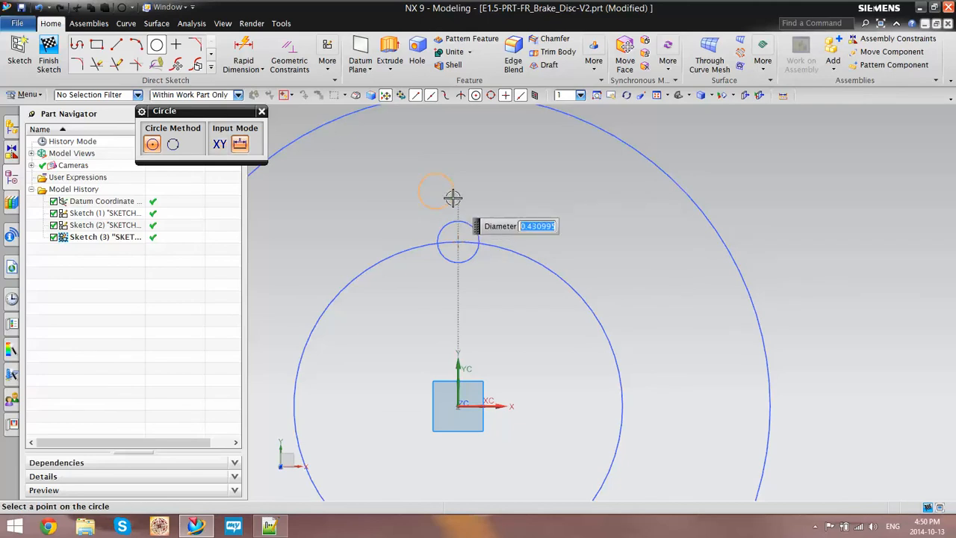
click(444, 192)
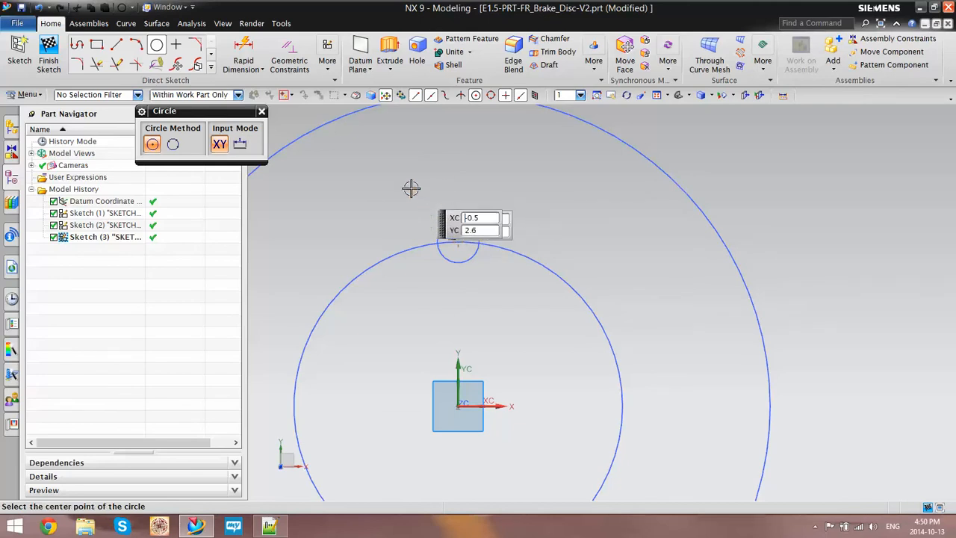
click(98, 45)
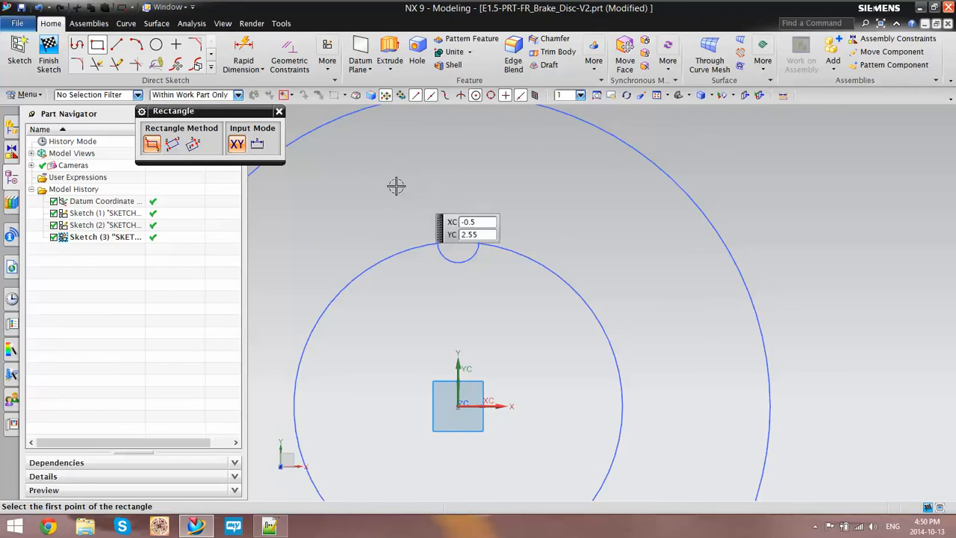
click(278, 112)
- Sketch a circle about 4.99 in in diameter centred on the origin, between the disc's inner and outer circles
click(154, 47)
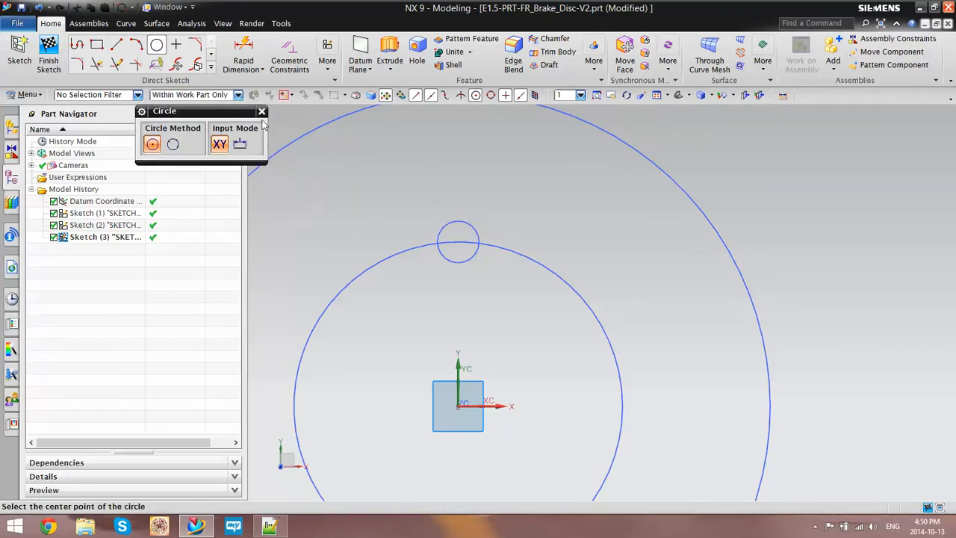
scroll(386, 221, down, 4)
scroll(407, 312, up, 3)
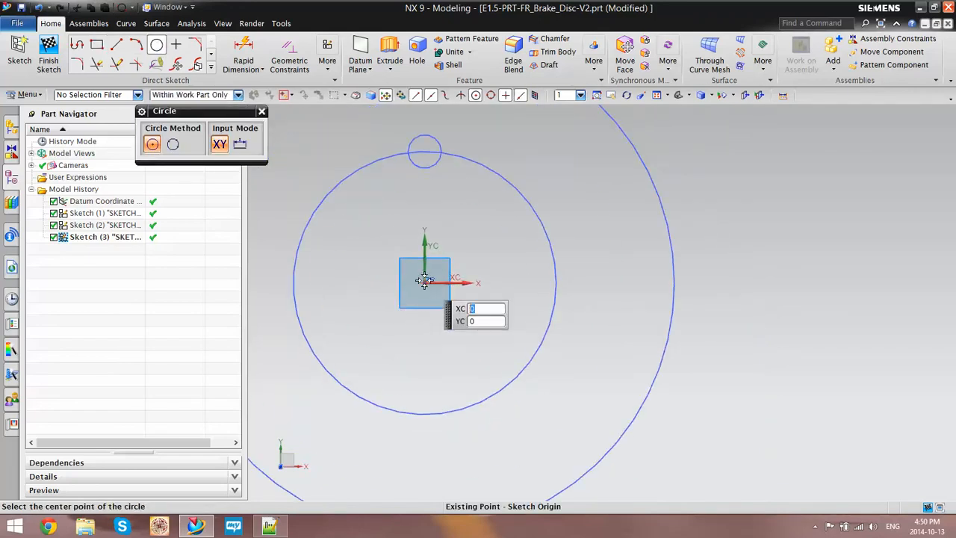
click(424, 282)
scroll(422, 292, down, 3)
scroll(425, 299, up, 4)
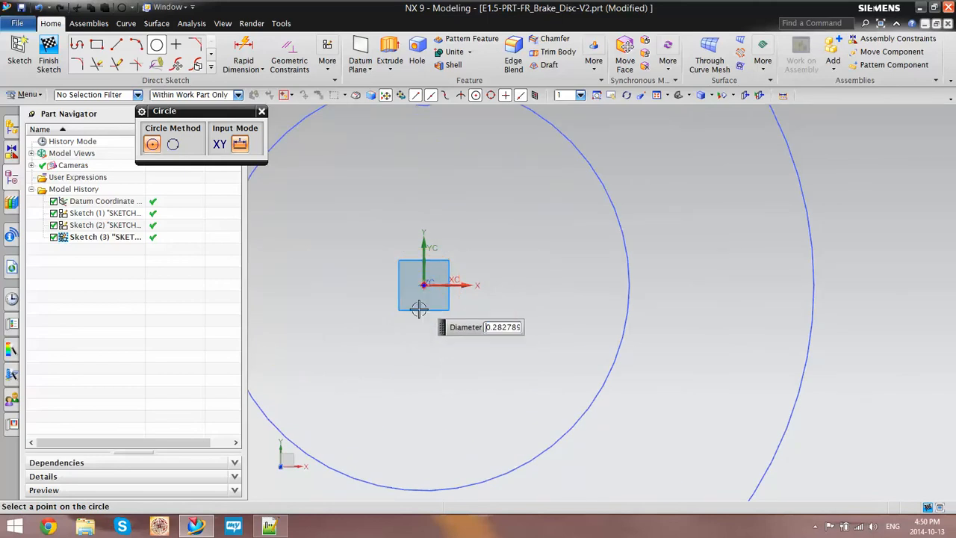
scroll(424, 298, down, 2)
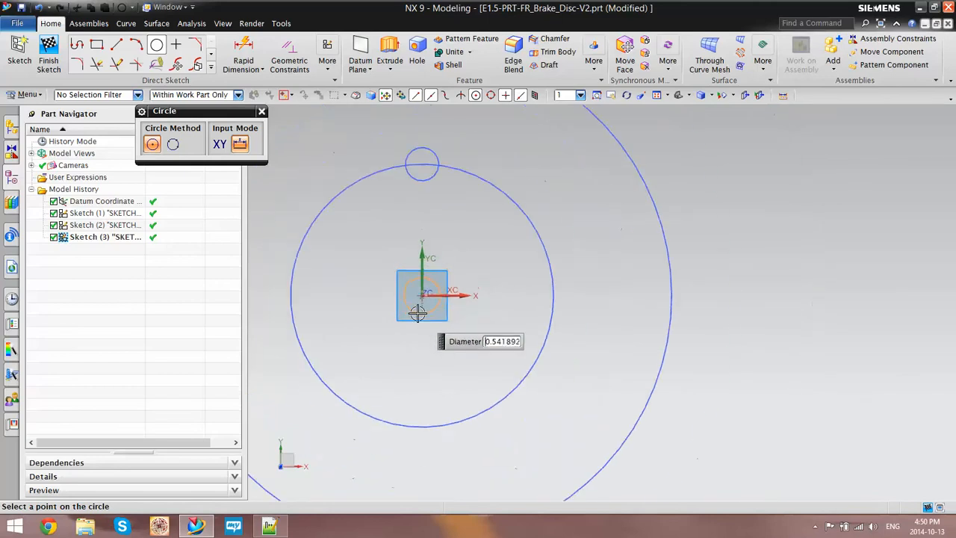
click(587, 276)
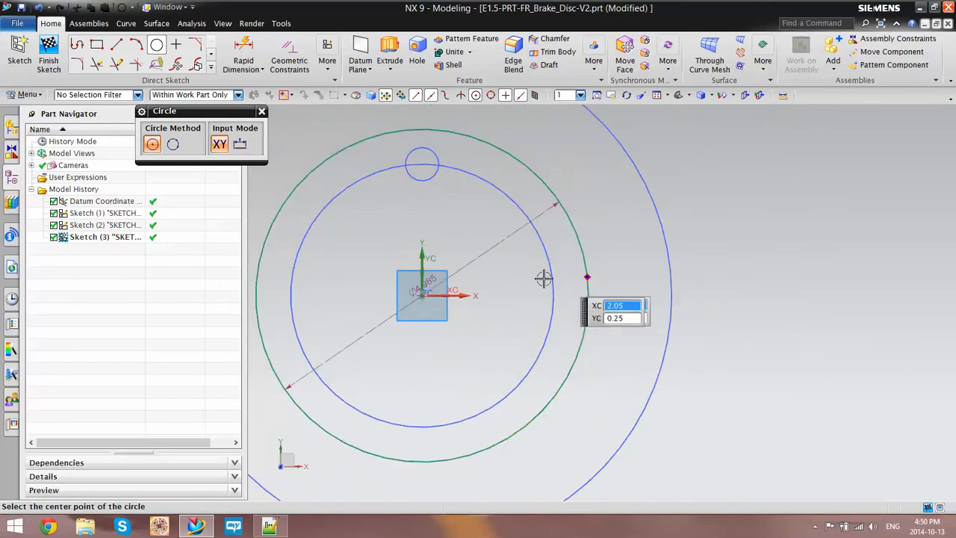
- Sketch a second circle about 4.57 in in diameter centred on the origin, just inside the previous one
click(422, 295)
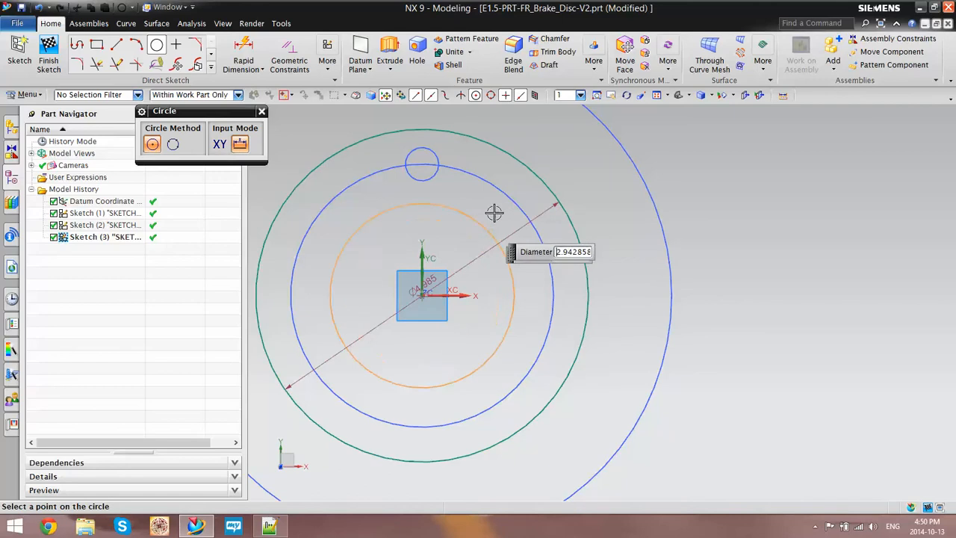
click(481, 155)
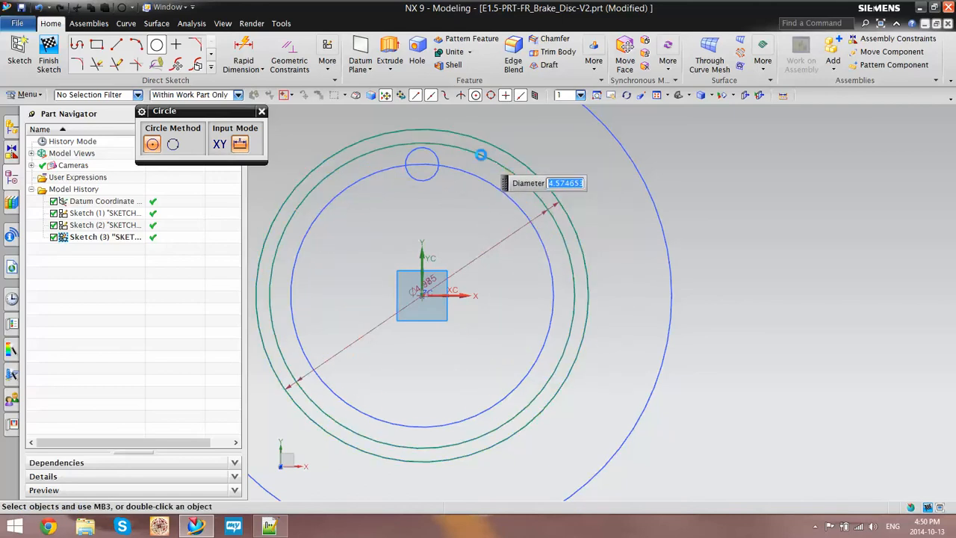
click(261, 111)
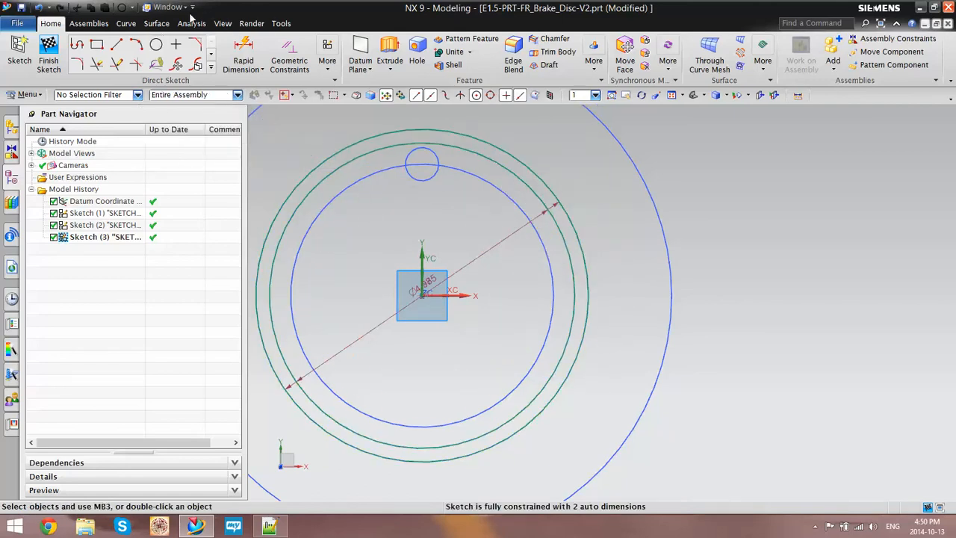
- Switch to the reference part M01-PRT-BRAKE_DISC-B1 and examine its ring of small rounded rectangular slots
click(168, 7)
click(218, 94)
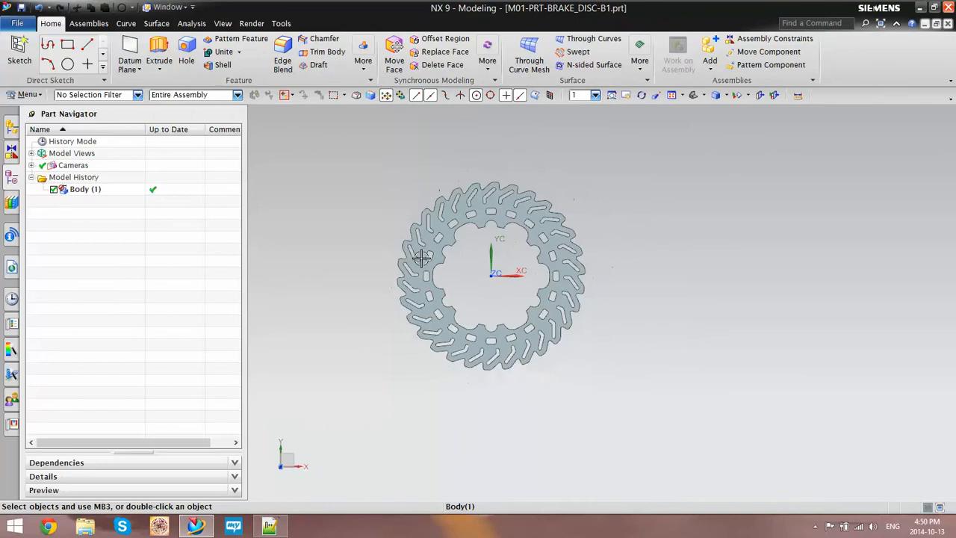
scroll(559, 154, up, 5)
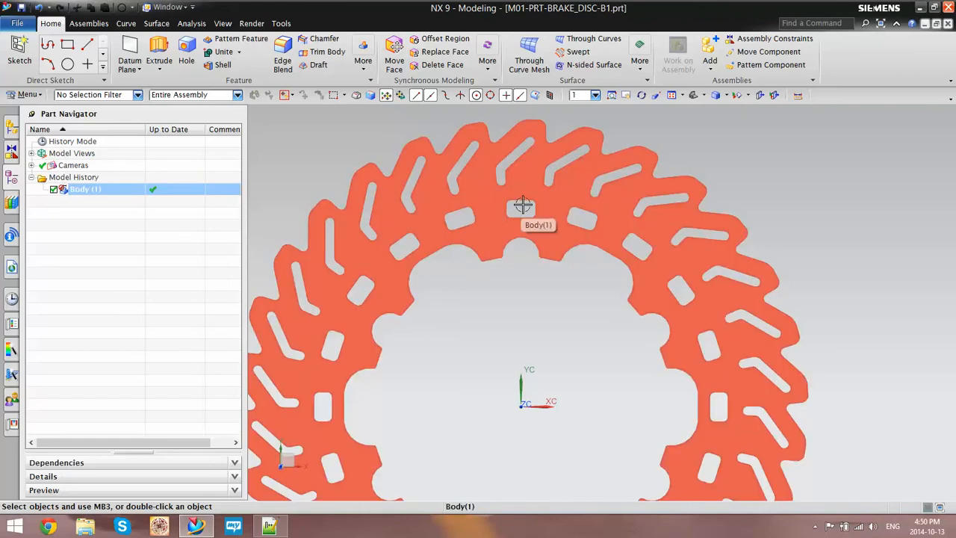
key(Escape)
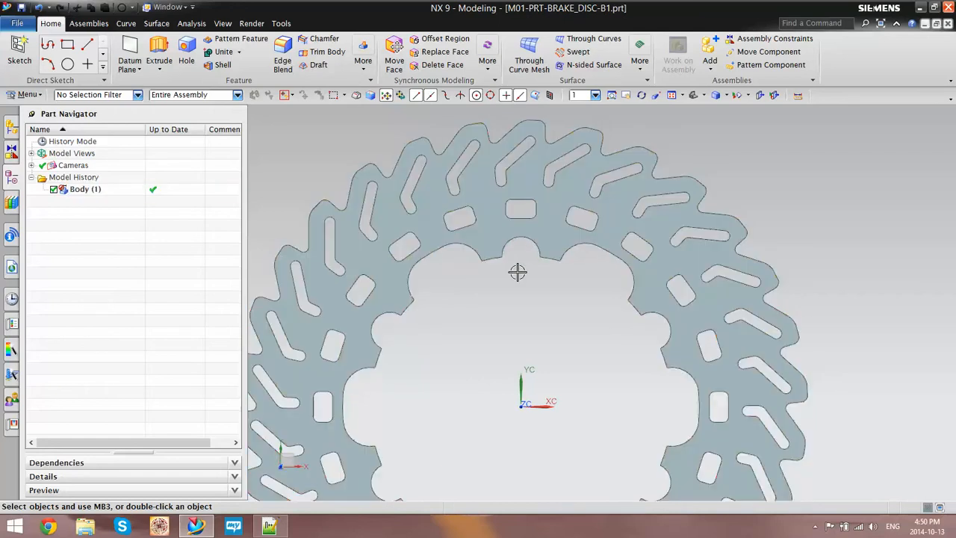
scroll(507, 282, down, 4)
scroll(522, 298, up, 2)
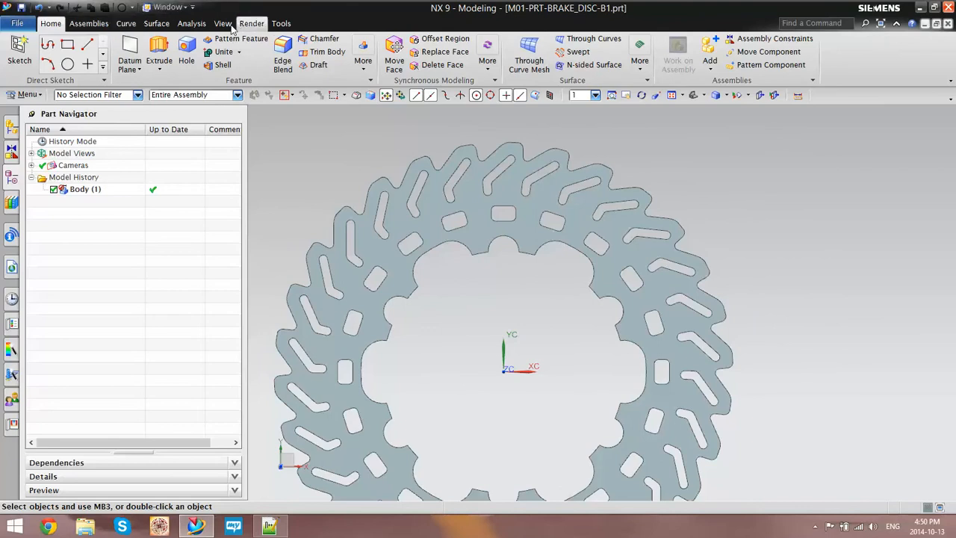
- Measure the diameter at the outer edge of the topmost rectangular slot and note 5.4175 in the Notepad++ list
click(195, 26)
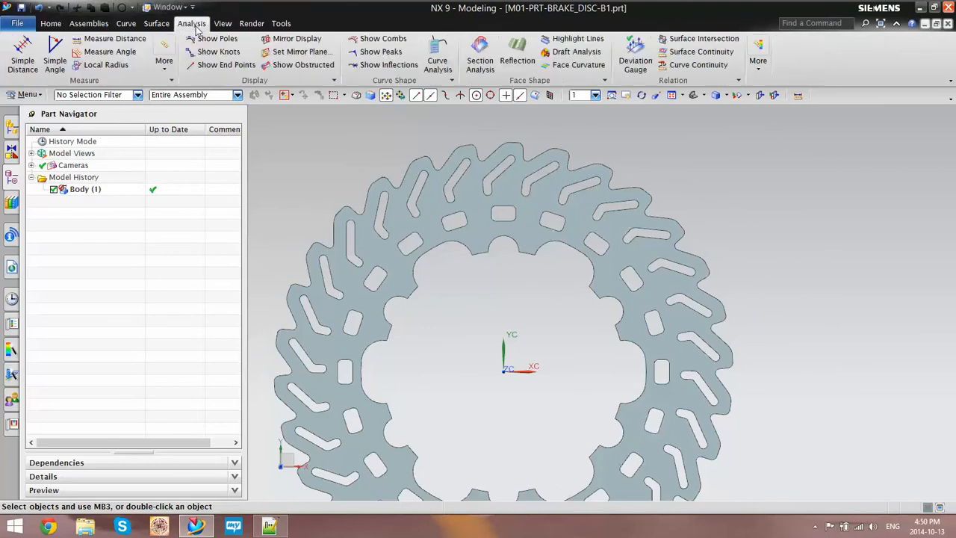
click(112, 39)
click(186, 144)
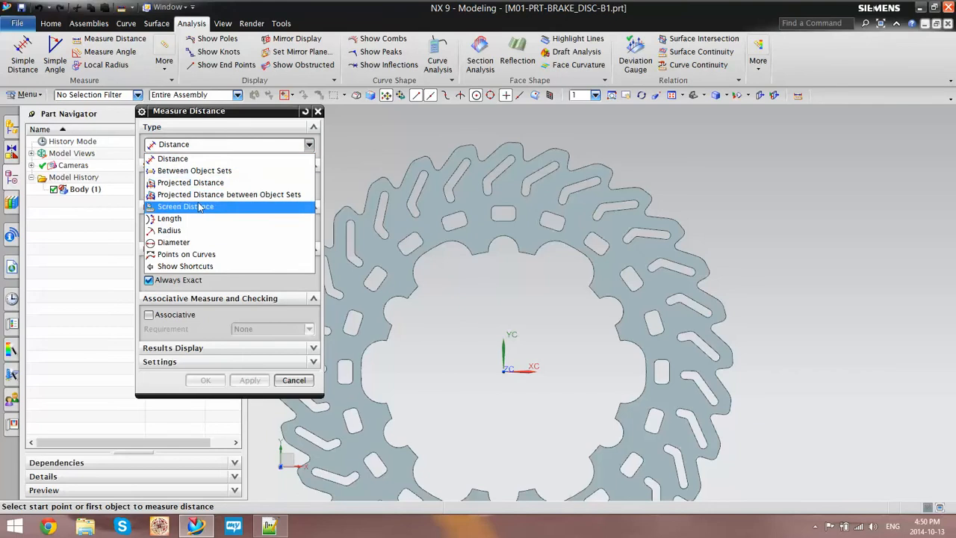
click(173, 242)
scroll(503, 207, up, 5)
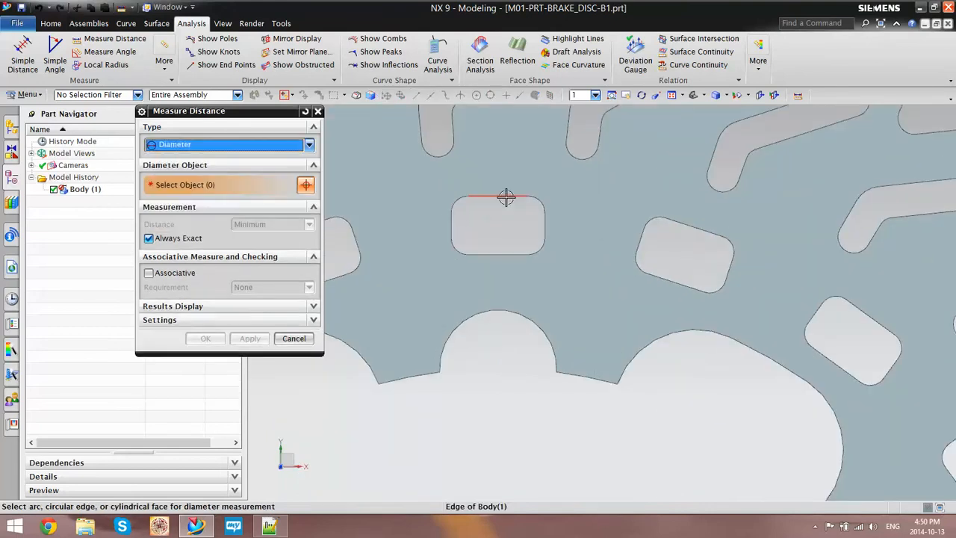
click(506, 197)
scroll(486, 156, down, 5)
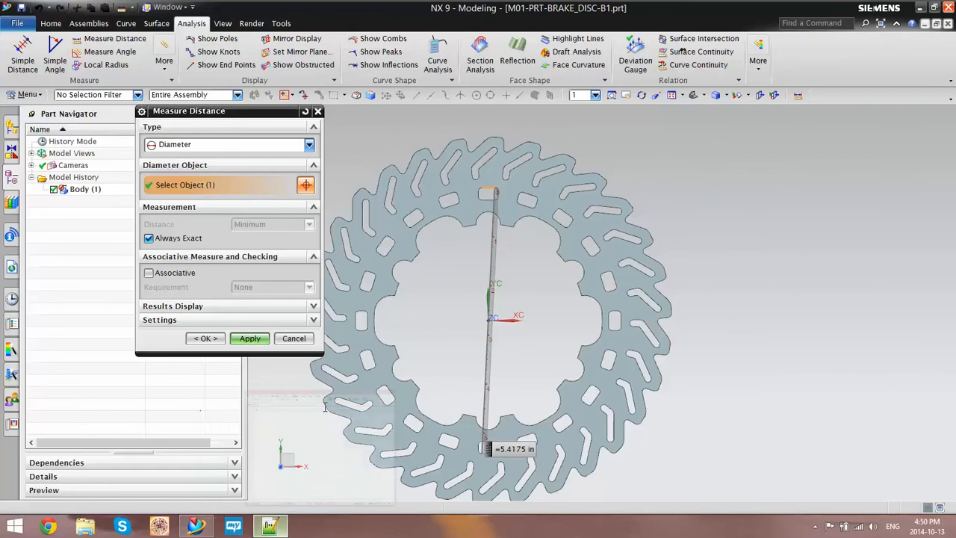
click(272, 527)
key(Return)
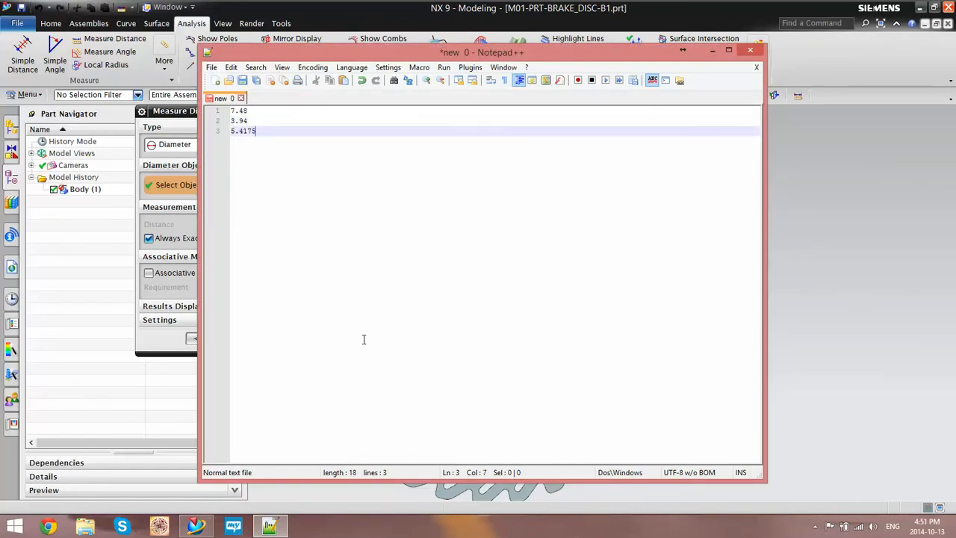
key(alt+Tab)
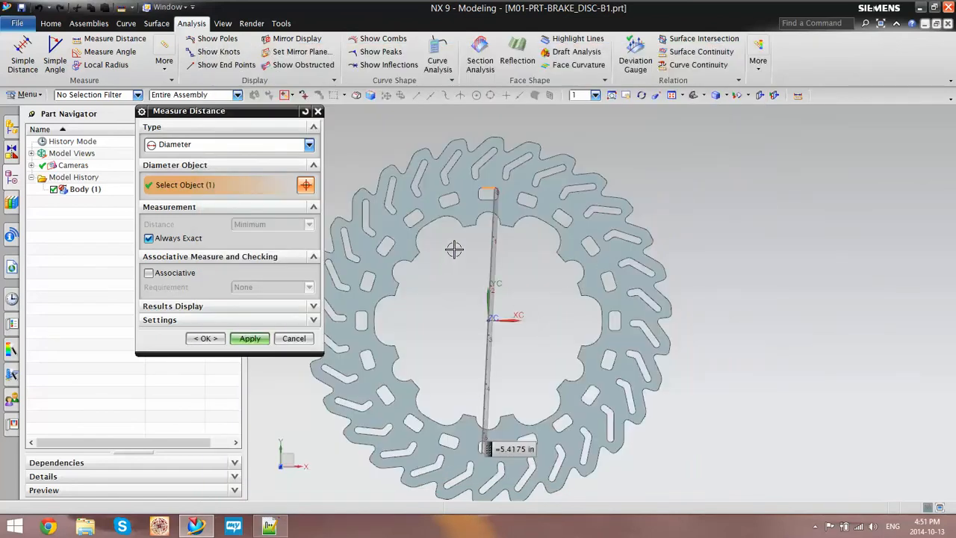
- Measure the diameter at the inner edge of the same rectangular slot and note 4.9185 in the Notepad++ list
scroll(484, 196, up, 3)
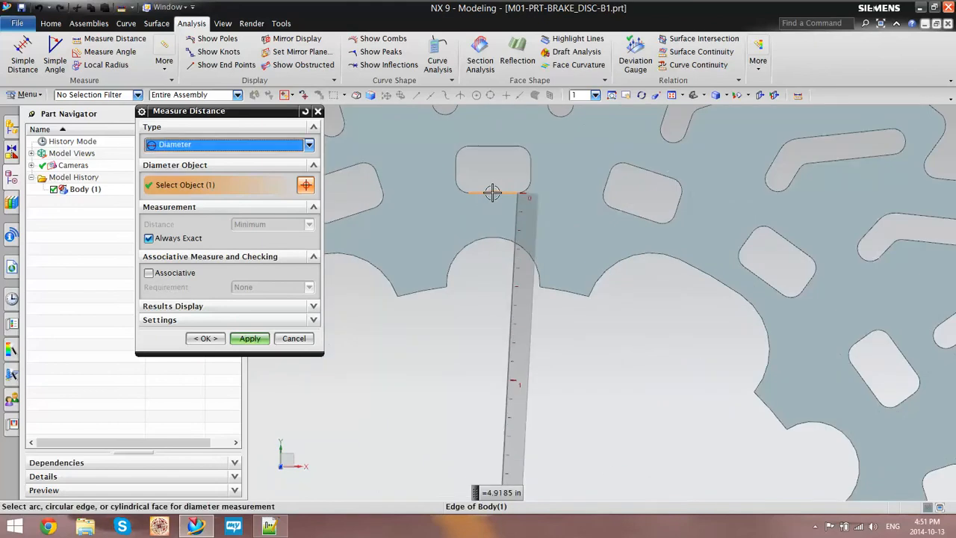
scroll(565, 249, down, 5)
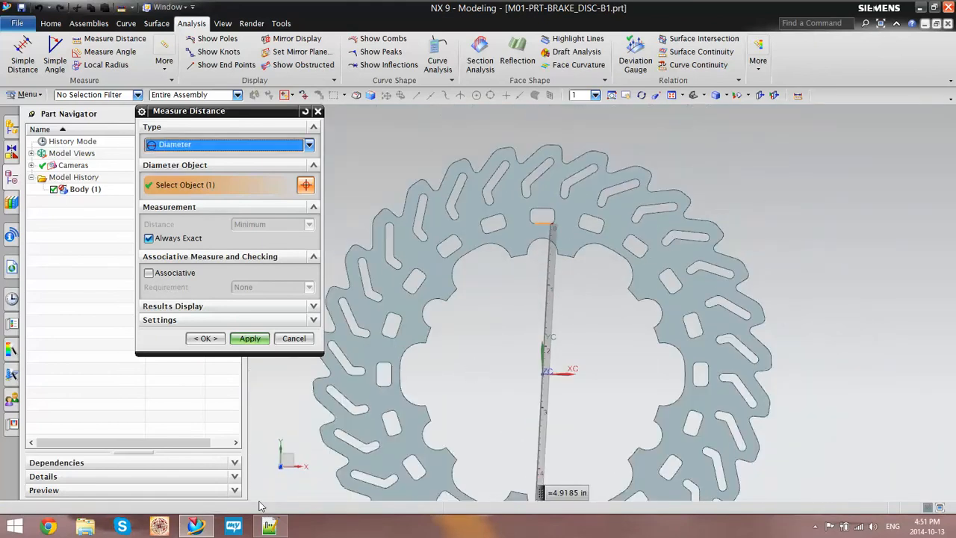
click(270, 527)
key(Return)
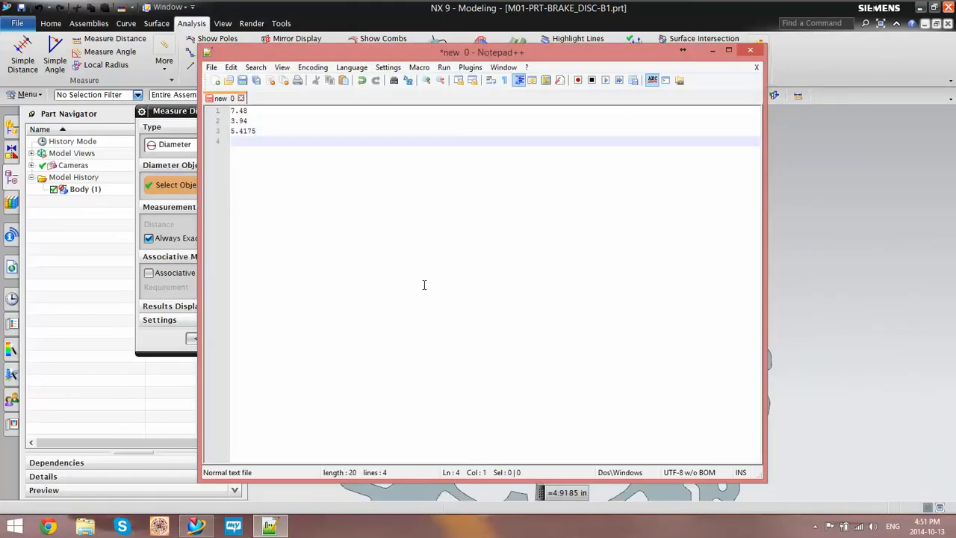
text(4.9185)
key(Return)
click(803, 230)
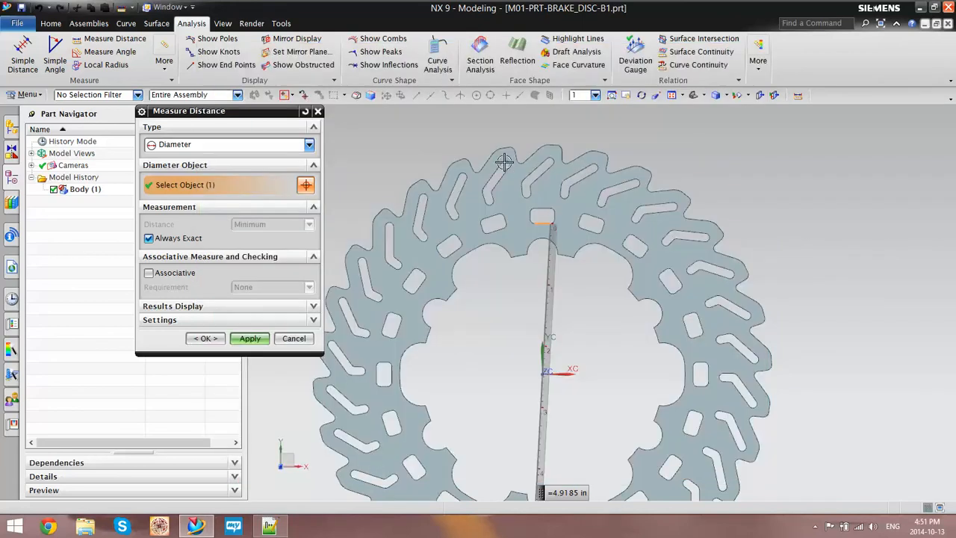
- Measure the distance between the straight side edges of the topmost rectangular slot and note .4 in the Notepad++ list
scroll(397, 168, up, 5)
click(289, 147)
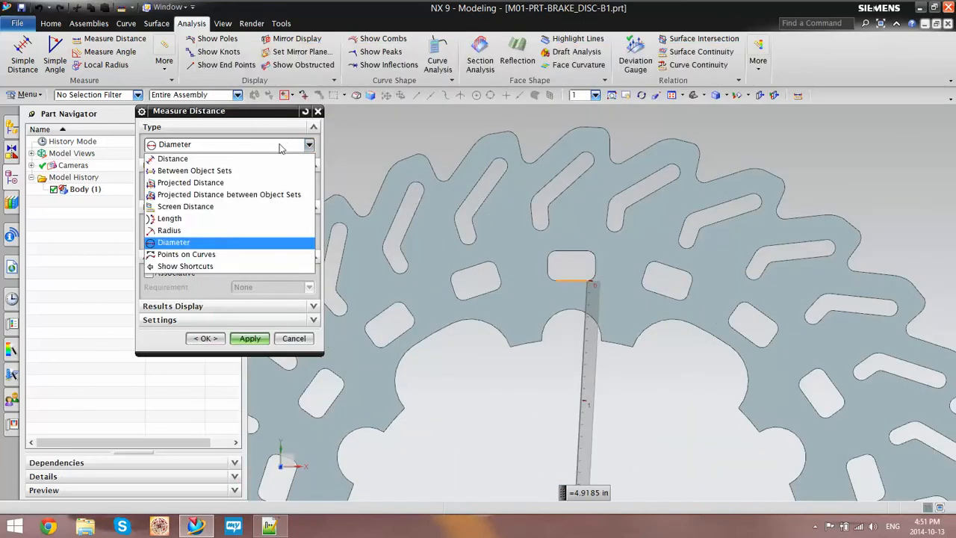
click(213, 157)
scroll(495, 243, up, 2)
click(573, 268)
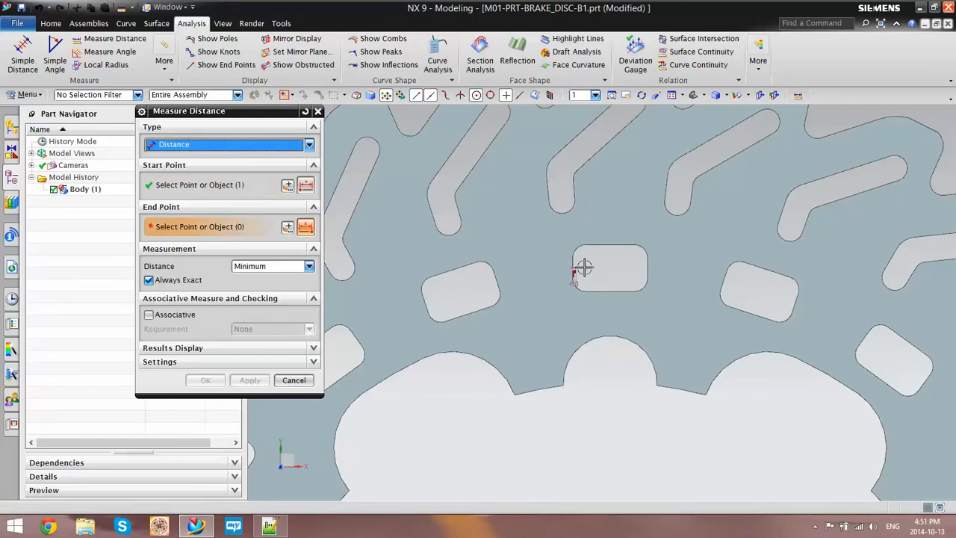
click(647, 268)
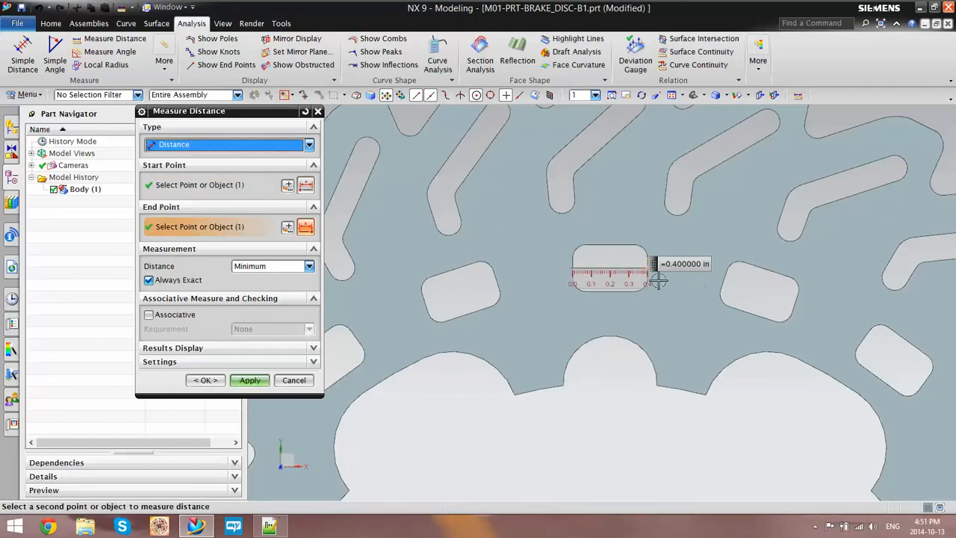
click(204, 381)
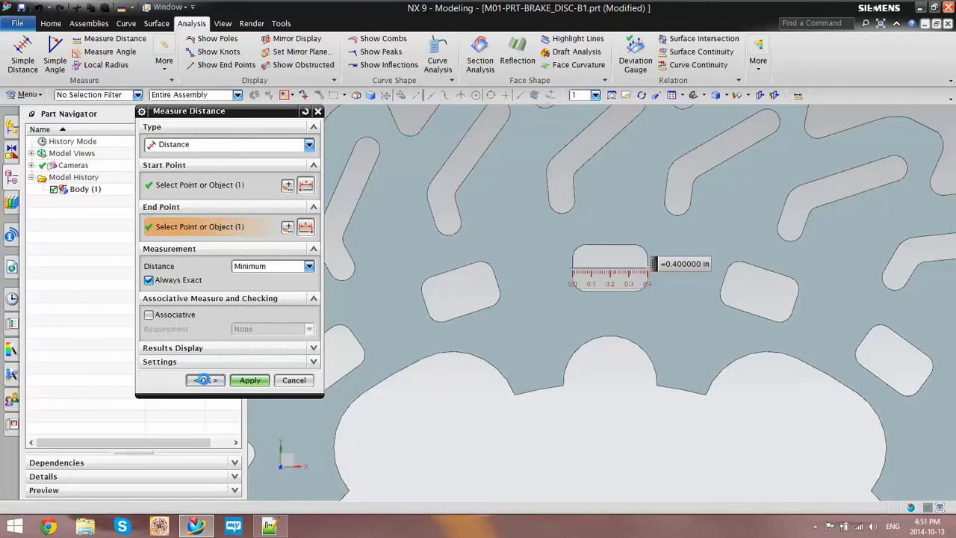
key(alt+Tab)
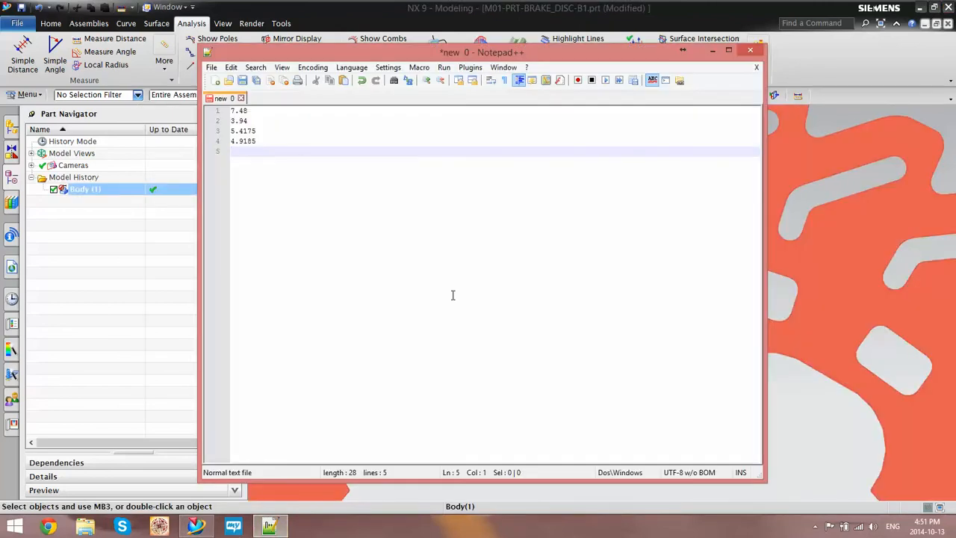
text(.4175)
key(Return)
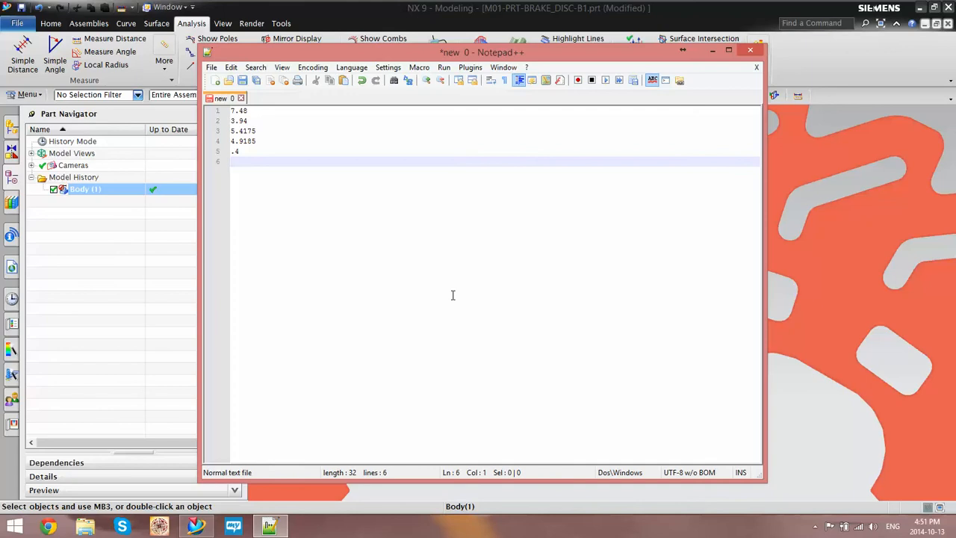
click(793, 382)
- Return to the part E1.5-PRT-FR_Brake_Disc-V2 and reopen the third sketch, with the two middle concentric circles, for editing
scroll(390, 250, down, 4)
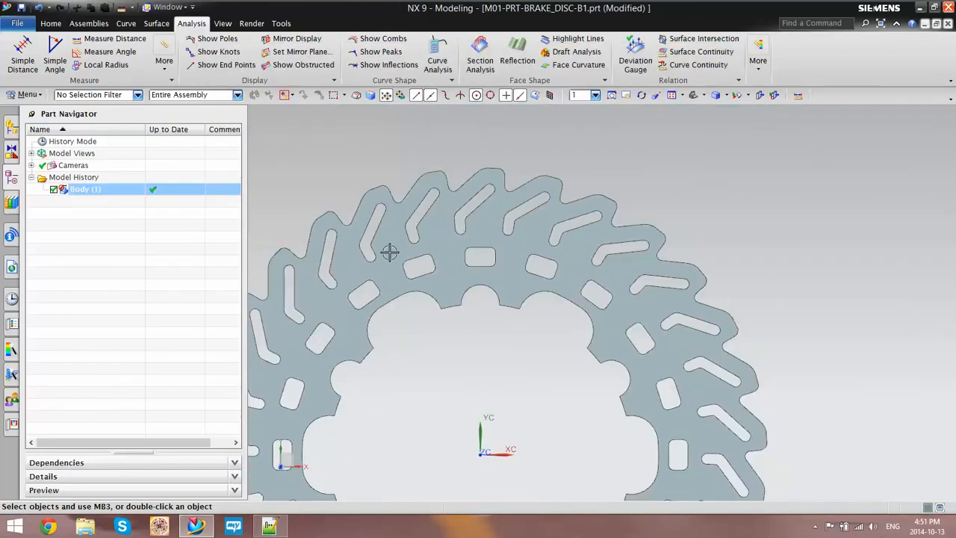
click(168, 6)
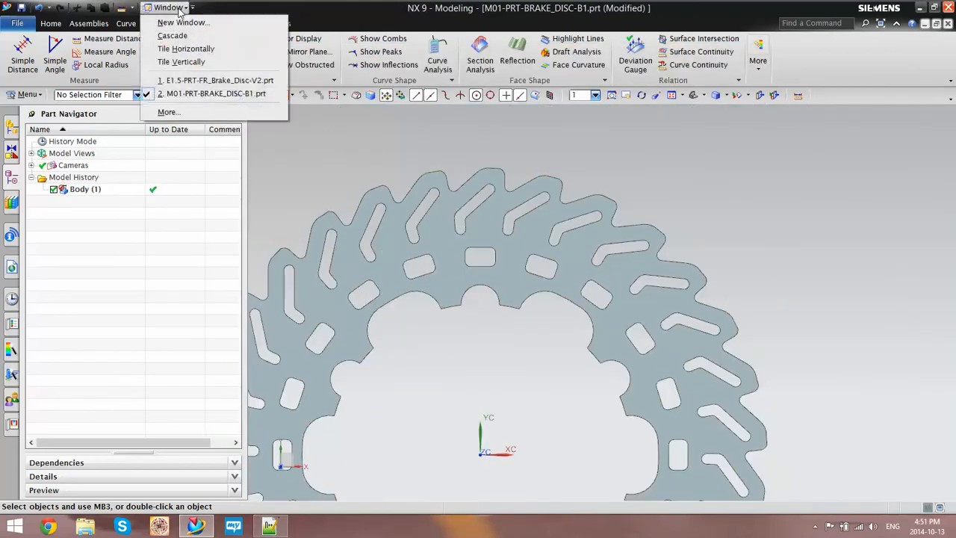
click(192, 83)
scroll(528, 252, down, 3)
scroll(501, 160, up, 6)
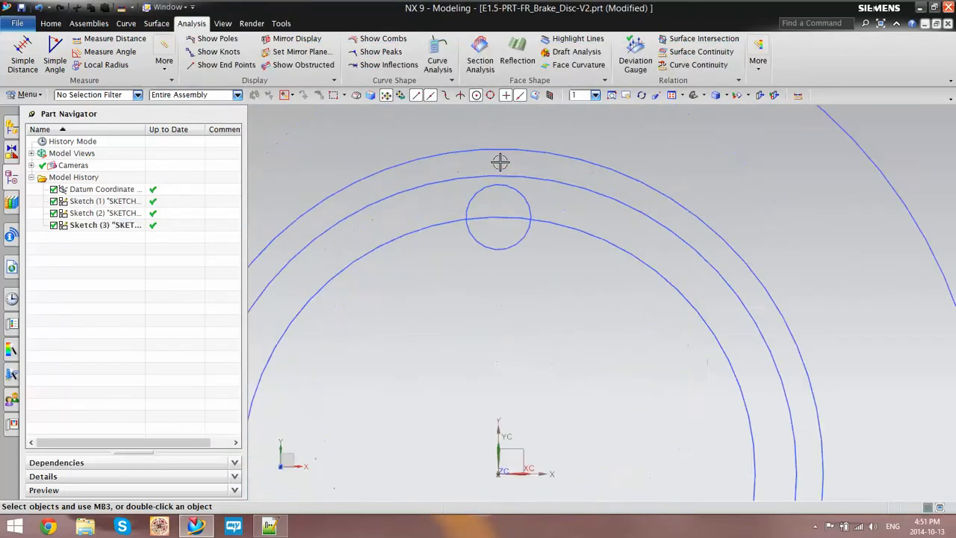
double_click(523, 142)
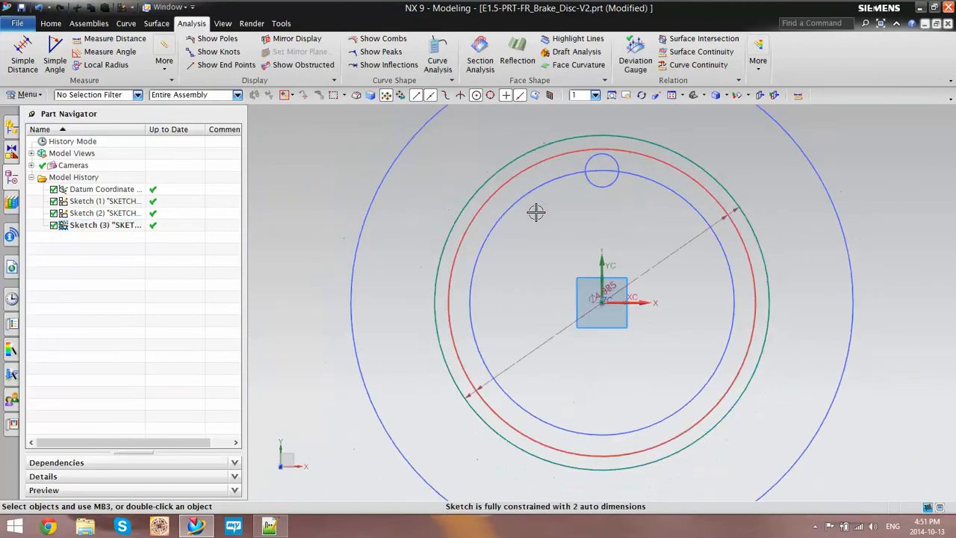
- Move the two overlapping diameter dimensions apart and set the diameter of the sketch's outer circle to 5.4175 in
drag(612, 284, 632, 250)
click(672, 224)
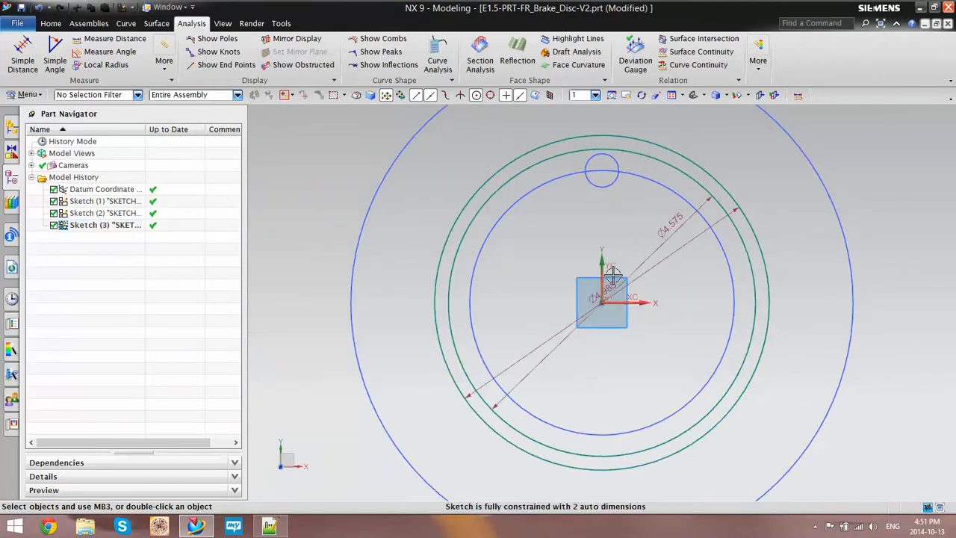
click(269, 526)
click(269, 526)
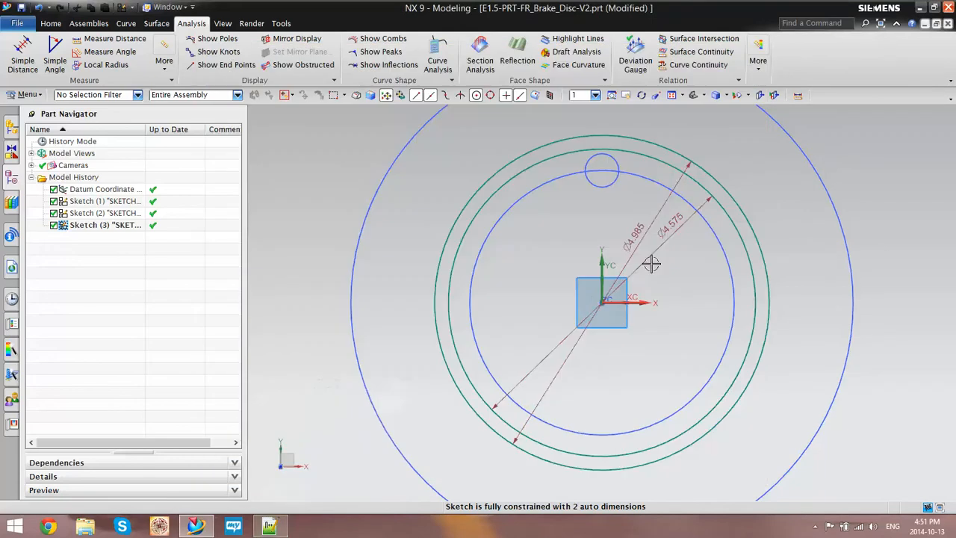
double_click(636, 228)
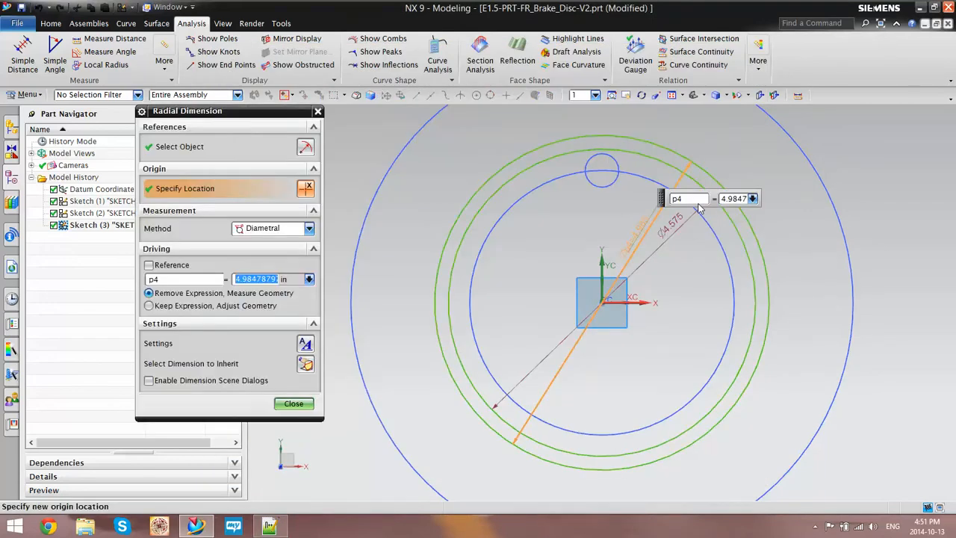
text(5.4175)
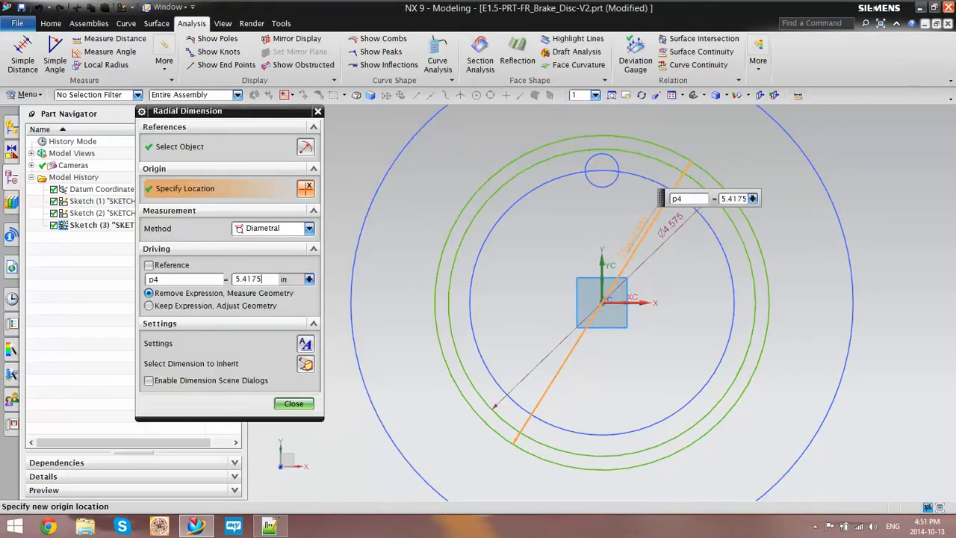
key(Return)
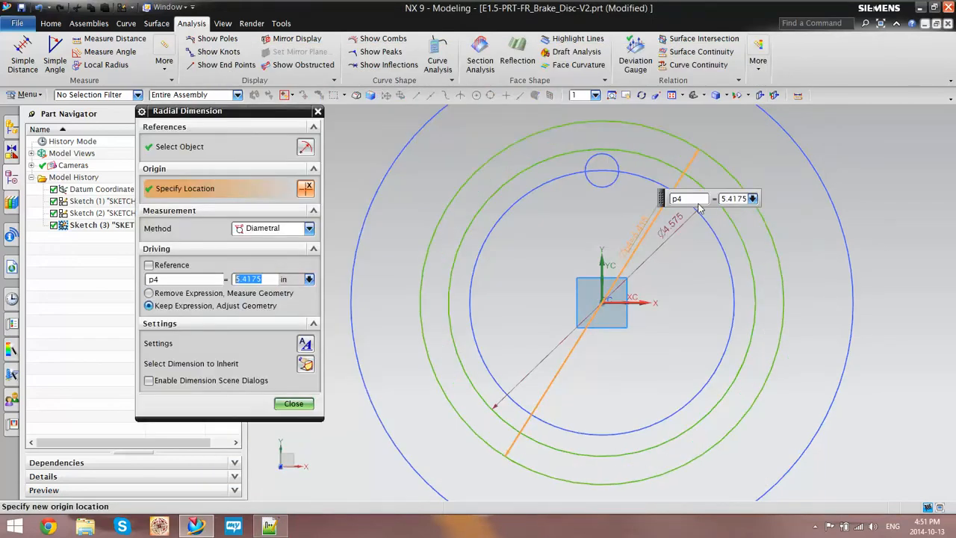
click(302, 404)
- Set the diameter of the sketch's inner circle to 4.9185 in, as listed in the Notepad++ notes
click(265, 527)
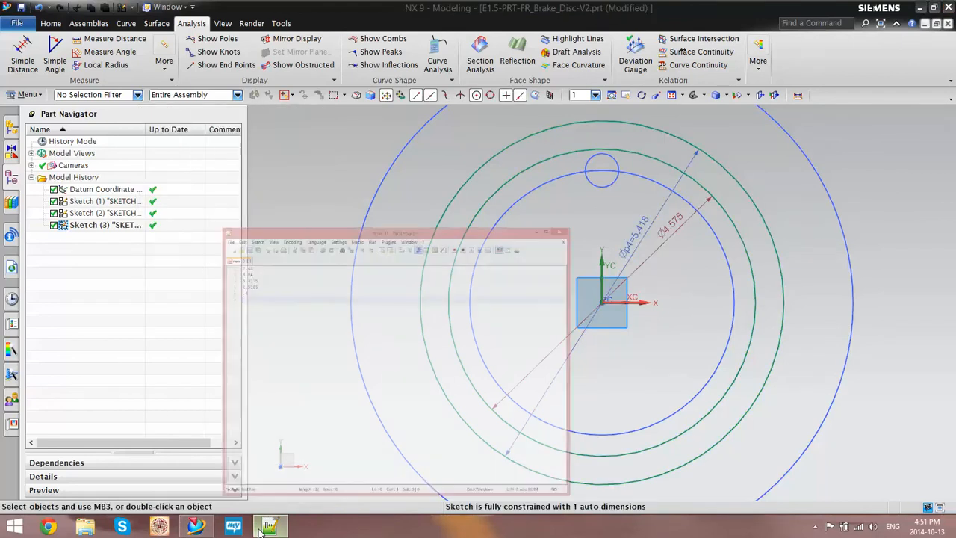
click(265, 527)
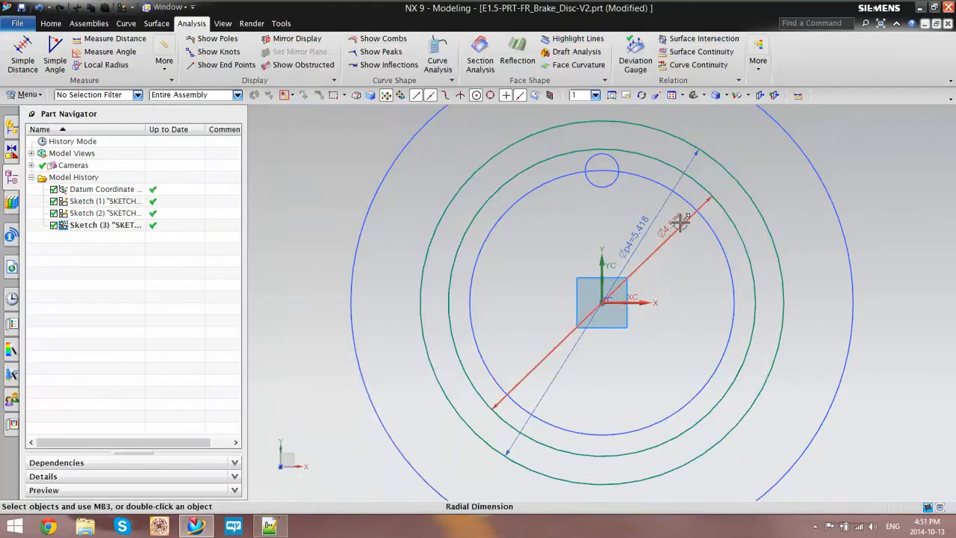
double_click(678, 254)
text(4.9185)
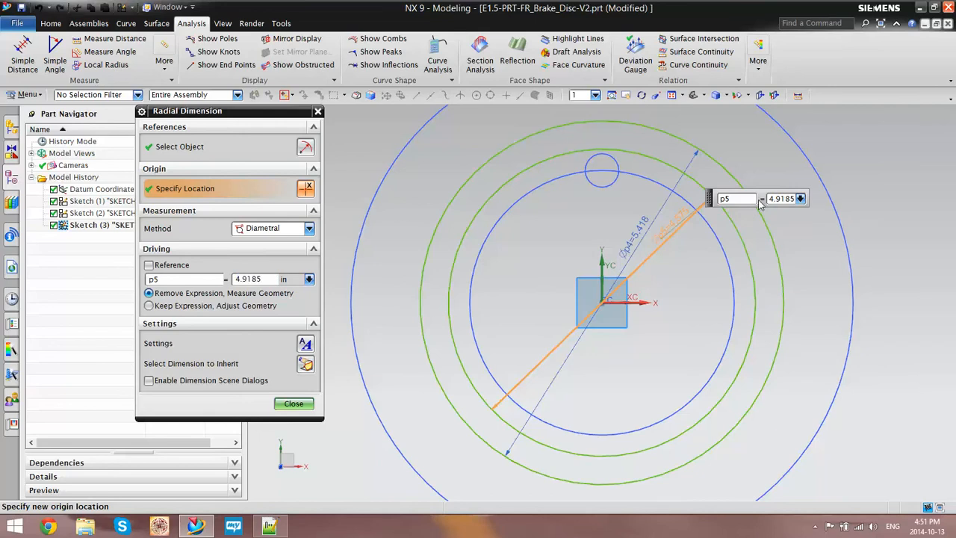
click(303, 404)
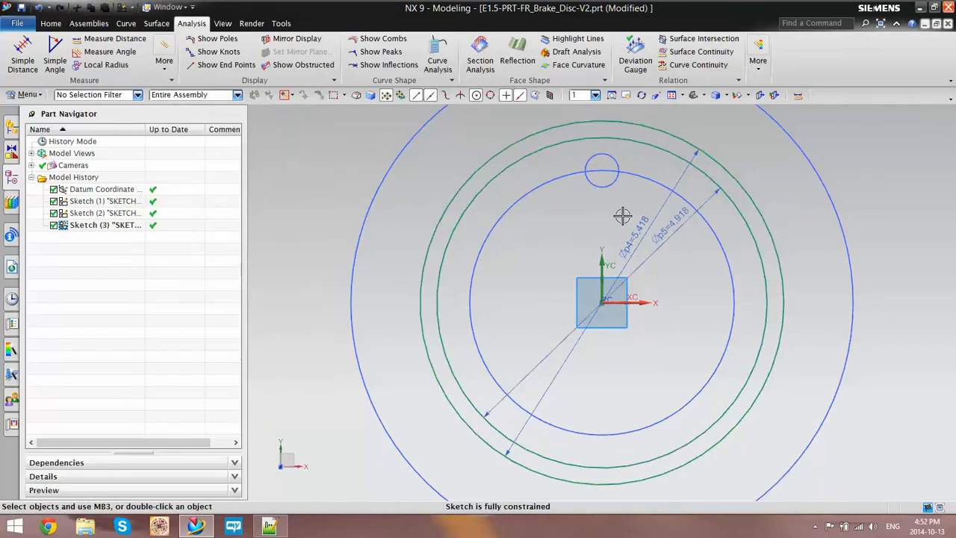
- Draw two vertical lines about 0.36 in long and 0.75 in apart above the small hole, from the outer green circle across the inner one
scroll(622, 216, down, 3)
scroll(587, 182, up, 5)
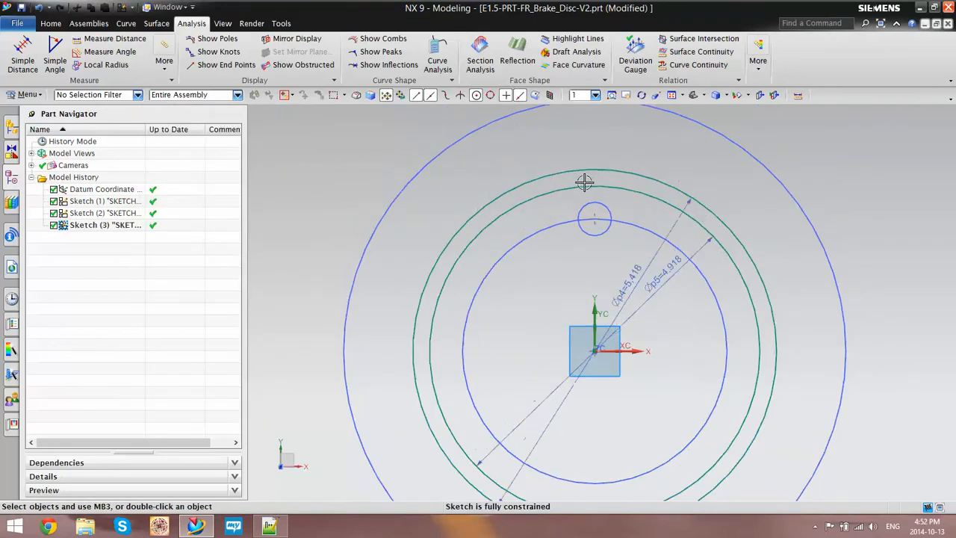
click(52, 25)
click(118, 47)
scroll(672, 250, up, 3)
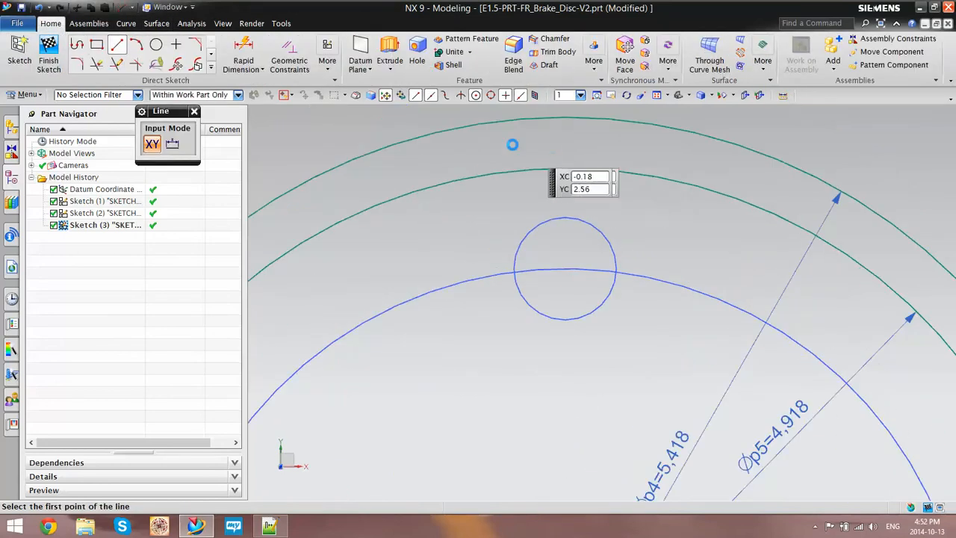
click(480, 123)
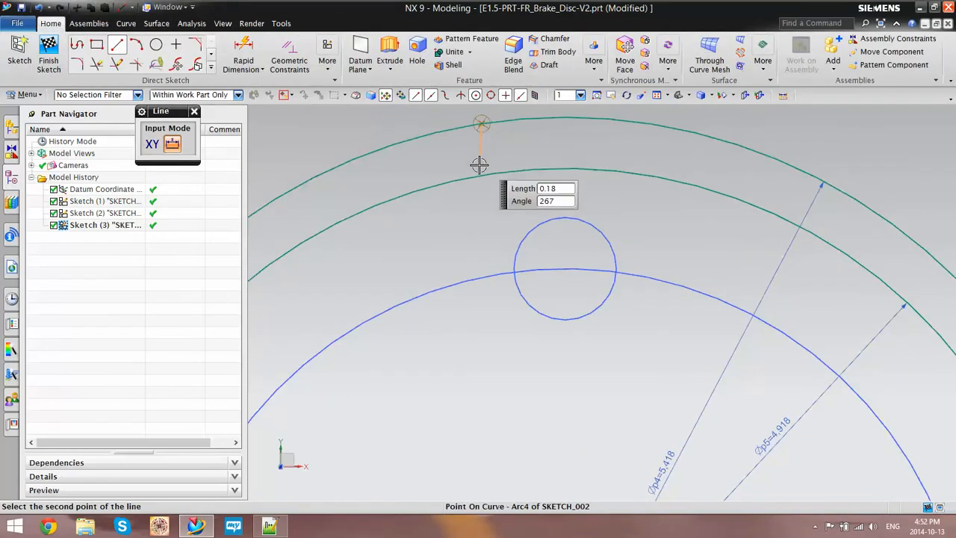
click(477, 195)
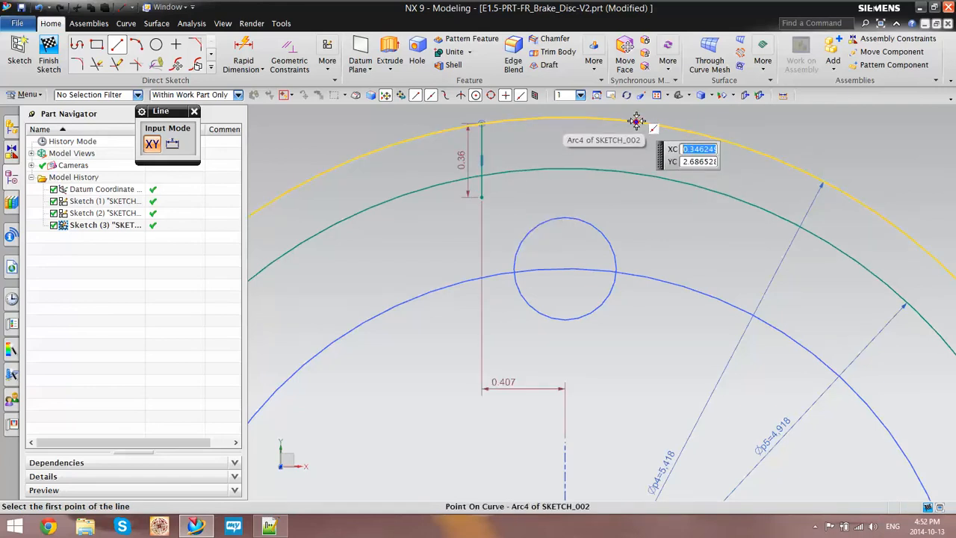
click(636, 121)
click(634, 196)
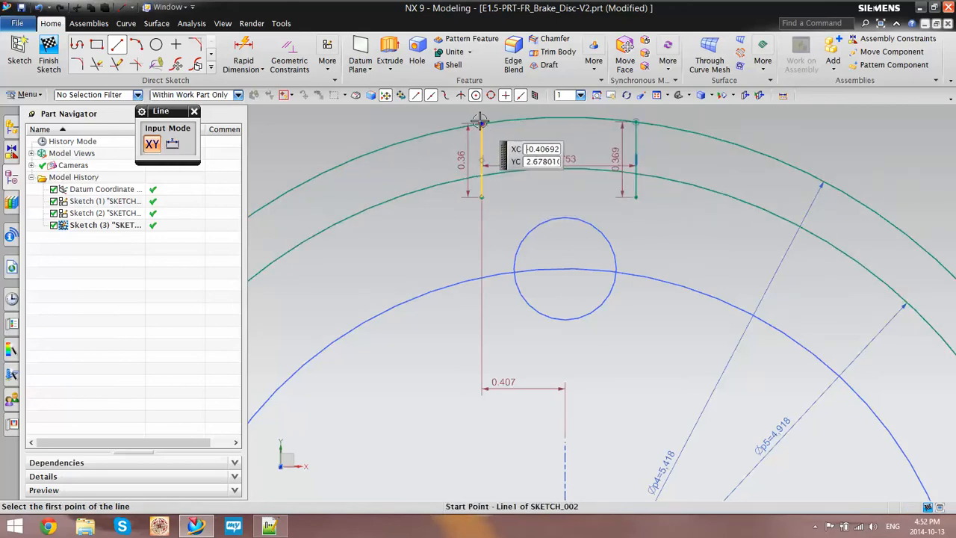
scroll(482, 121, up, 5)
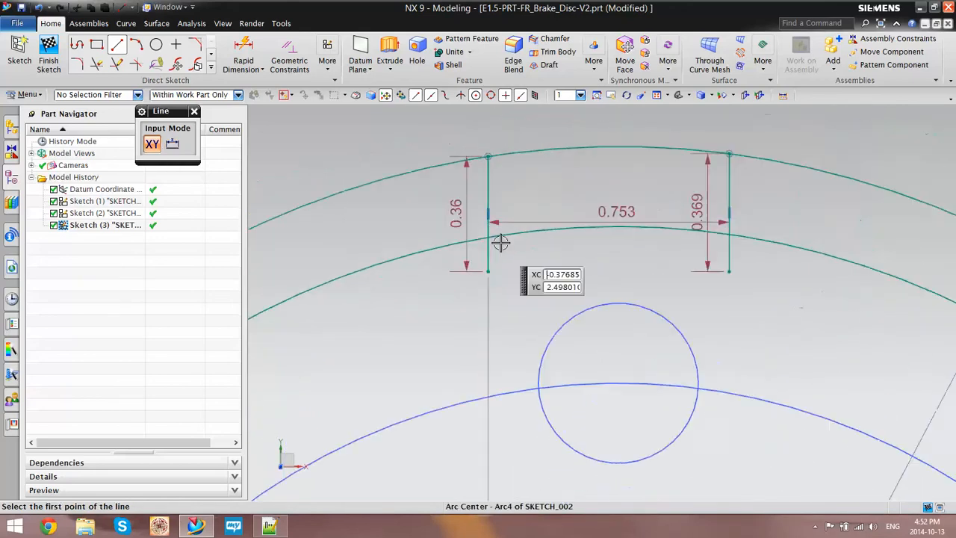
key(Escape)
- Examine the constraint where the upper end of the first vertical line meets the outer circle
scroll(489, 229, up, 3)
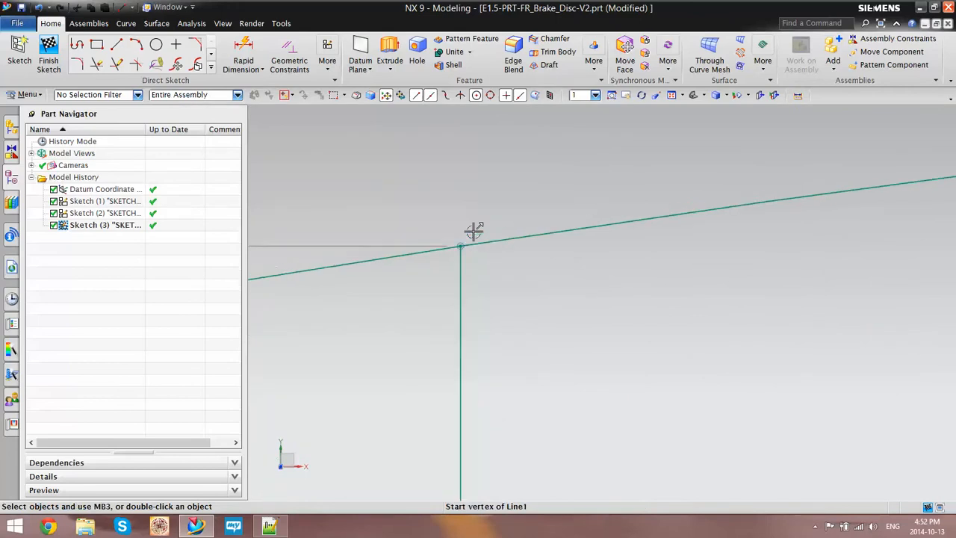
scroll(479, 249, down, 5)
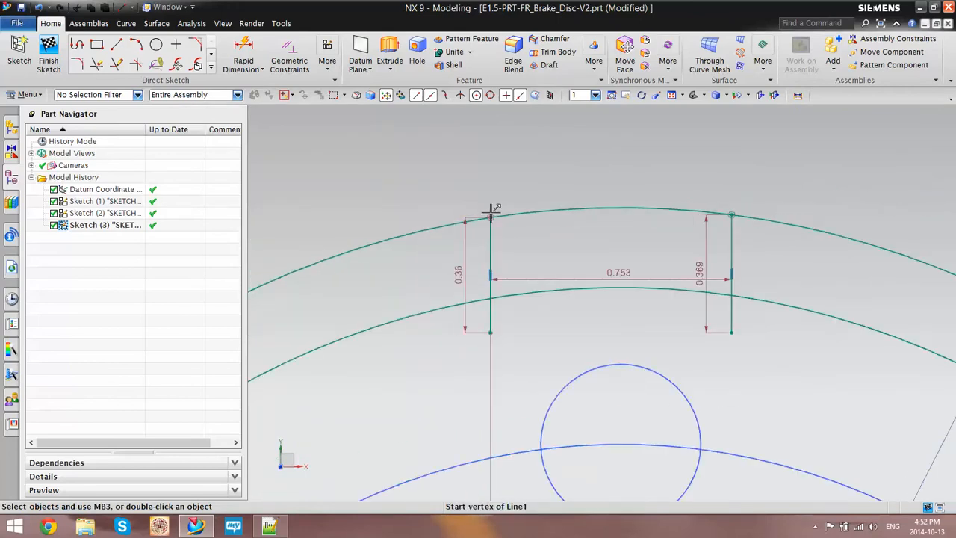
right_click(492, 219)
click(535, 223)
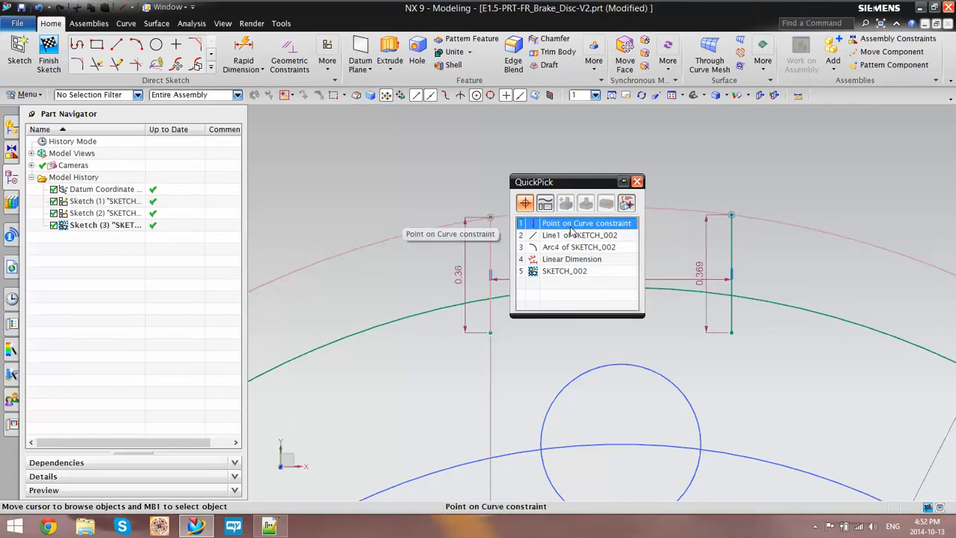
click(637, 183)
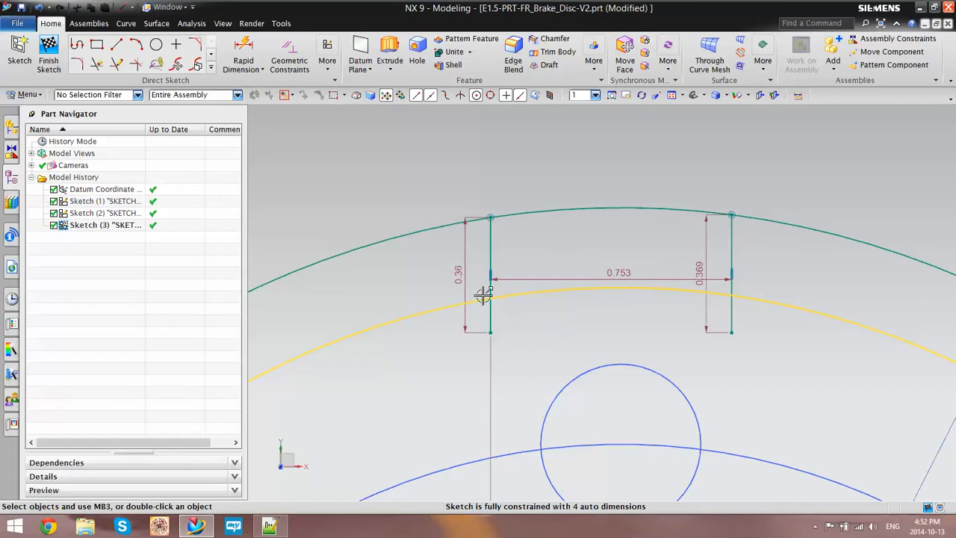
- Move the spacing dimension between the two vertical lines above the circles and set it to 0.4 in
scroll(501, 314, down, 3)
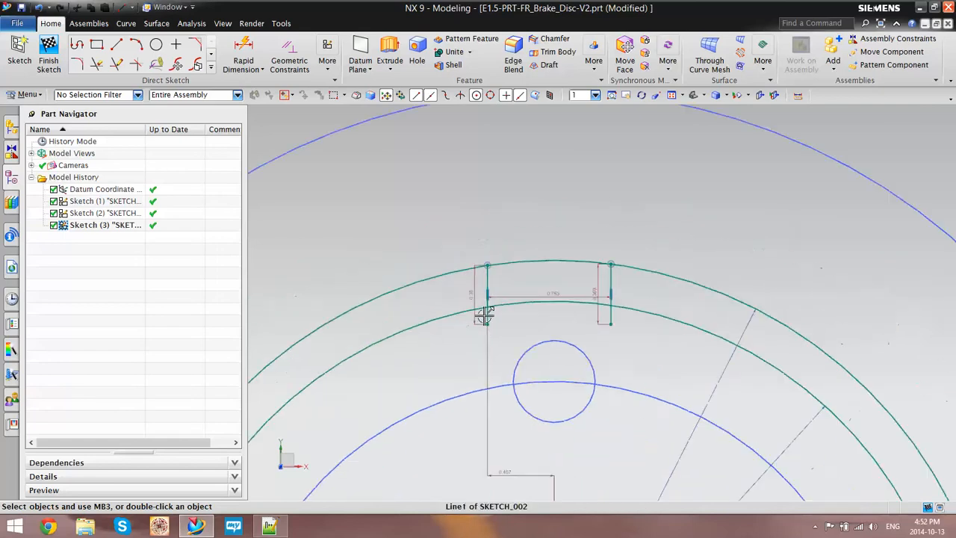
scroll(523, 317, up, 5)
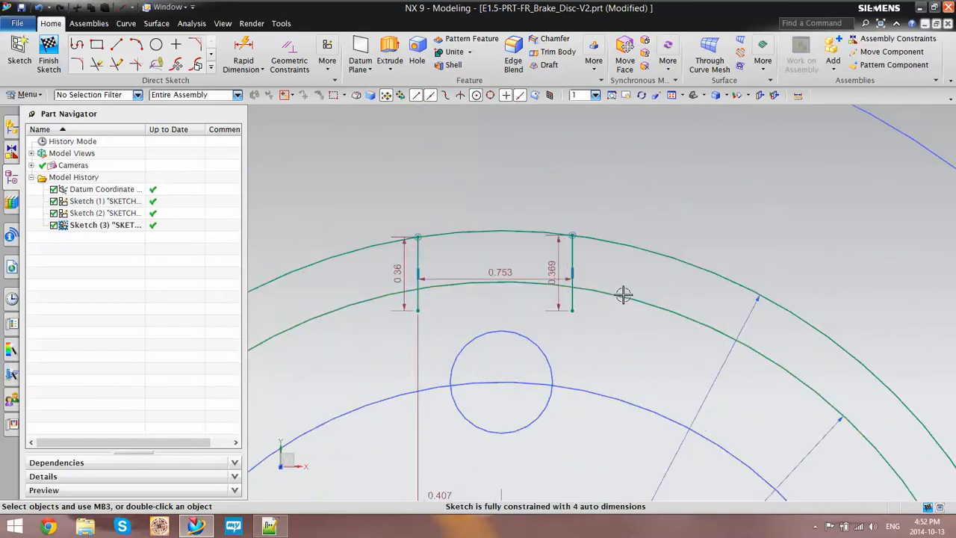
drag(501, 273, 505, 192)
double_click(505, 193)
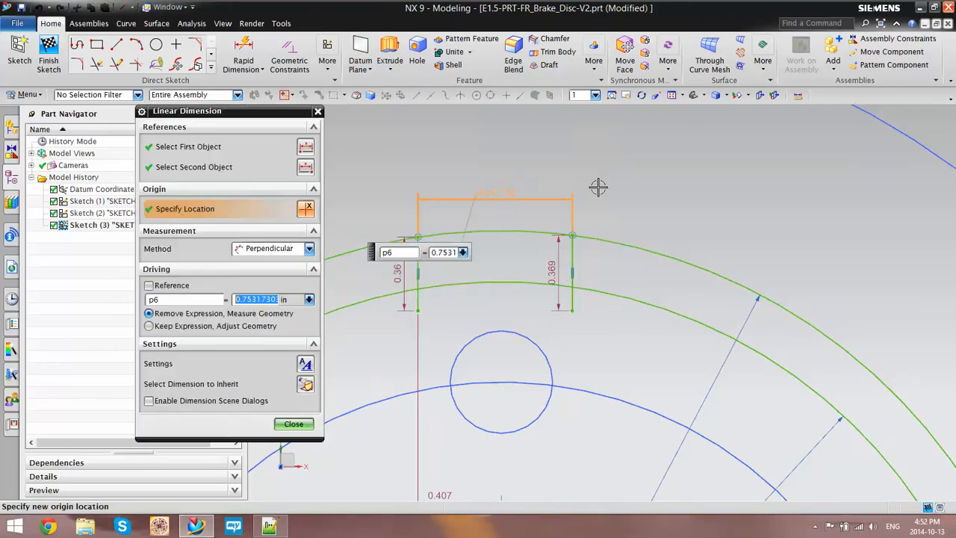
text(.4)
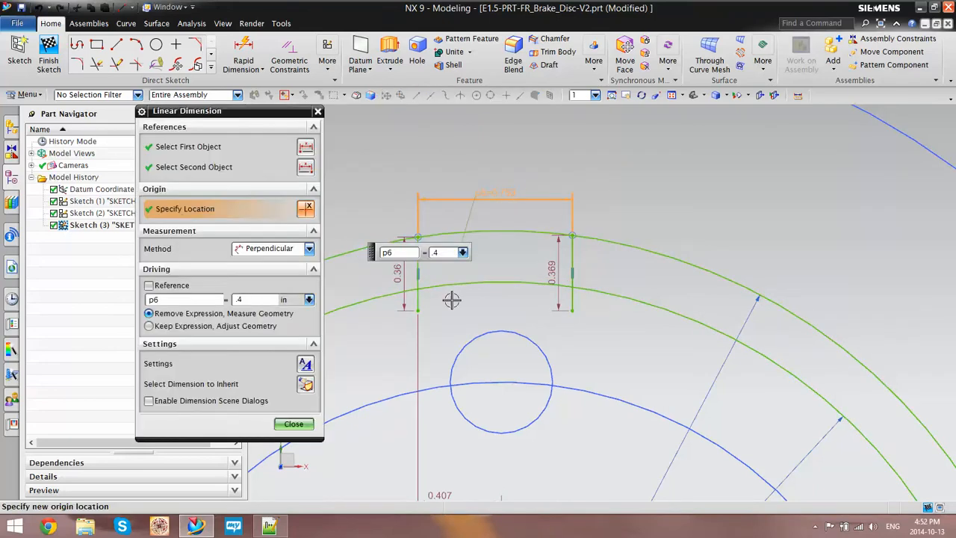
click(306, 423)
- Reposition the dimension from the left vertical line to the Y axis and set it to p6/2
scroll(616, 200, down, 3)
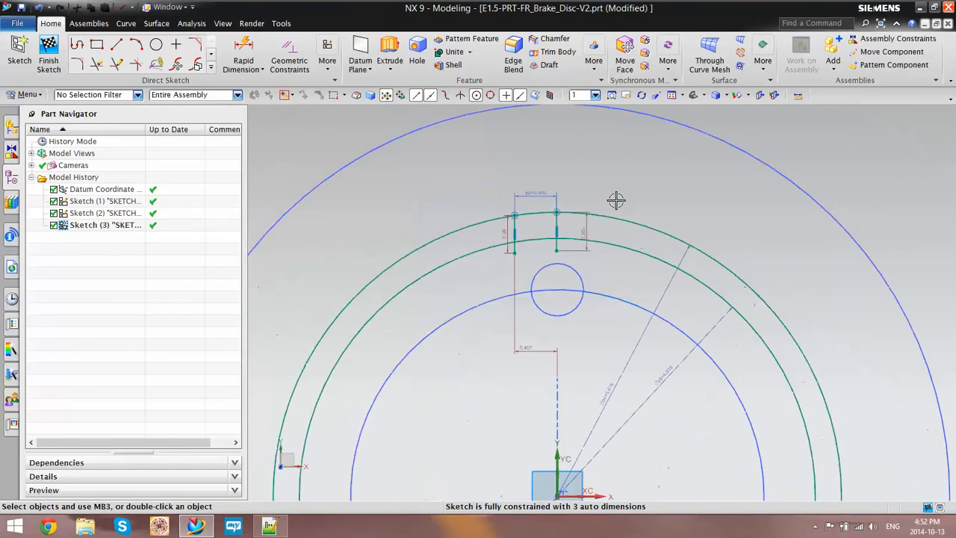
scroll(603, 223, up, 4)
scroll(590, 186, down, 4)
scroll(561, 259, up, 2)
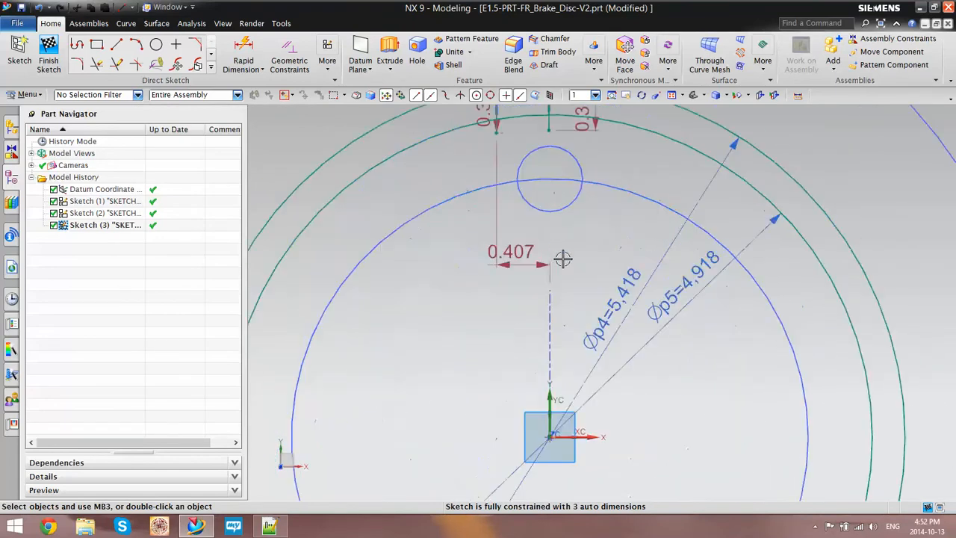
scroll(546, 269, down, 2)
scroll(546, 269, up, 3)
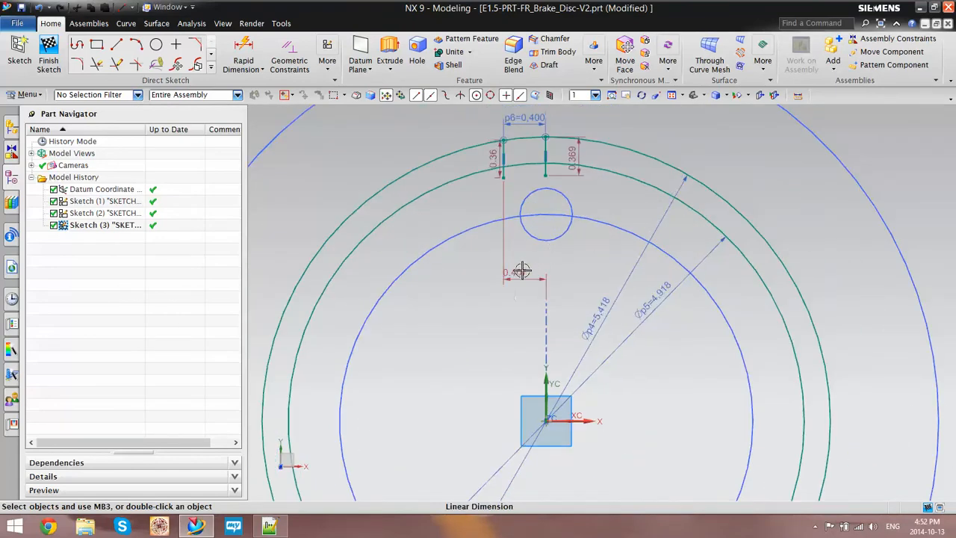
drag(516, 267, 516, 256)
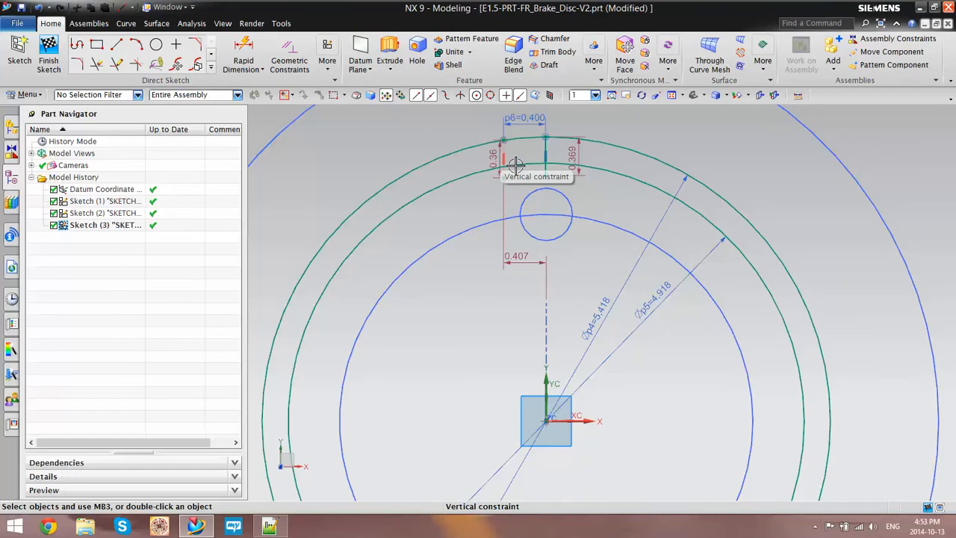
double_click(524, 255)
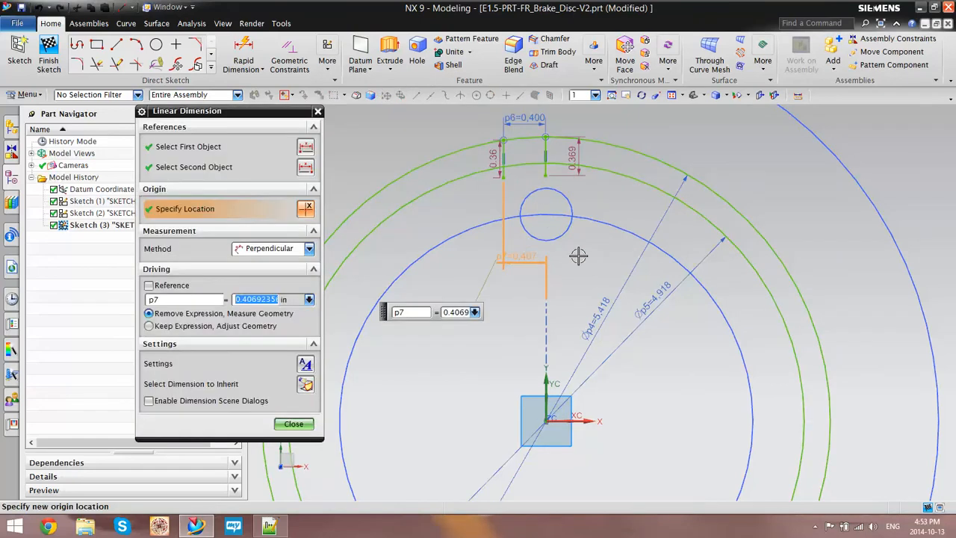
text(p6/2)
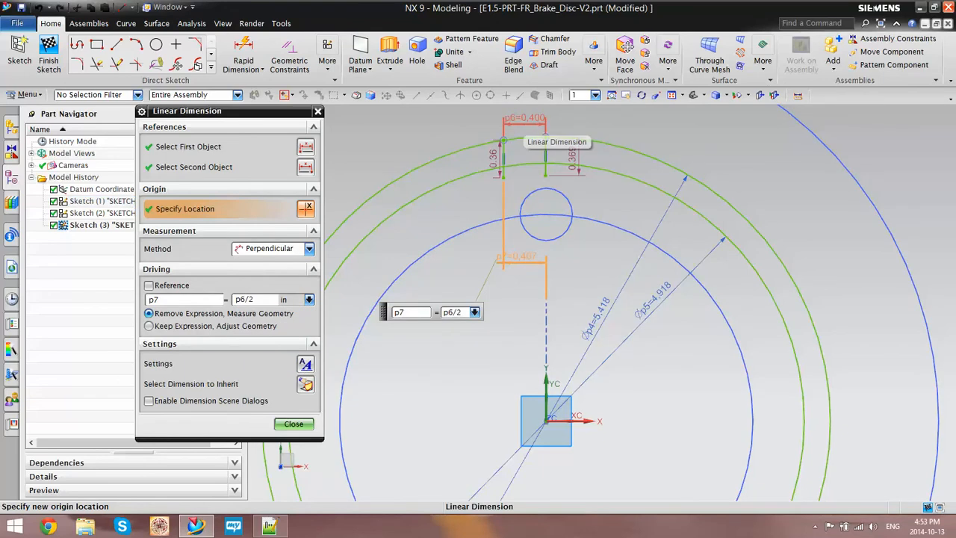
key(Return)
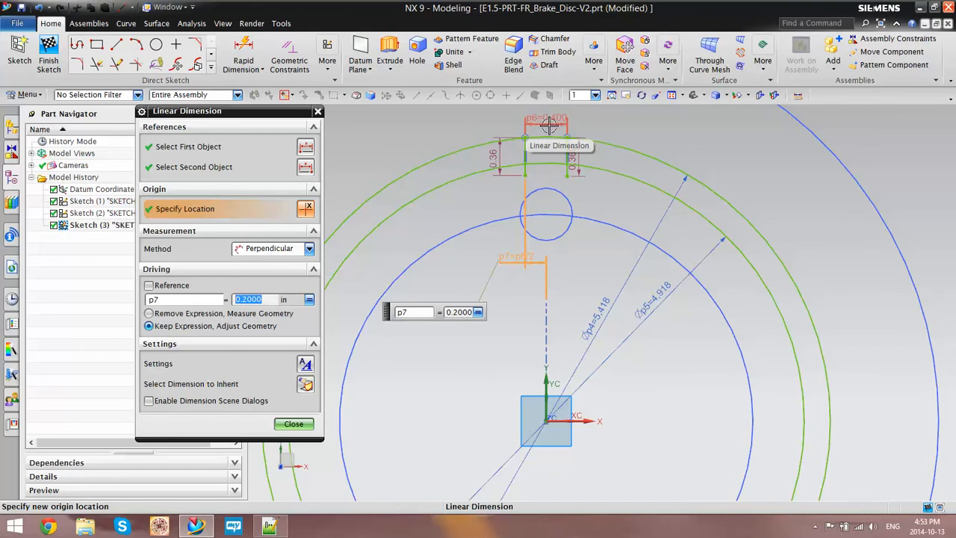
- Try a line spacing of 0.6 in to test the centring, and restore it to 0.4 in
double_click(549, 125)
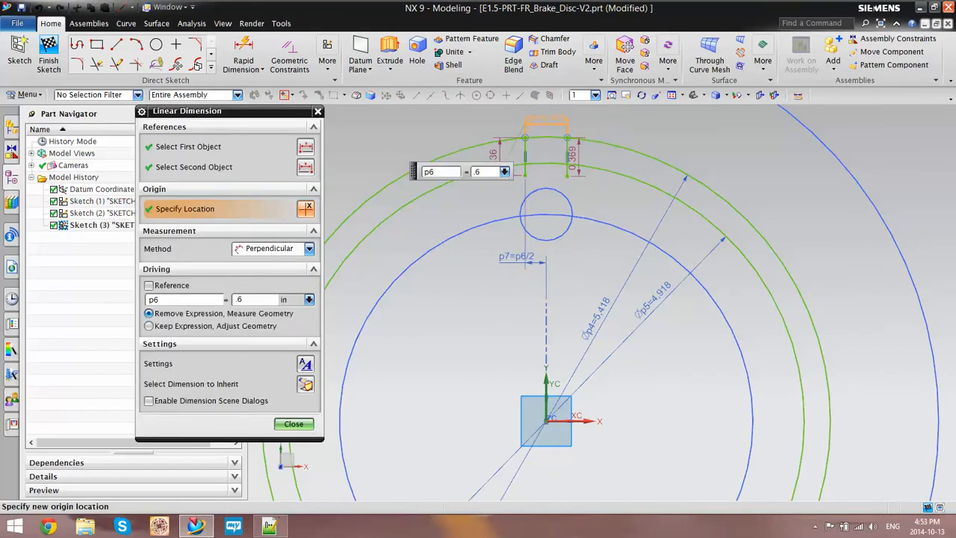
key(Return)
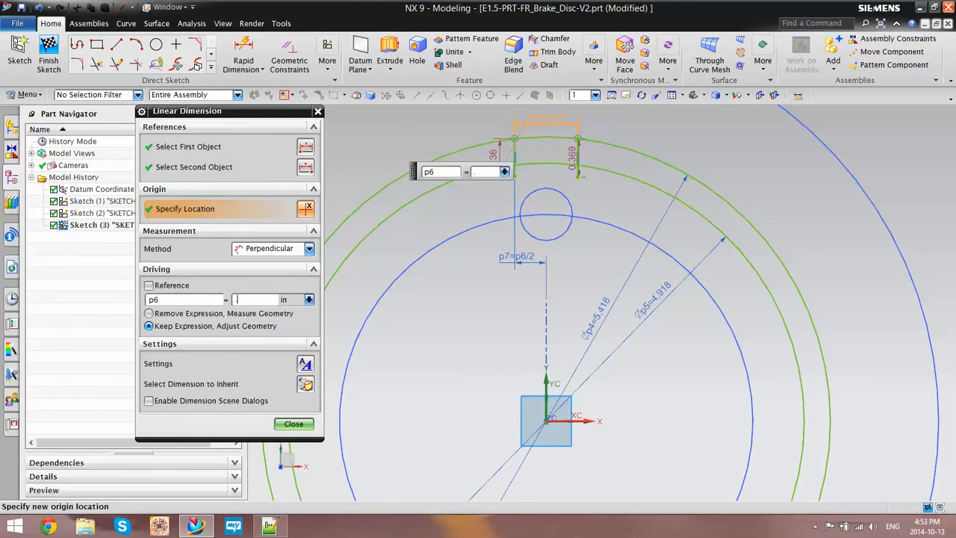
key(Return)
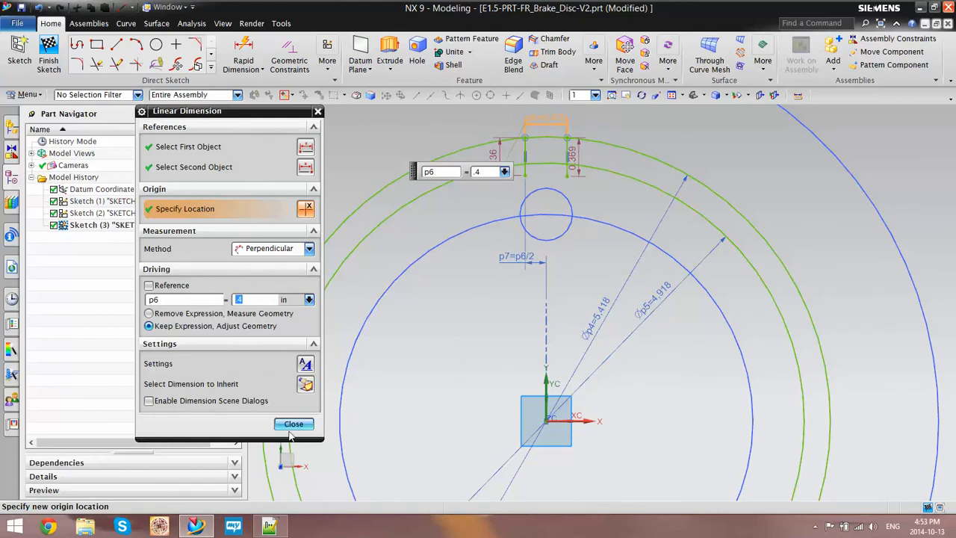
click(293, 423)
- Quick Trim the two circles and the protruding line ends down to one closed slot outline above the hole, and finish the sketch
scroll(397, 246, down, 2)
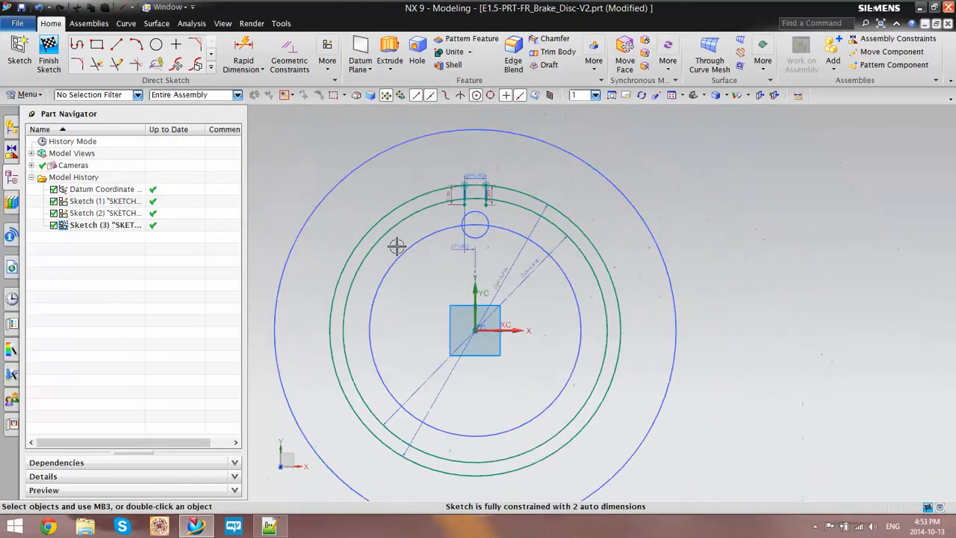
scroll(457, 174, up, 4)
scroll(457, 174, up, 3)
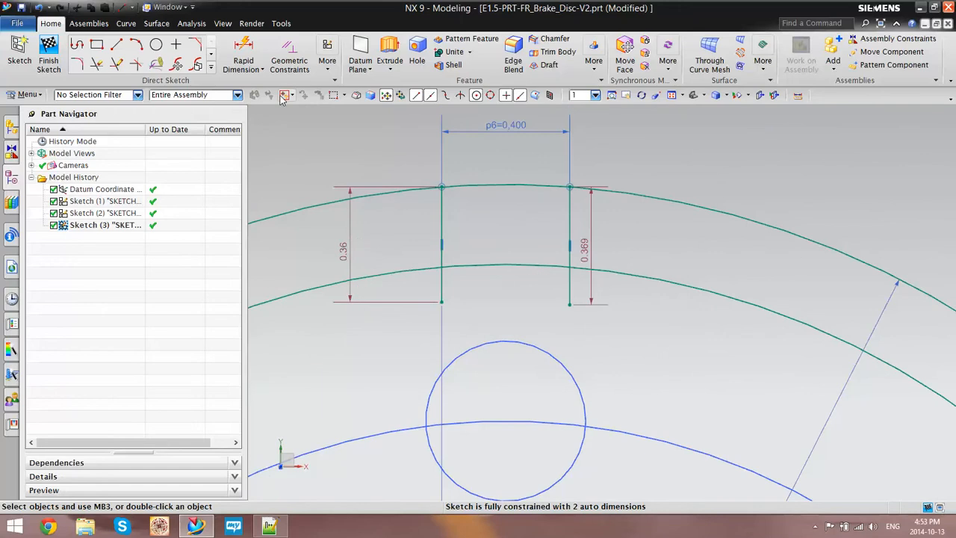
click(97, 65)
mouse_move(413, 192)
mouse_down()
mouse_move(418, 286)
mouse_move(620, 281)
mouse_up()
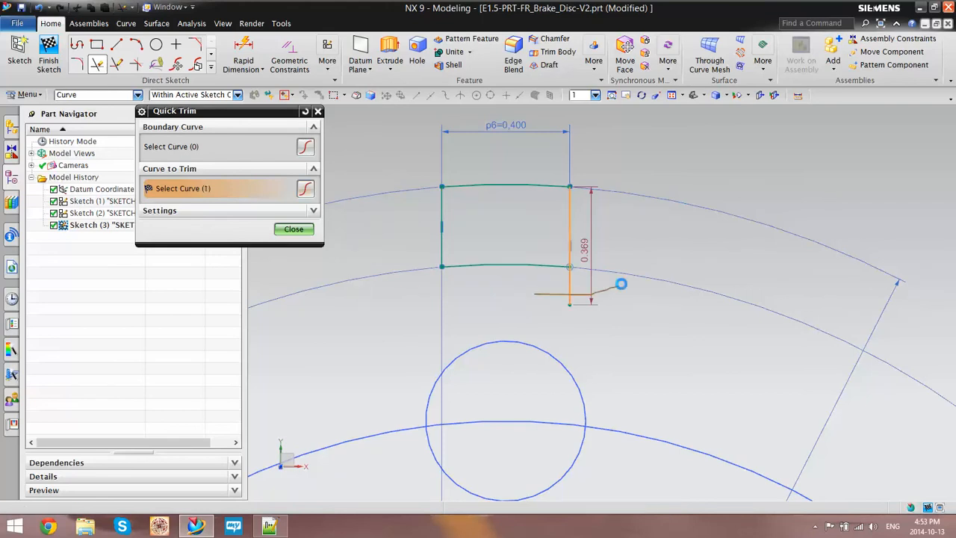
click(294, 229)
key(ctrl+f)
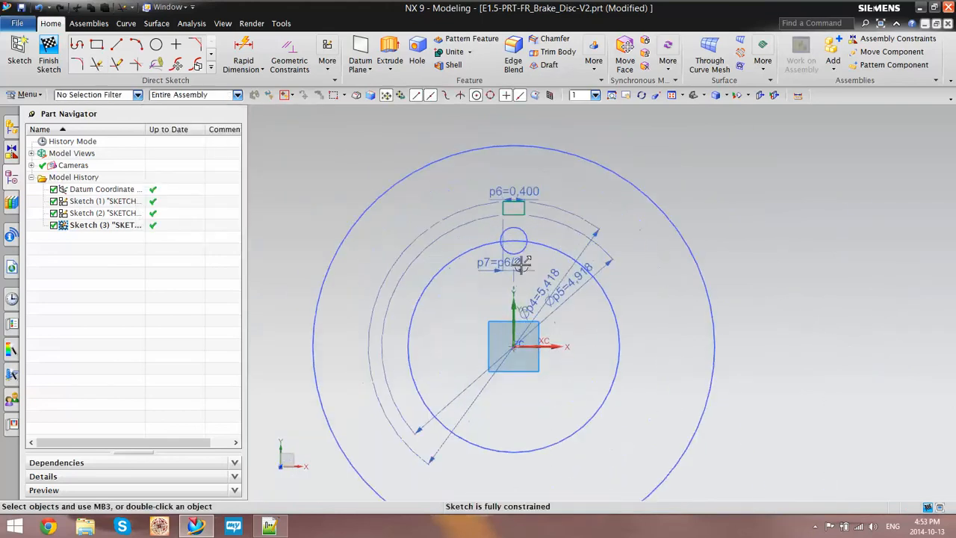
click(57, 50)
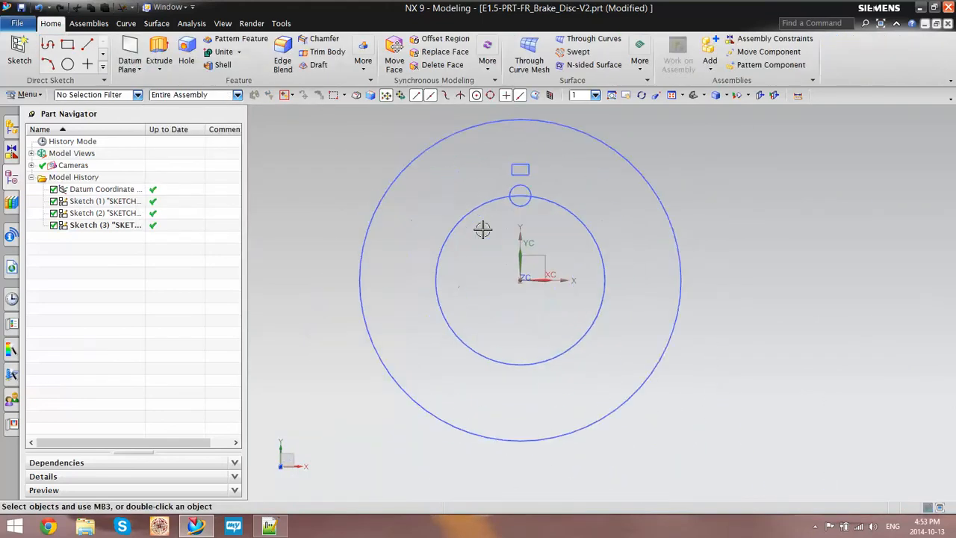
- Switch to the reference part M01-PRT-BRAKE_DISC-B1, examine its inner scallops, and start an angle measurement
click(185, 13)
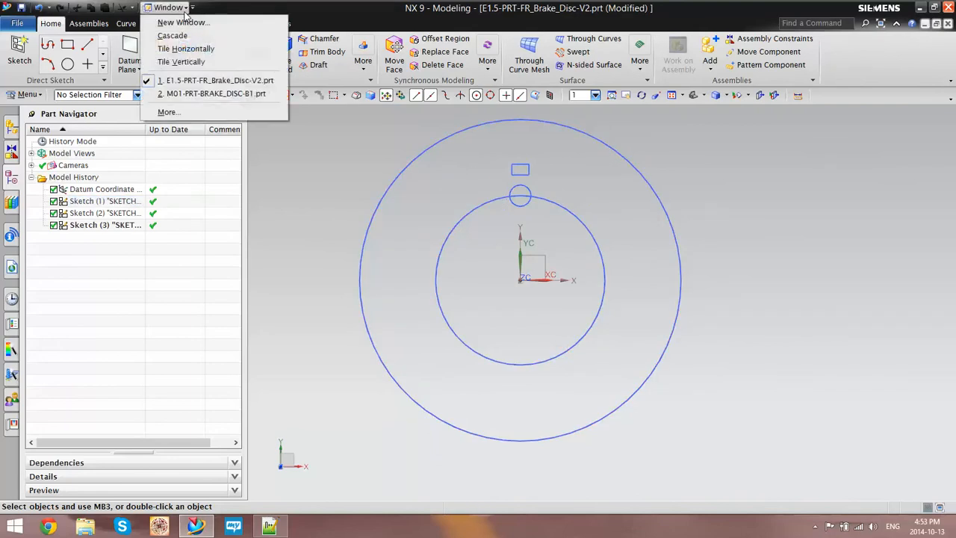
click(212, 94)
scroll(448, 220, up, 1)
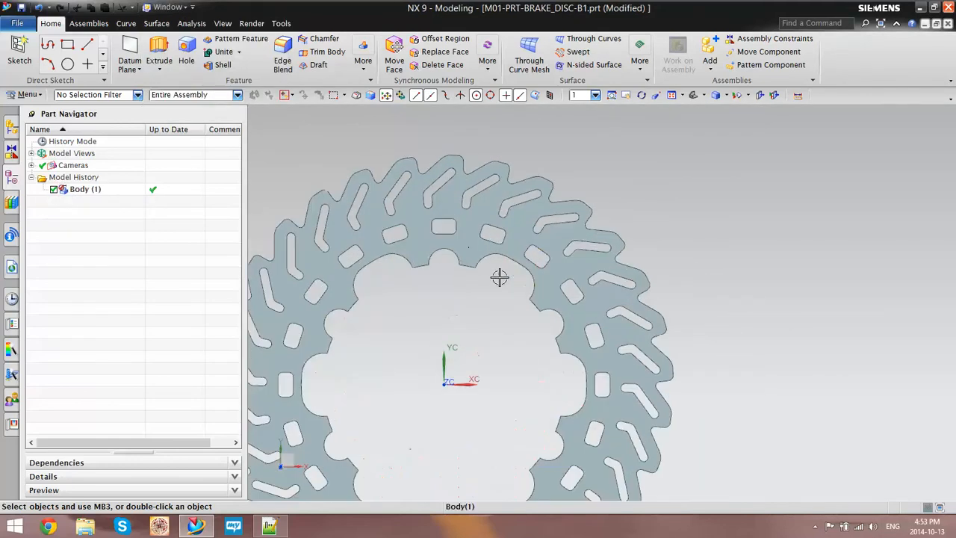
scroll(521, 257, down, 1)
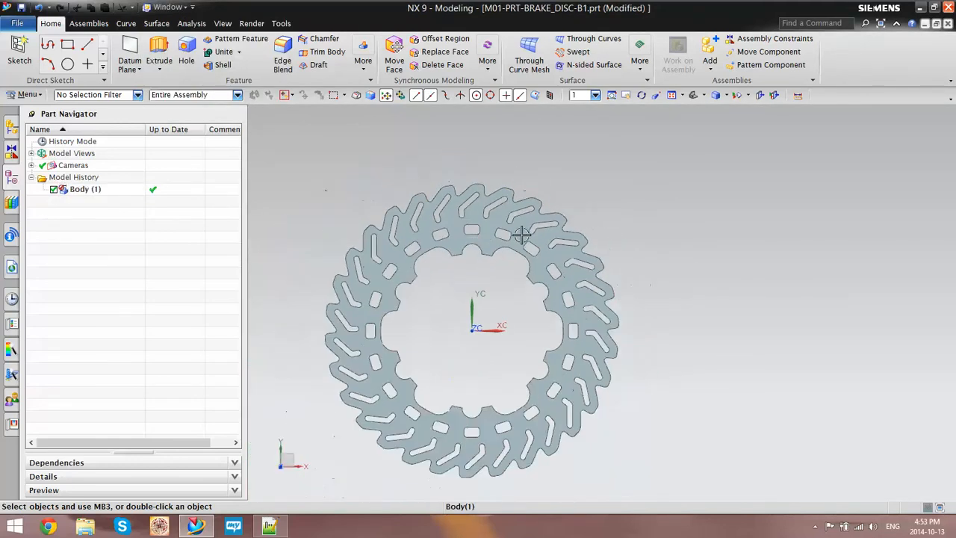
scroll(513, 271, up, 3)
scroll(493, 213, down, 3)
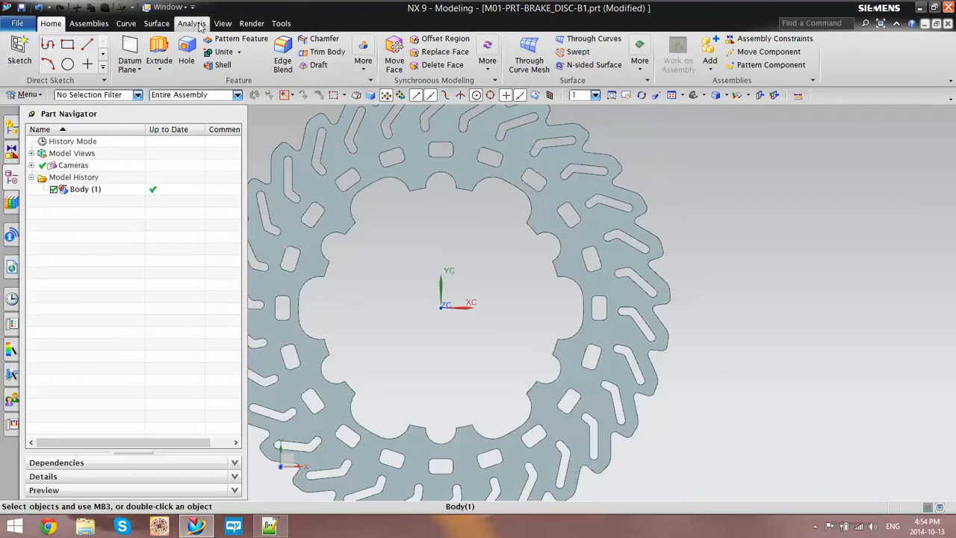
click(194, 27)
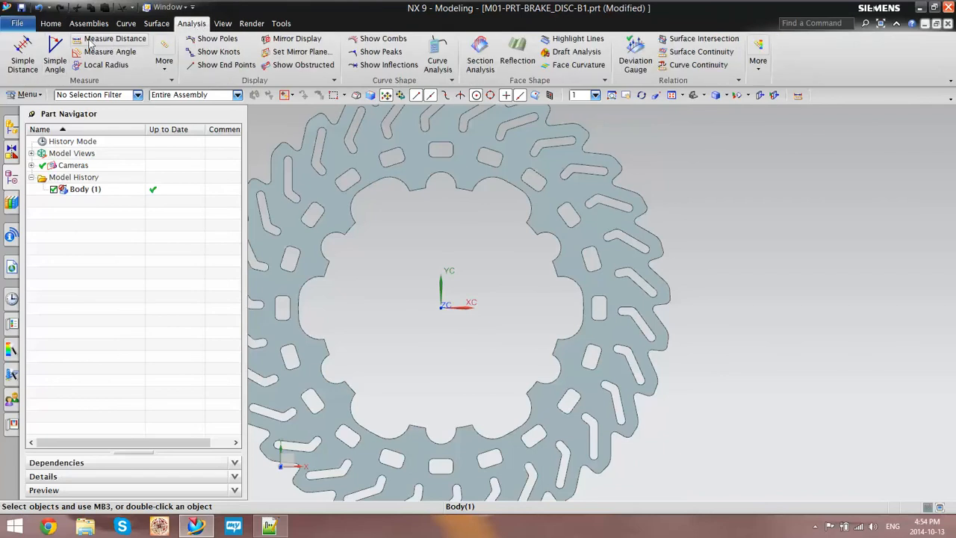
click(104, 52)
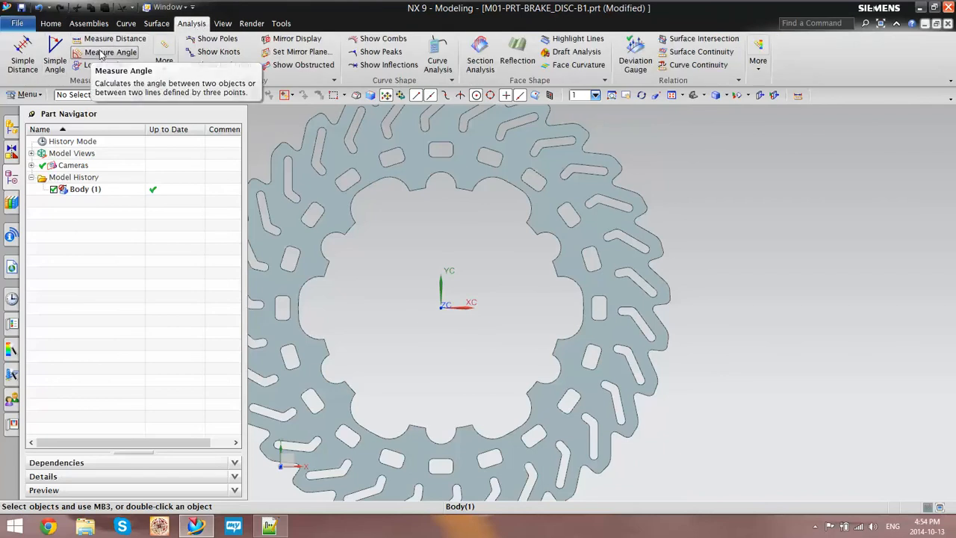
scroll(575, 276, down, 4)
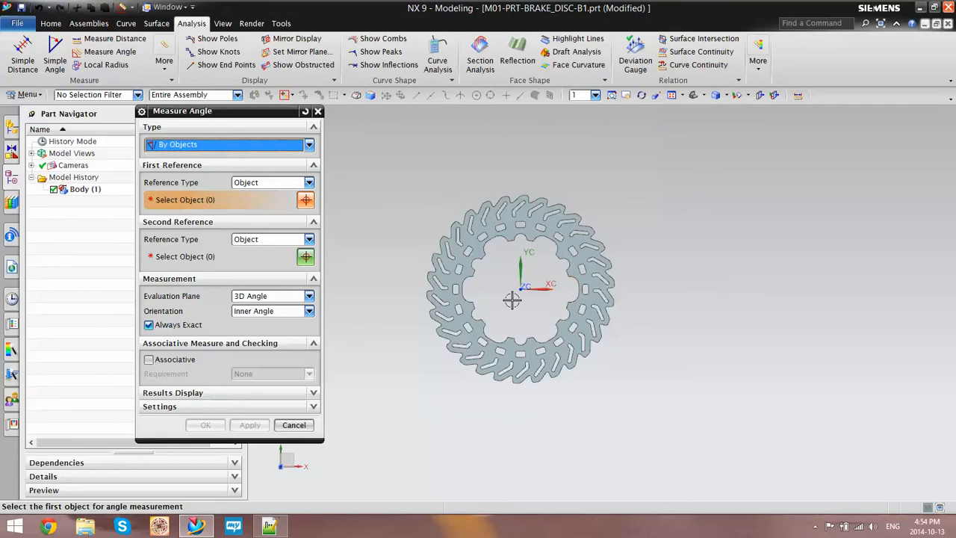
scroll(508, 299, up, 2)
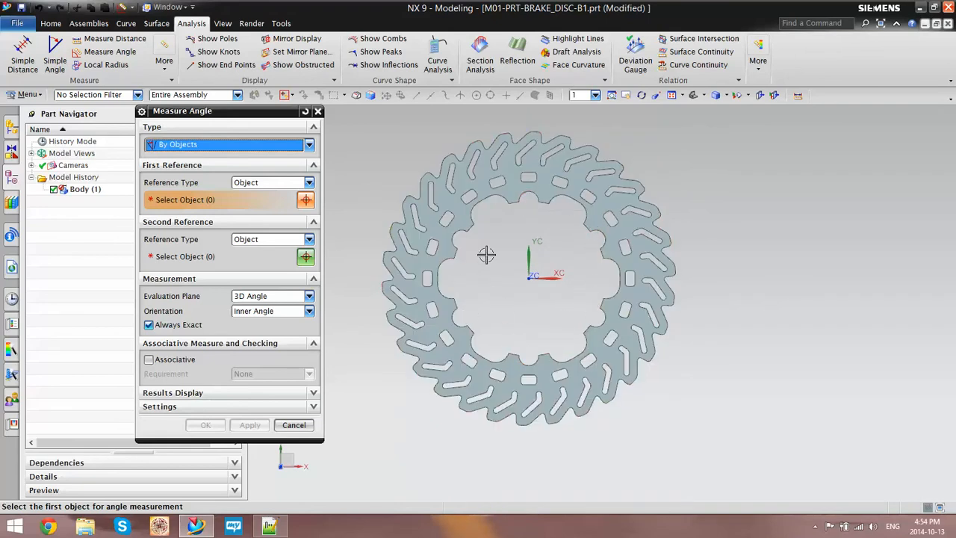
scroll(473, 271, down, 2)
scroll(561, 206, up, 6)
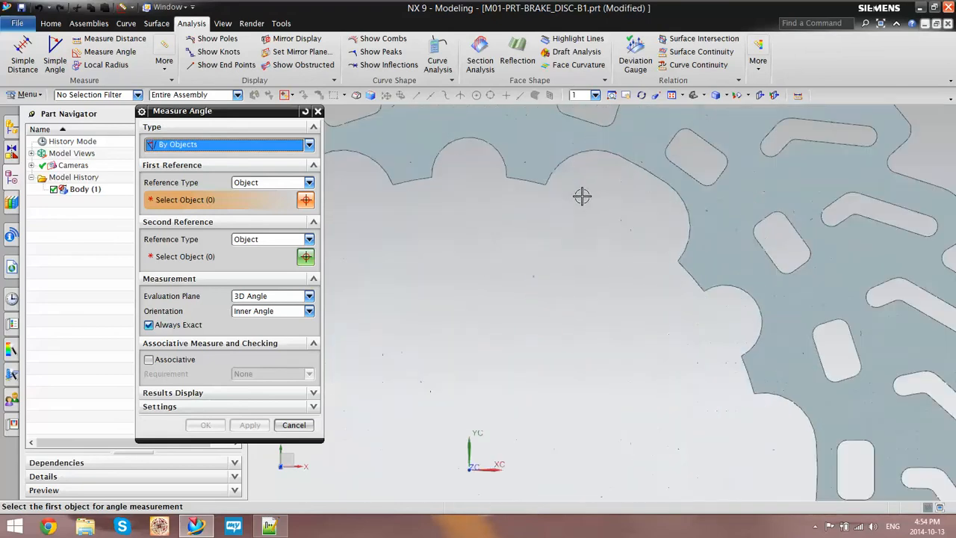
scroll(601, 239, down, 5)
scroll(593, 220, up, 3)
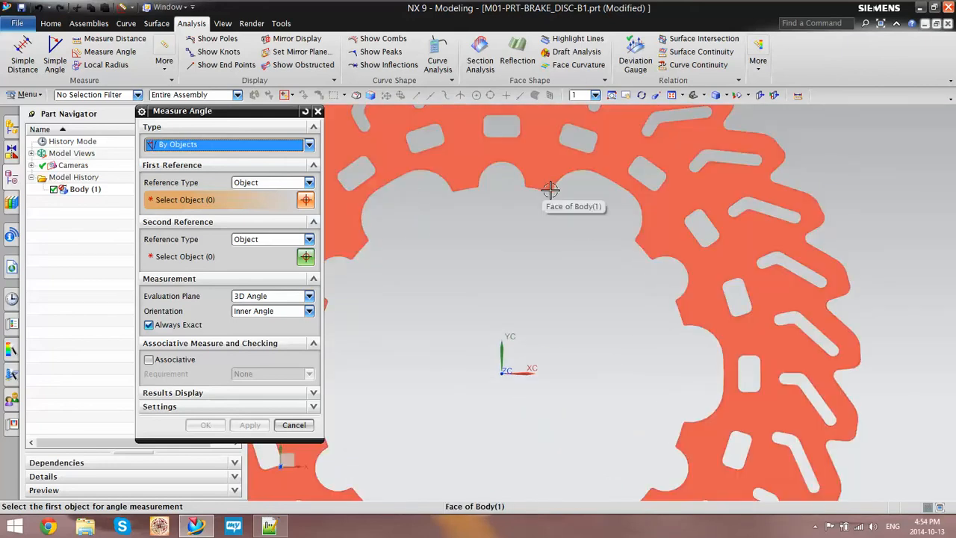
click(253, 183)
click(253, 188)
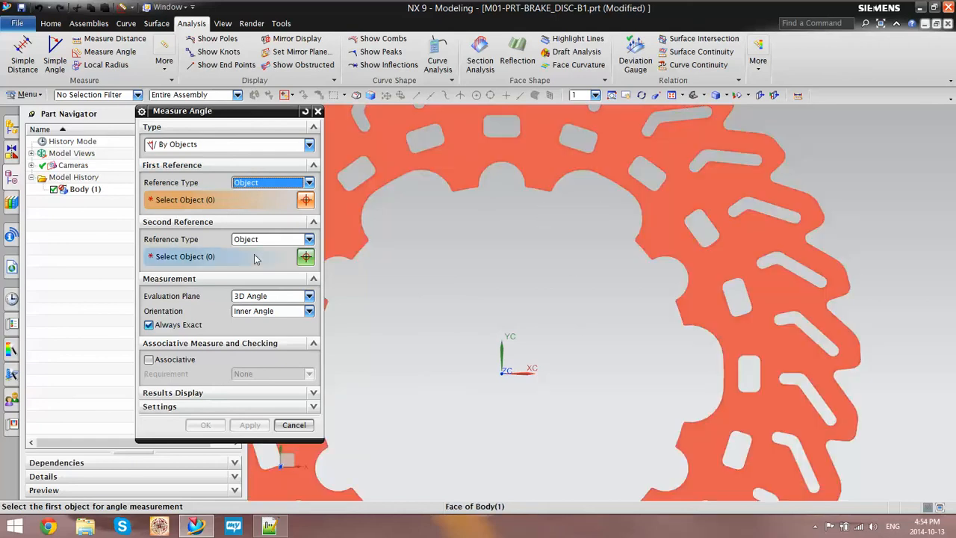
scroll(378, 319, down, 5)
middle_drag(437, 322, 438, 271)
scroll(428, 316, up, 6)
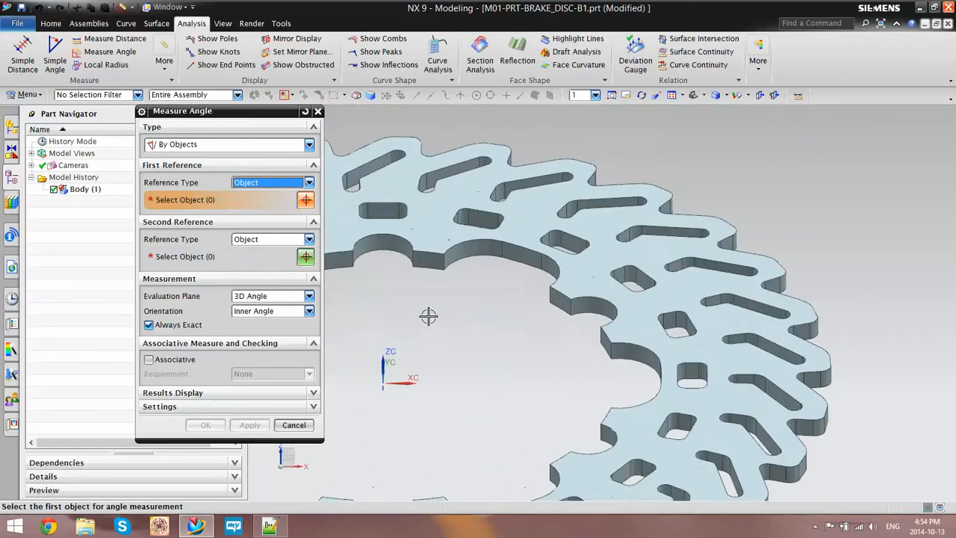
scroll(428, 316, up, 3)
click(451, 240)
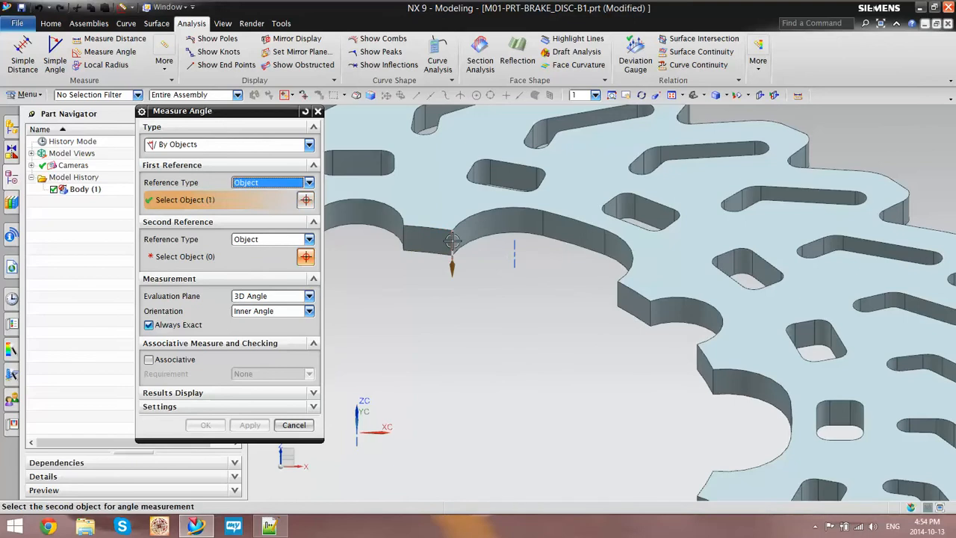
- Set the angle measurement to By 3 Points and place its base point at the disc's centre
click(209, 149)
click(212, 169)
scroll(436, 306, down, 3)
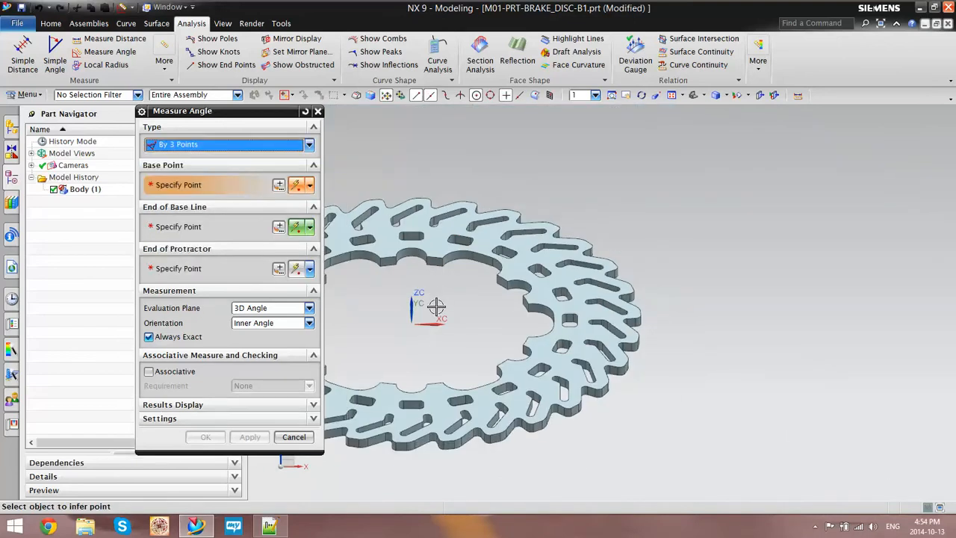
scroll(441, 239, up, 5)
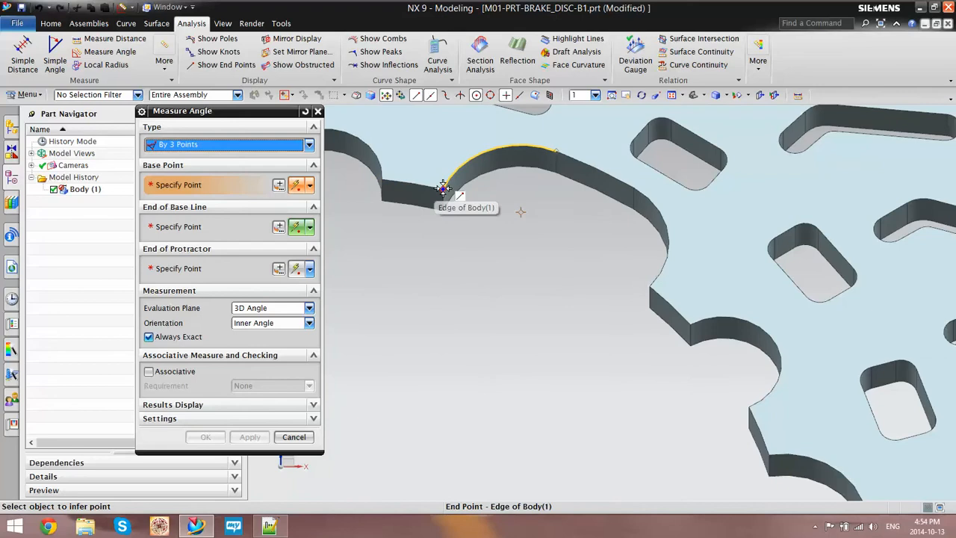
click(443, 187)
scroll(354, 203, down, 3)
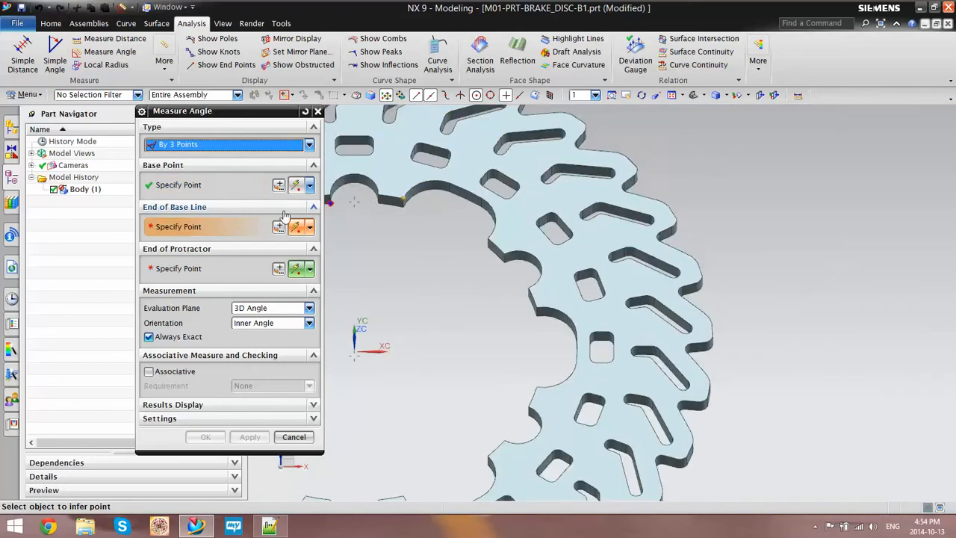
click(203, 187)
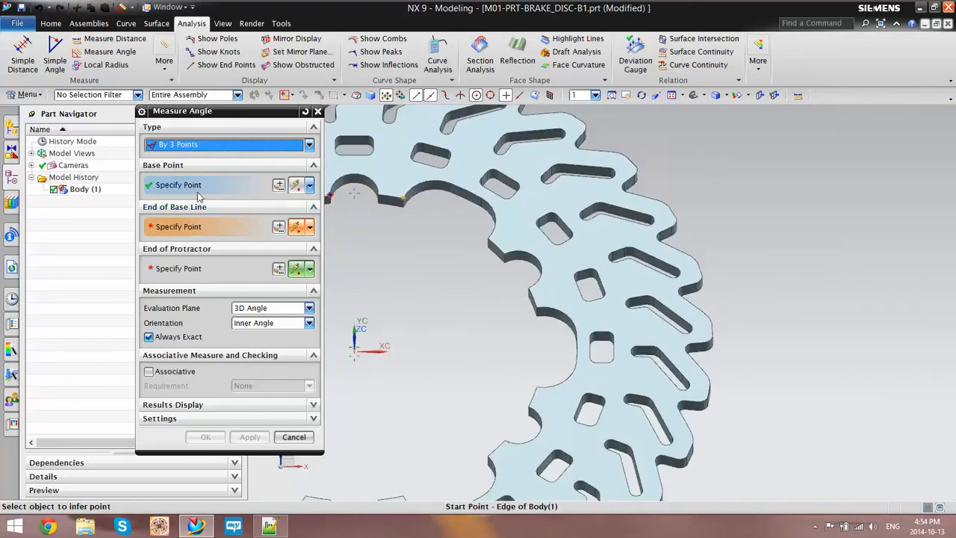
click(355, 349)
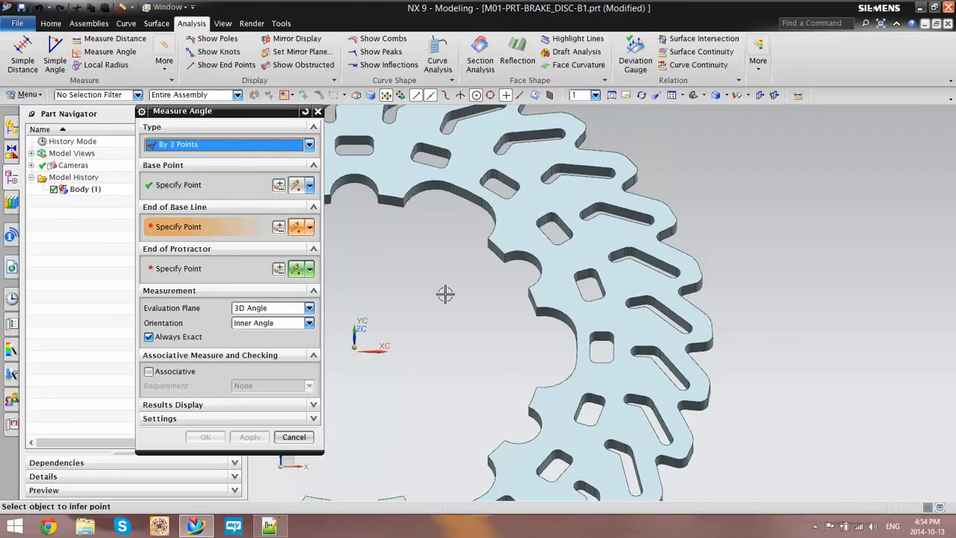
- Measure the angle across the large inner scallop, from the adjacent tooth's outer corner to the scallop's far end corner
click(404, 197)
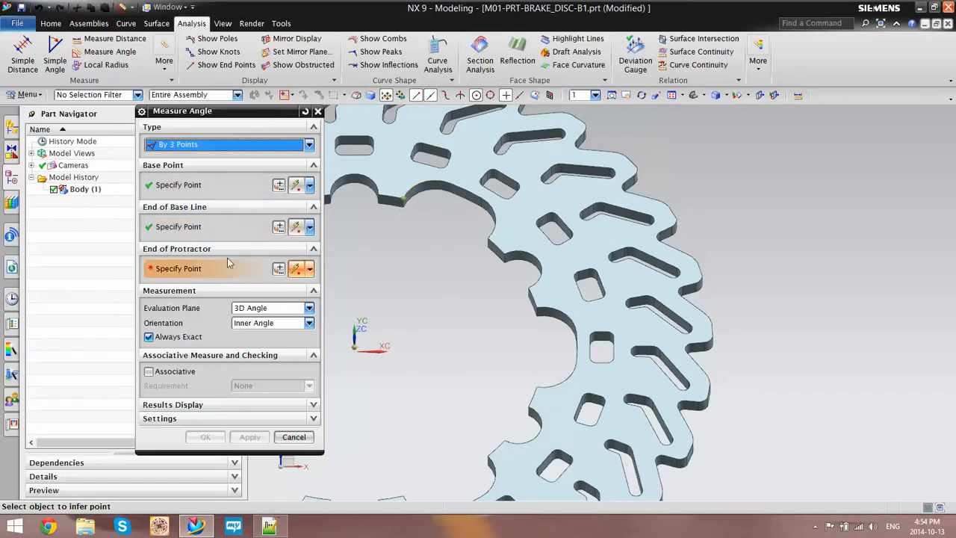
click(490, 237)
scroll(542, 282, down, 3)
scroll(464, 296, up, 2)
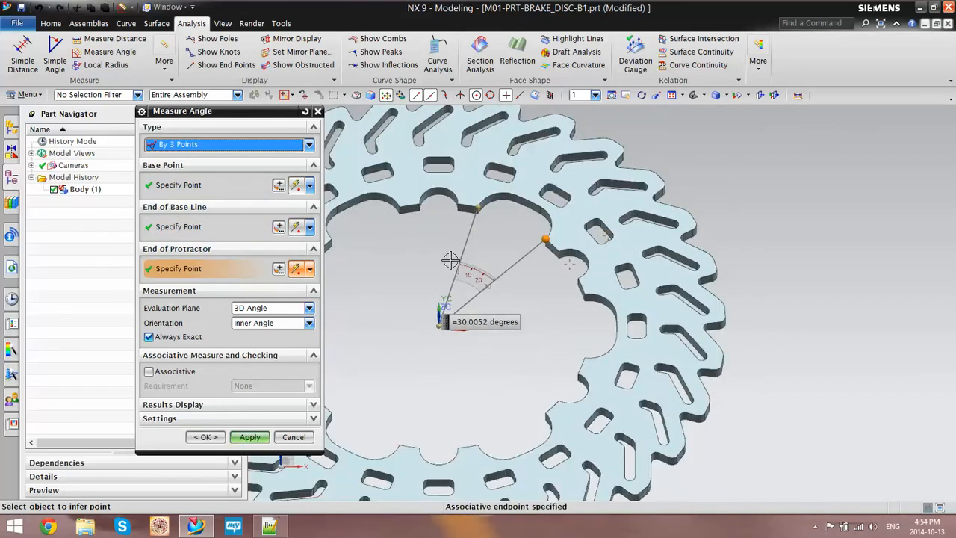
scroll(420, 264, up, 2)
scroll(482, 286, down, 3)
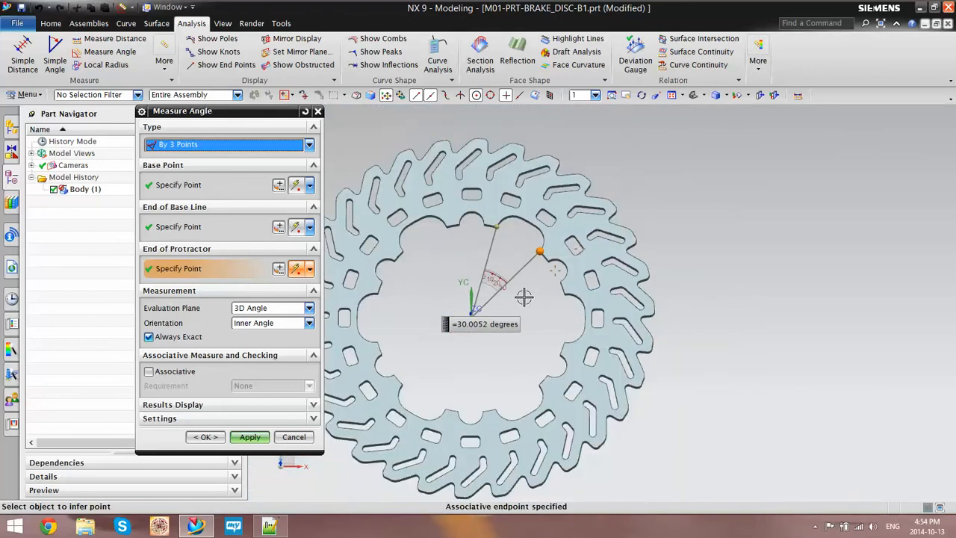
scroll(523, 297, up, 4)
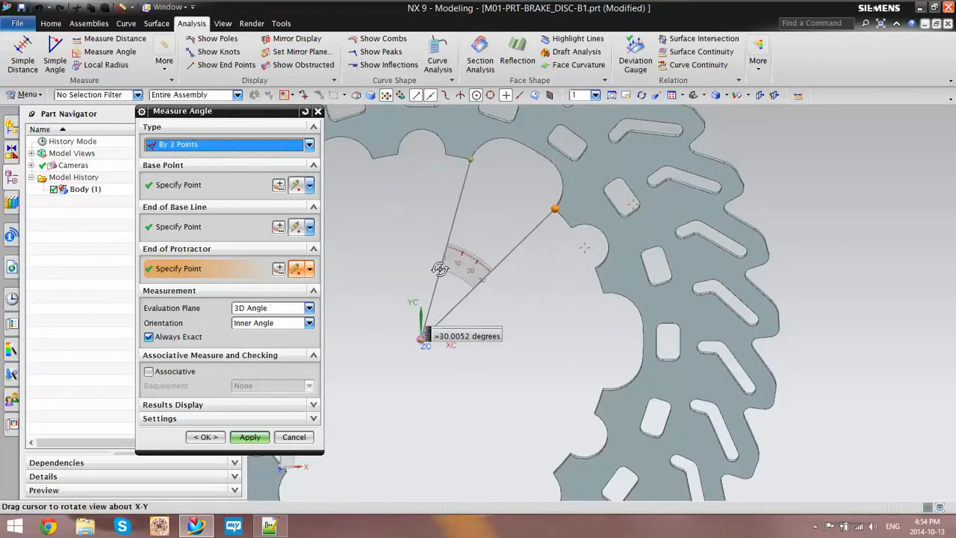
scroll(484, 219, down, 3)
middle_drag(441, 234, 440, 237)
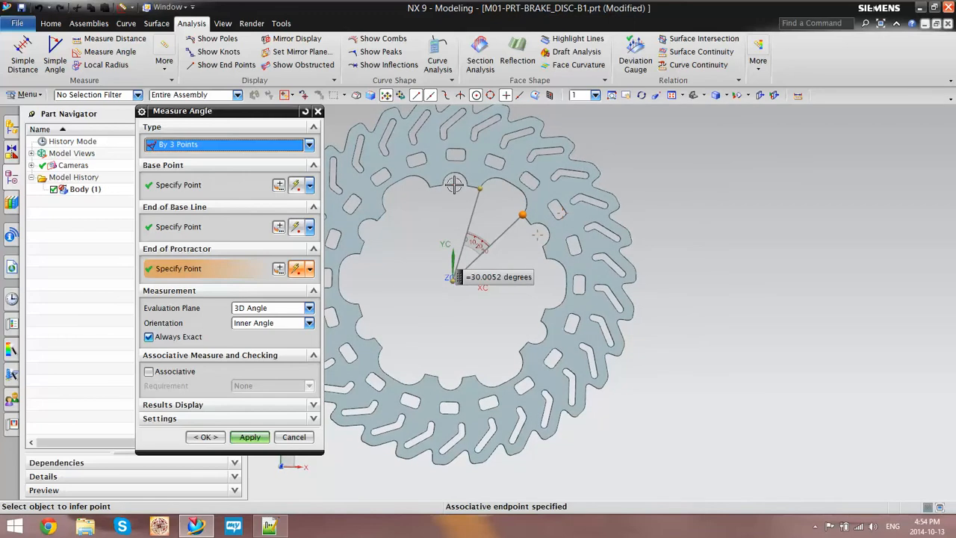
- Measure the angle from the tooth corner to the centre of the small arc above the origin, and note 15.66 in Notepad++
scroll(455, 186, up, 3)
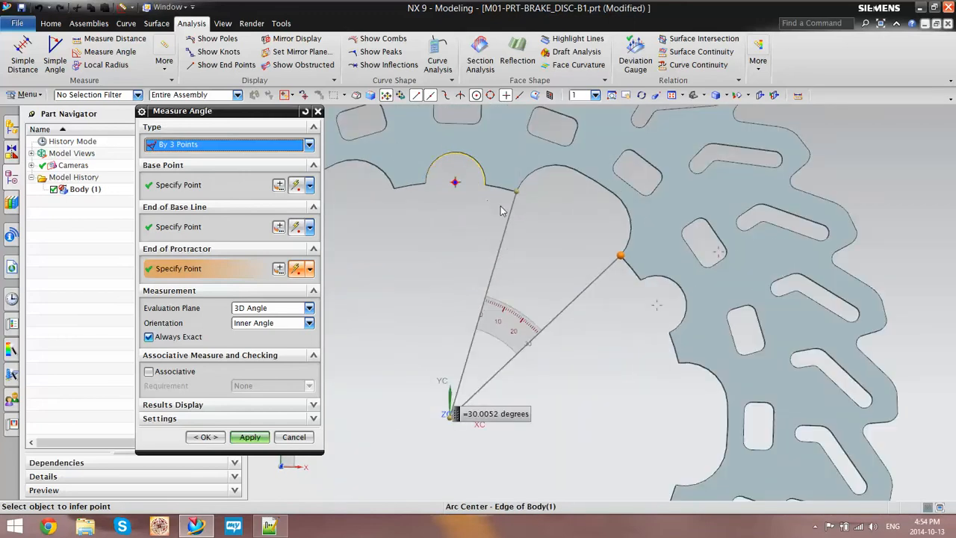
click(457, 173)
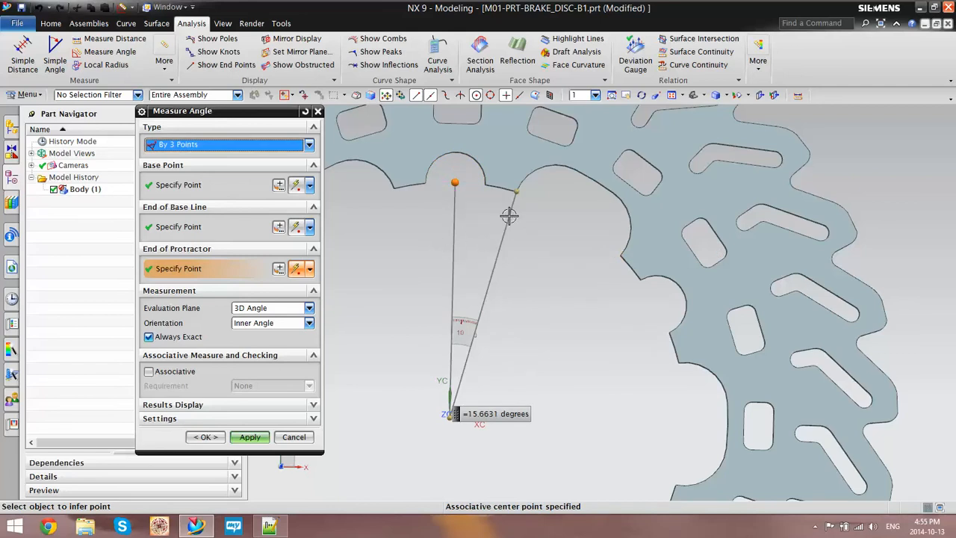
click(269, 526)
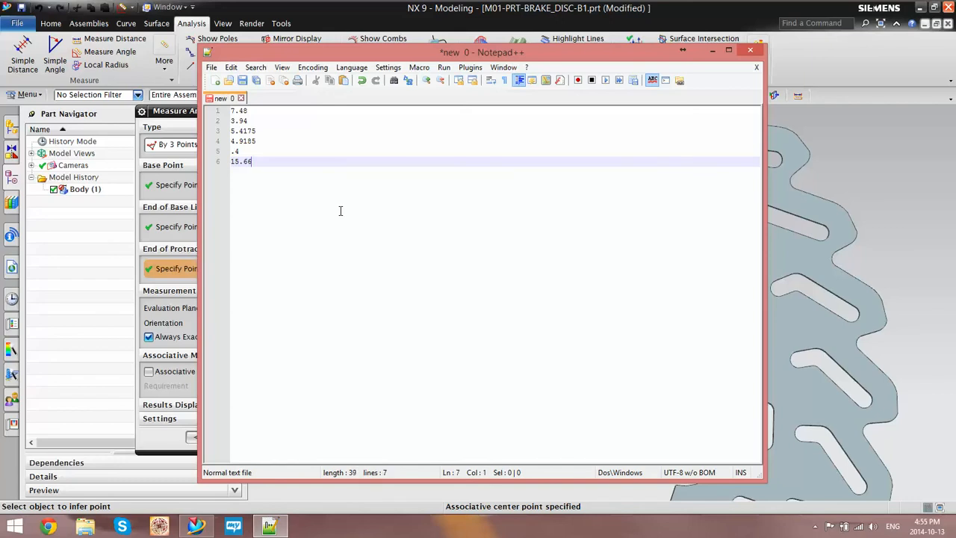
click(876, 196)
- Move the protractor's end back to the large scallop's far upper-face corner to remeasure the scallop's angle
scroll(670, 256, down, 3)
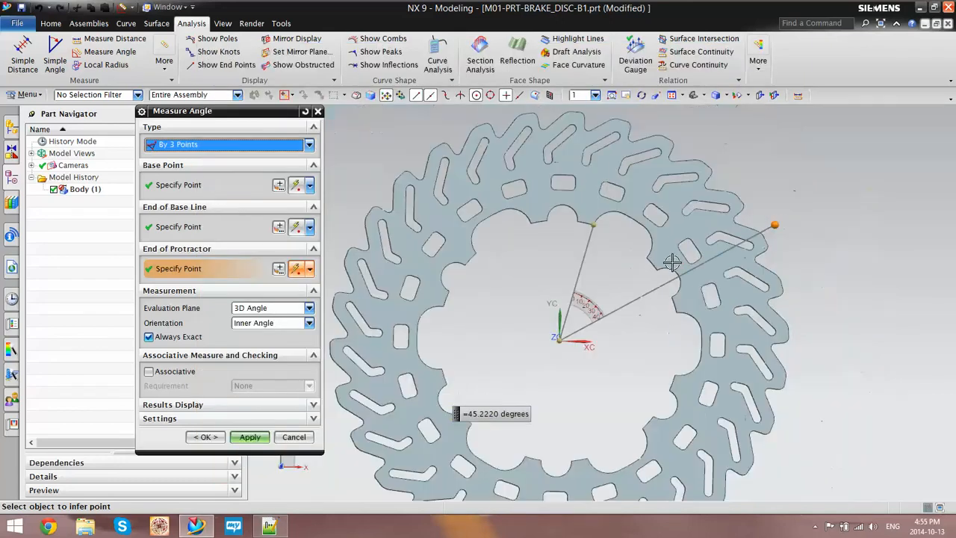
scroll(657, 273, up, 4)
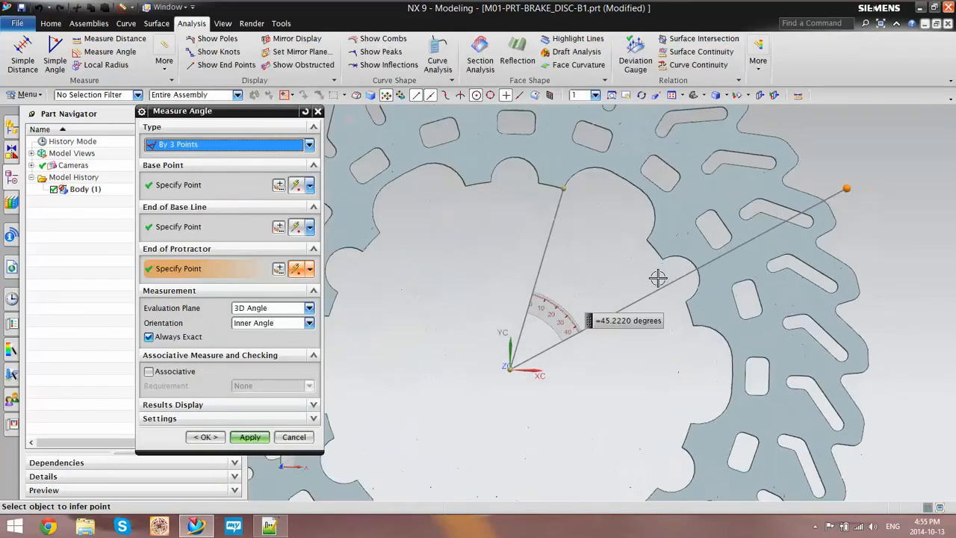
click(647, 240)
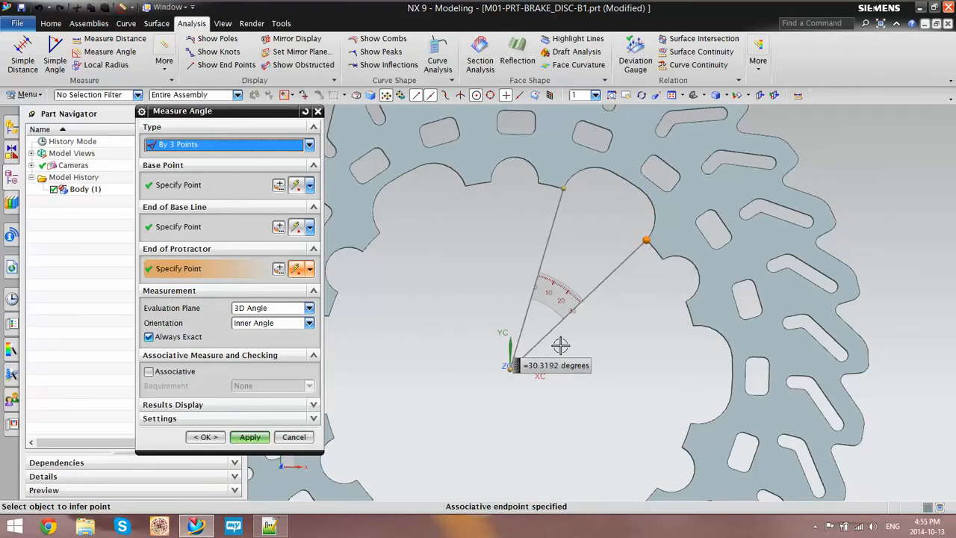
middle_drag(619, 262, 642, 294)
click(631, 341)
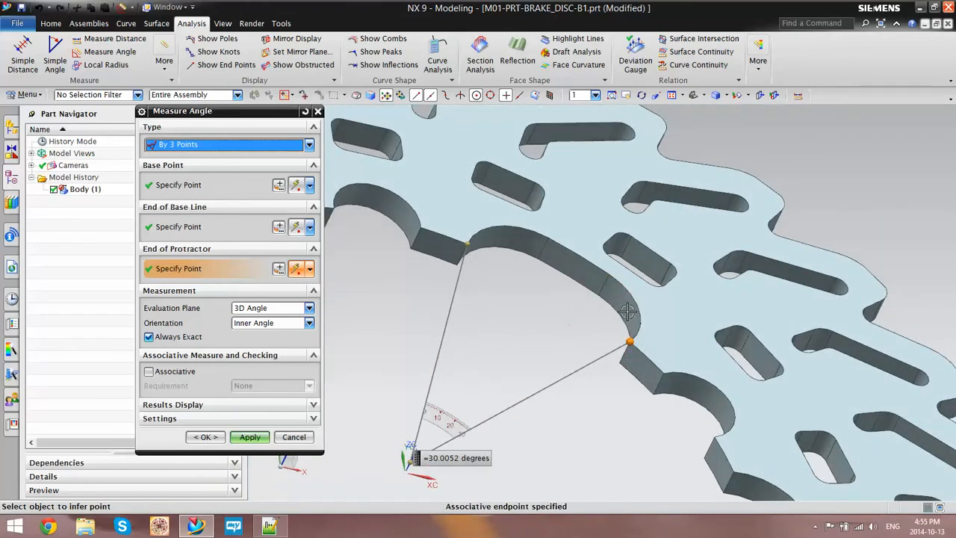
scroll(629, 308, down, 4)
middle_drag(602, 322, 592, 352)
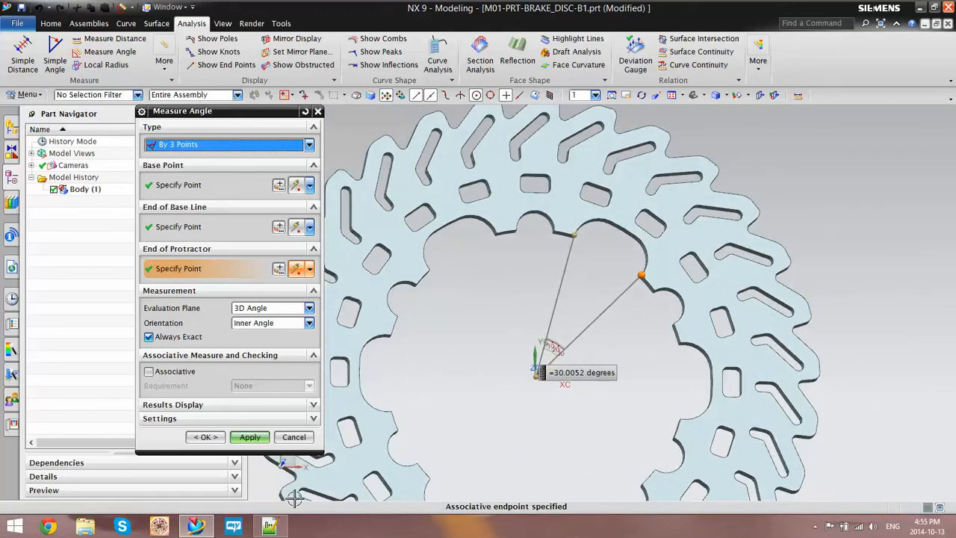
- Record 30.0052 as a new line in the Notepad++ notes, close the angle measurement in NX, and fit the disc in view
click(270, 525)
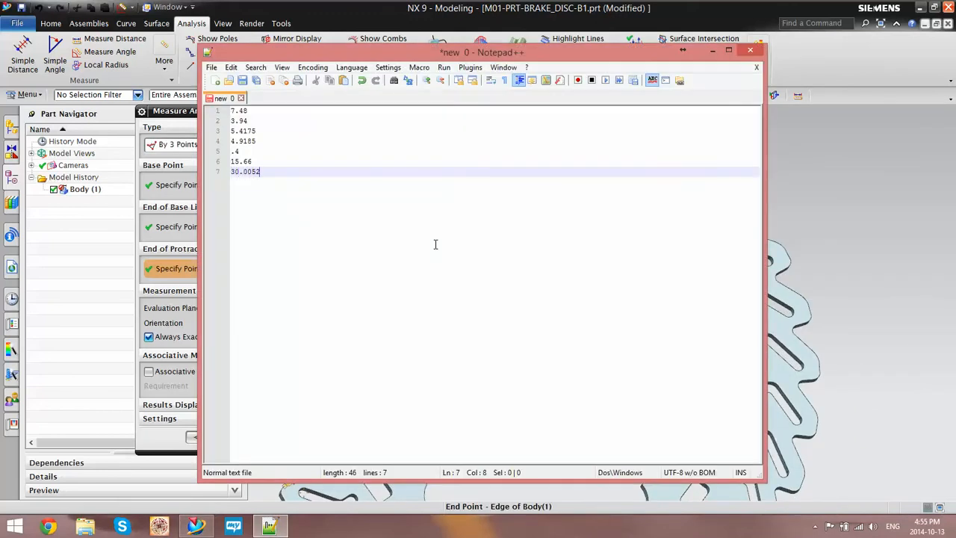
text(30.0052)
key(Return)
click(811, 237)
scroll(664, 269, up, 3)
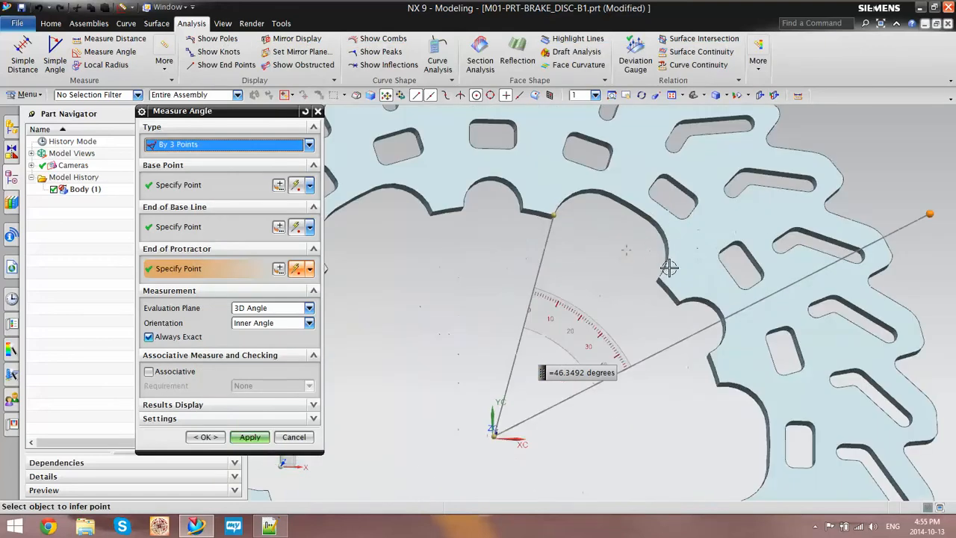
click(208, 438)
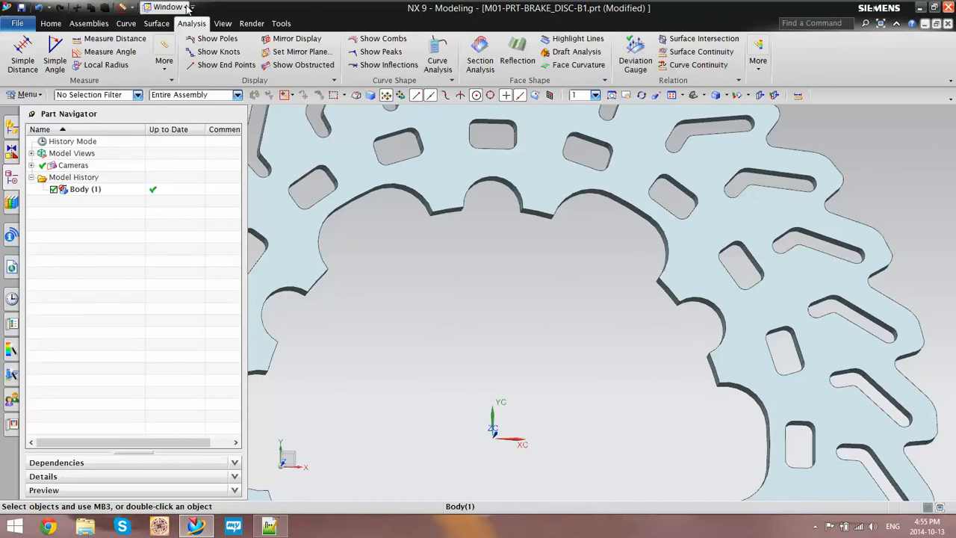
key(ctrl+f)
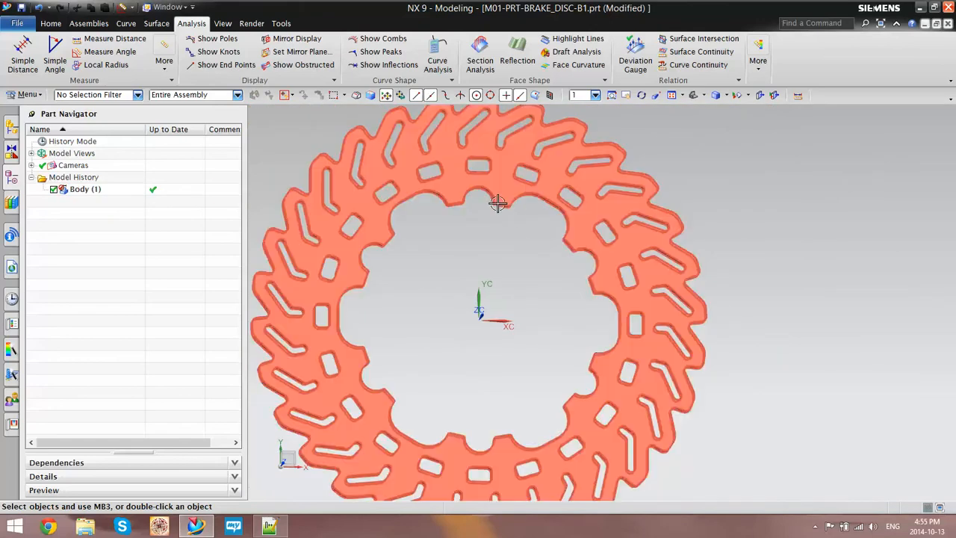
- Switch back to the E1.5-PRT-FR_Brake_Disc-V2 part and start a new sketch on the default inferred plane
scroll(461, 172, up, 3)
scroll(460, 173, down, 3)
click(168, 7)
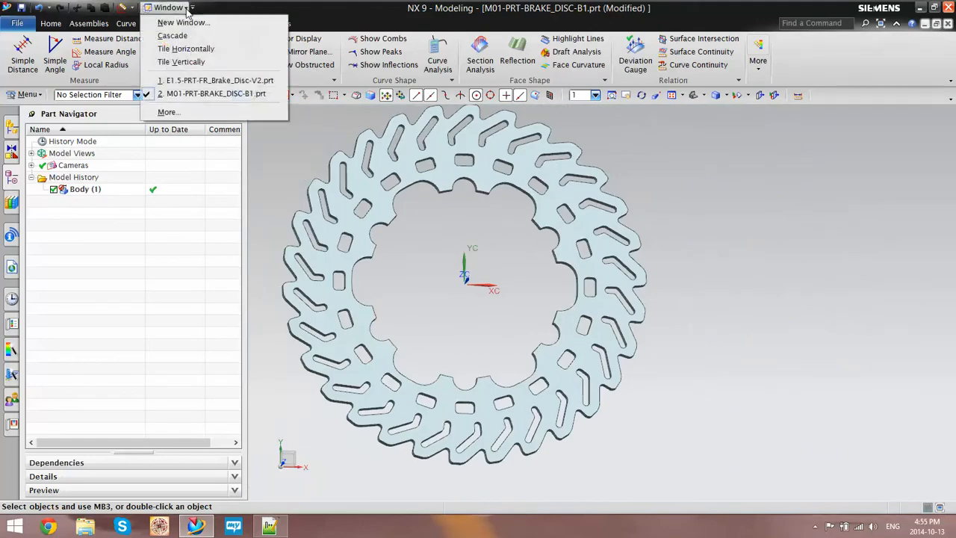
click(186, 81)
scroll(455, 214, down, 3)
scroll(510, 238, up, 3)
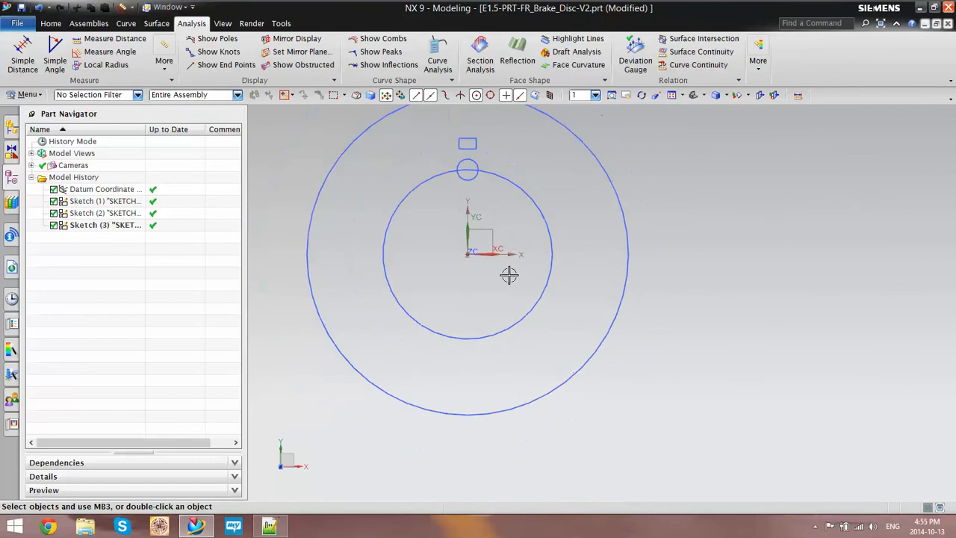
scroll(510, 275, down, 4)
scroll(507, 220, up, 3)
click(51, 23)
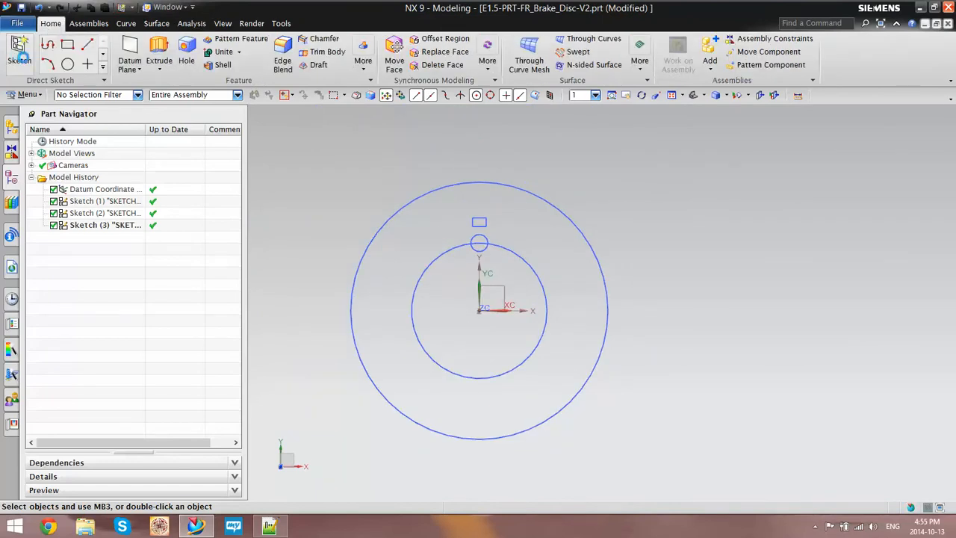
click(21, 56)
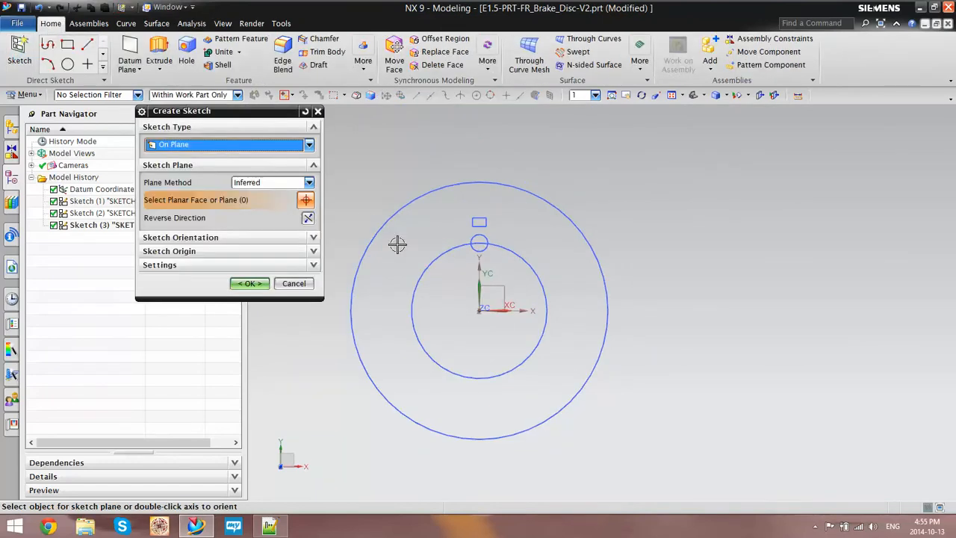
click(245, 283)
scroll(492, 295, up, 2)
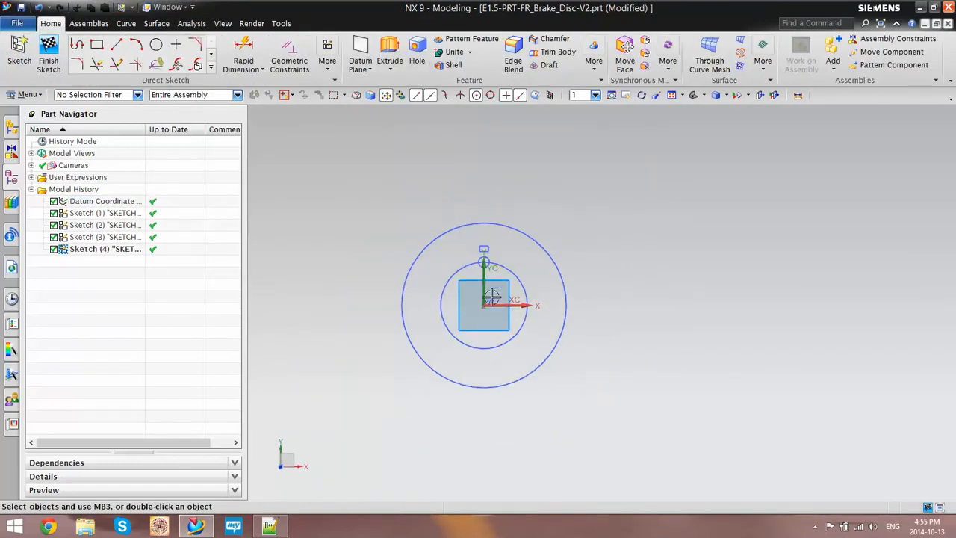
- Sketch a steep construction line about 4.65 in long from the sketch origin, reaching past the outer circle in the upper-right quadrant
click(116, 46)
scroll(572, 354, down, 4)
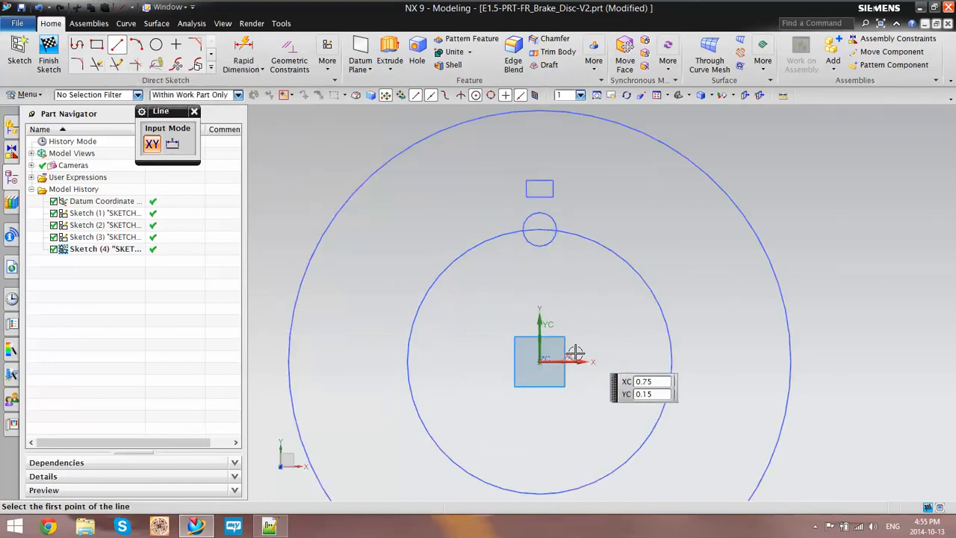
click(506, 368)
scroll(538, 329, up, 2)
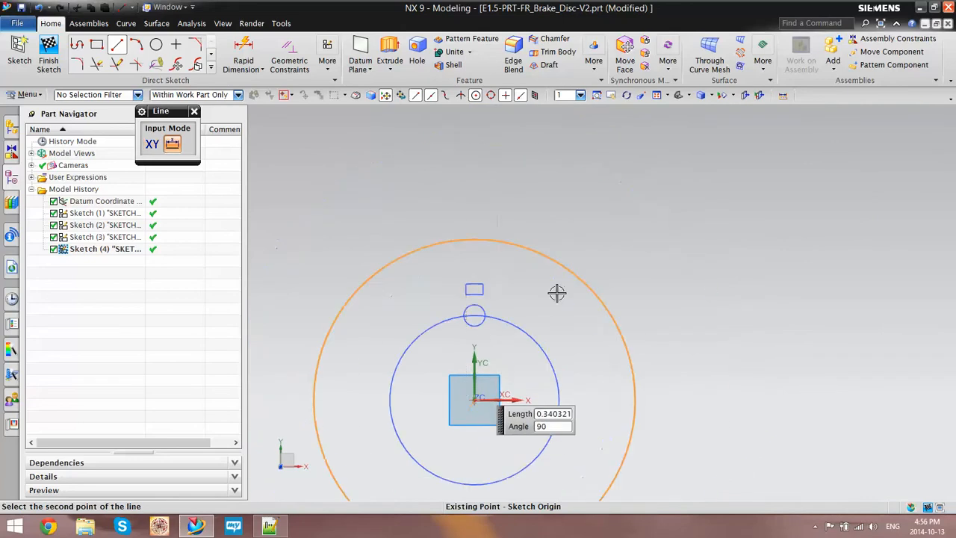
text(3.119257)
scroll(536, 284, down, 3)
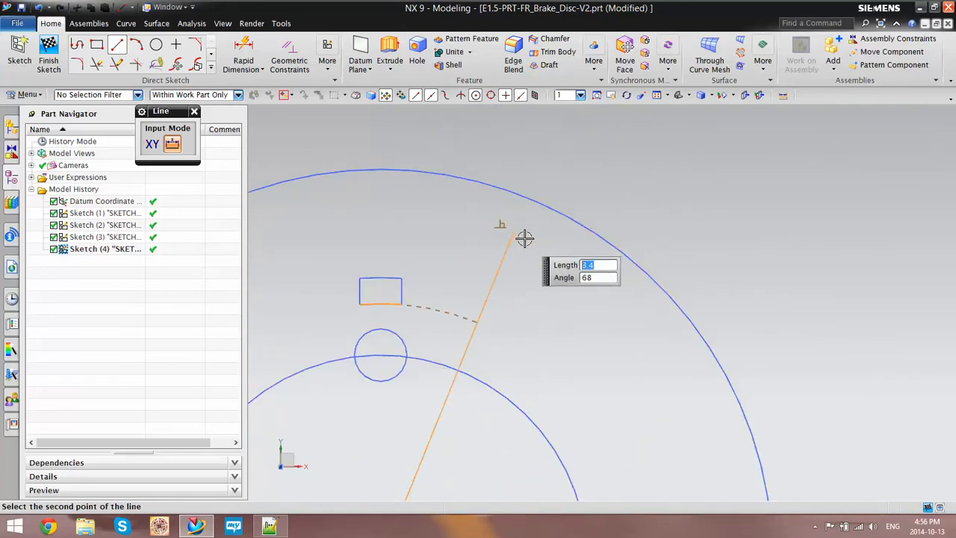
click(664, 159)
scroll(600, 224, up, 4)
scroll(525, 319, down, 3)
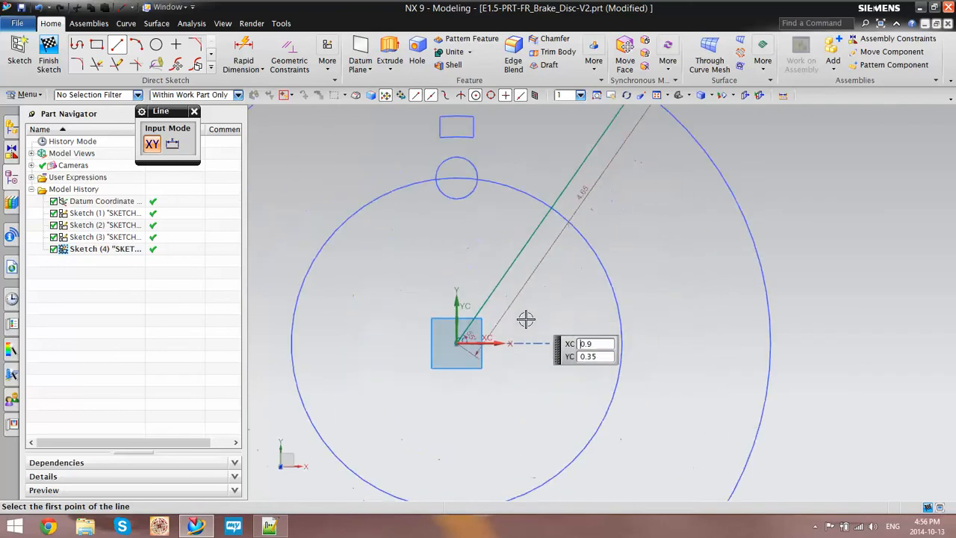
- Sketch a second, shallower line from the origin past the outer circle, about 5.2 in long at about 34°
click(457, 345)
scroll(439, 388, up, 6)
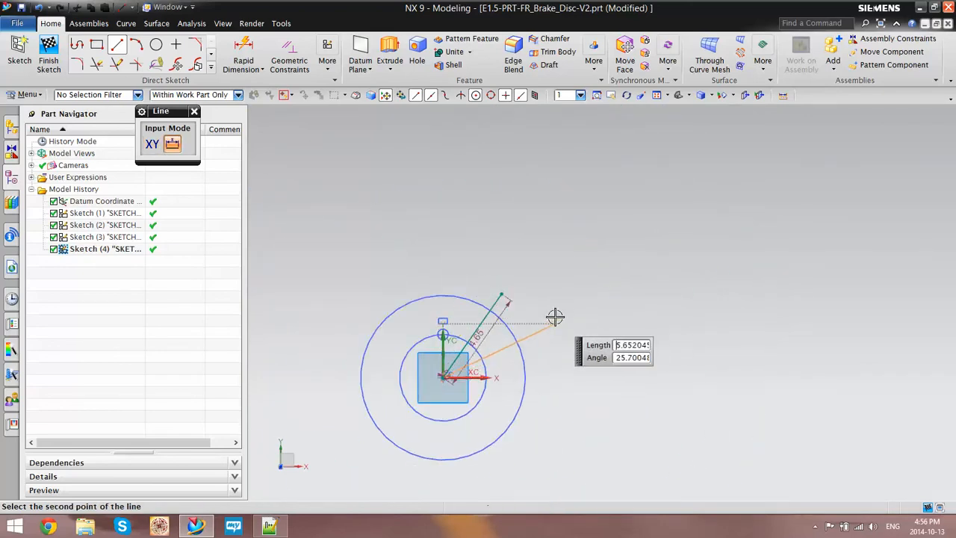
scroll(555, 317, down, 3)
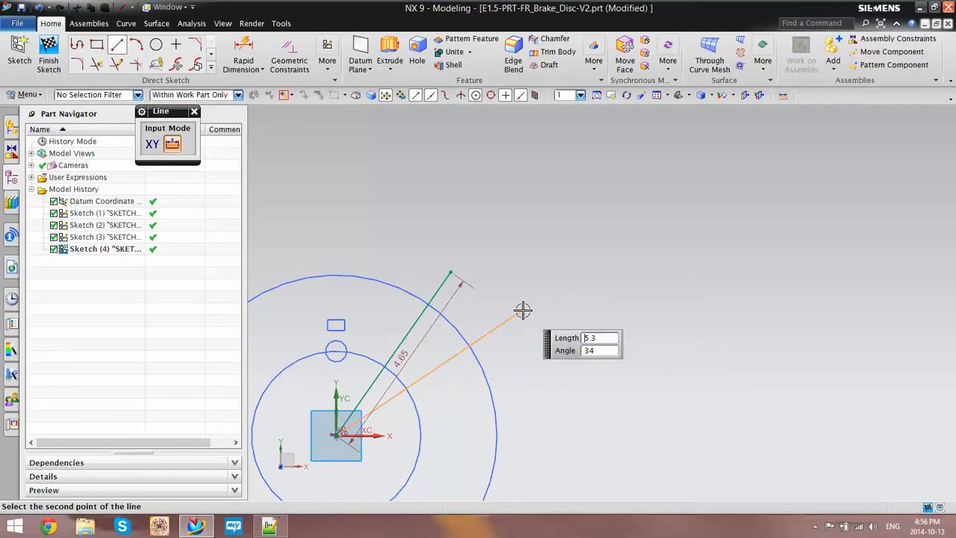
click(522, 310)
scroll(620, 301, up, 3)
scroll(571, 330, down, 5)
scroll(571, 331, up, 3)
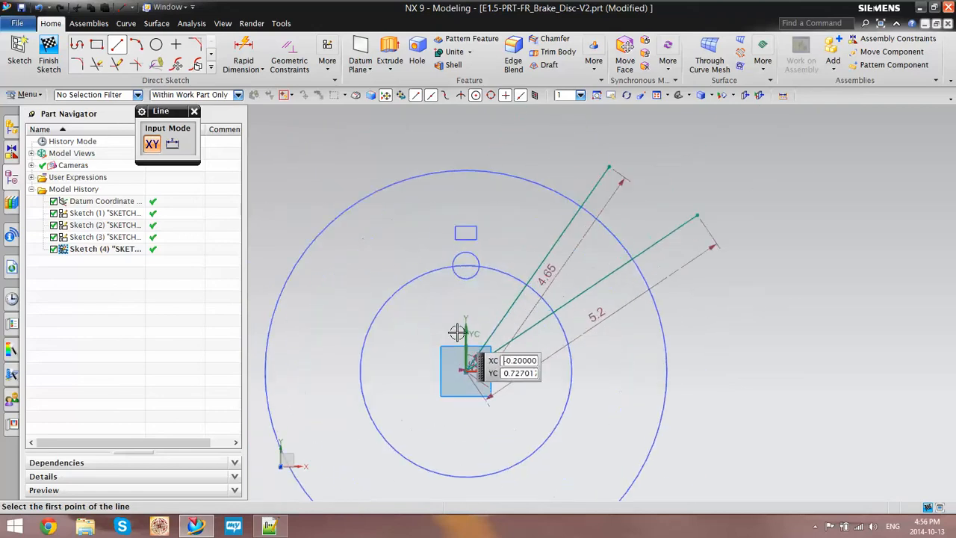
scroll(252, 145, down, 1)
click(194, 112)
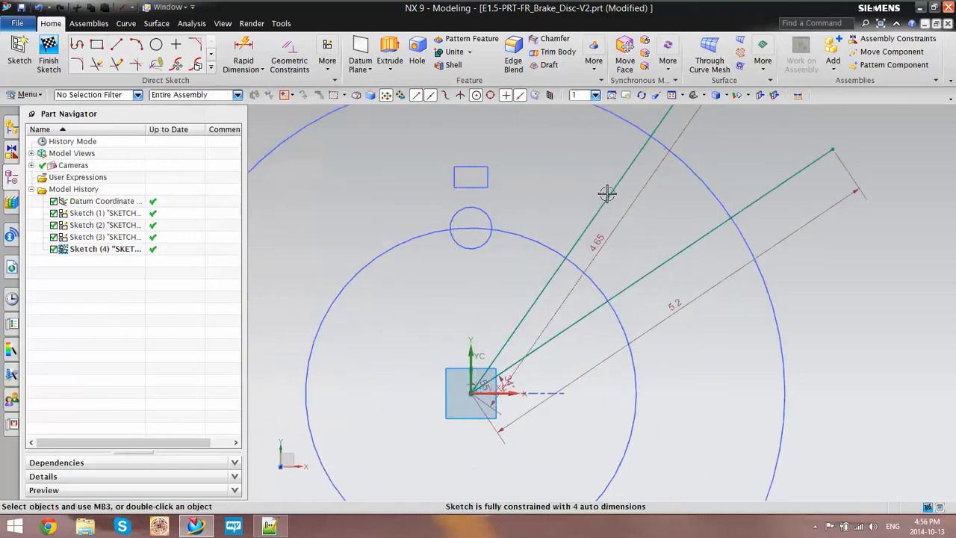
- Sketch a third line from the origin between the two existing lines, about 4.4 in long at about 44°
scroll(608, 191, up, 4)
scroll(668, 267, down, 5)
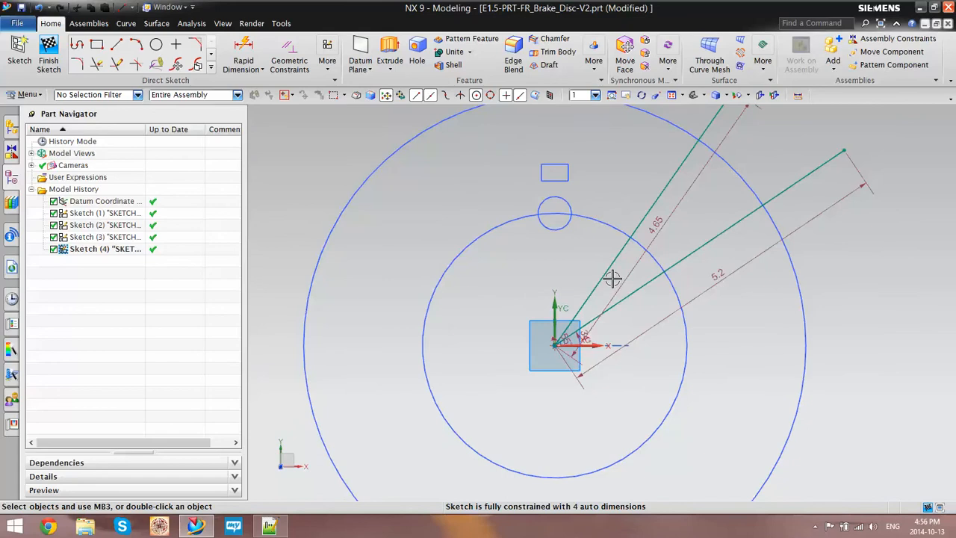
click(116, 45)
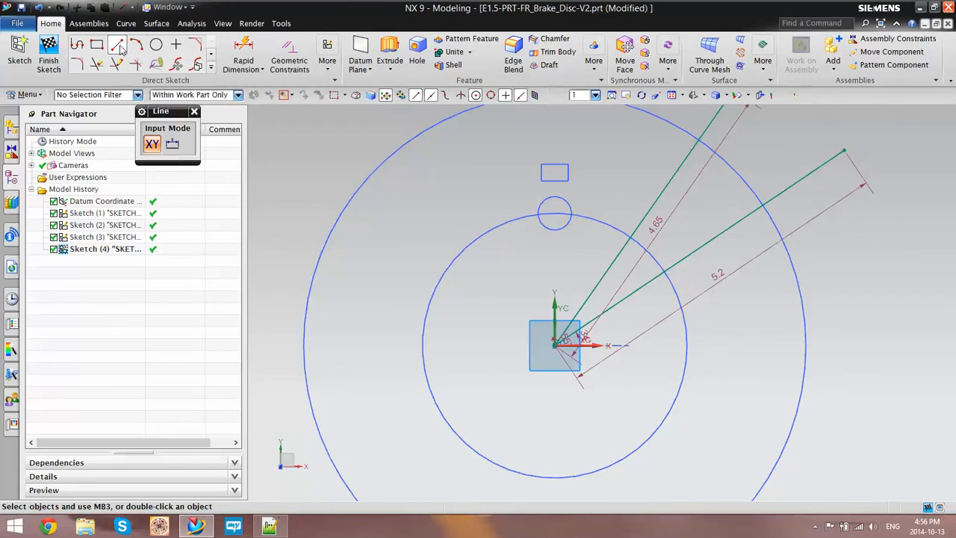
click(562, 343)
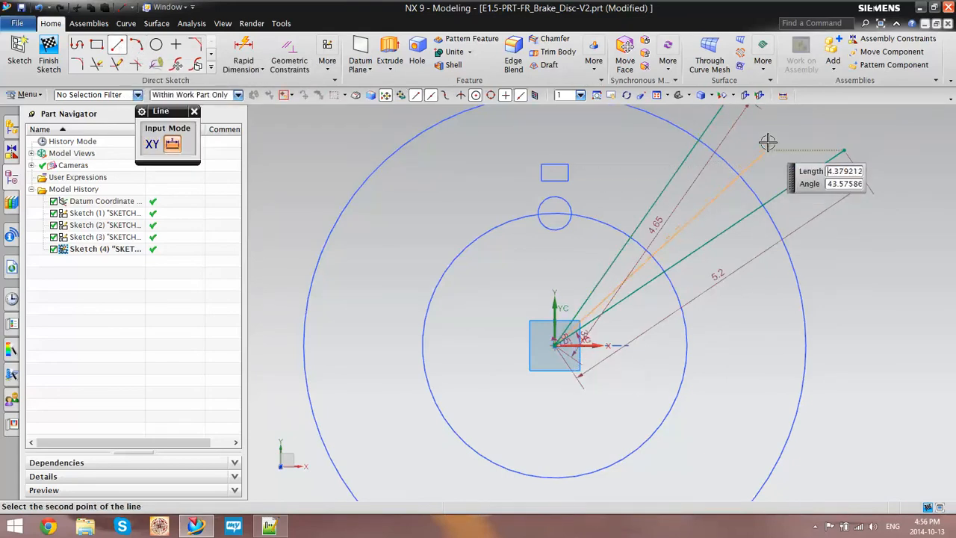
text(4.4)
key(Return)
key(Escape)
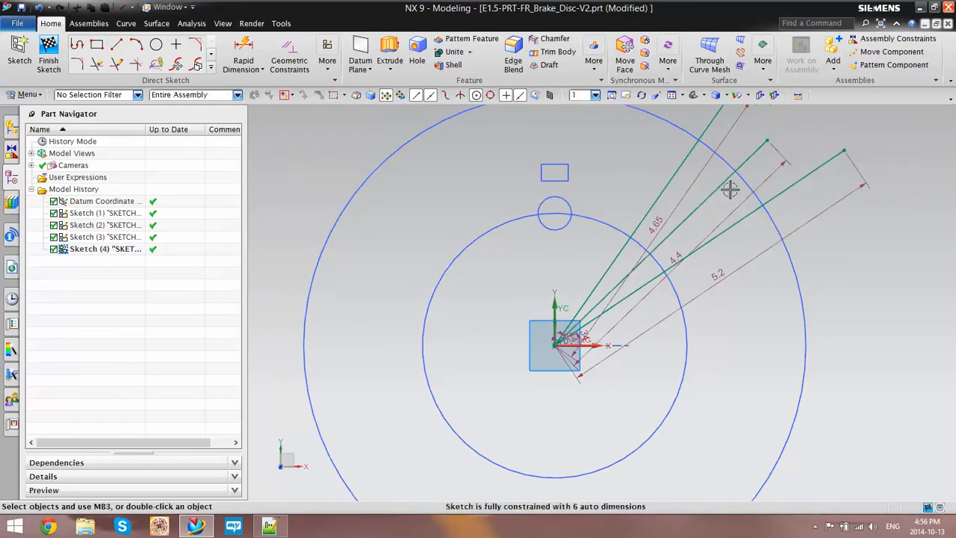
- Convert the middle of the three radial lines to a reference line
click(725, 182)
right_click(724, 186)
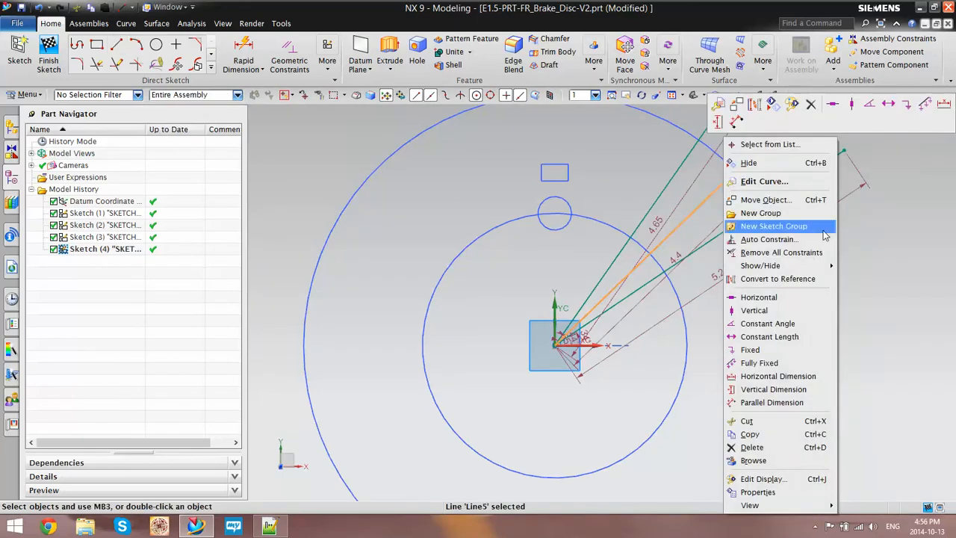
click(861, 232)
right_click(728, 180)
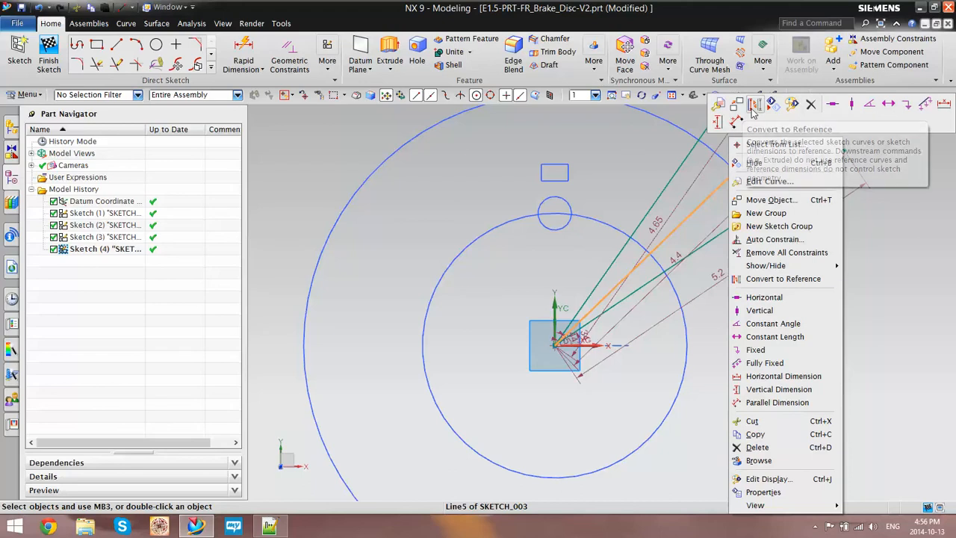
click(752, 110)
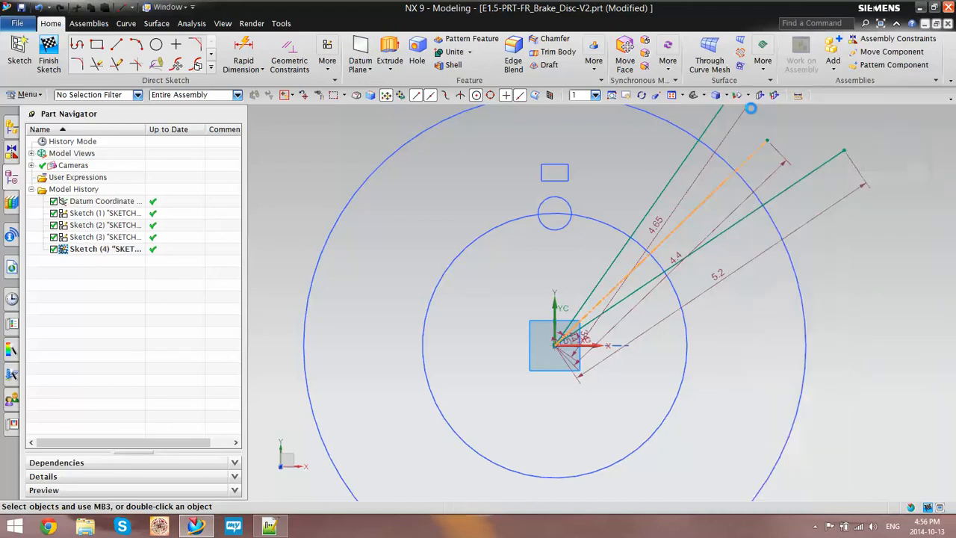
- Add an angular dimension between the dashed middle reference line and the vertical Y axis, and set it to 360/6
scroll(705, 221, down, 3)
scroll(647, 260, down, 1)
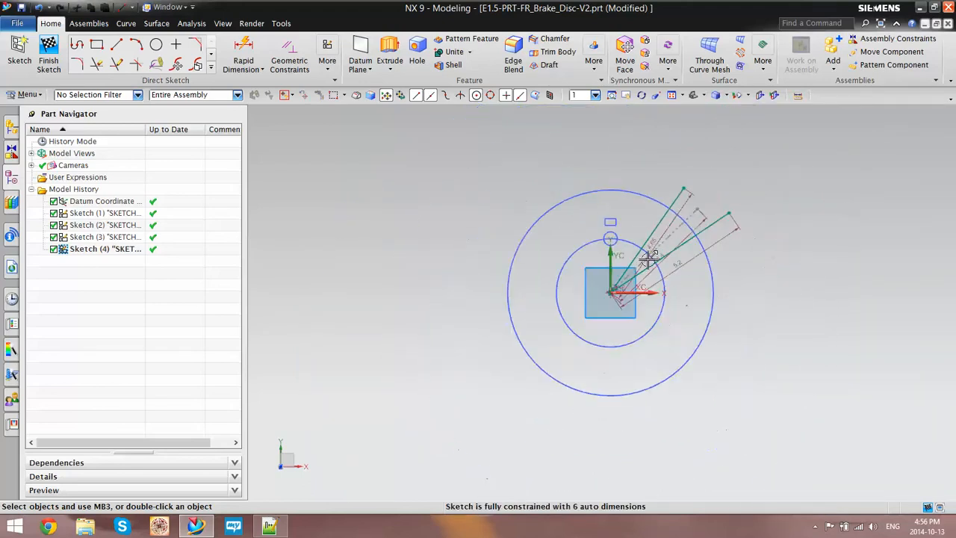
scroll(647, 260, up, 3)
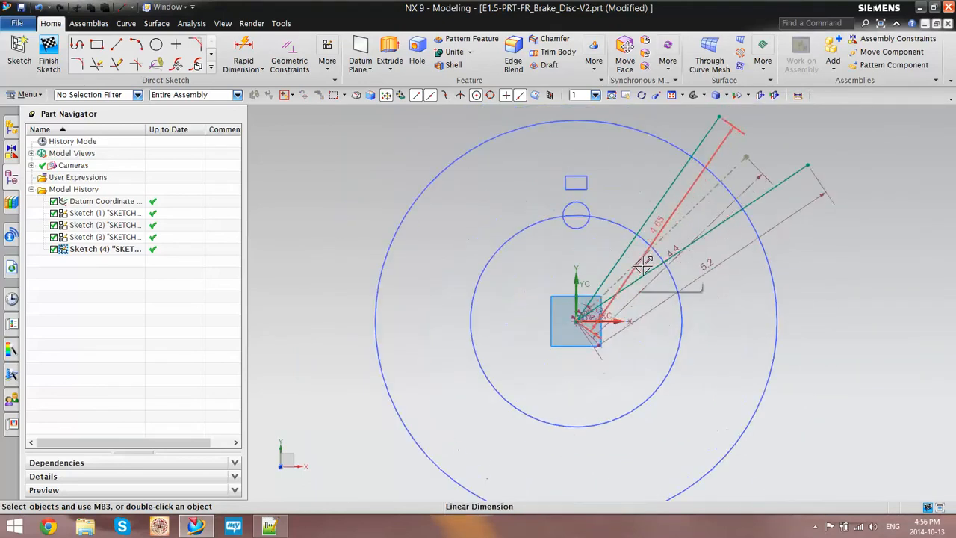
click(254, 51)
click(320, 118)
click(263, 70)
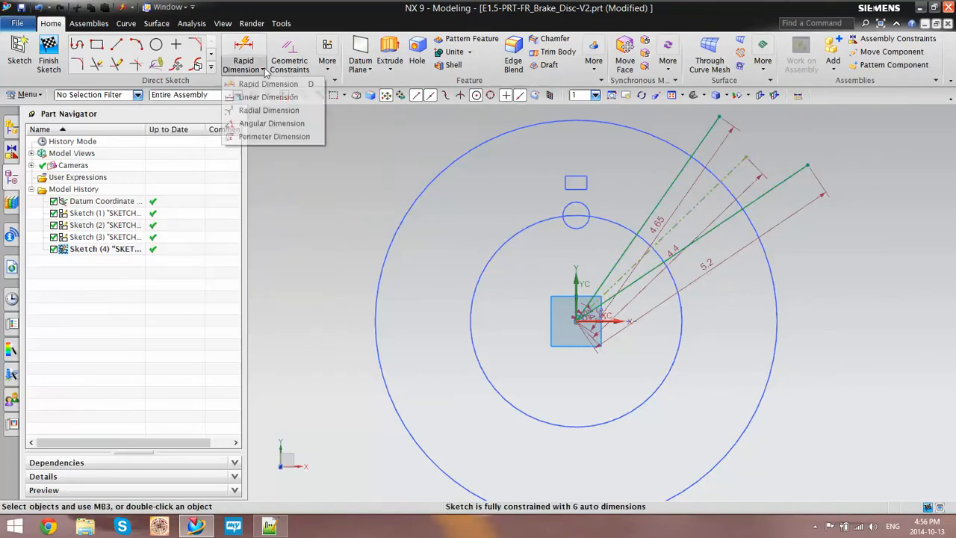
click(270, 123)
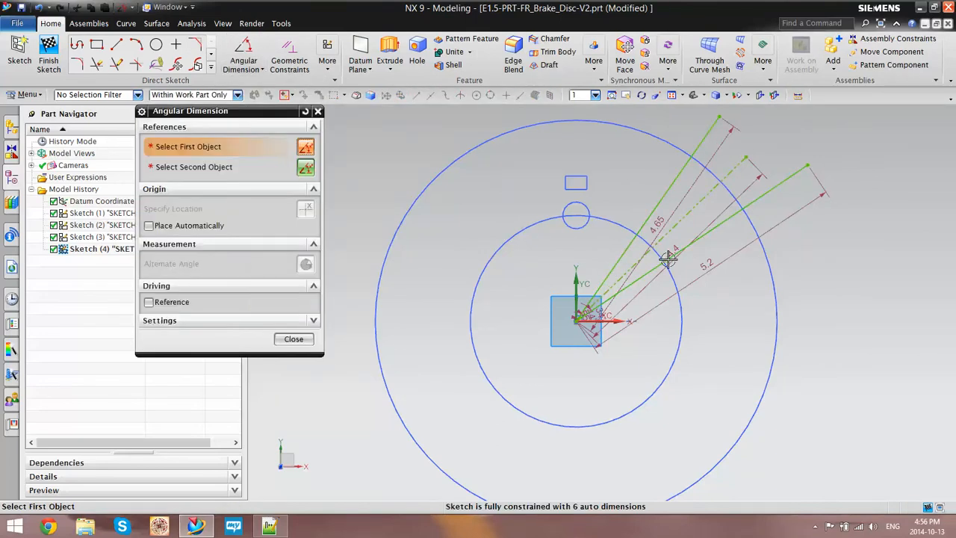
scroll(668, 257, up, 3)
click(646, 214)
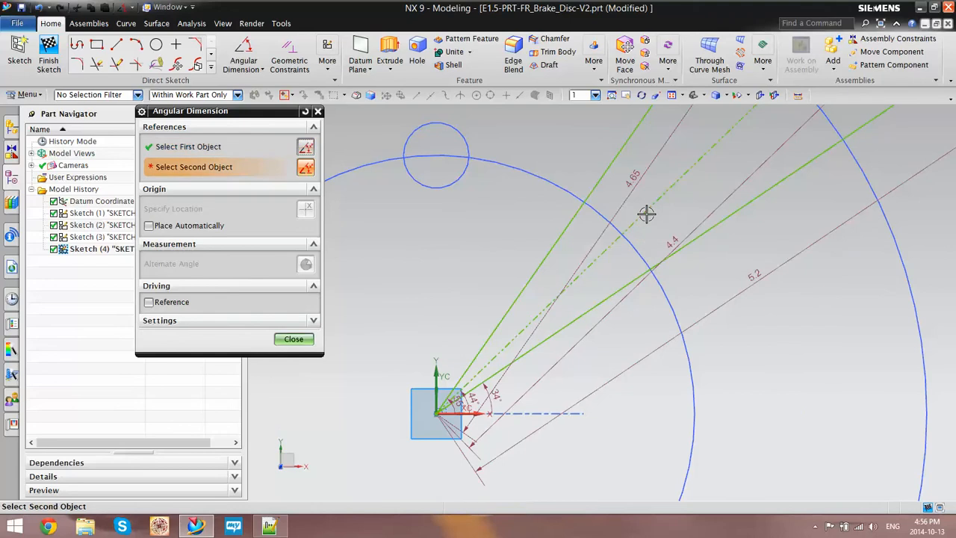
click(437, 367)
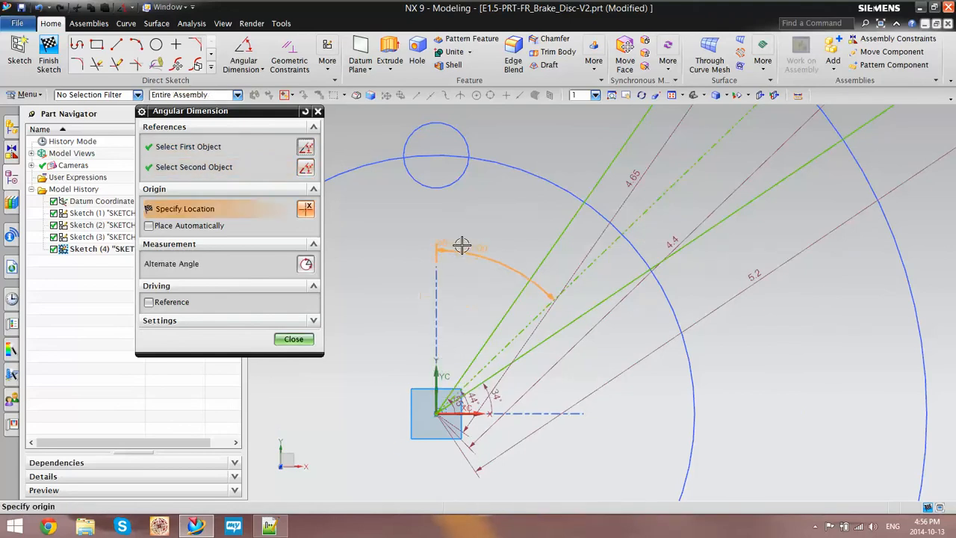
click(497, 224)
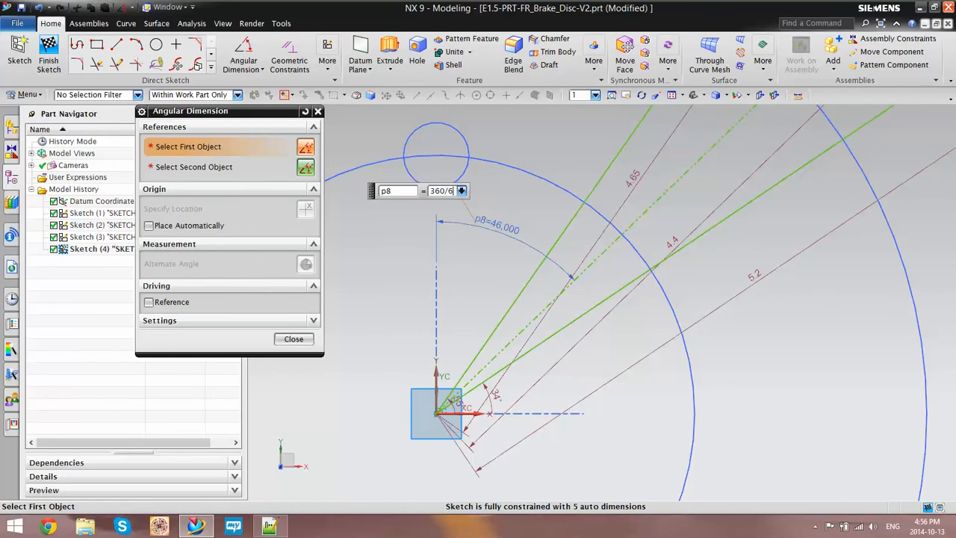
key(Return)
scroll(565, 292, down, 3)
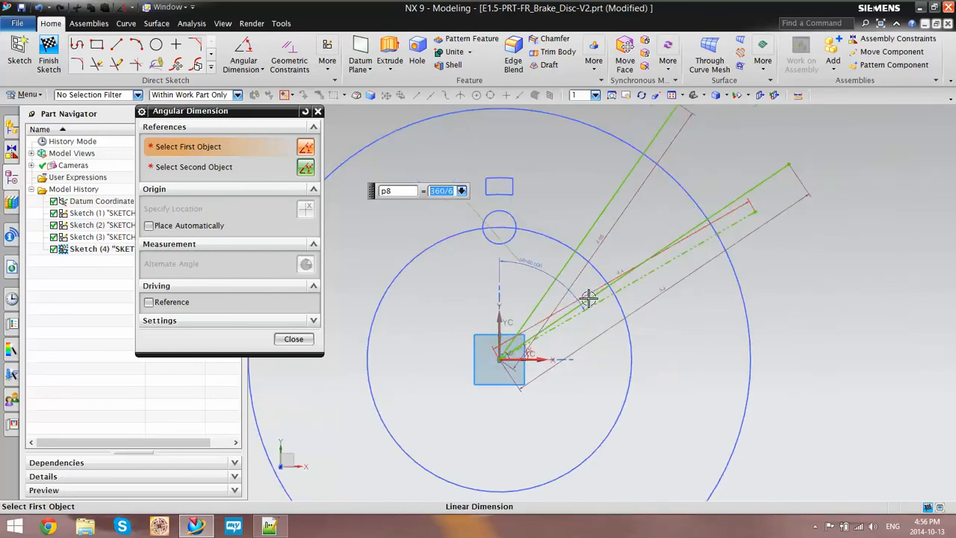
scroll(588, 297, up, 2)
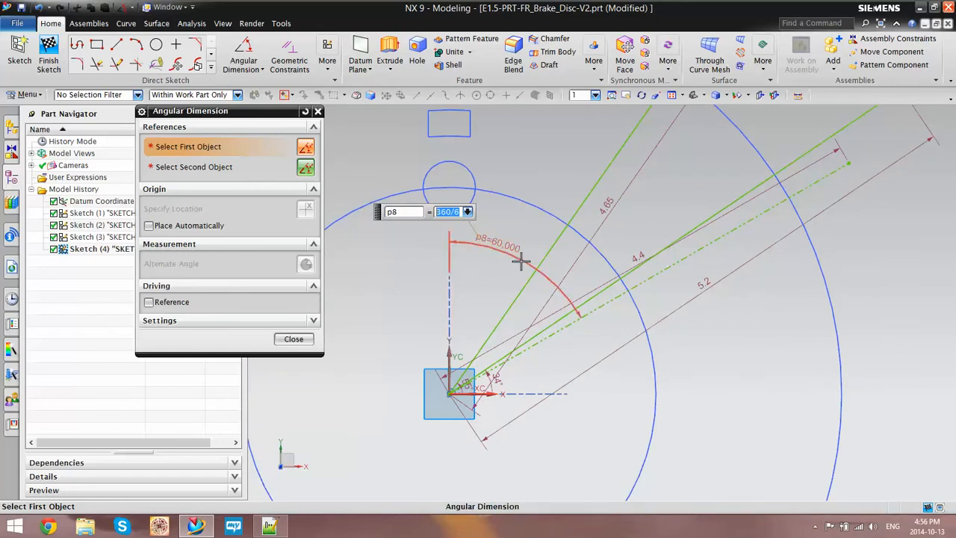
scroll(504, 278, down, 3)
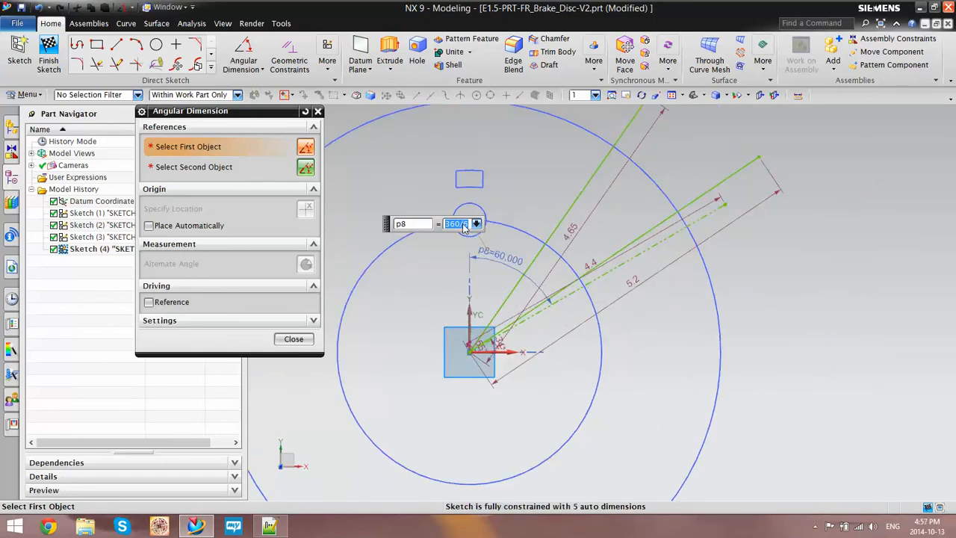
click(294, 340)
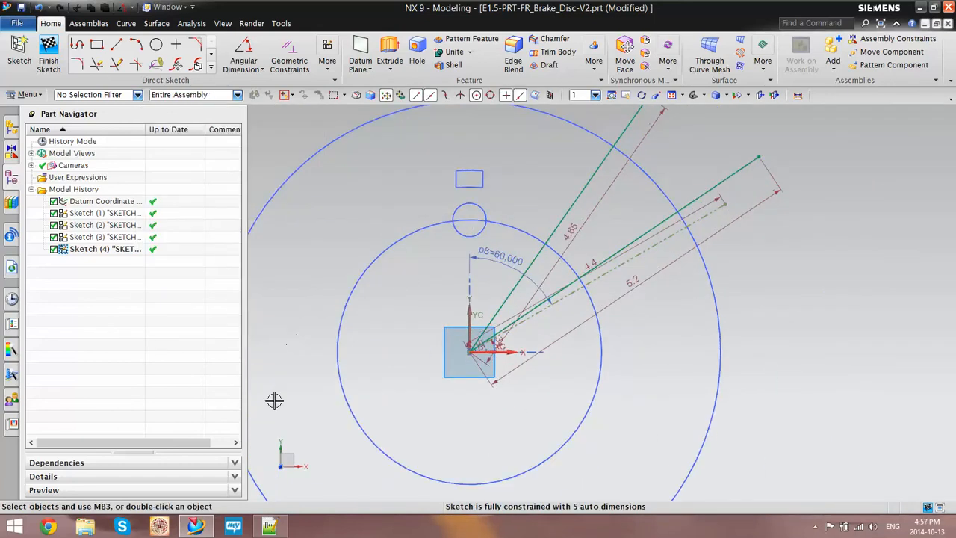
- Switch to the reference part M01-PRT-BRAKE_DISC-B1 and examine the inner scallops above the origin
click(192, 8)
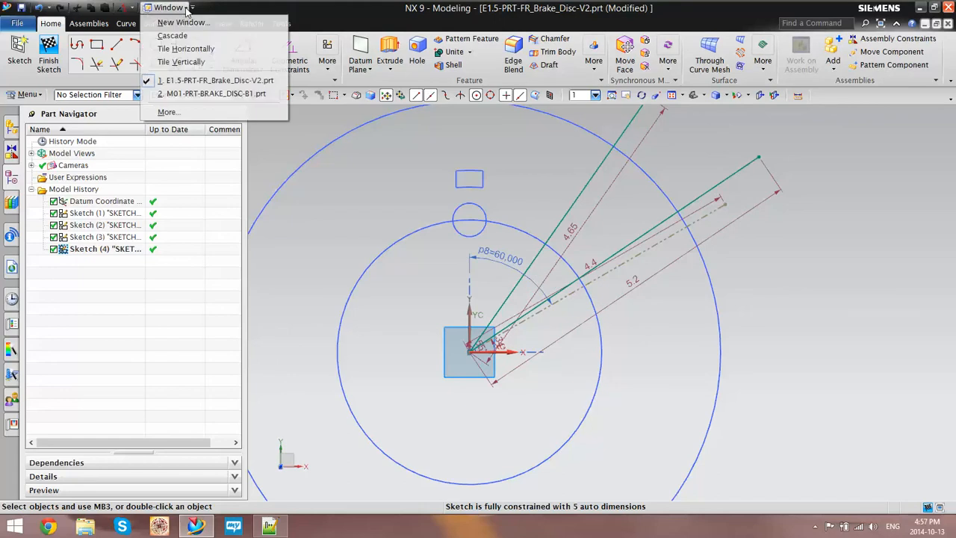
click(191, 96)
scroll(480, 278, up, 2)
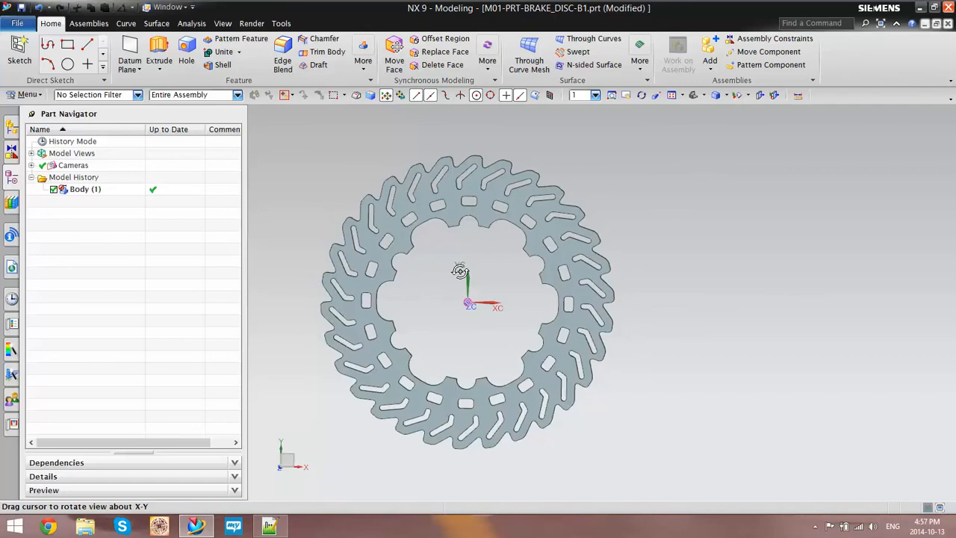
scroll(465, 216, up, 2)
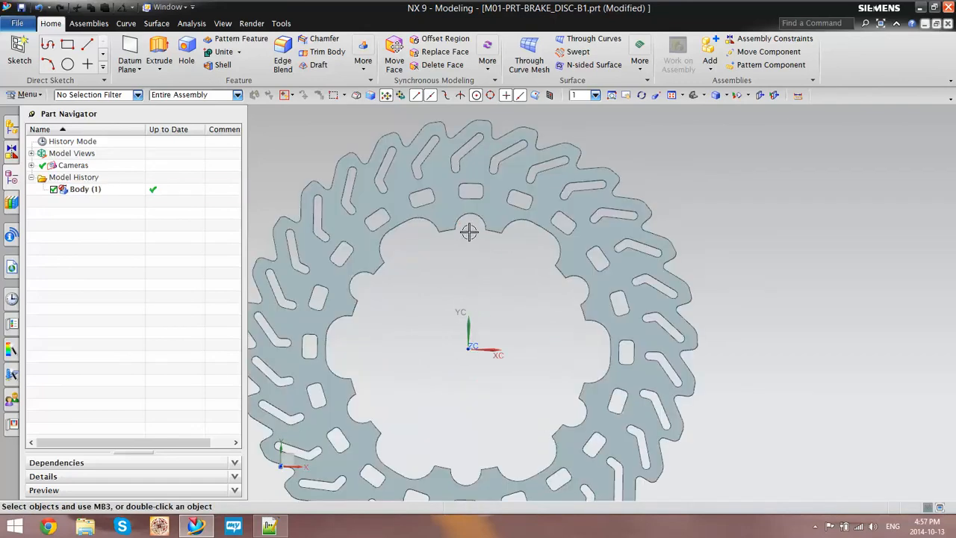
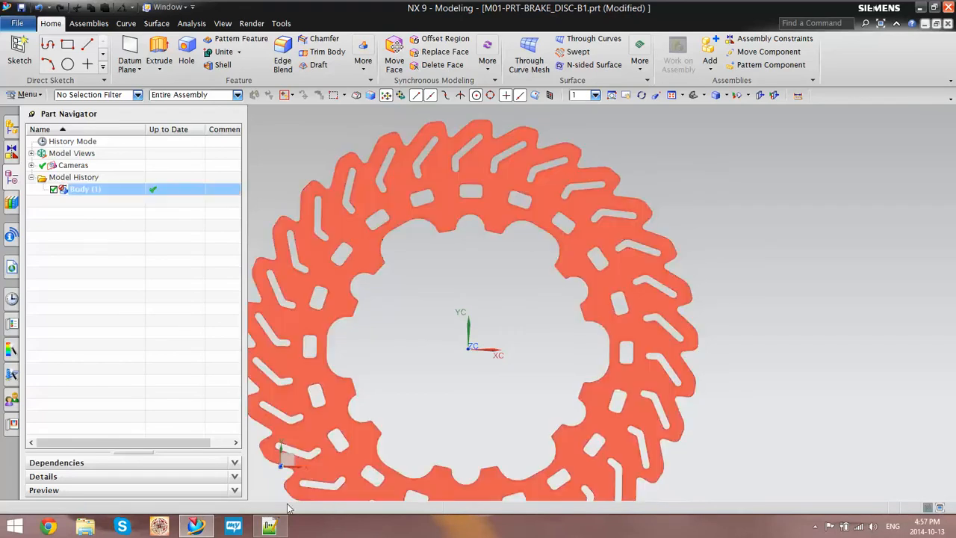
- Switch back to the part E1.5-PRT-FR_Brake_Disc-V2 and open Sketch (4) with the radial lines for editing
mouse_move(275, 527)
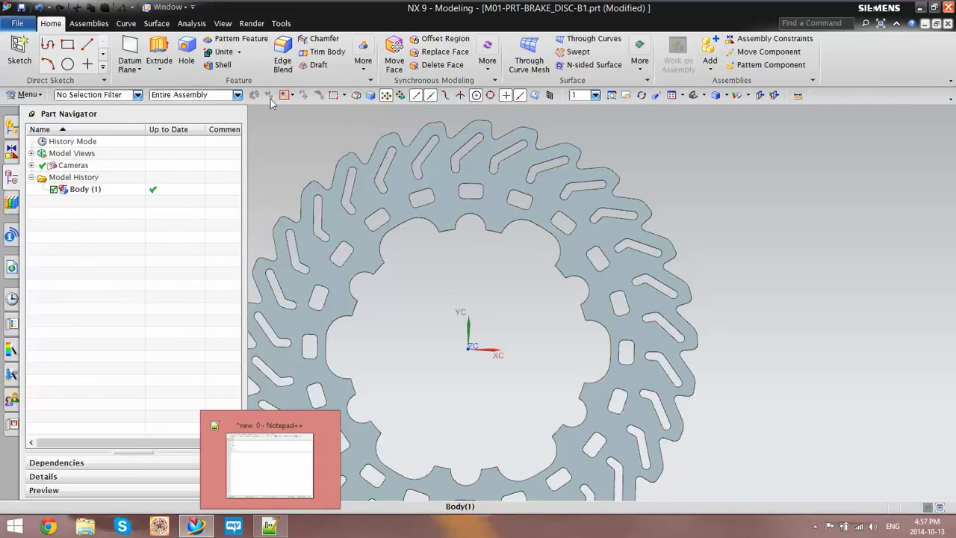
click(186, 8)
click(198, 80)
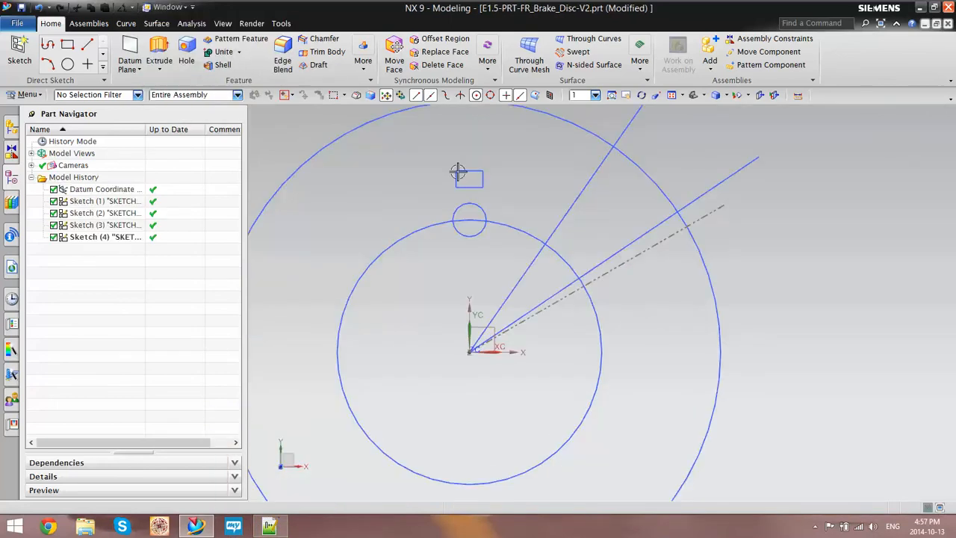
double_click(565, 294)
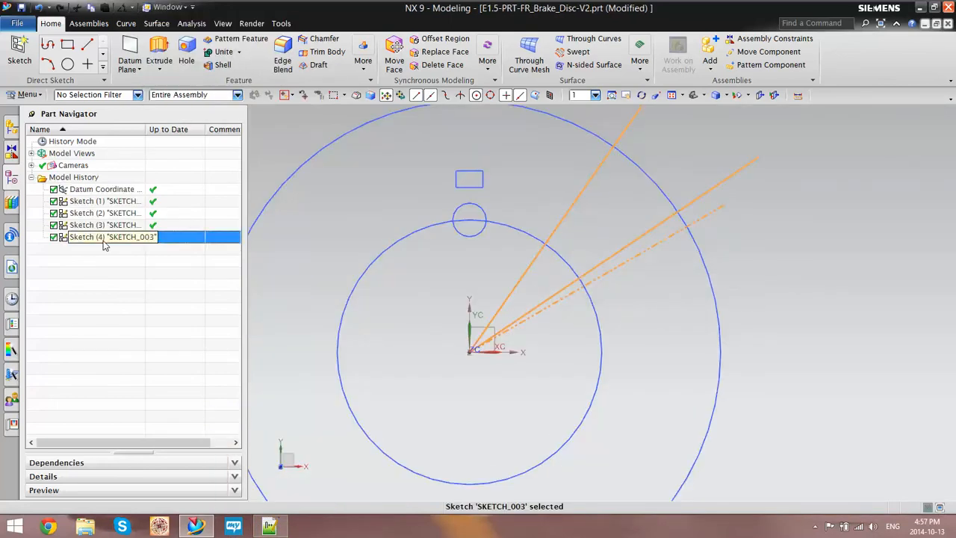
double_click(615, 318)
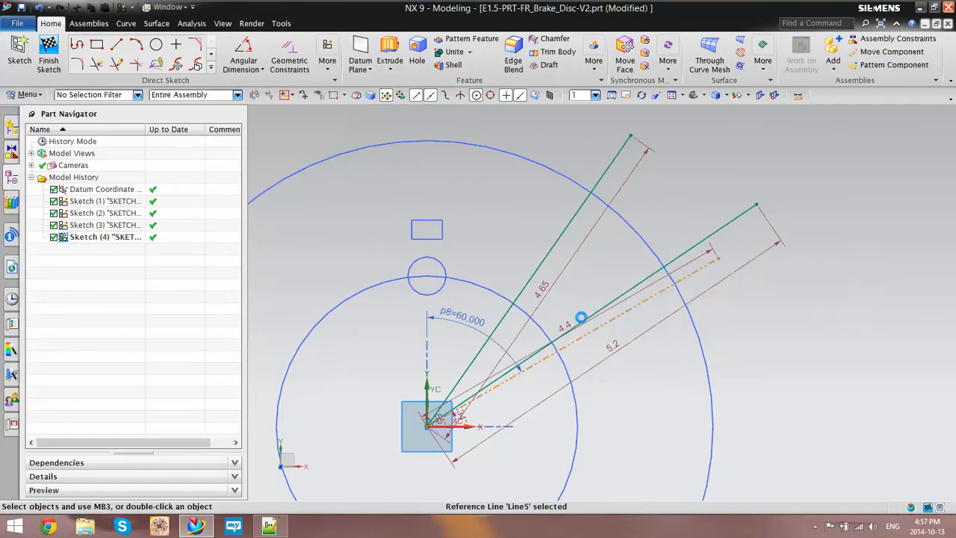
key(Escape)
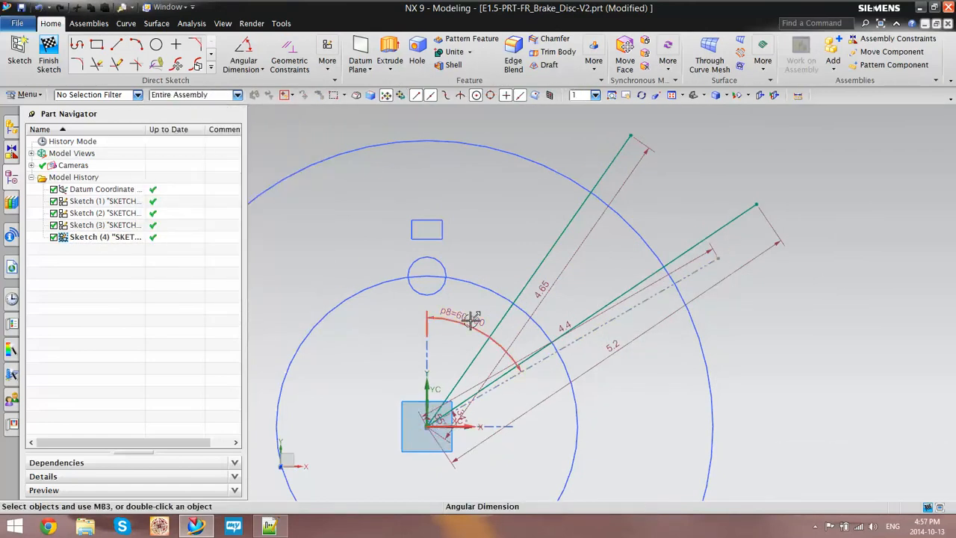
- Set the angular dimension between the Y axis and the dashed reference line to 360/12
scroll(497, 234, down, 3)
scroll(487, 268, up, 2)
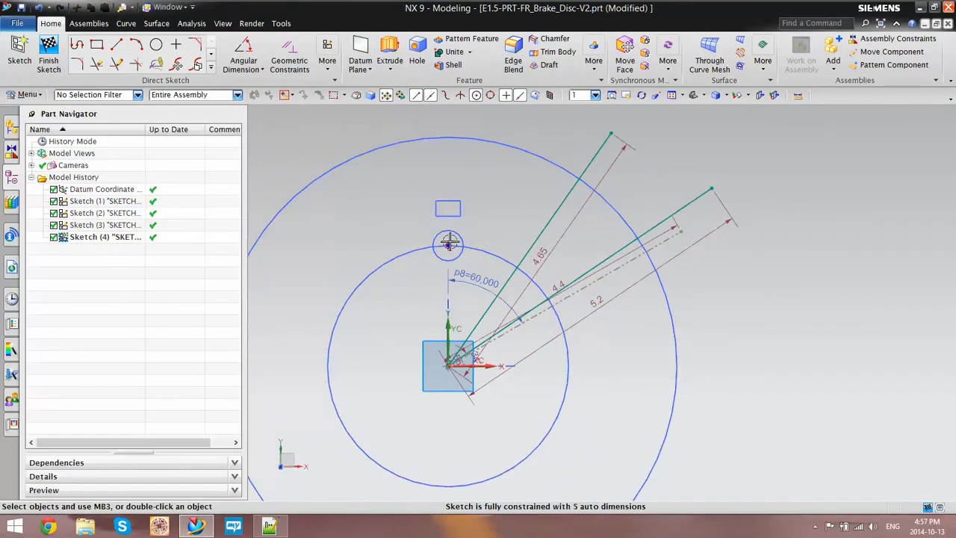
double_click(484, 279)
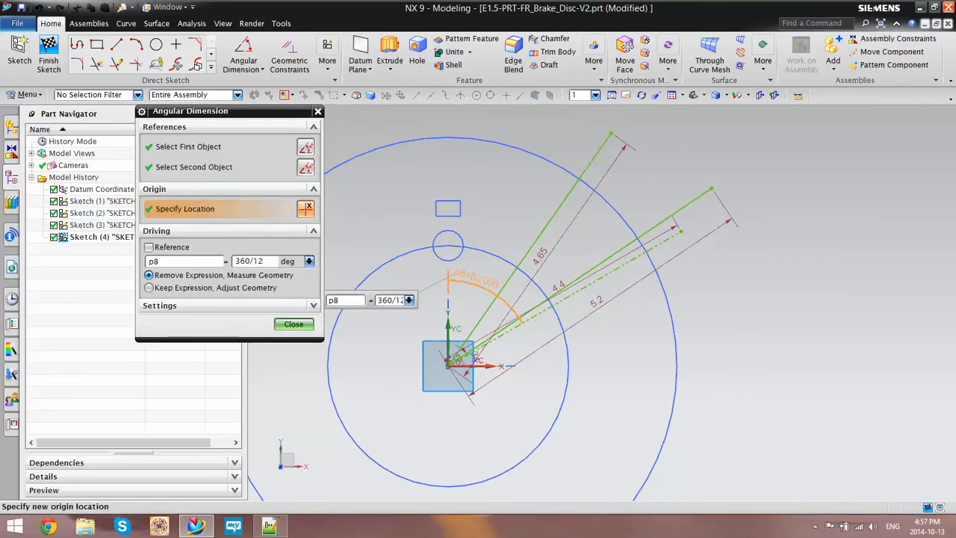
click(294, 325)
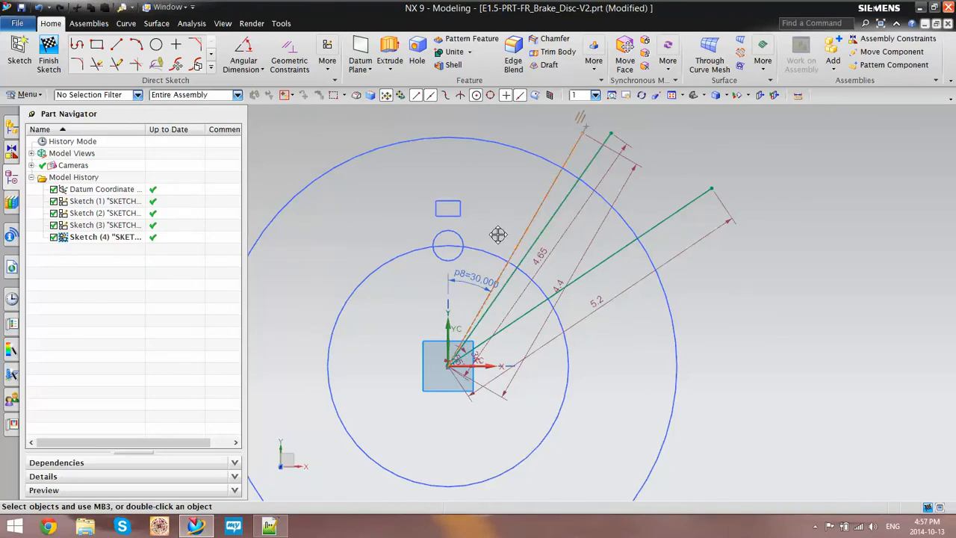
- Move the steeper solid radial line to the Y-axis side of the dashed reference line, about 4.5 in long
drag(478, 246, 485, 239)
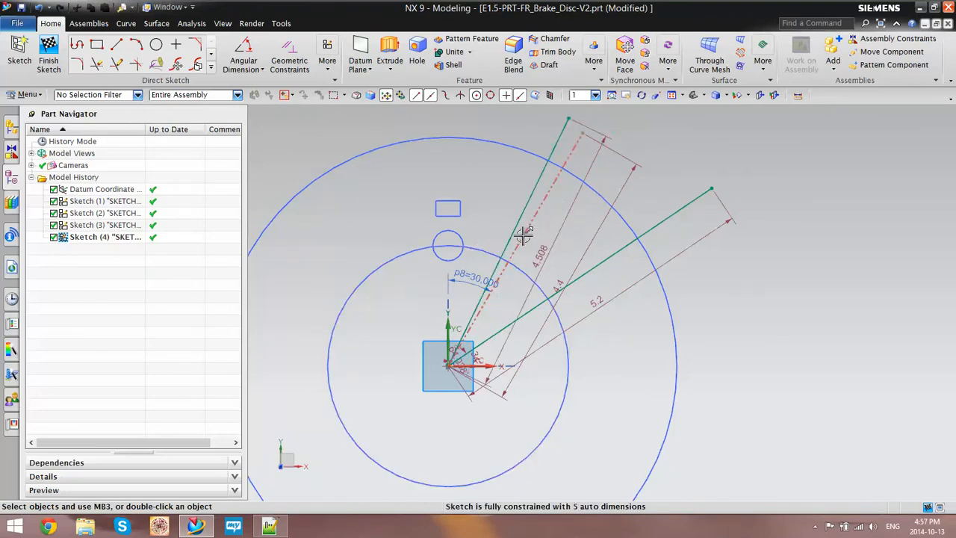
scroll(523, 237, up, 4)
scroll(555, 250, down, 4)
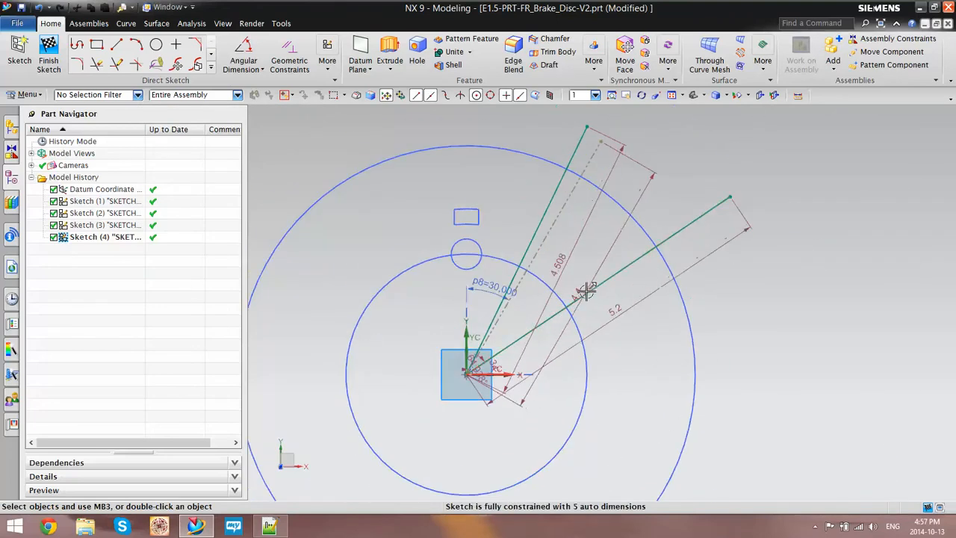
- Add an angular dimension between the two solid radial lines and set it to 30°
click(243, 52)
scroll(493, 306, up, 3)
click(536, 242)
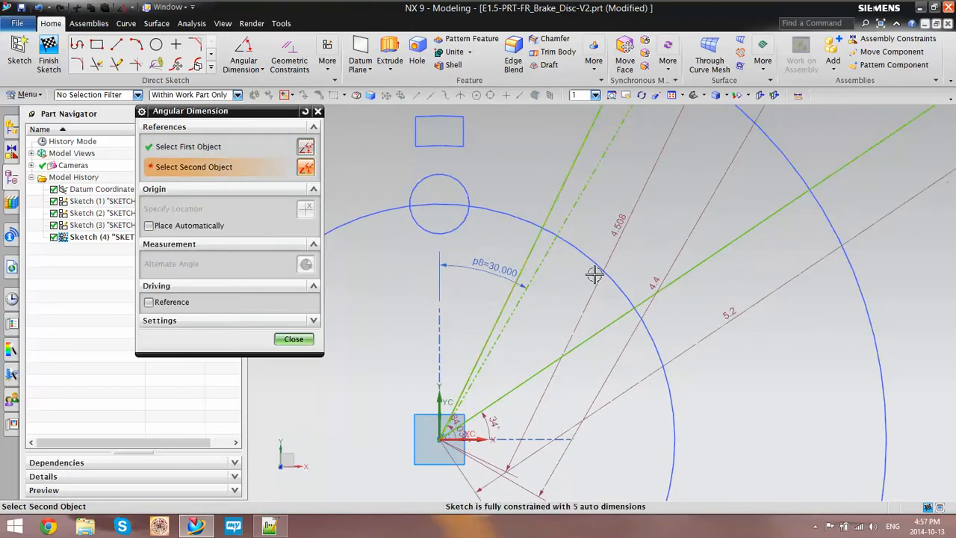
click(617, 314)
click(562, 285)
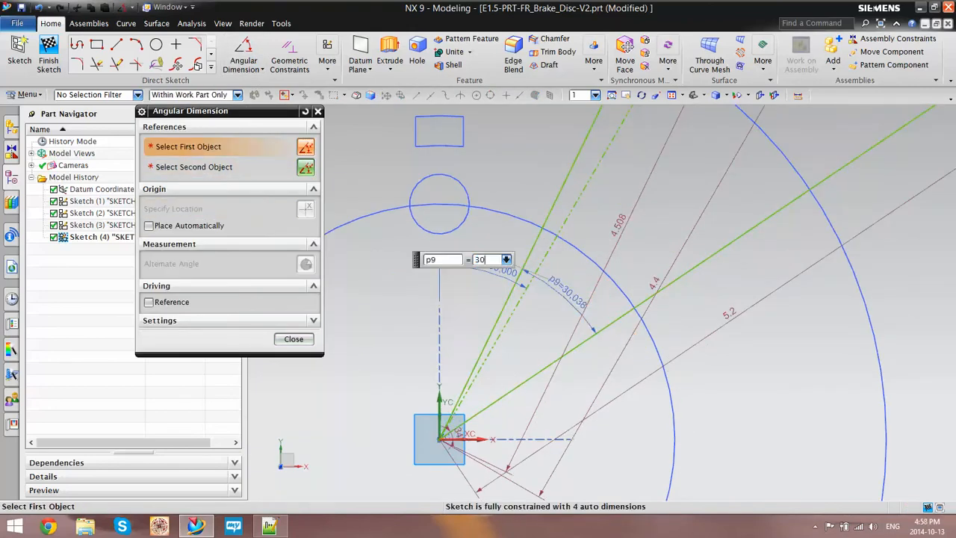
key(Return)
click(314, 340)
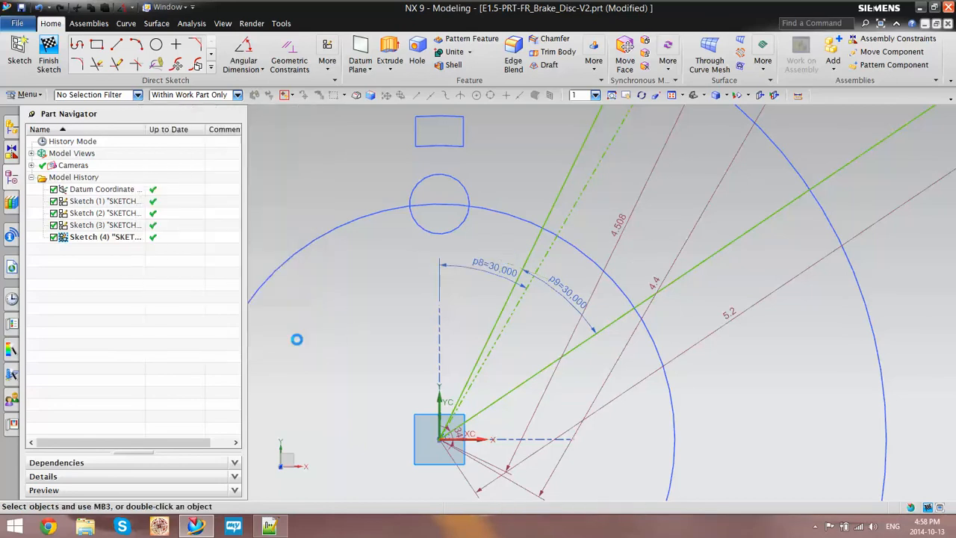
- Add an angular dimension between the steeper solid line and the dashed reference line, and set it to p9/2
click(254, 58)
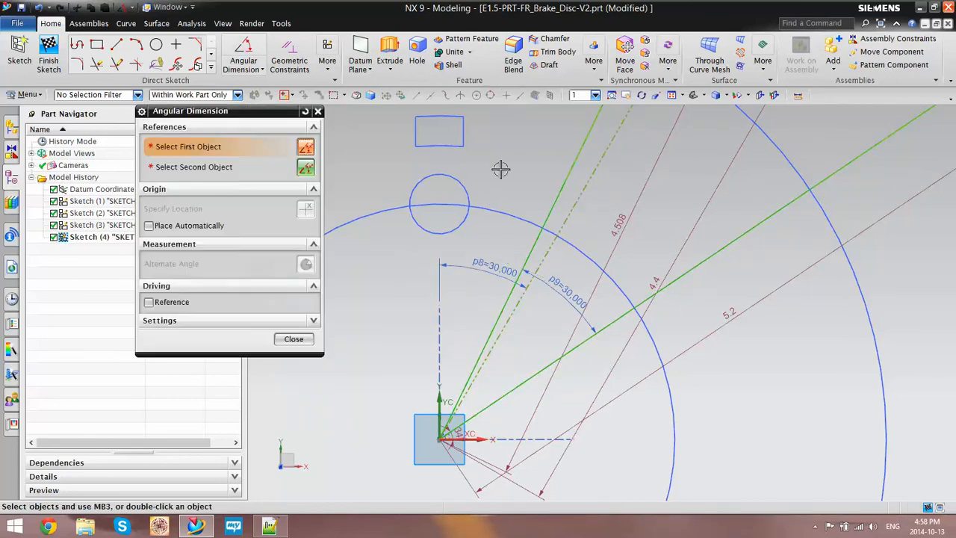
click(549, 243)
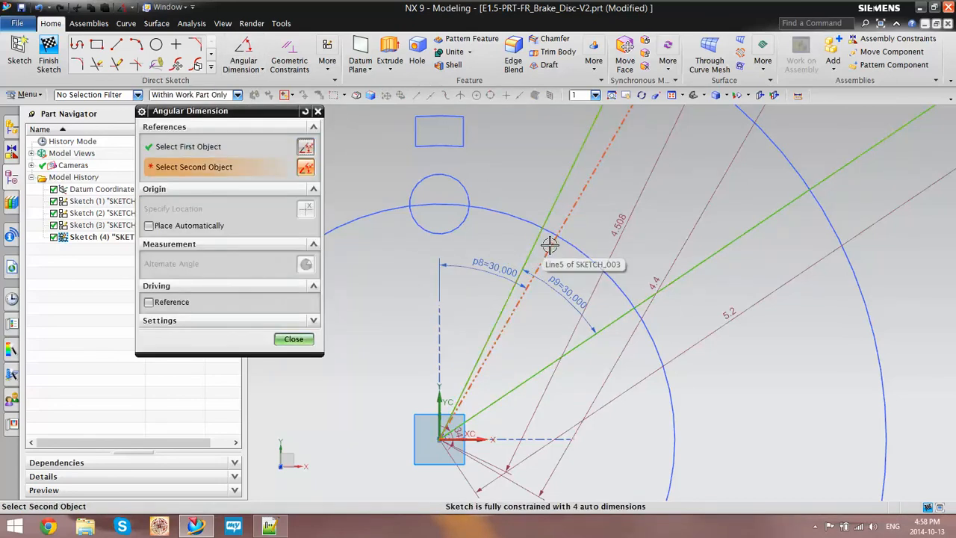
click(551, 247)
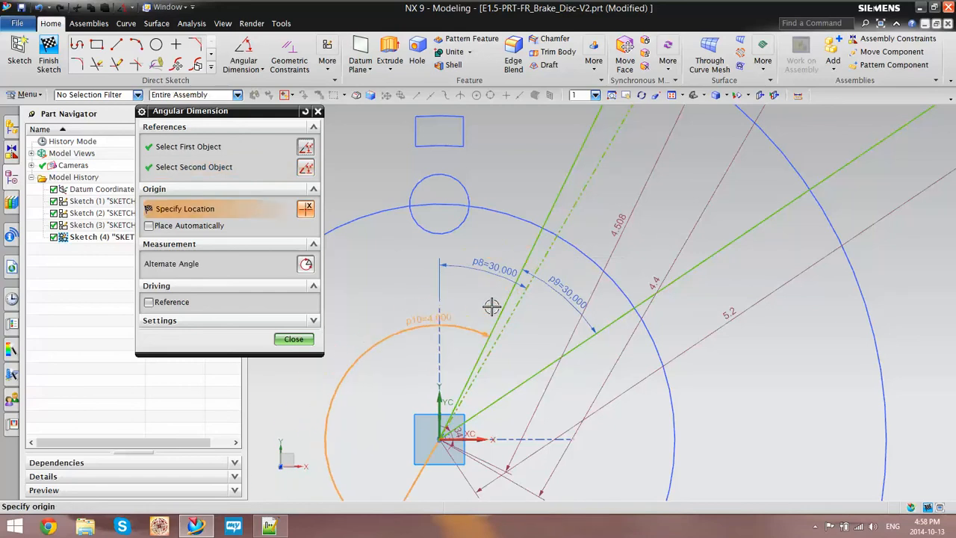
click(560, 216)
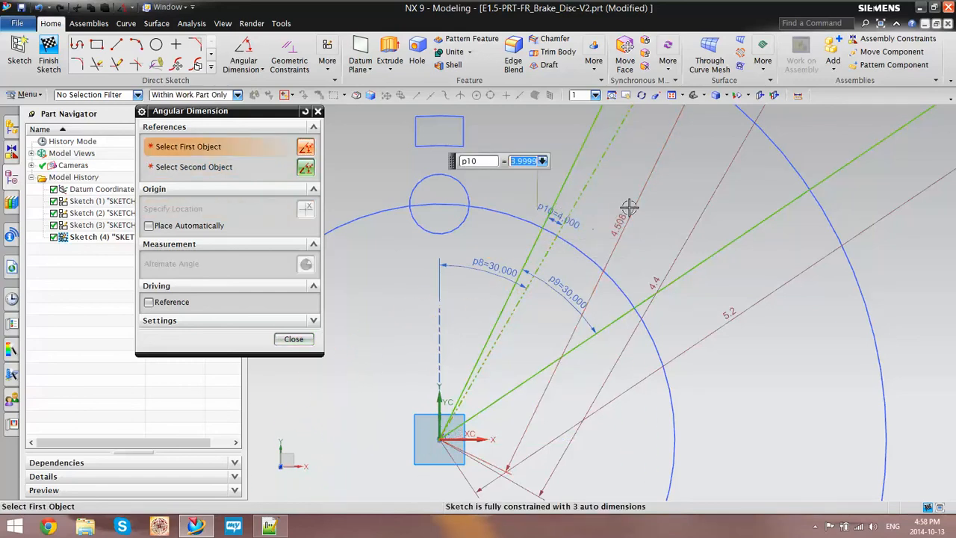
text(p9/2)
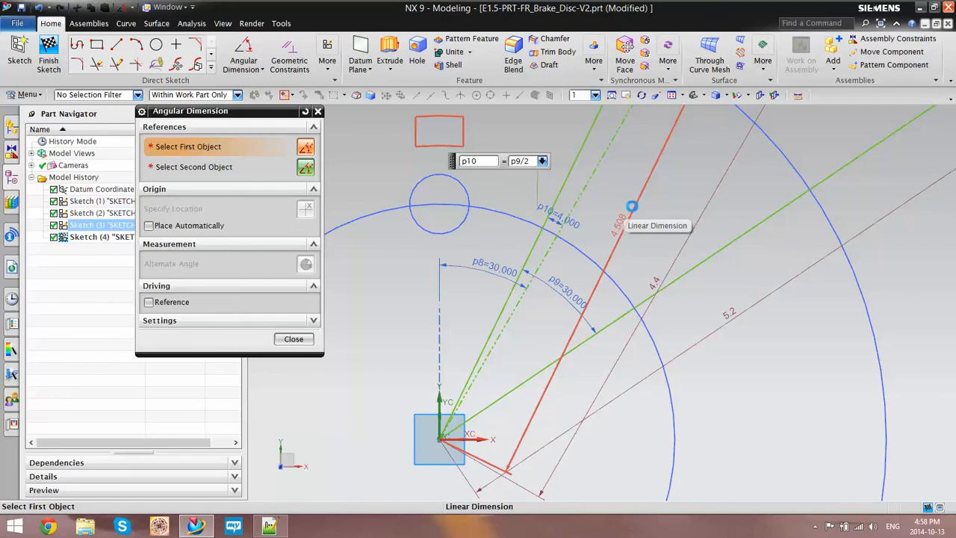
key(Return)
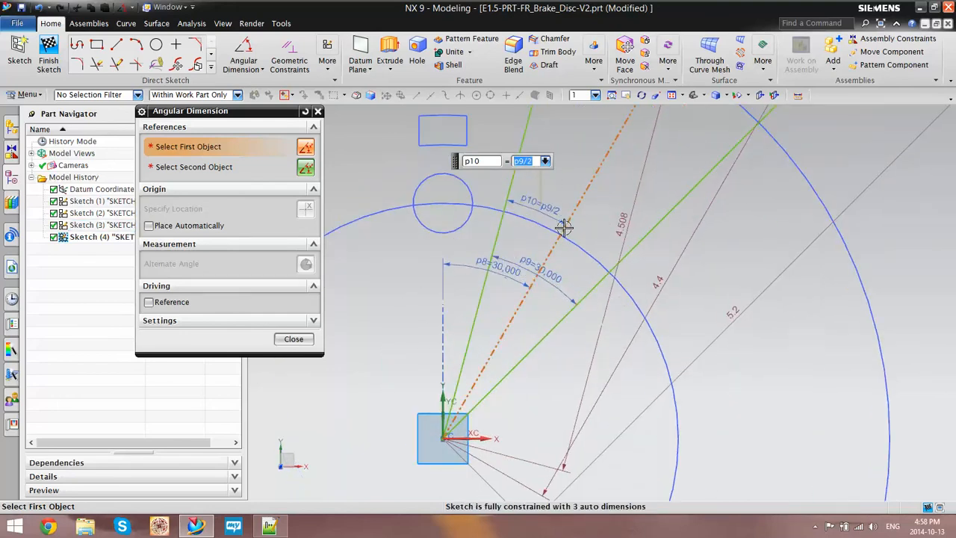
scroll(564, 228, down, 4)
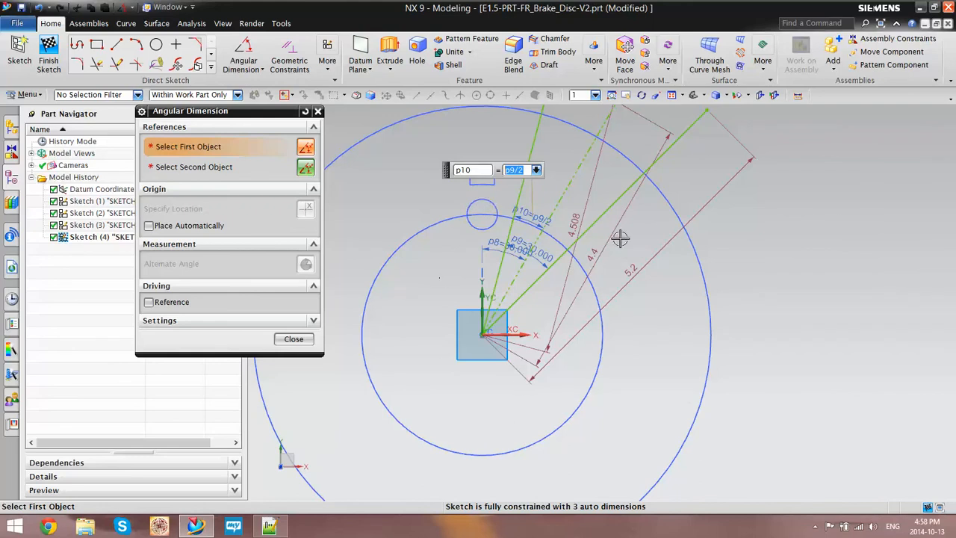
click(294, 339)
scroll(485, 297, down, 4)
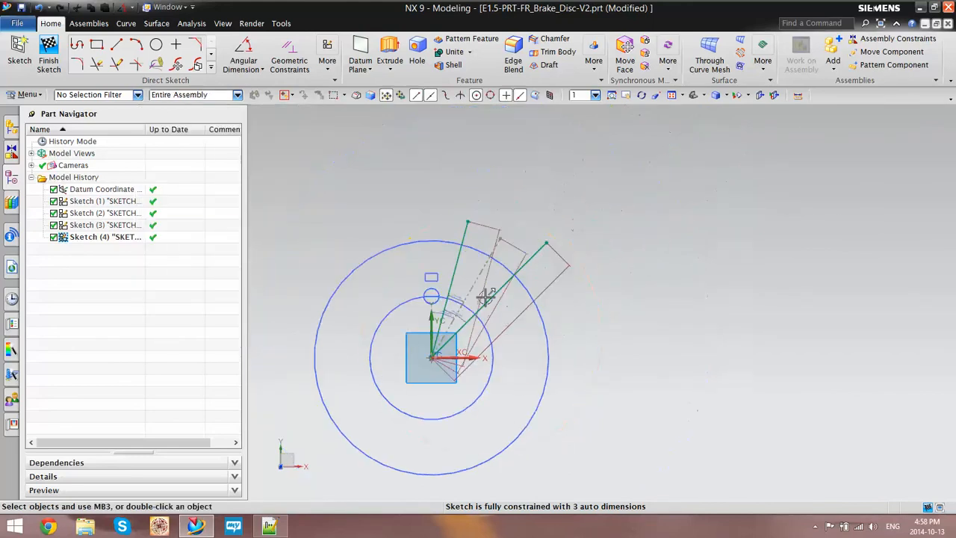
scroll(486, 297, up, 2)
scroll(618, 249, down, 2)
scroll(547, 303, up, 5)
scroll(566, 258, down, 4)
scroll(506, 257, up, 2)
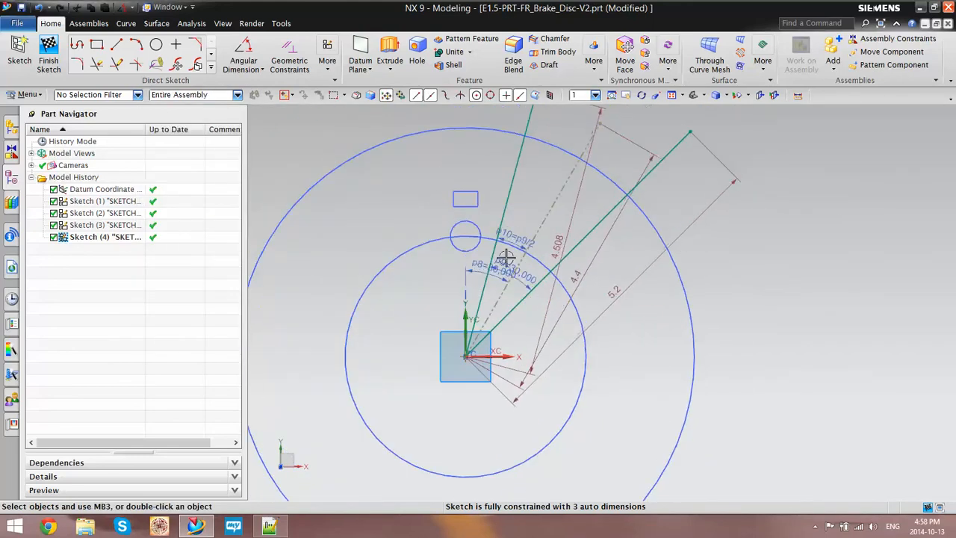
- Switch to the reference part M01-PRT-BRAKE_DISC-B1 and measure the diameter of the inner arc in the large scallop beside the Y axis
click(182, 9)
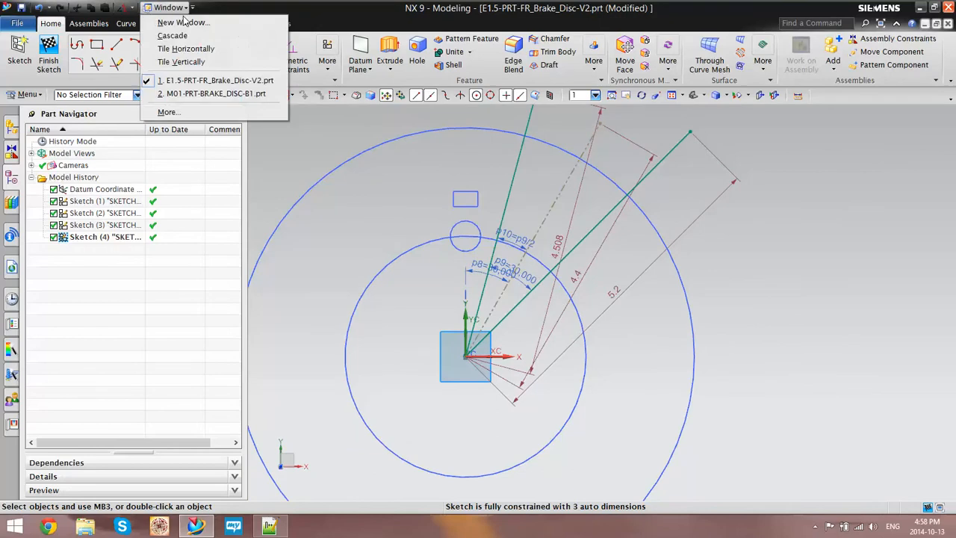
click(198, 92)
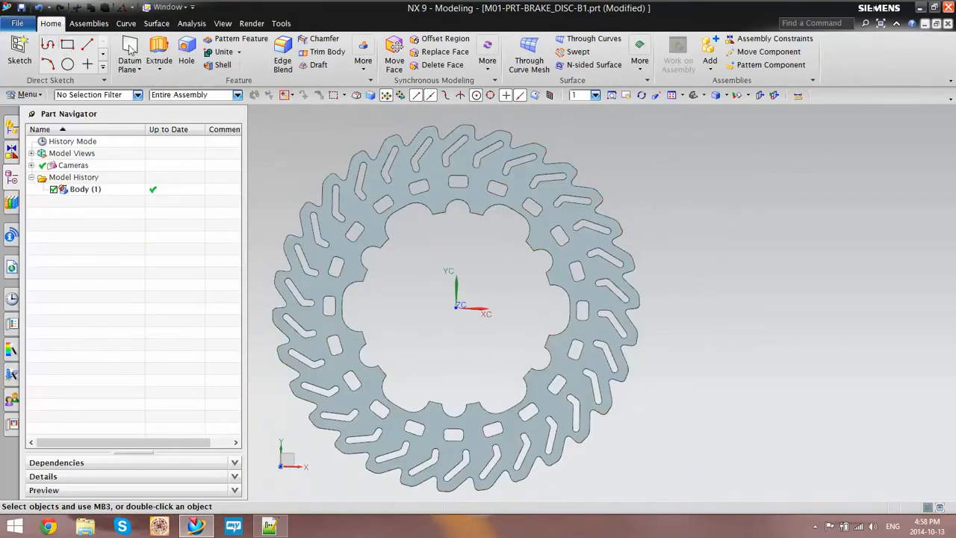
click(192, 23)
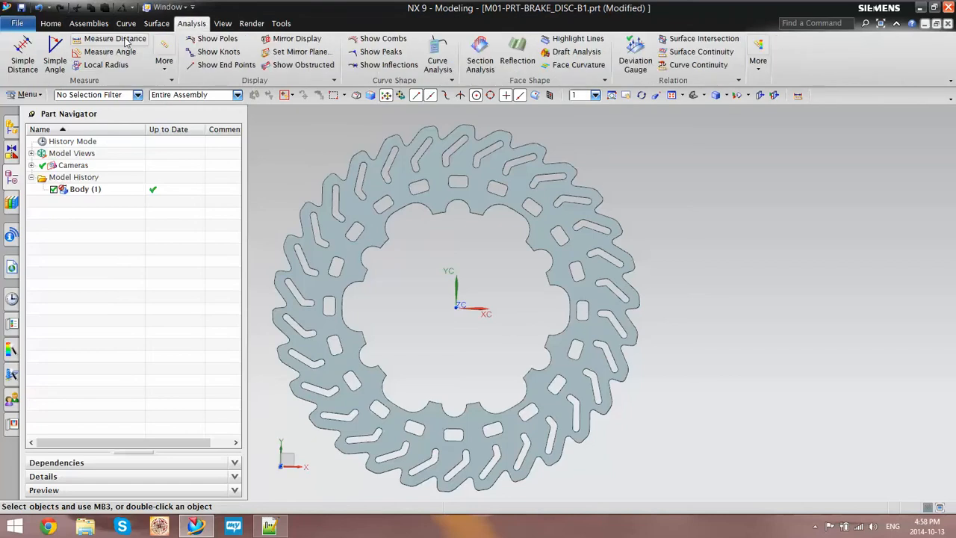
click(119, 39)
click(217, 144)
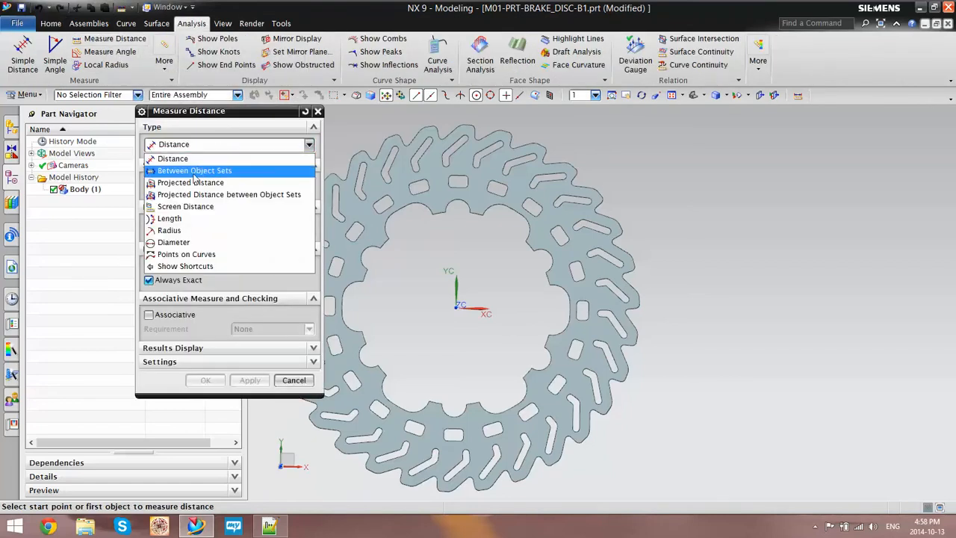
click(214, 242)
scroll(450, 224, up, 5)
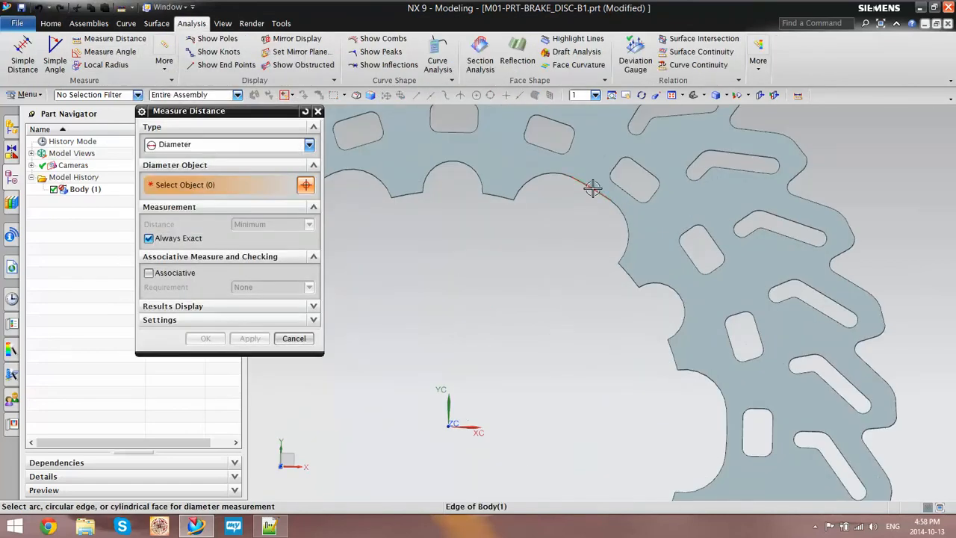
click(591, 188)
scroll(550, 171, down, 5)
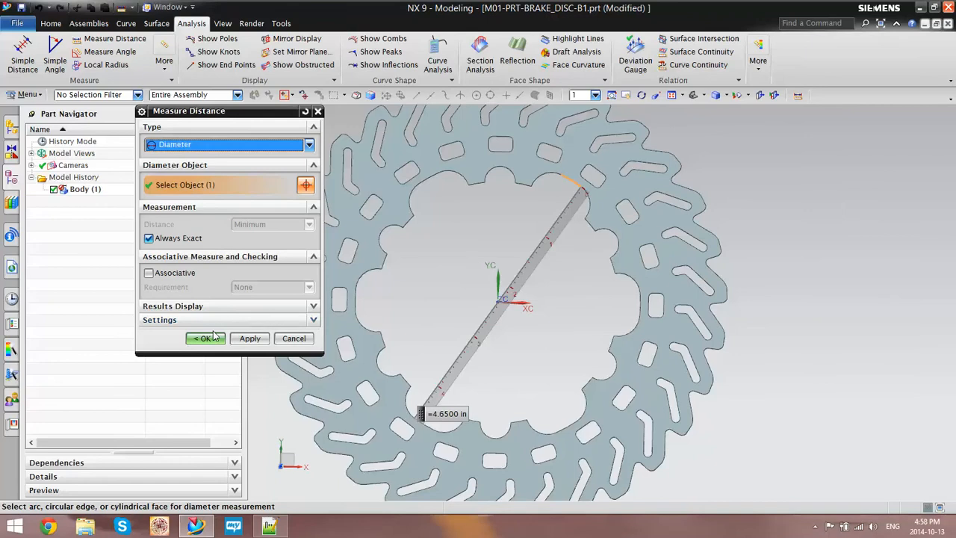
click(207, 338)
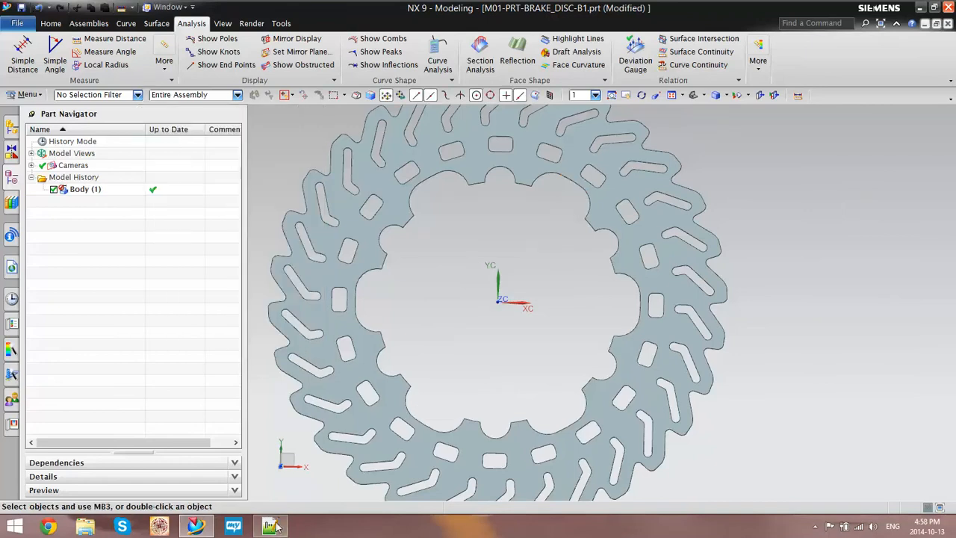
- Return to the part E1.5-PRT-FR_Brake_Disc-V2 and reopen Sketch (4) with the constrained radial lines
click(199, 527)
click(198, 527)
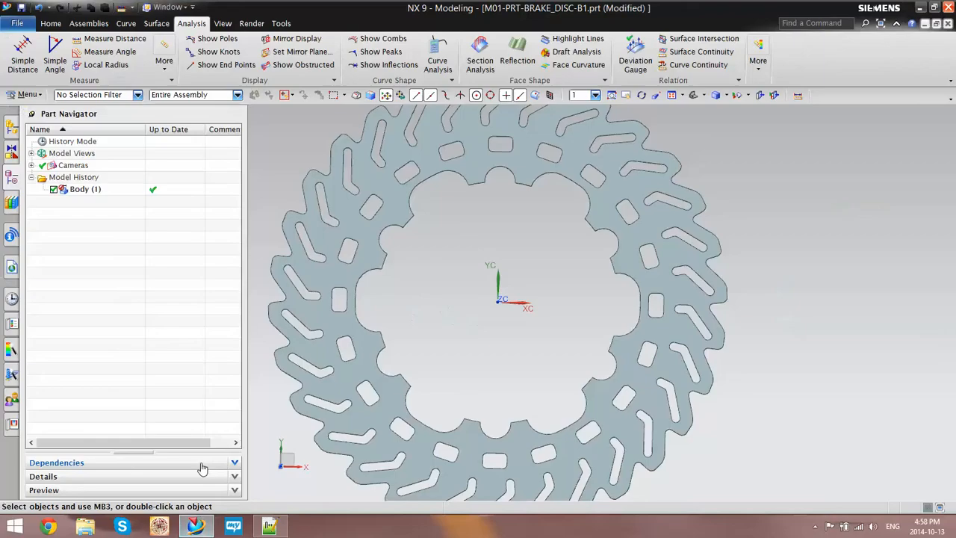
click(191, 7)
click(217, 82)
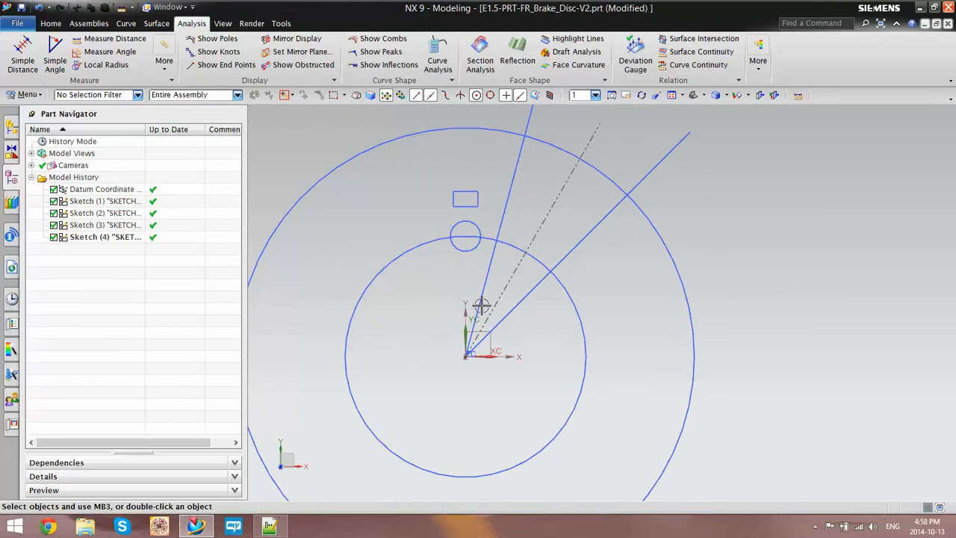
double_click(104, 236)
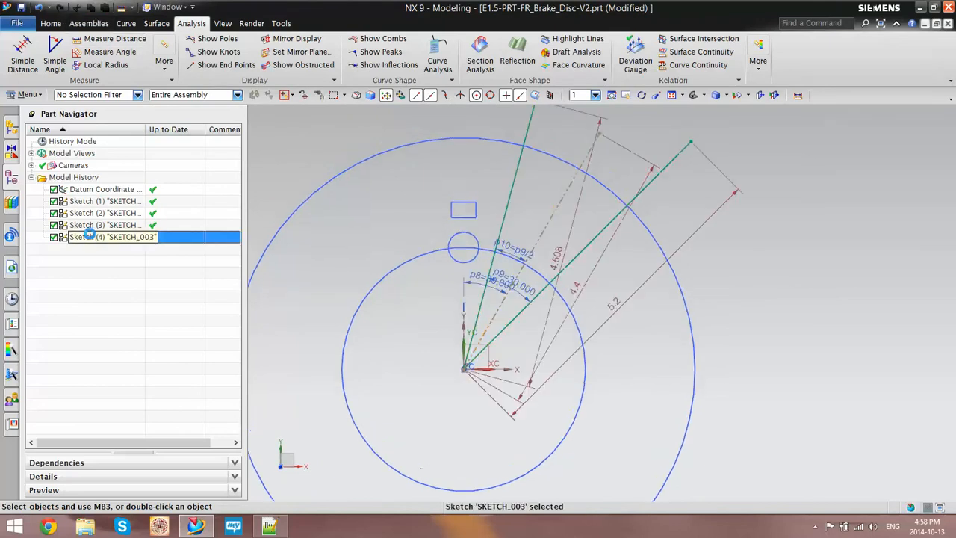
- Sketch a circle centred on the origin, about 6.2 in in diameter, crossing the radial lines
click(51, 23)
click(156, 44)
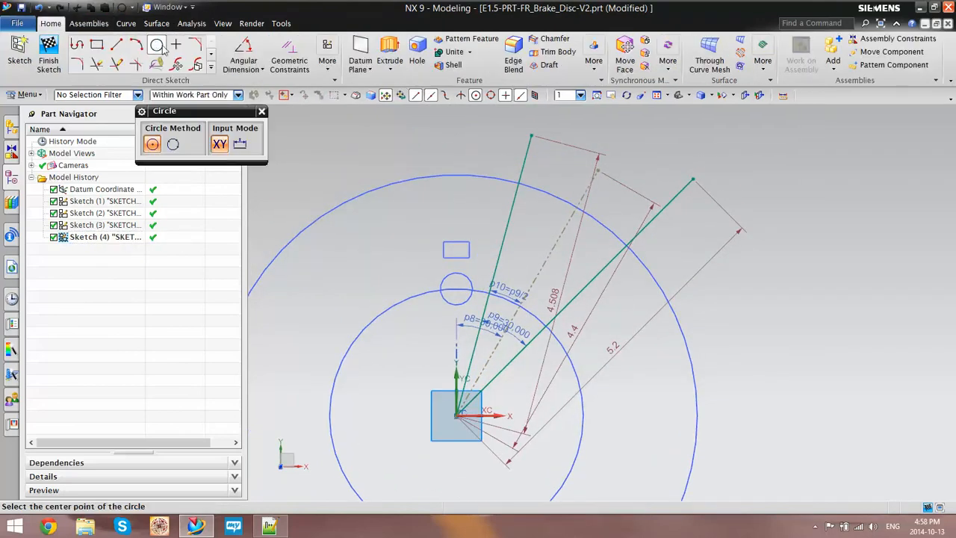
click(456, 415)
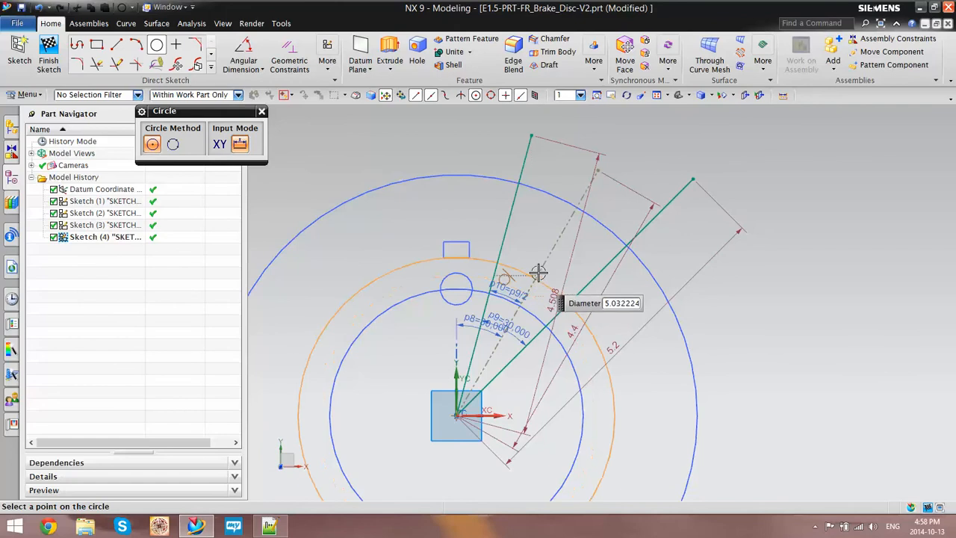
click(525, 234)
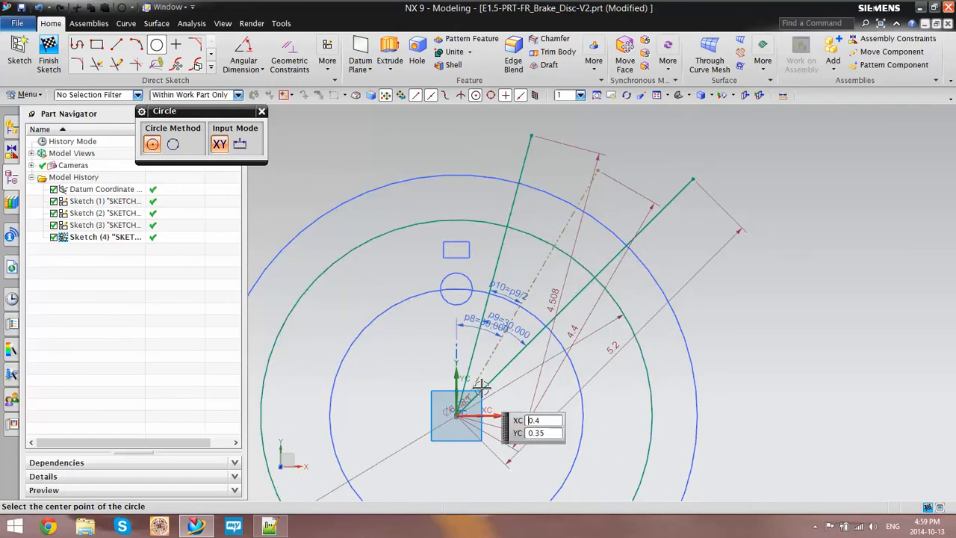
- Set the diameter of the origin-centred circle crossing the radial lines to 4.65 in
key(Escape)
double_click(420, 438)
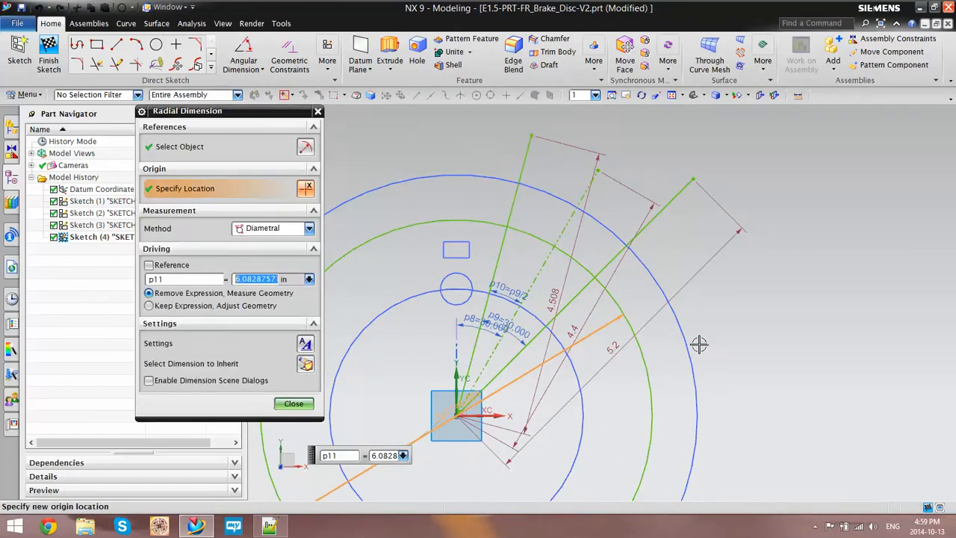
text(4)
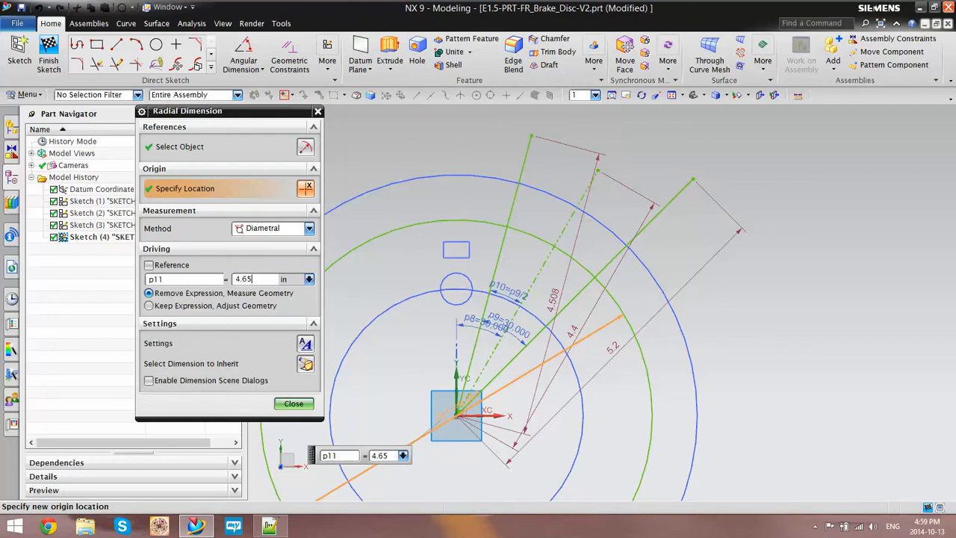
text(.65)
key(Return)
click(293, 403)
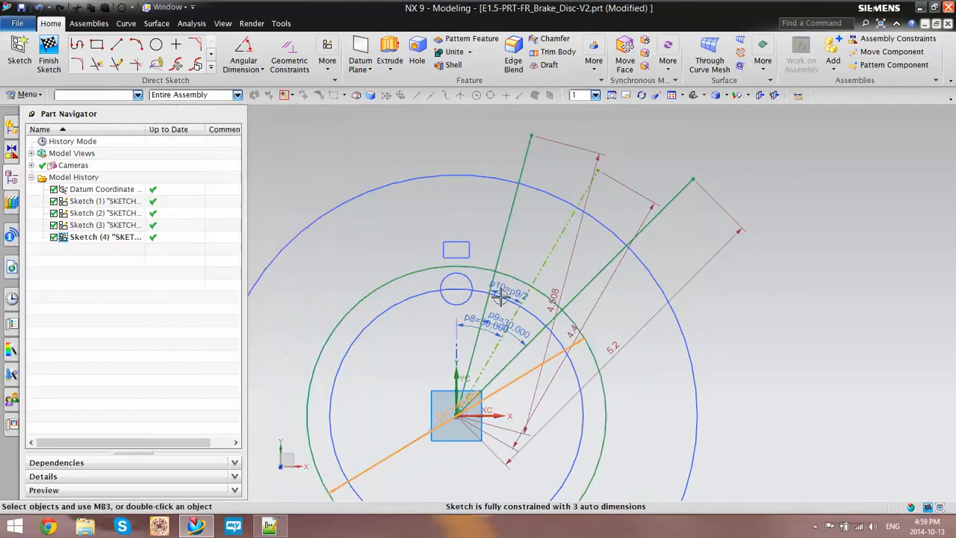
- Trim the 4.65 in circle to the arc between the two solid radial lines and remove the line portions beyond it
scroll(502, 297, down, 2)
scroll(518, 314, up, 5)
scroll(518, 242, down, 3)
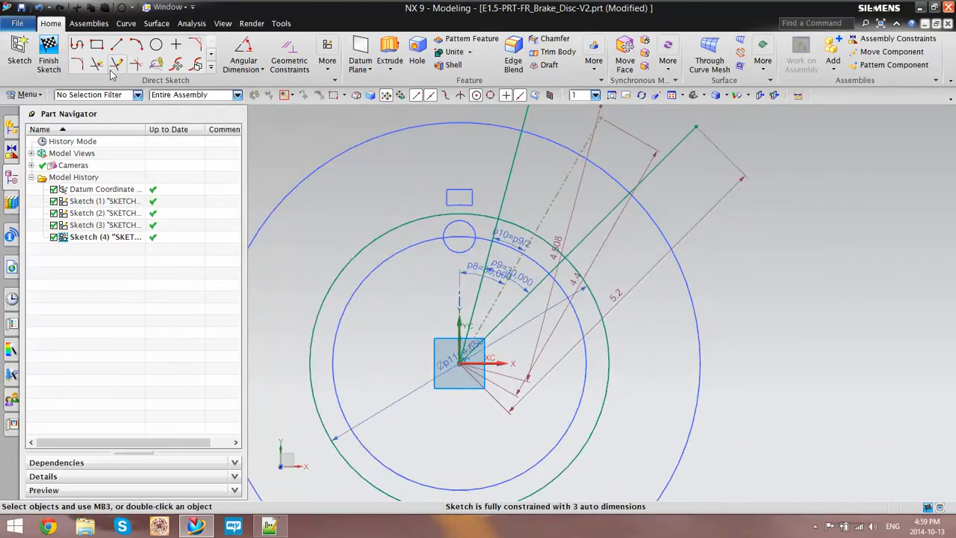
click(97, 64)
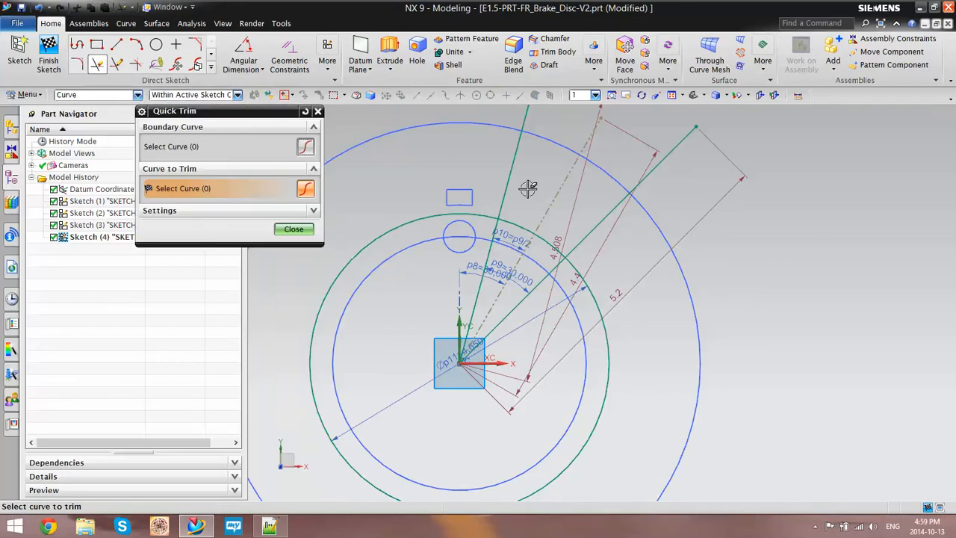
scroll(525, 192, up, 3)
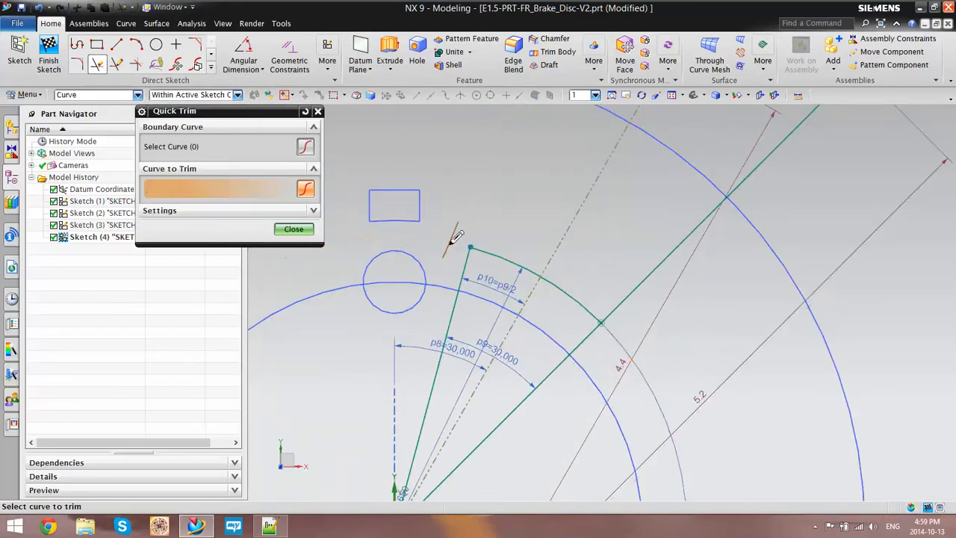
scroll(490, 187, down, 3)
scroll(567, 269, up, 4)
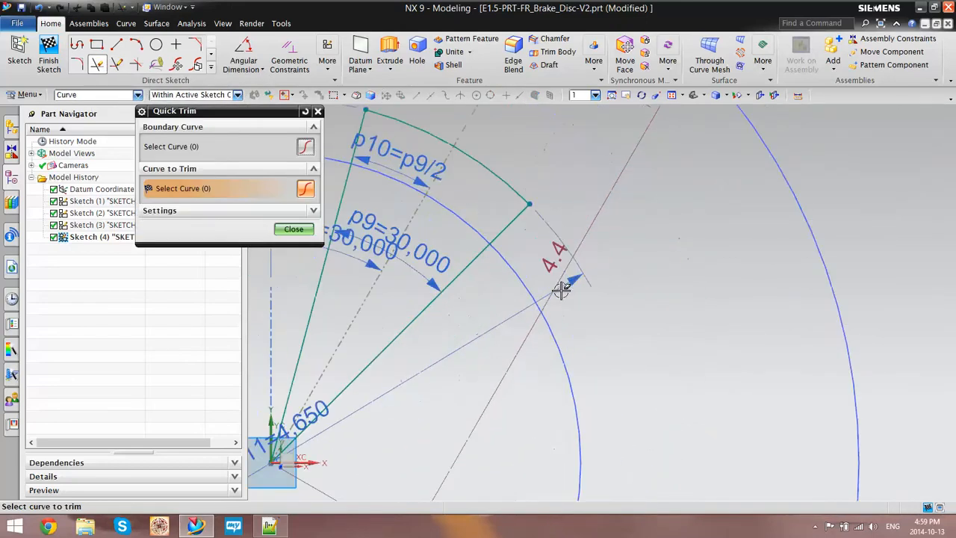
scroll(543, 288, down, 2)
scroll(469, 282, up, 2)
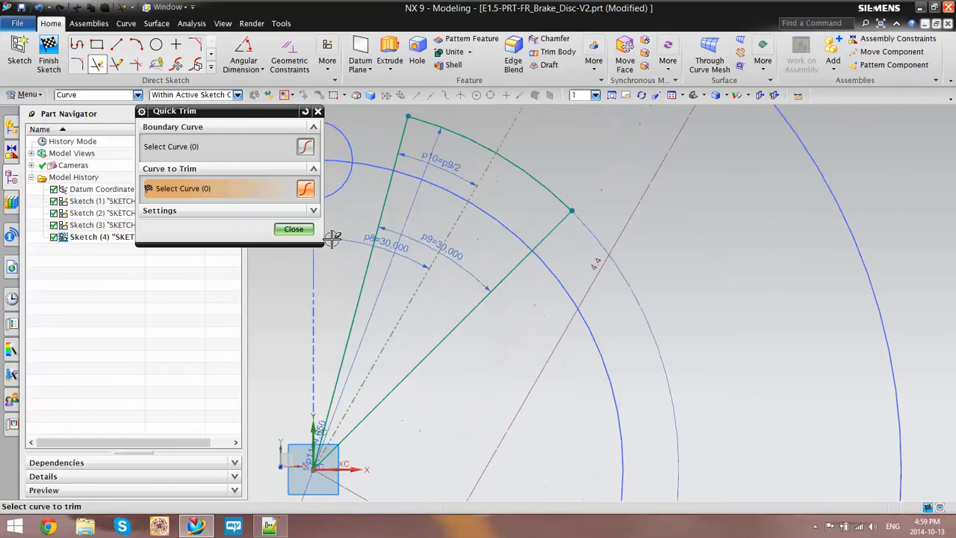
click(294, 229)
- Sketch a circle centred on the origin through a point on the disc's existing inner circle
scroll(550, 226, down, 4)
key(o)
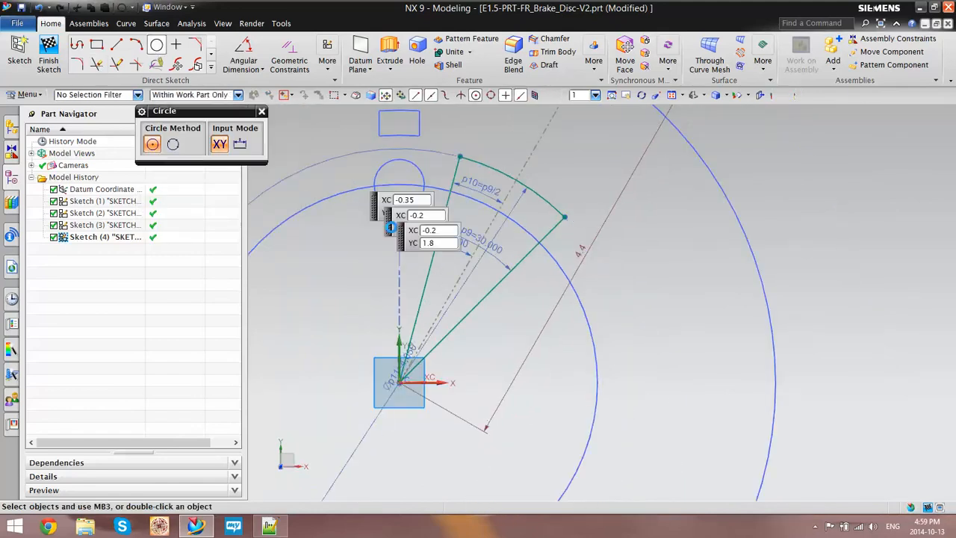
click(399, 382)
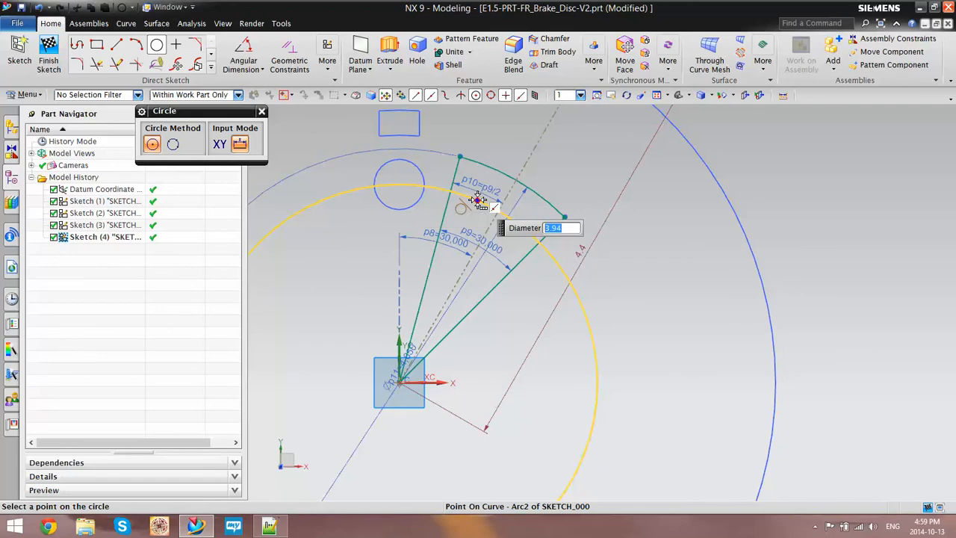
click(479, 201)
click(557, 209)
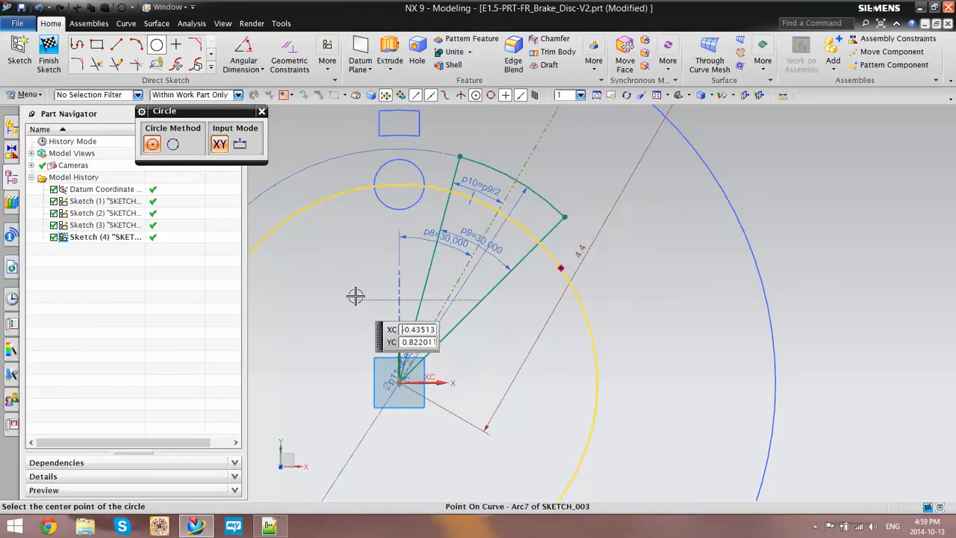
key(Escape)
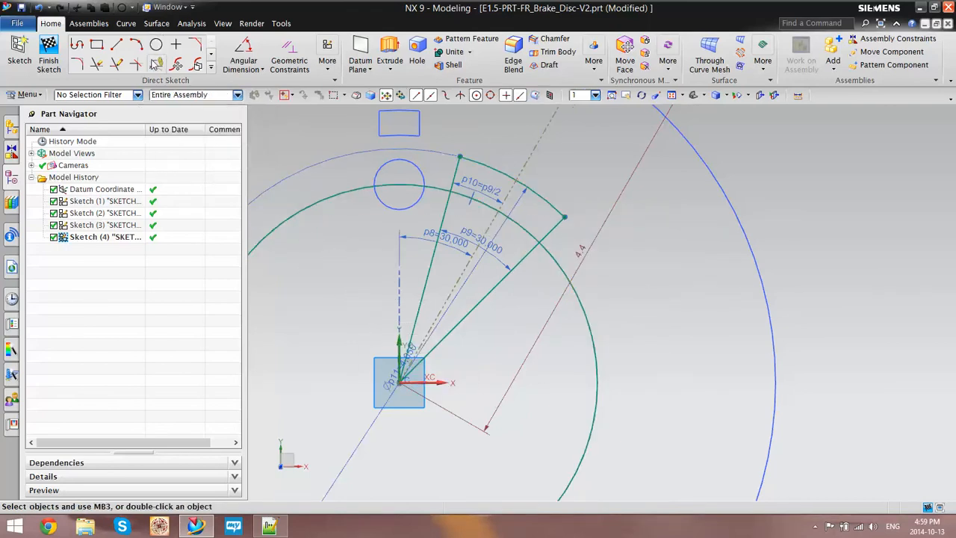
- Trim the inner circle outside the two radial lines and cut both lines back to it, leaving a closed scallop profile
click(98, 65)
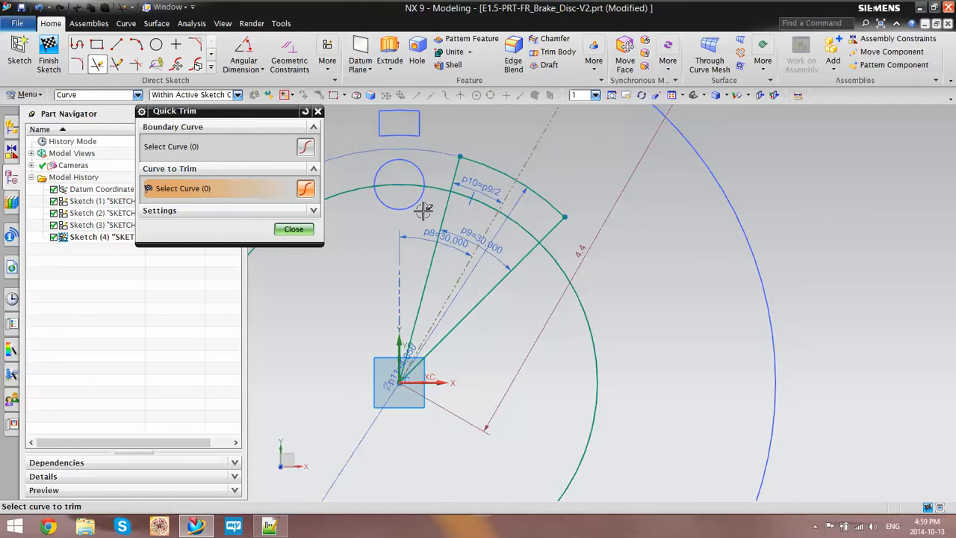
click(444, 188)
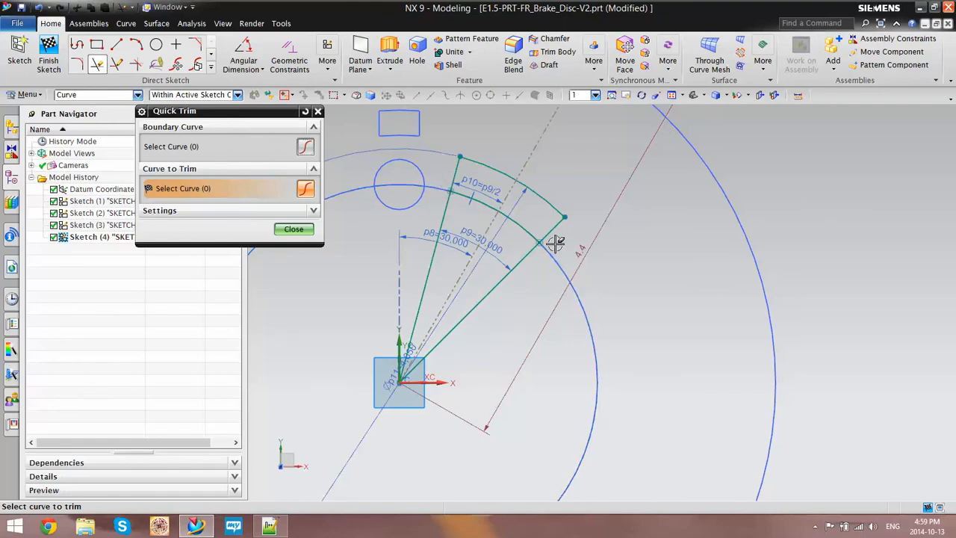
click(482, 277)
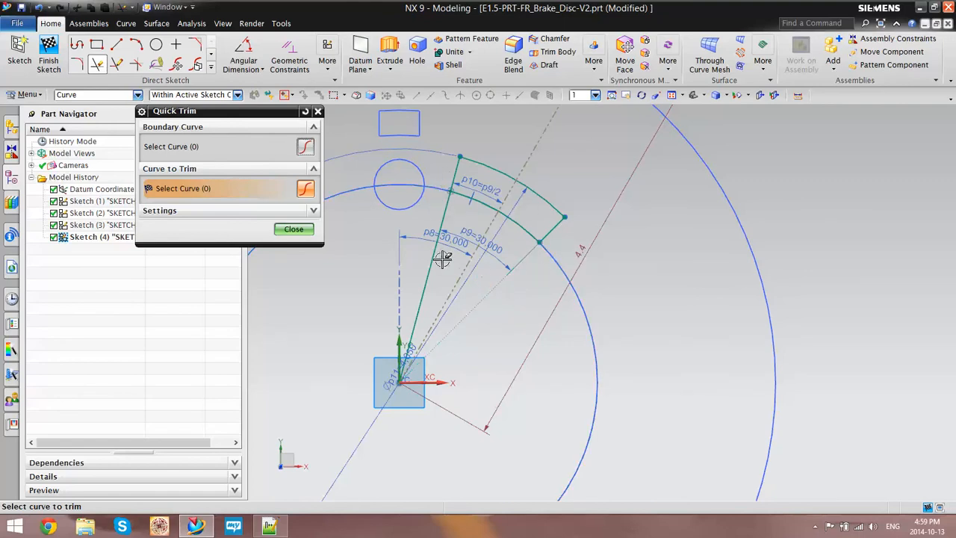
click(431, 256)
click(295, 230)
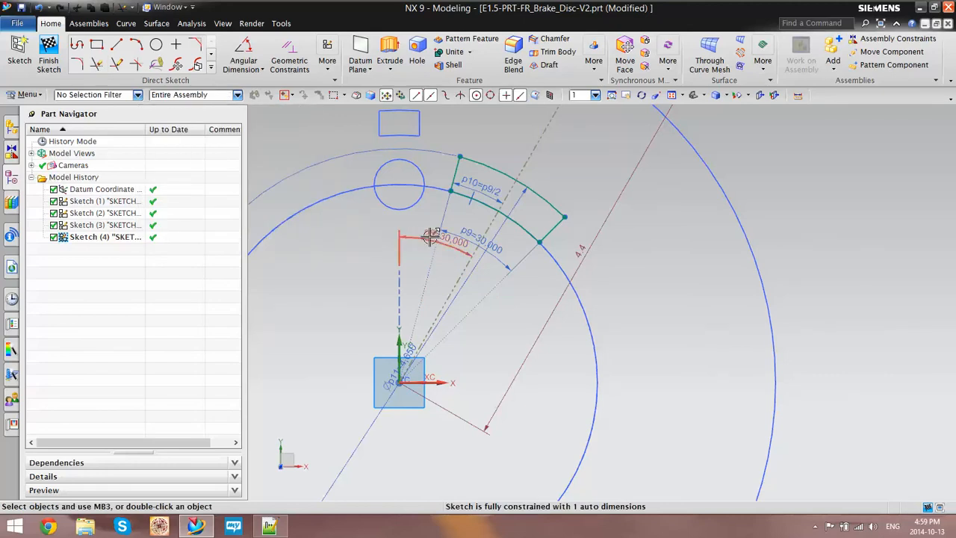
- Trim the dashed reference line beyond the scallop's outer arc and finish the sketch
scroll(500, 209, down, 3)
scroll(504, 202, up, 5)
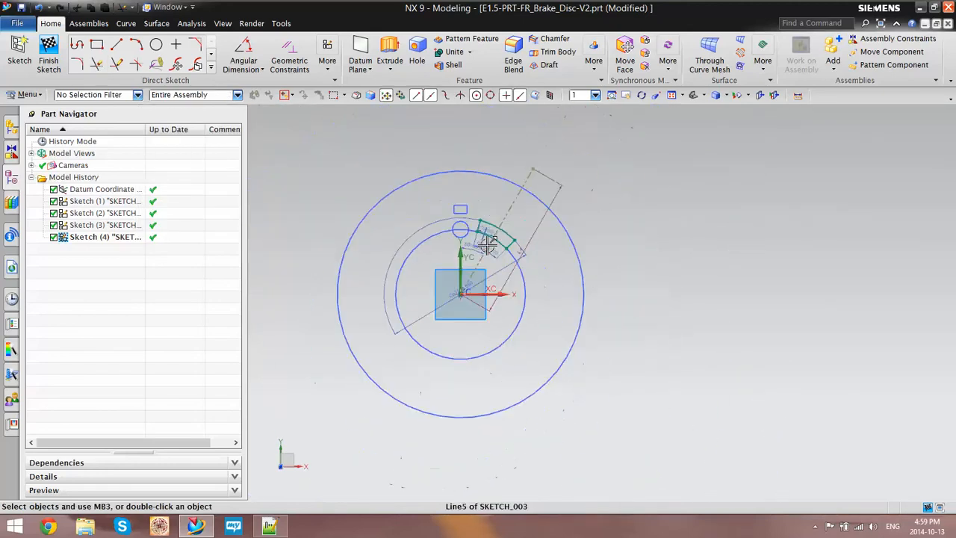
scroll(523, 196, down, 4)
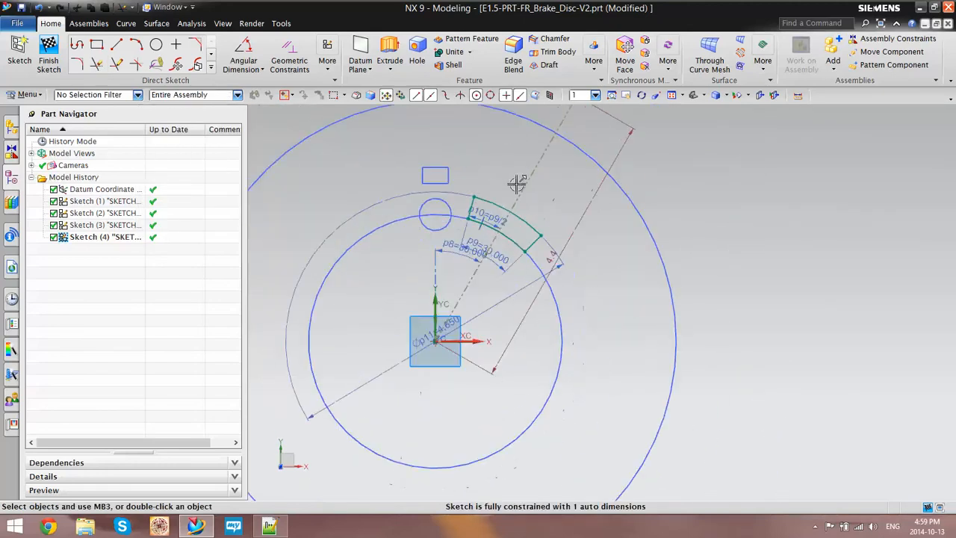
click(99, 65)
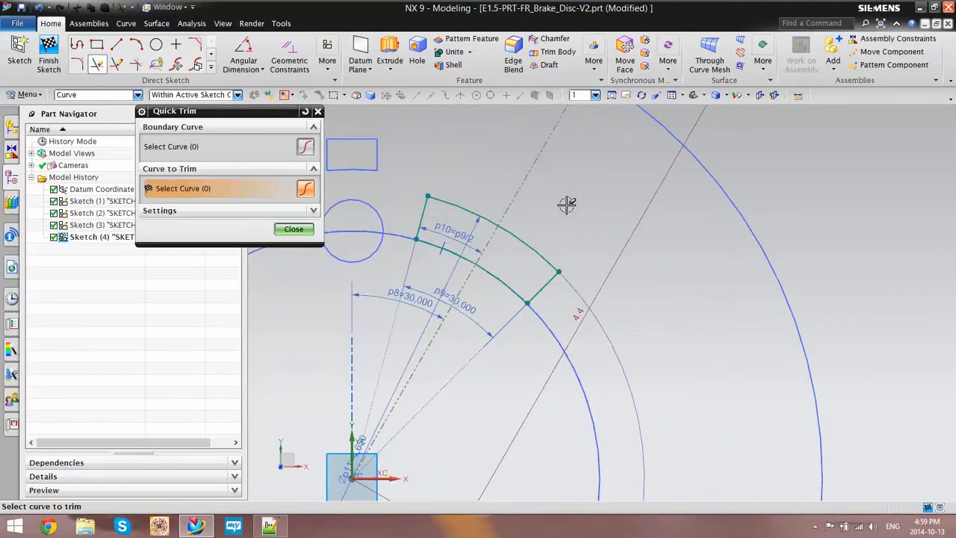
click(294, 229)
scroll(530, 171, up, 3)
scroll(447, 222, down, 3)
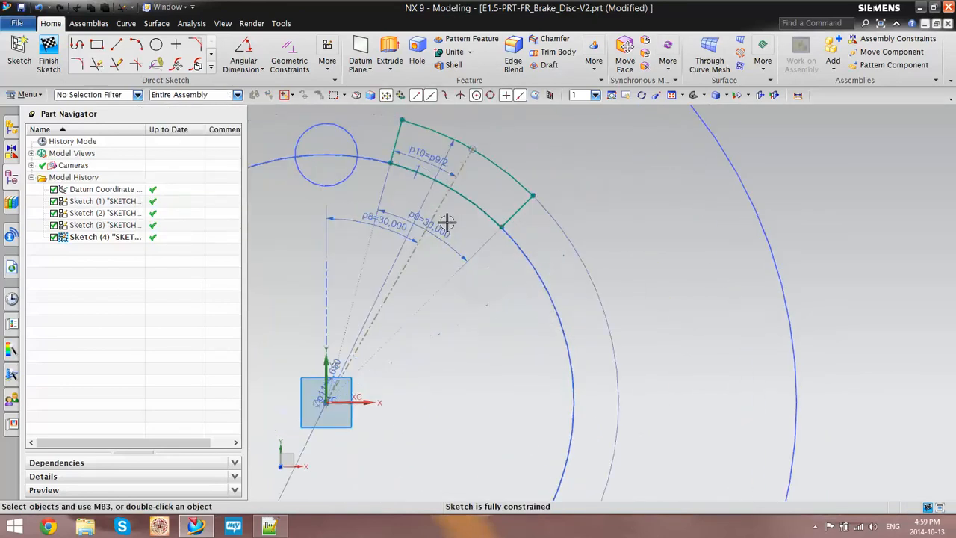
scroll(523, 298, up, 3)
scroll(509, 288, down, 2)
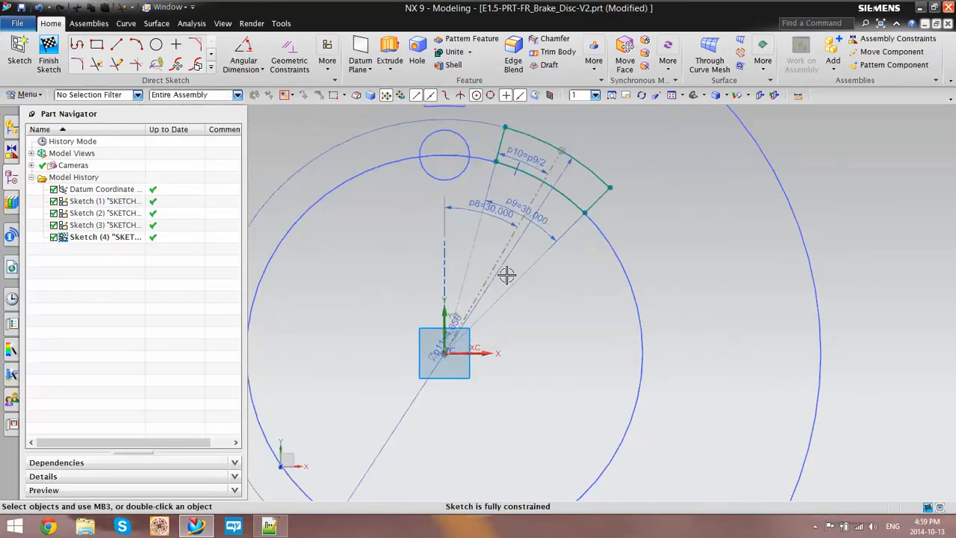
click(49, 53)
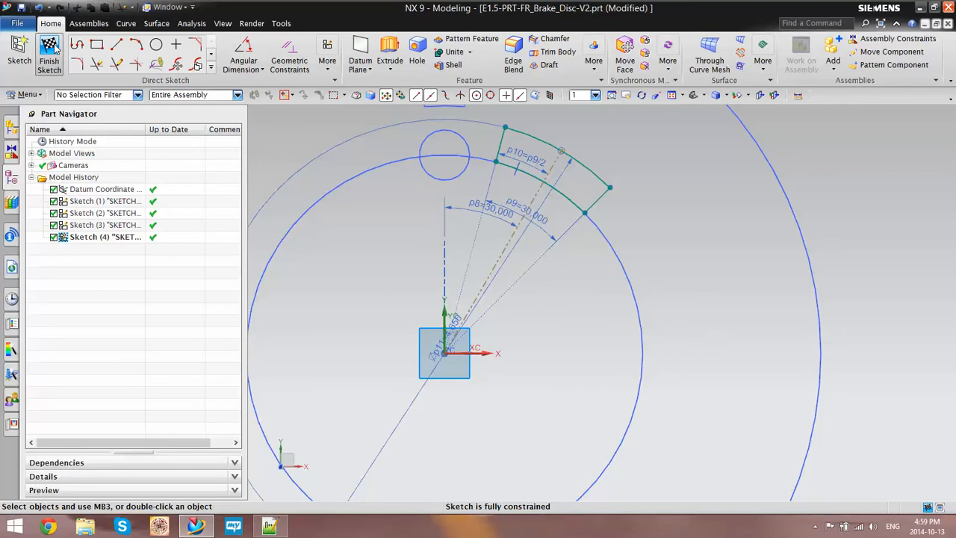
- Switch to the reference part M01-PRT-BRAKE_DISC-B1 and inspect the angled slots near the Y axis
scroll(557, 235, up, 2)
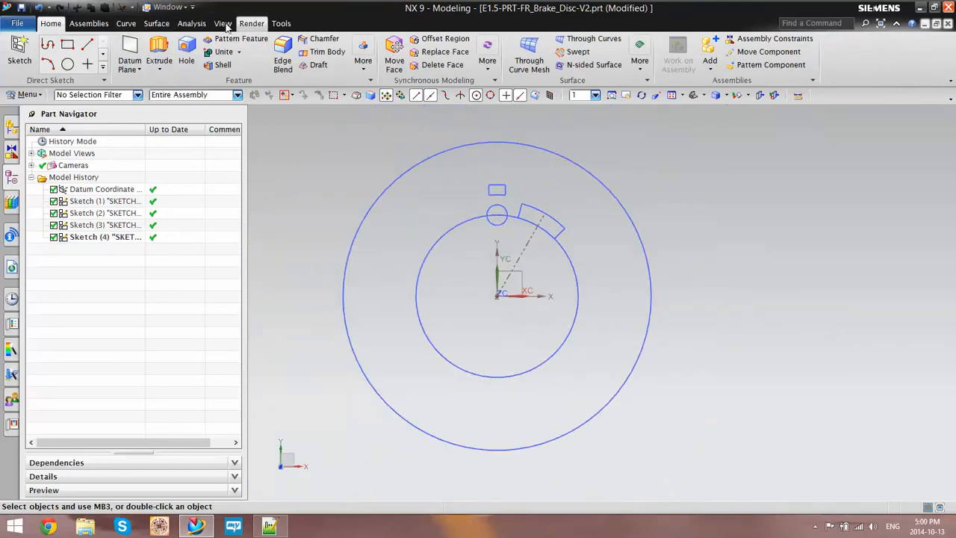
click(186, 9)
click(215, 94)
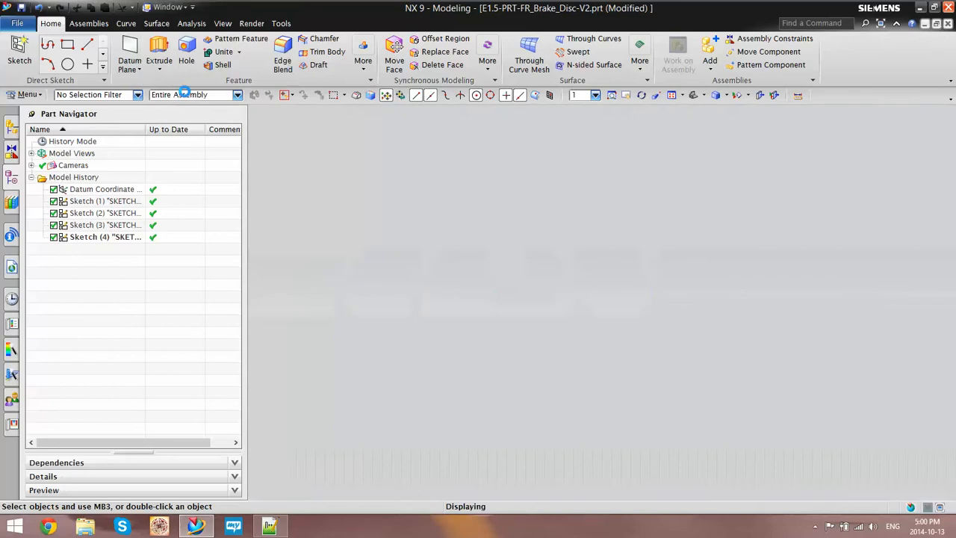
scroll(466, 183, down, 4)
scroll(450, 198, down, 2)
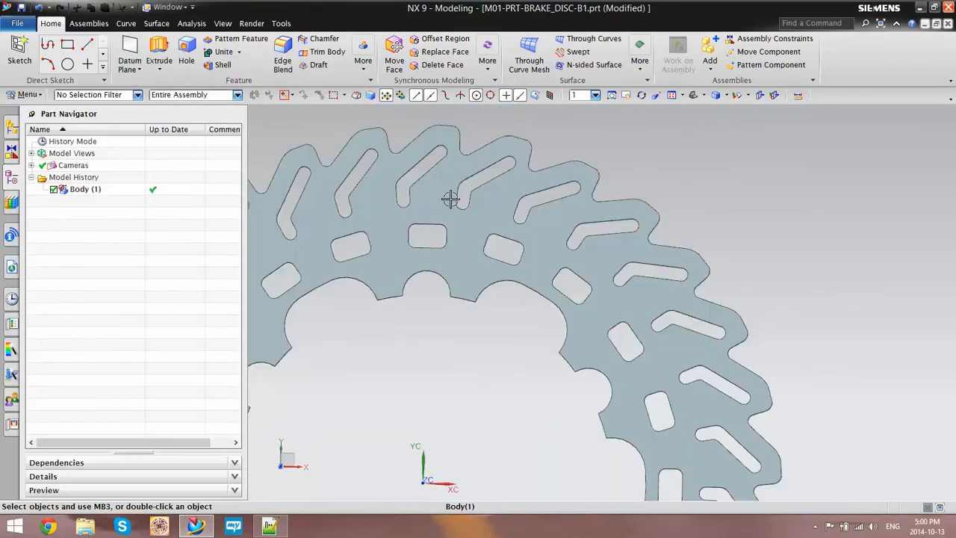
scroll(479, 175, up, 3)
scroll(475, 187, down, 2)
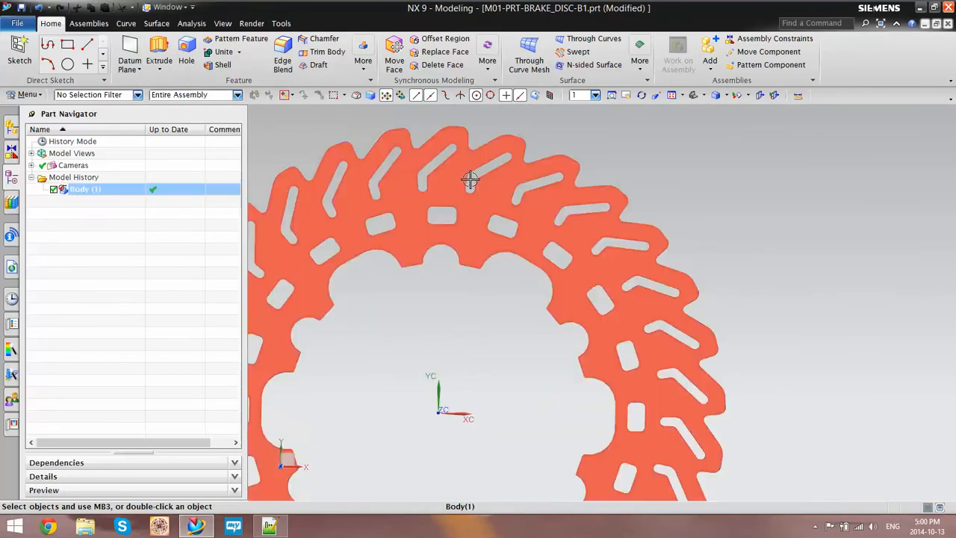
- Measure the distance from the arc centre of an angled slot's inner end near the Y axis to the disc centre
click(189, 24)
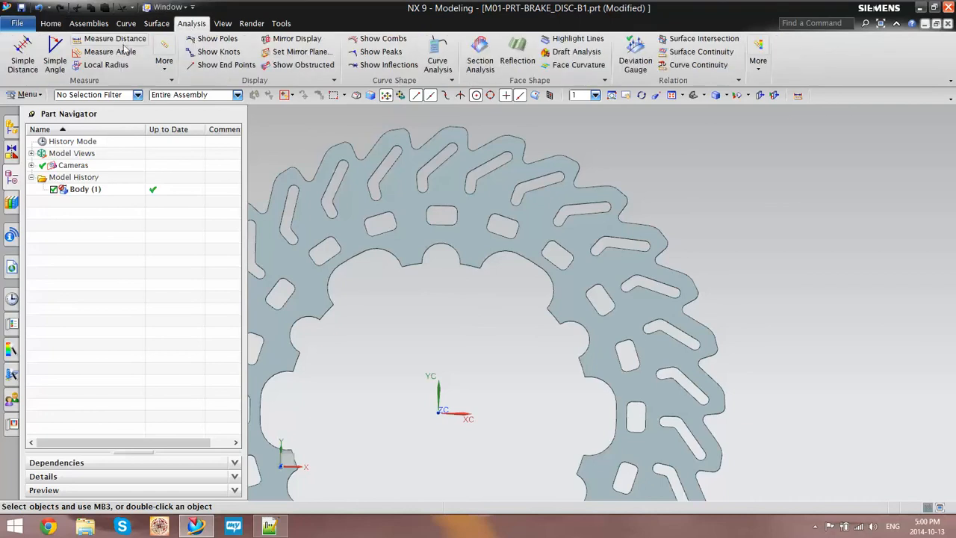
click(97, 40)
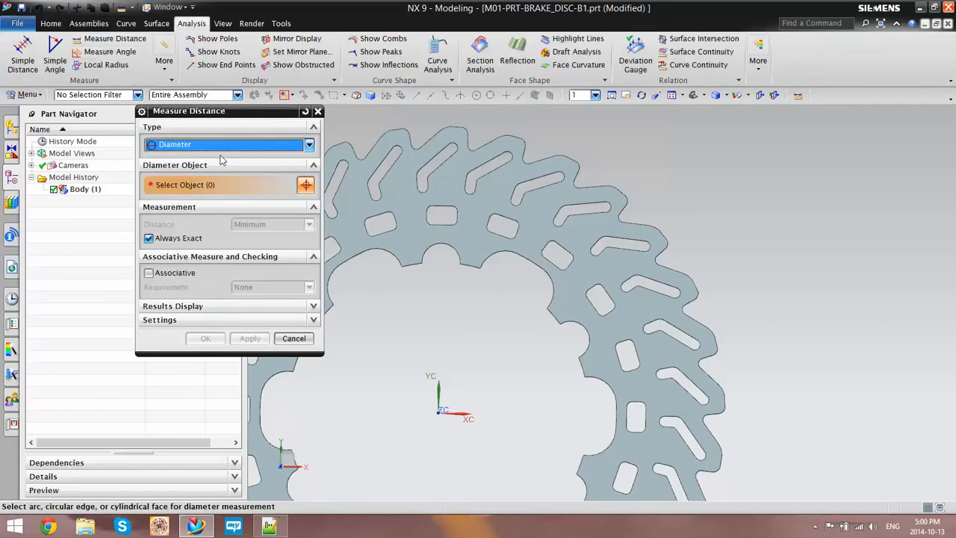
scroll(463, 194, up, 4)
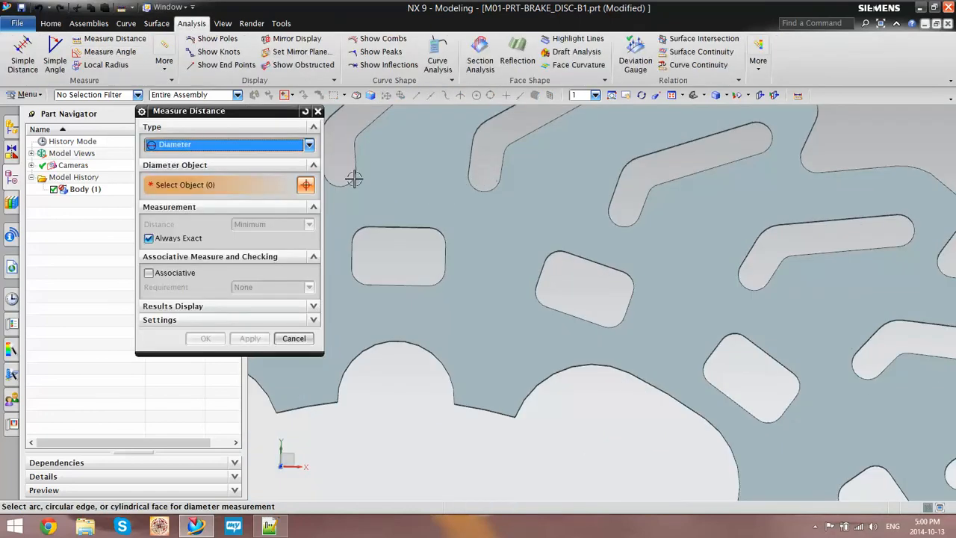
click(277, 145)
click(235, 157)
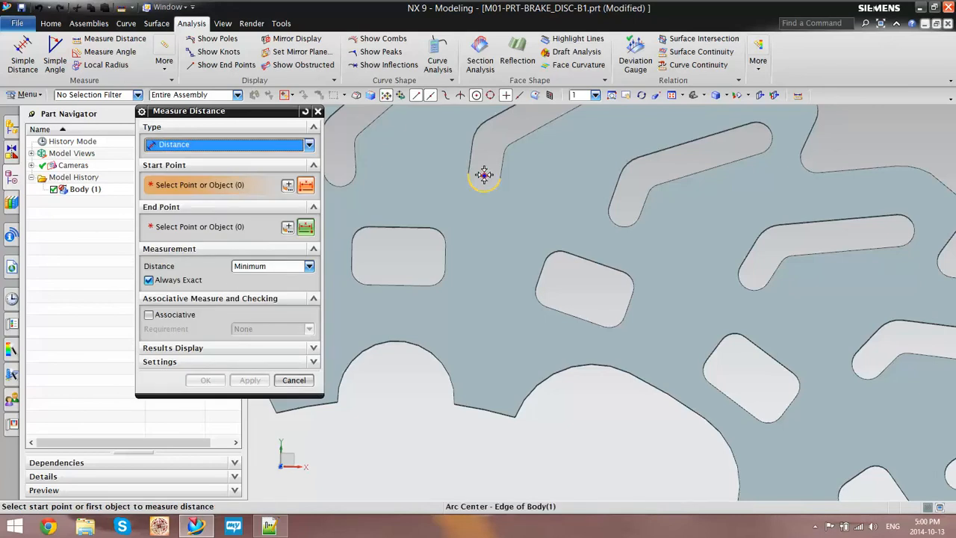
click(485, 174)
scroll(515, 166, down, 5)
scroll(512, 316, up, 3)
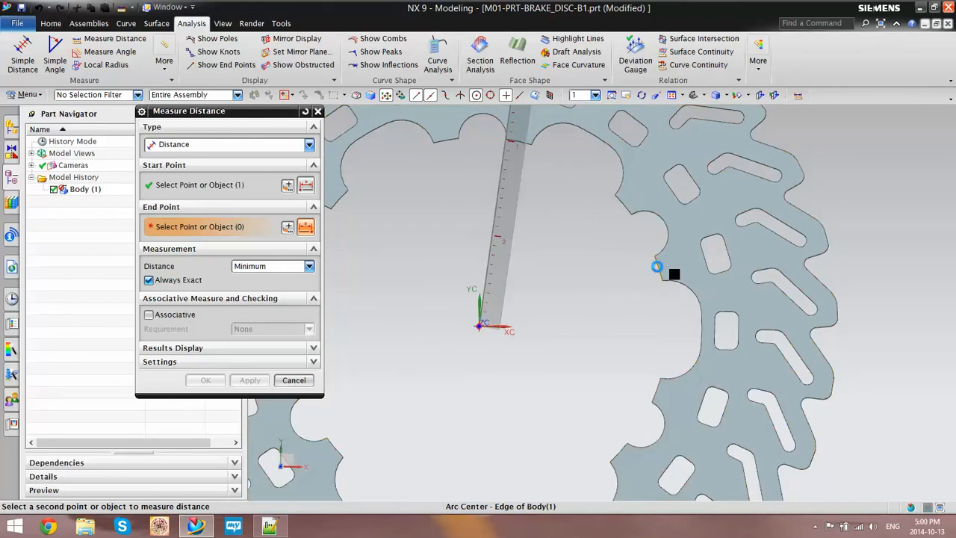
click(657, 267)
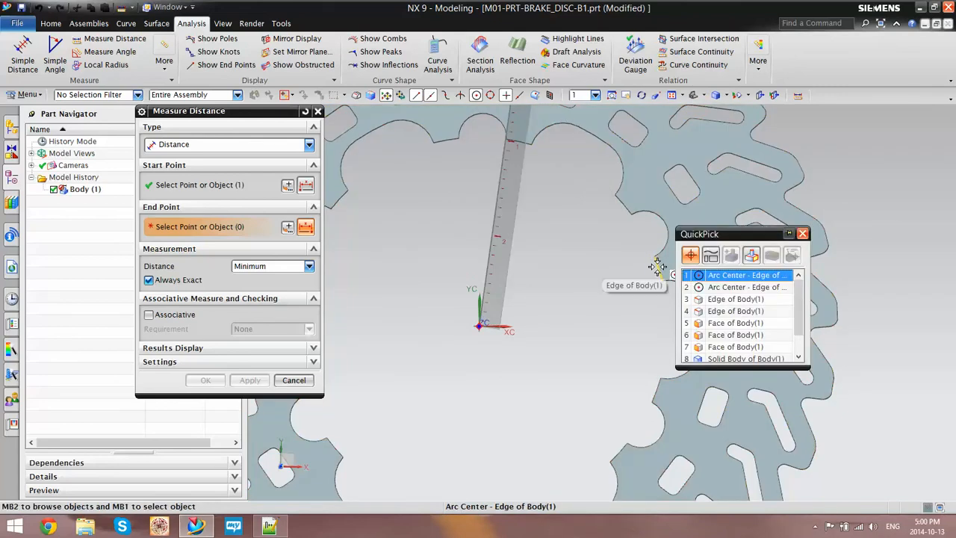
click(711, 277)
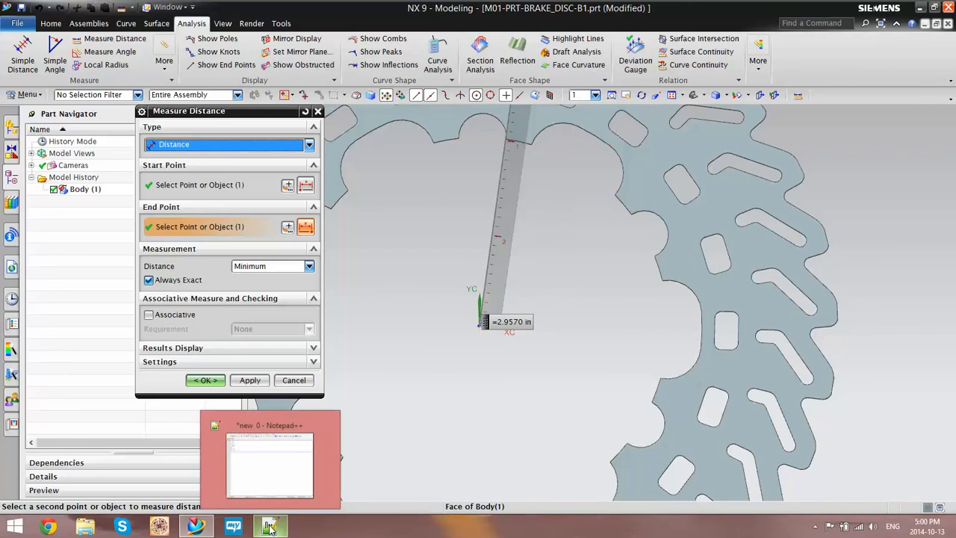
- Switch to Notepad++ and record 2.957 as a new line in the measurement list
click(269, 528)
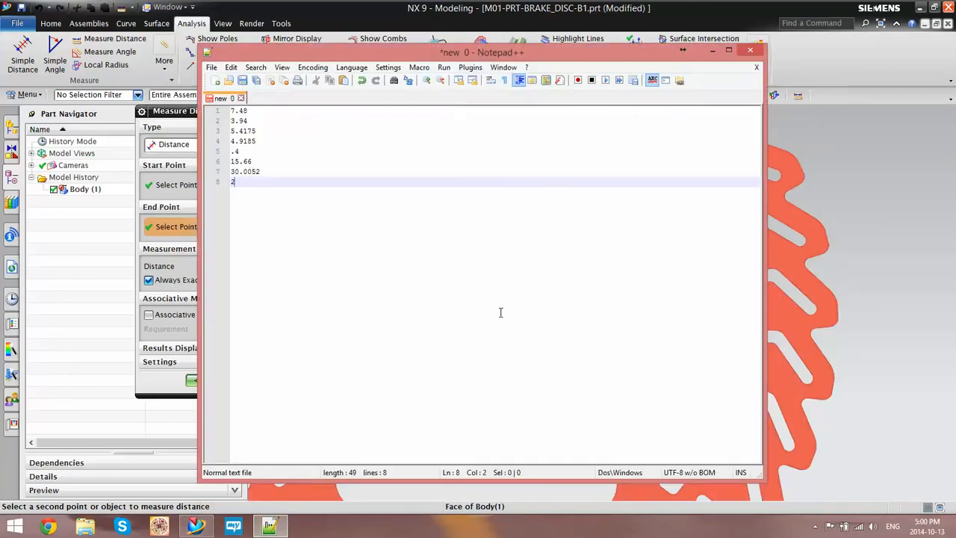
text(2.957)
key(Return)
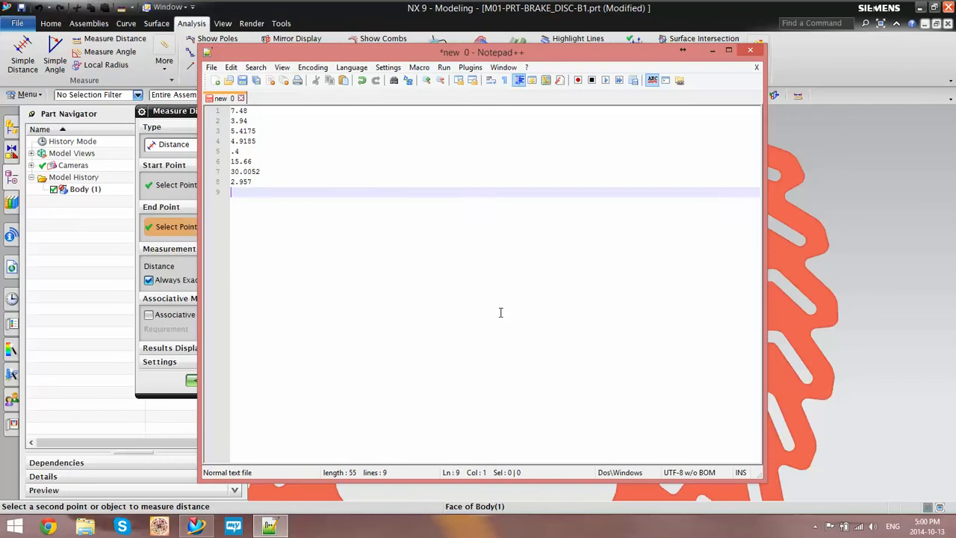
- Measure the distance from the centre of a slot's rounded outer end to the brake disc's centre
click(172, 382)
click(206, 380)
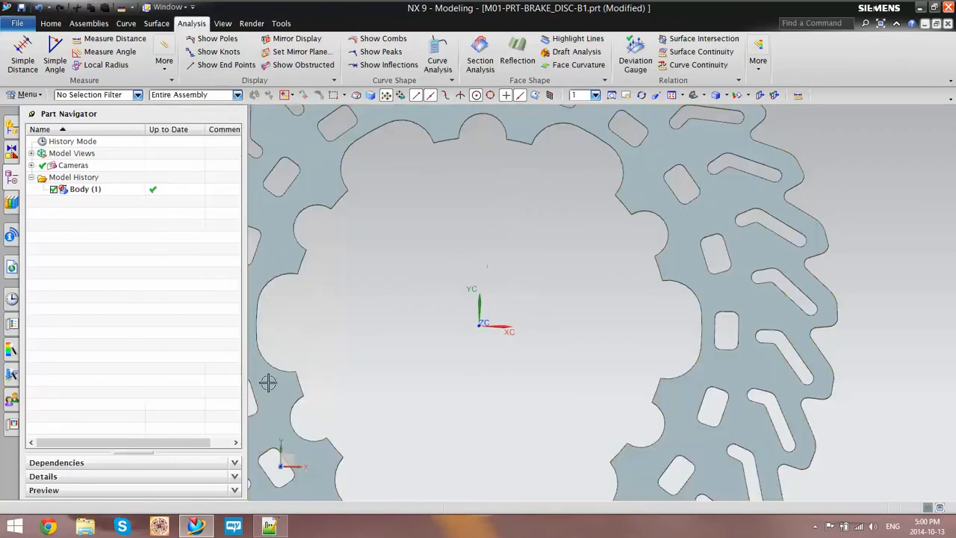
click(87, 38)
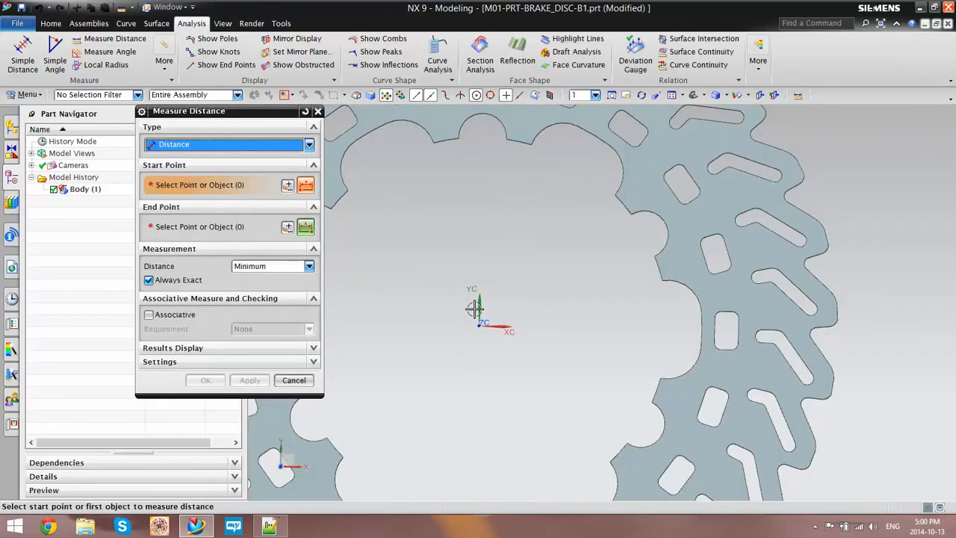
scroll(389, 326, down, 3)
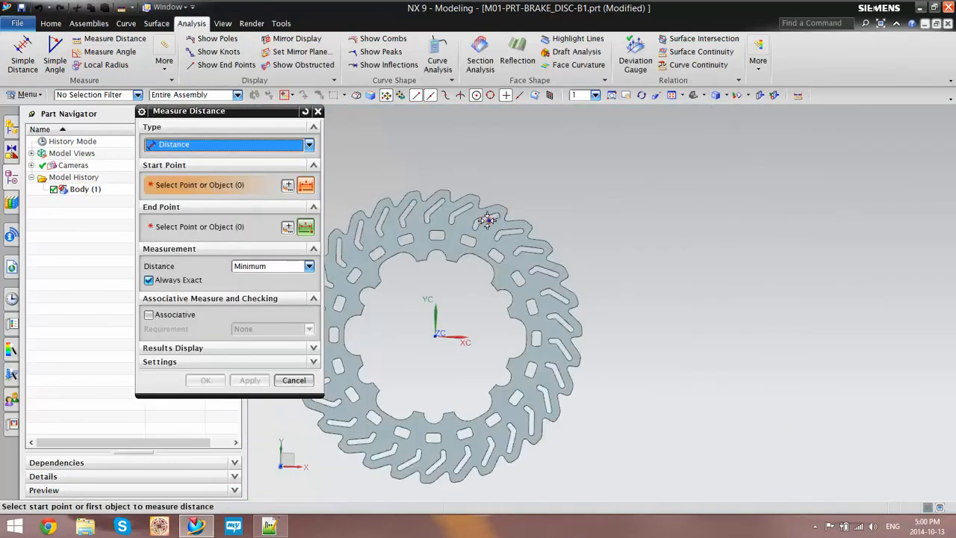
scroll(438, 187, up, 3)
click(447, 183)
scroll(463, 195, down, 3)
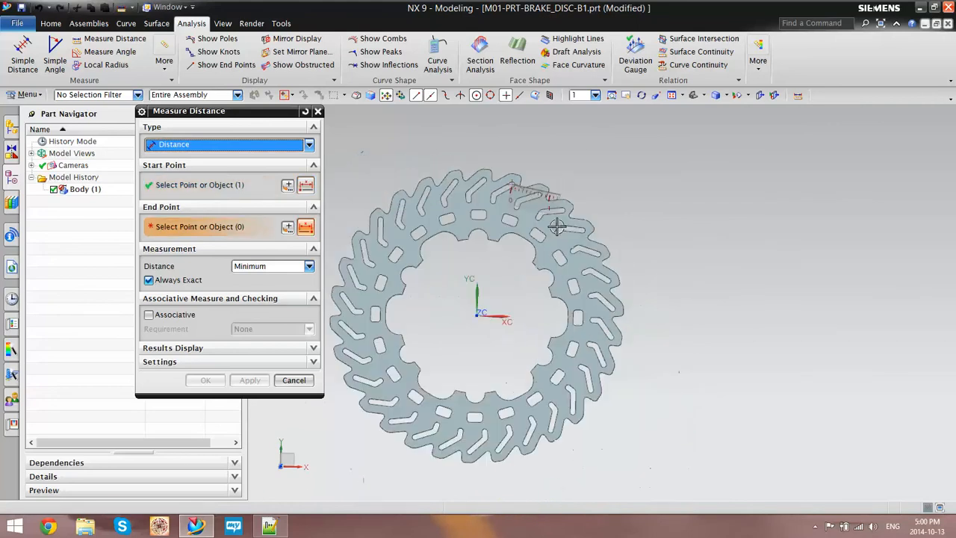
scroll(466, 310, up, 4)
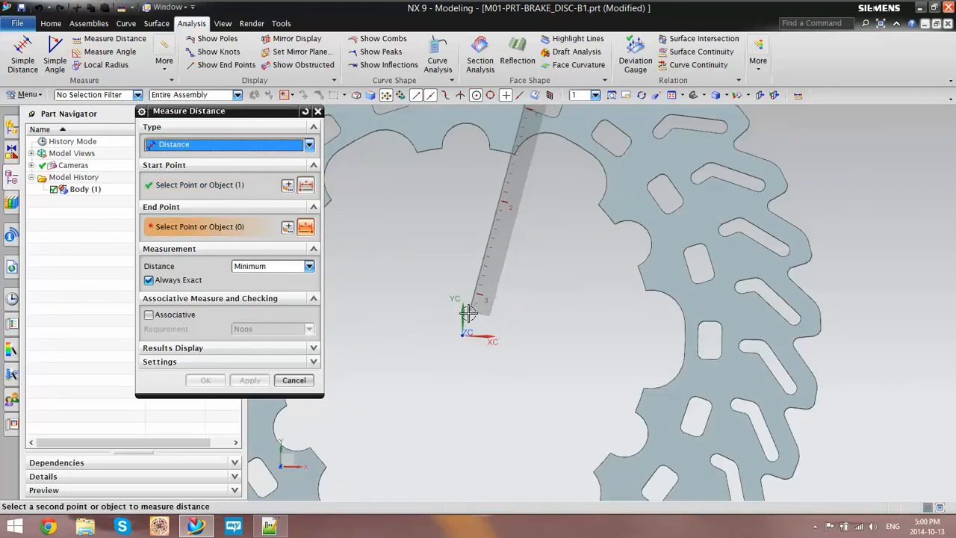
click(635, 276)
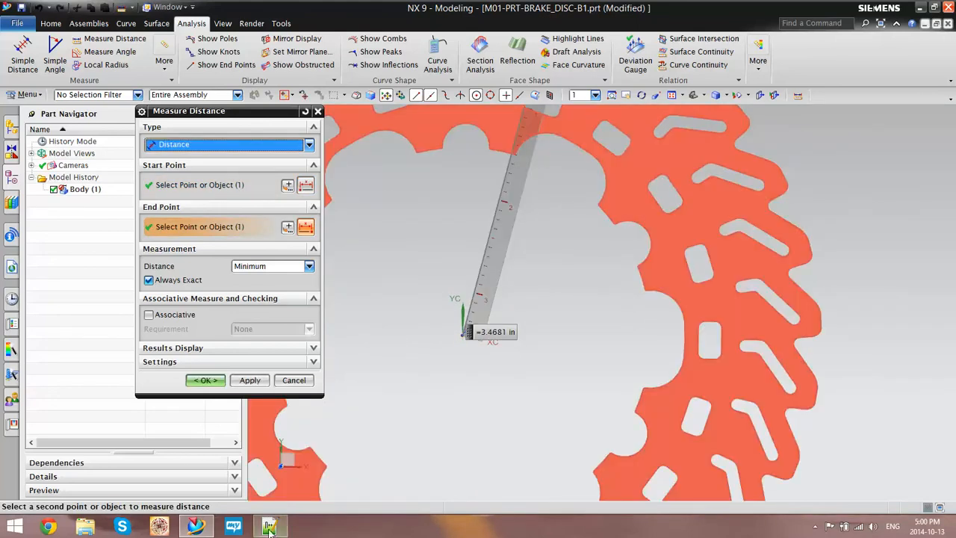
- Switch to Notepad++, record 3.4681 on the empty last line, and return to NX
mouse_move(269, 525)
click(286, 507)
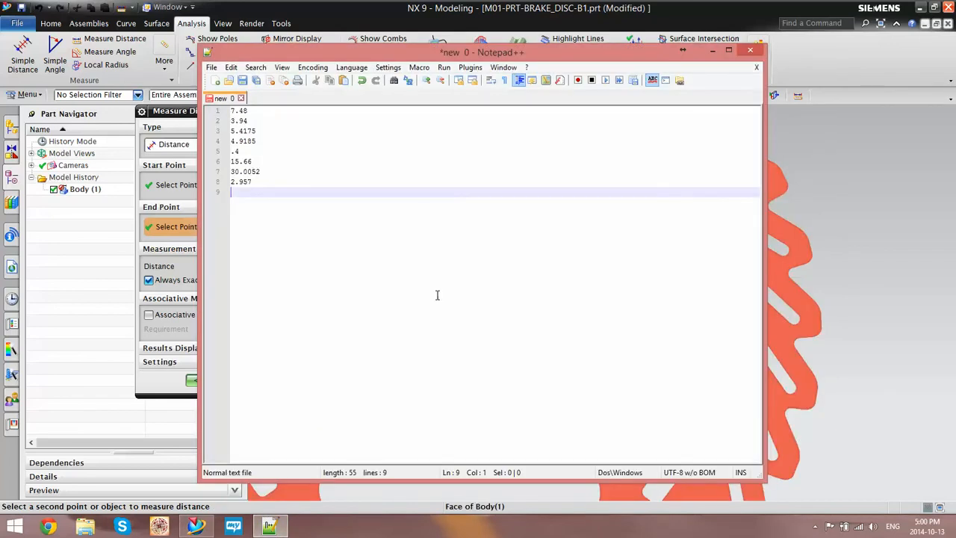
text(3.4681)
key(Return)
click(171, 387)
- Measure the minimum distance between the two parallel straight edges of the slot's long leg
scroll(411, 388, down, 3)
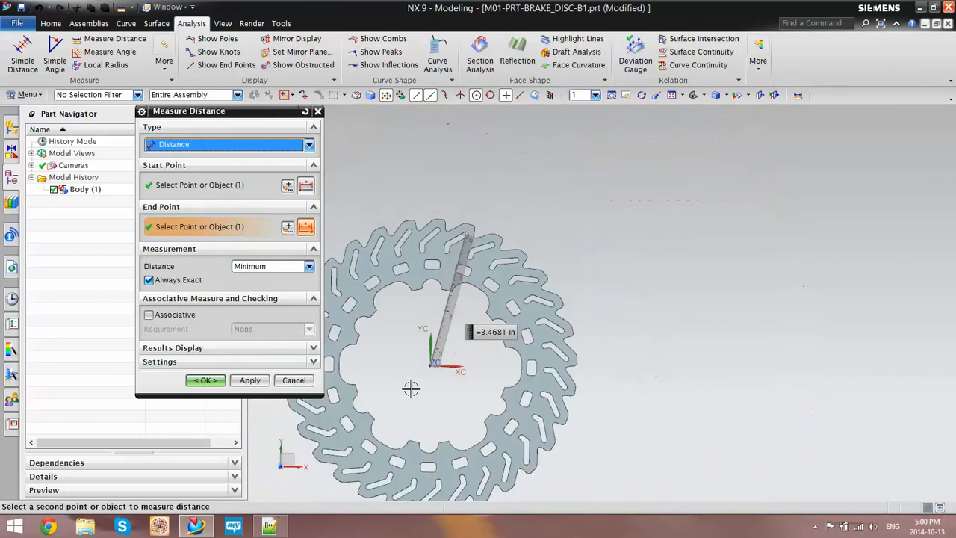
scroll(427, 298, up, 4)
scroll(468, 165, down, 1)
shift+middle_drag(493, 155, 484, 169)
scroll(486, 165, up, 6)
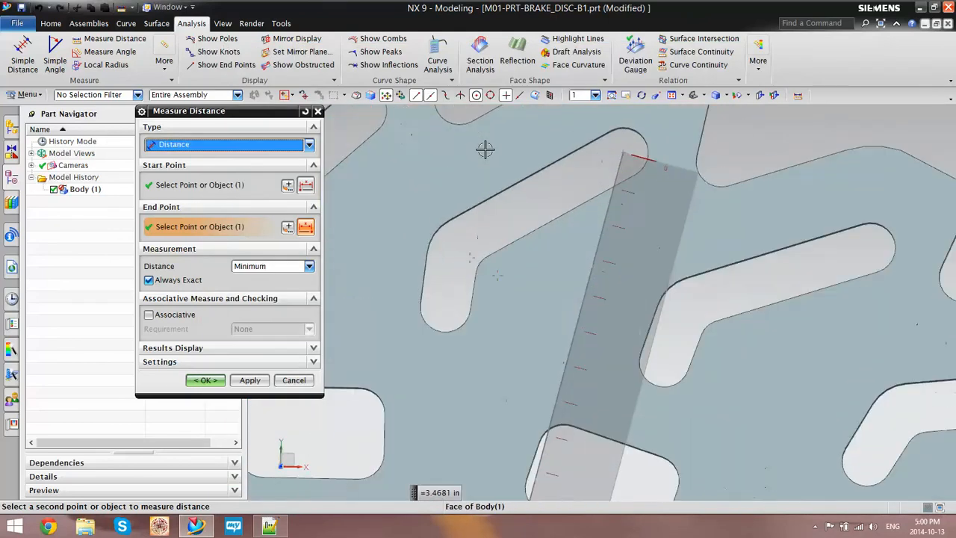
click(212, 187)
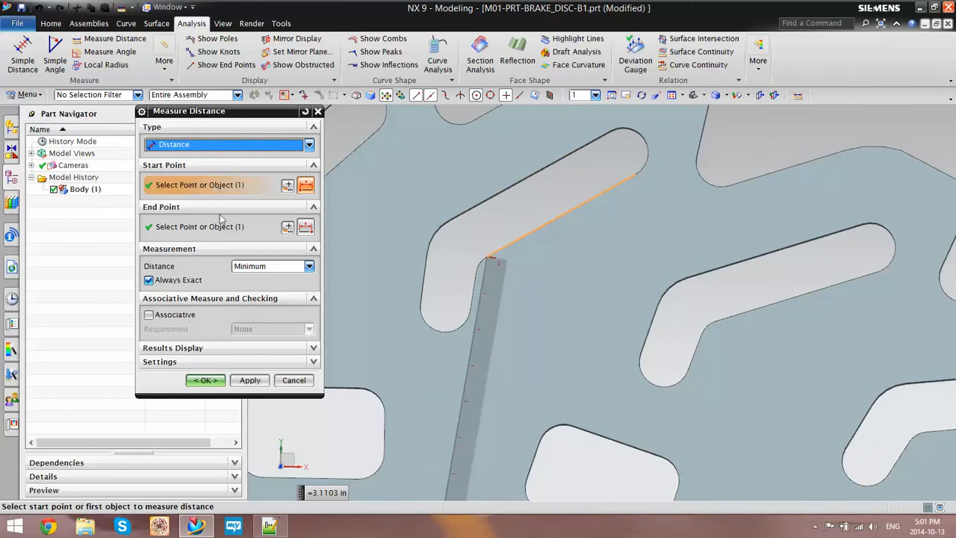
click(224, 226)
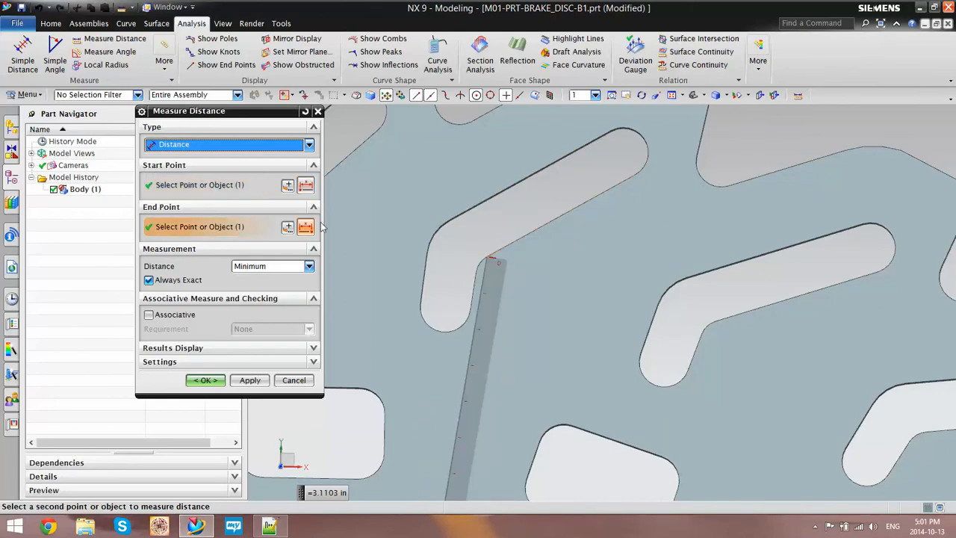
click(489, 196)
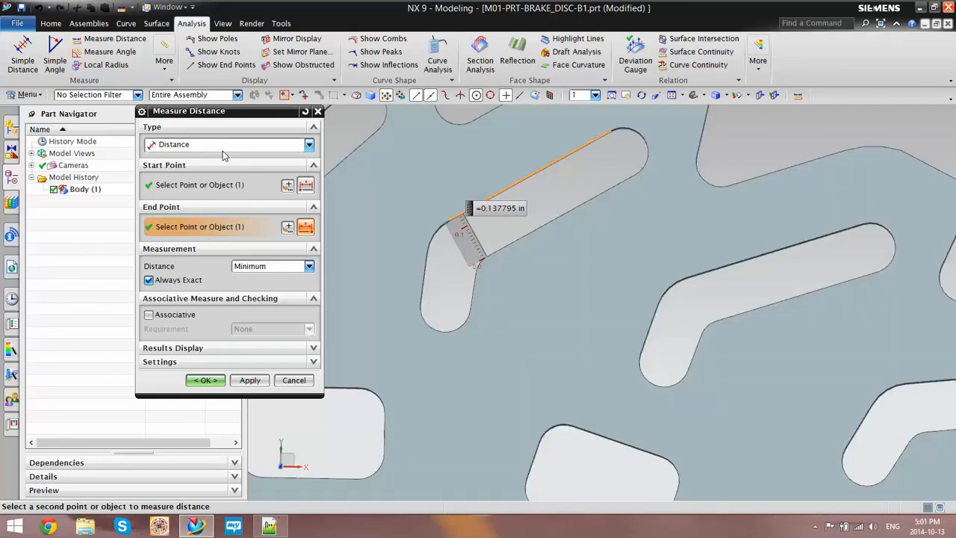
- Measure the diameter of the rounded inner end of the same slot
click(222, 149)
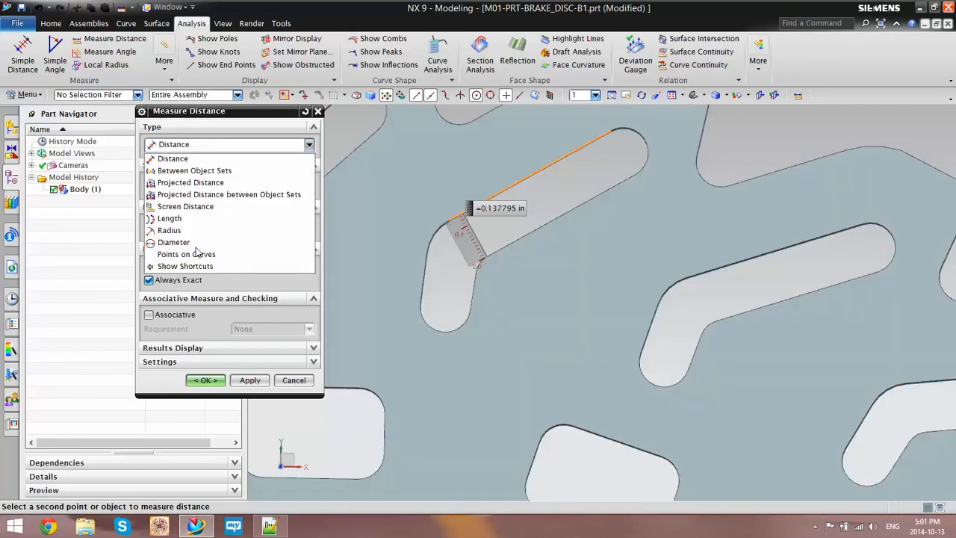
click(194, 243)
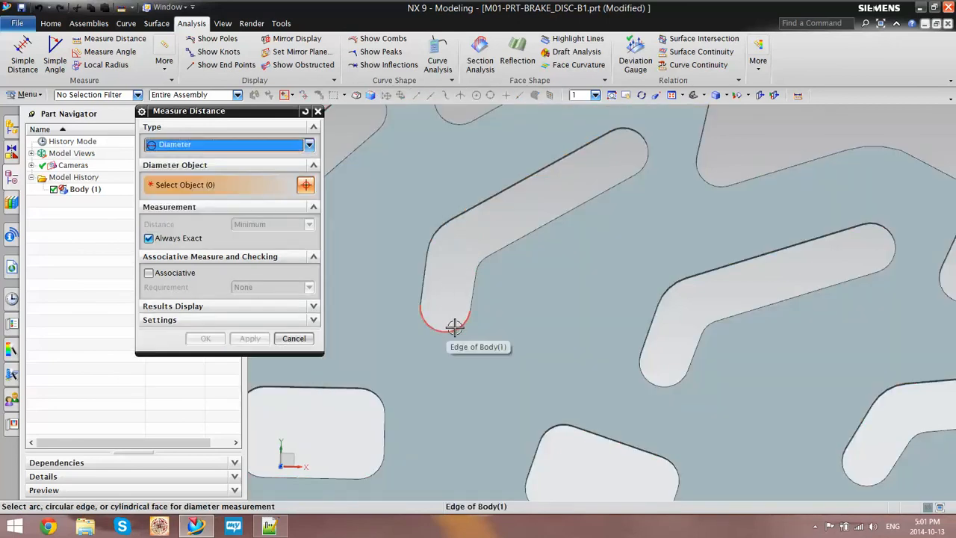
click(453, 323)
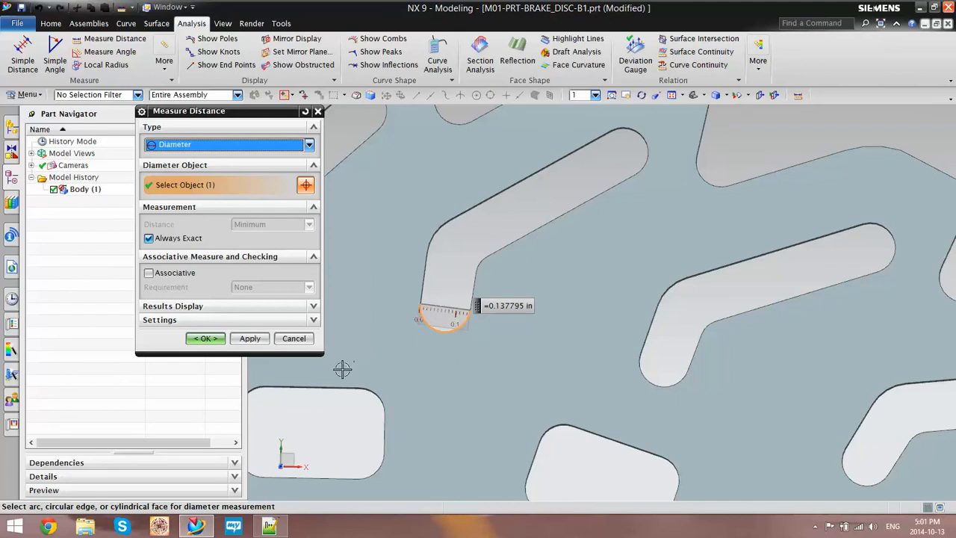
- Switch to Notepad++, record .137995 below the previous values, and return to NX
mouse_move(270, 529)
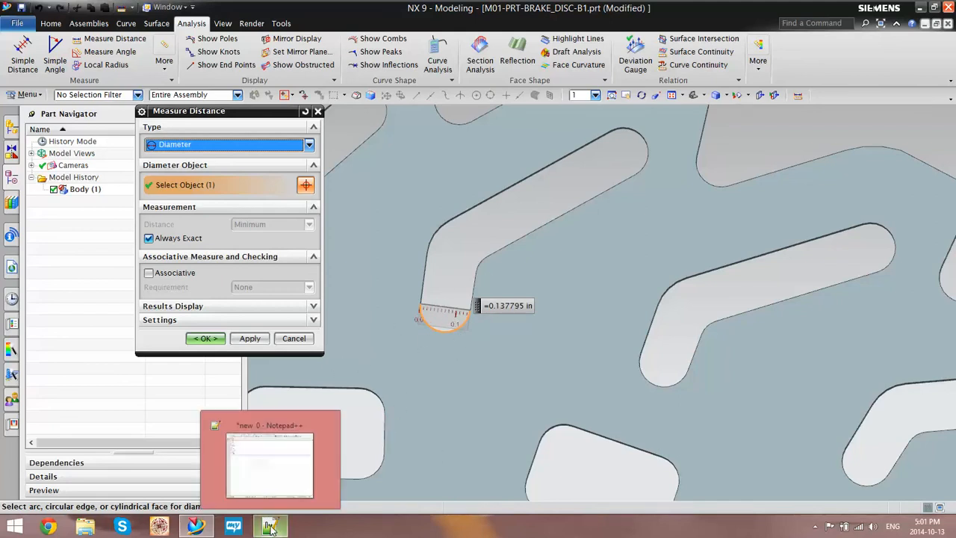
mouse_move(277, 475)
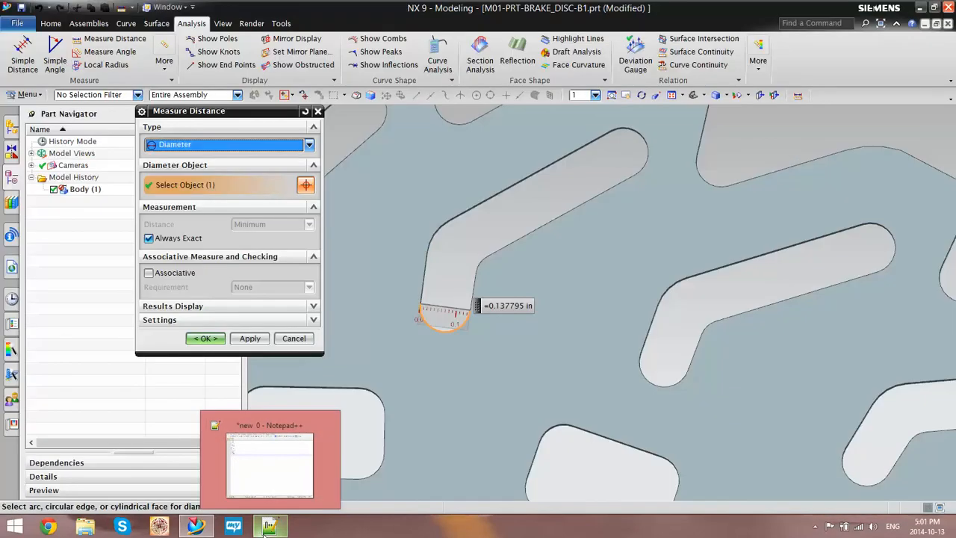
click(266, 528)
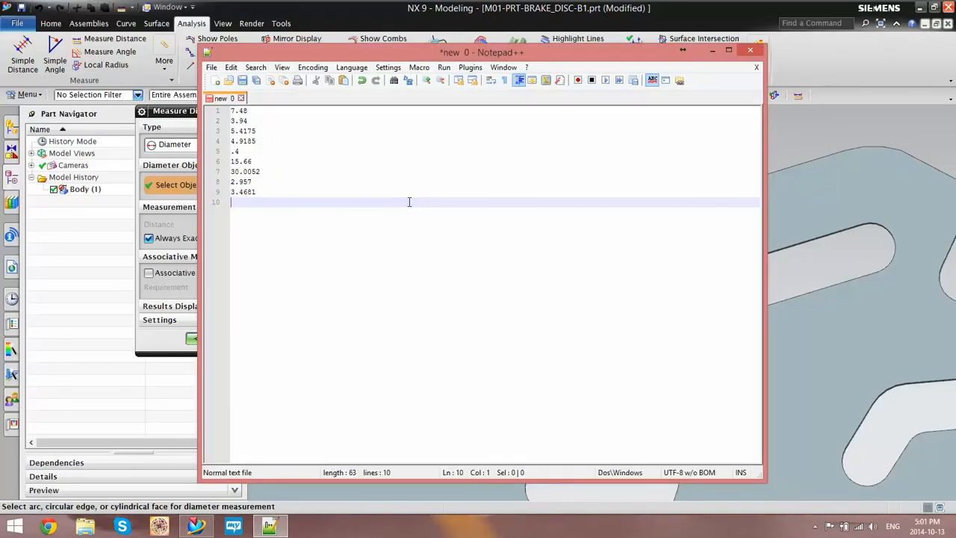
text(.137995)
click(779, 130)
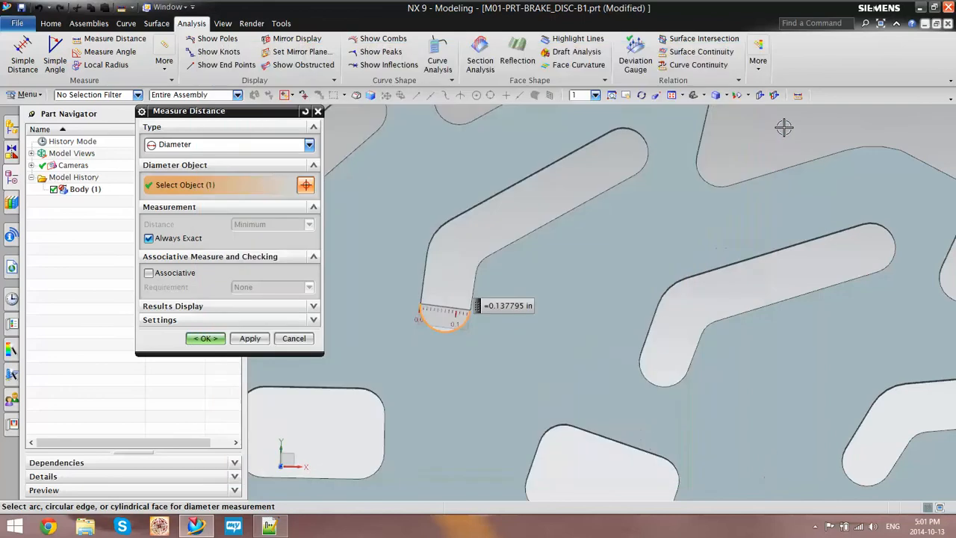
- Finish the diameter measurement and start a three-point angle measurement with its base point at the disc's centre
scroll(581, 298, down, 2)
scroll(553, 256, up, 2)
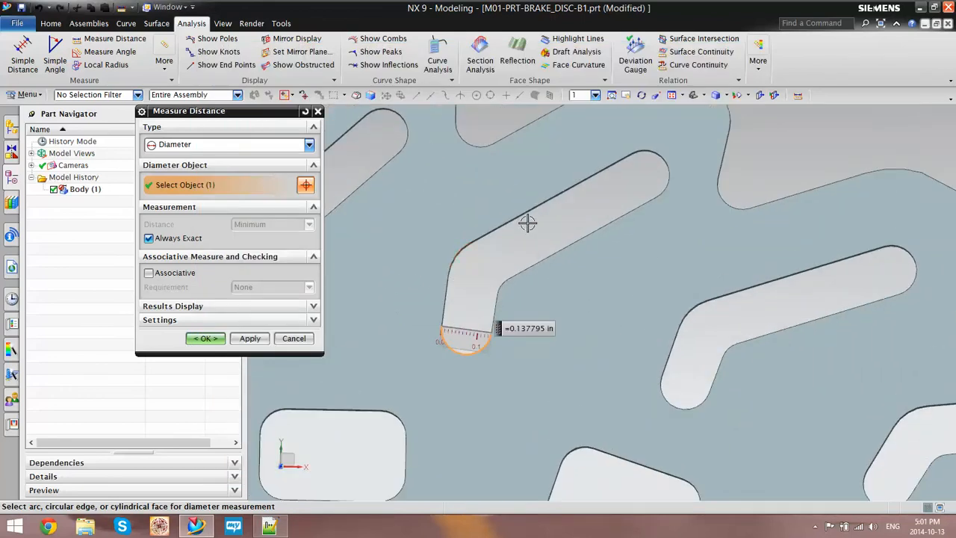
scroll(515, 233, down, 3)
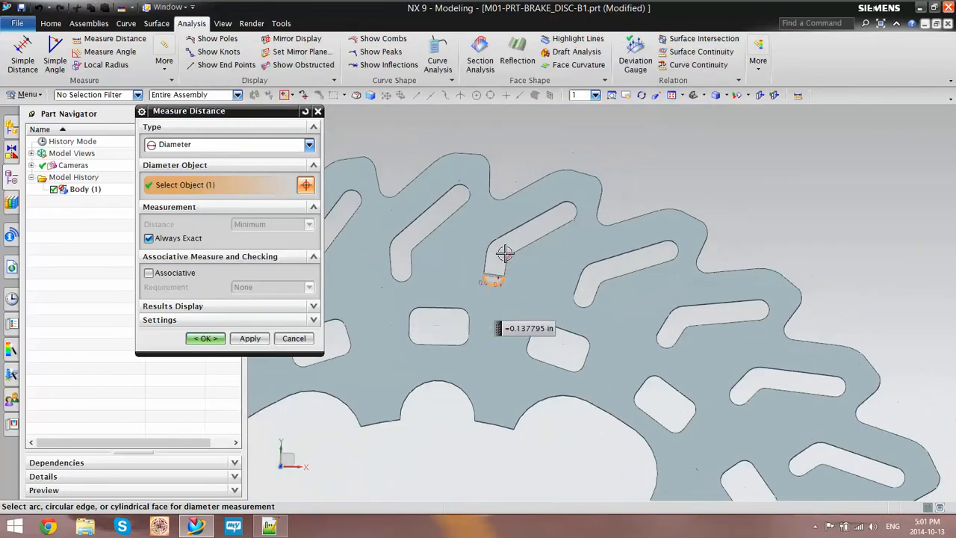
click(205, 338)
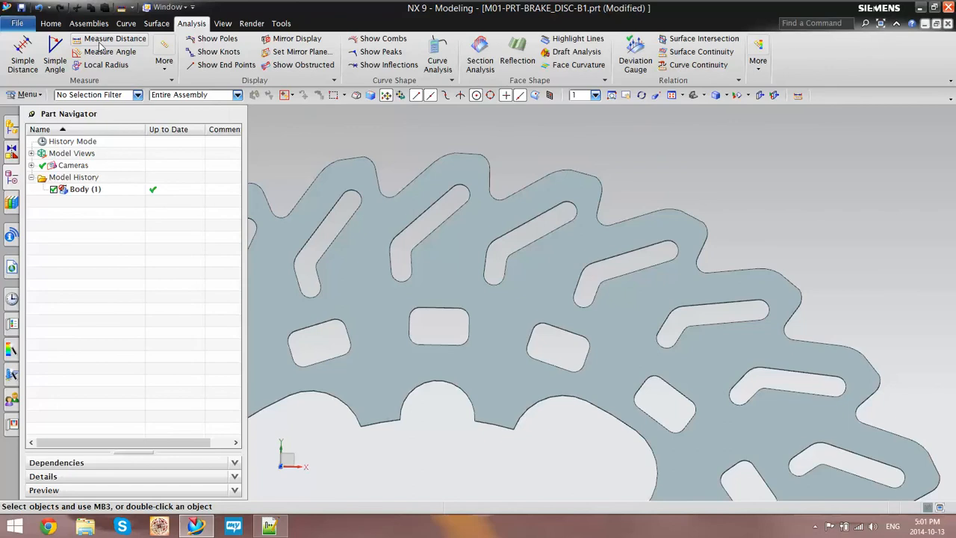
click(61, 65)
click(317, 112)
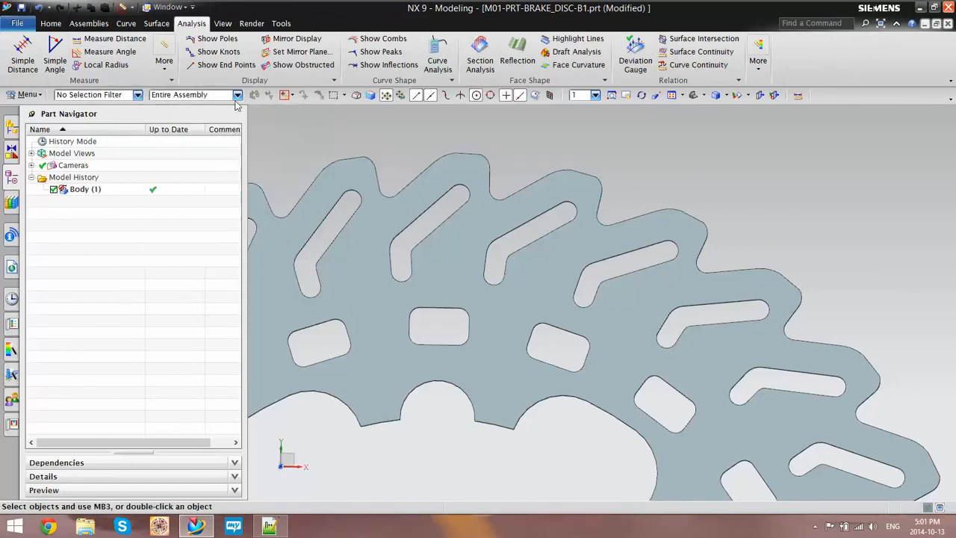
click(110, 52)
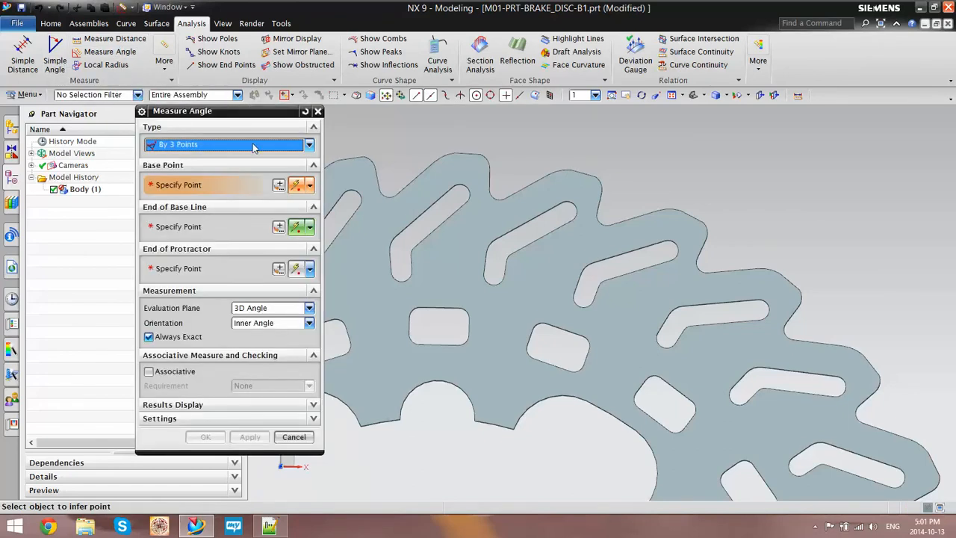
click(494, 274)
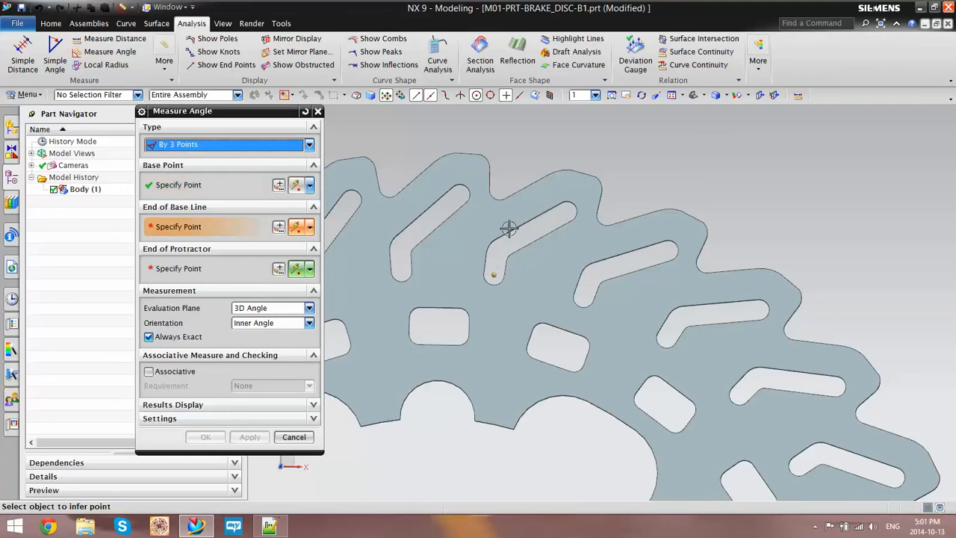
middle_drag(508, 226, 449, 367)
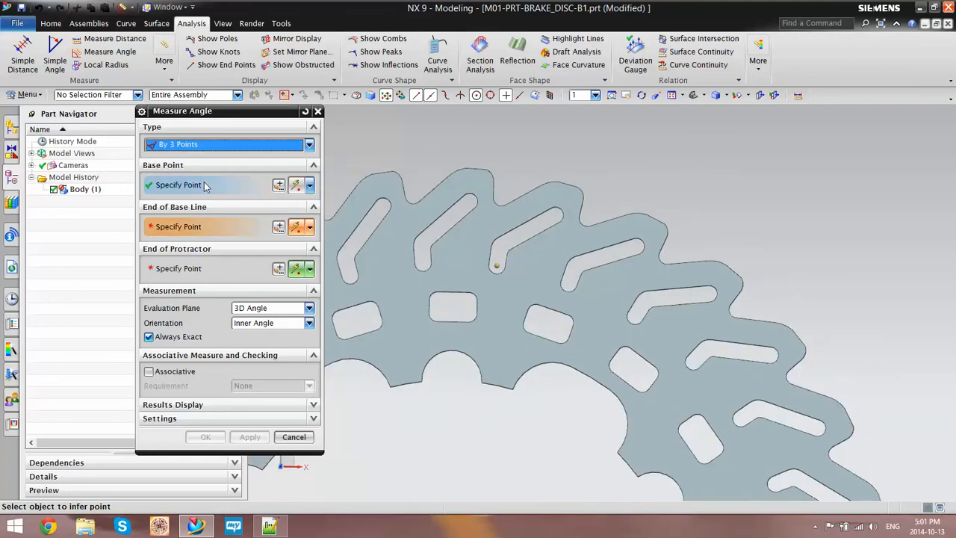
scroll(399, 172, down, 5)
click(423, 320)
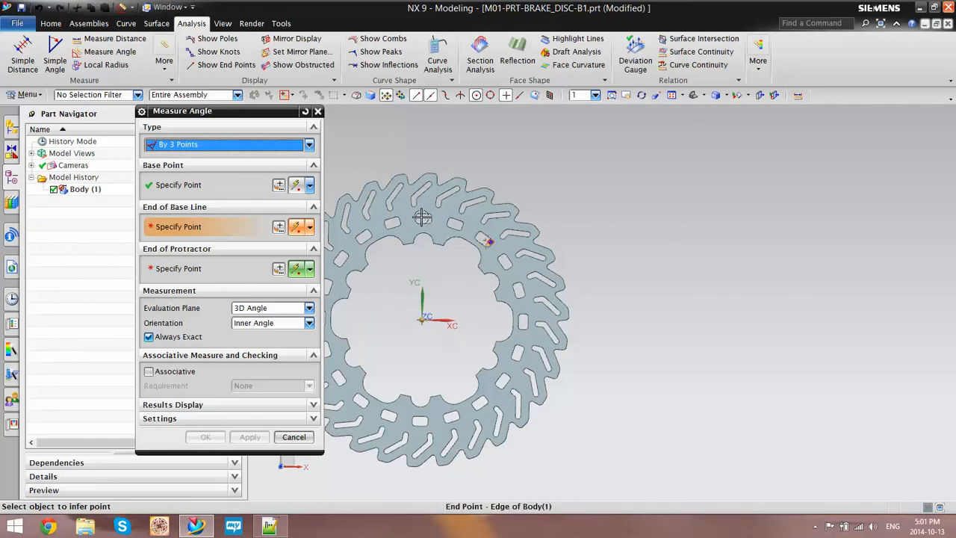
- Set the end of the angle's base line at the centre of the slot's rounded inner end
scroll(411, 336, up, 4)
scroll(337, 270, down, 3)
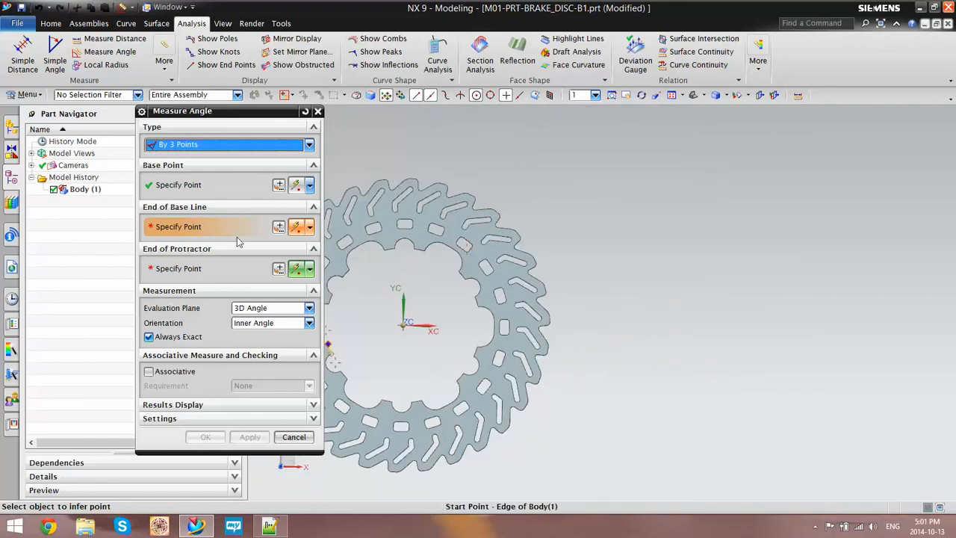
scroll(383, 261, up, 4)
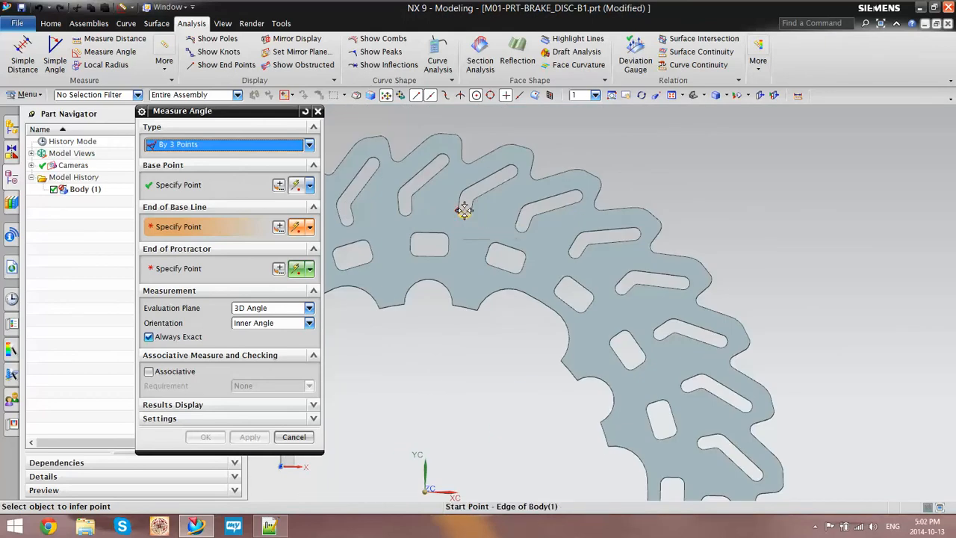
scroll(461, 209, up, 5)
click(468, 217)
- Complete the angle measurement with the protractor end at the centre of the small round notch at the top of the disc's inner edge
scroll(471, 220, down, 6)
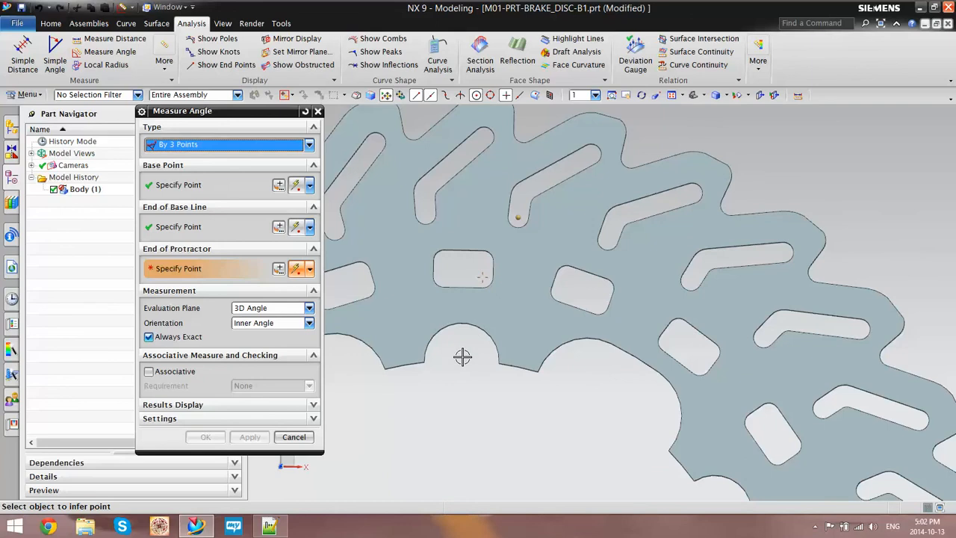
scroll(467, 299, down, 3)
scroll(471, 224, up, 4)
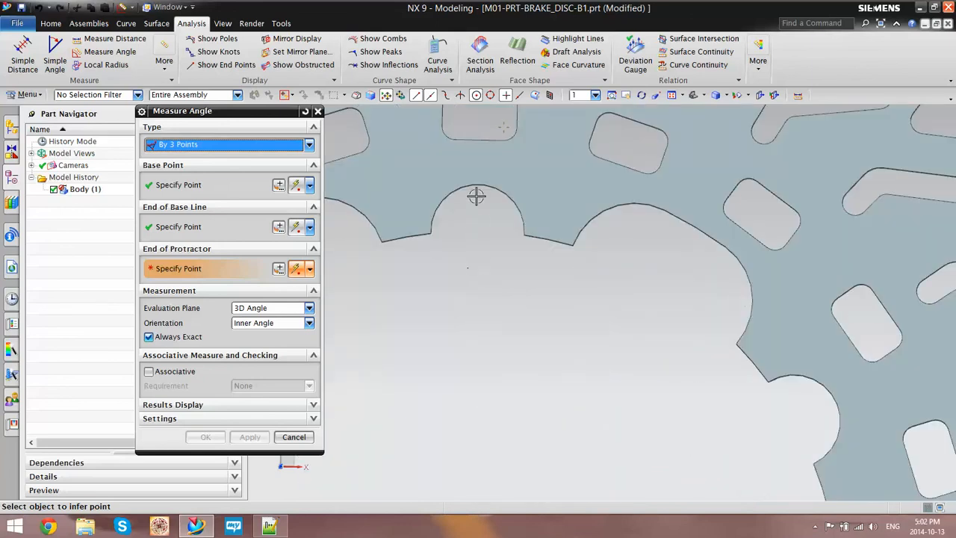
click(479, 229)
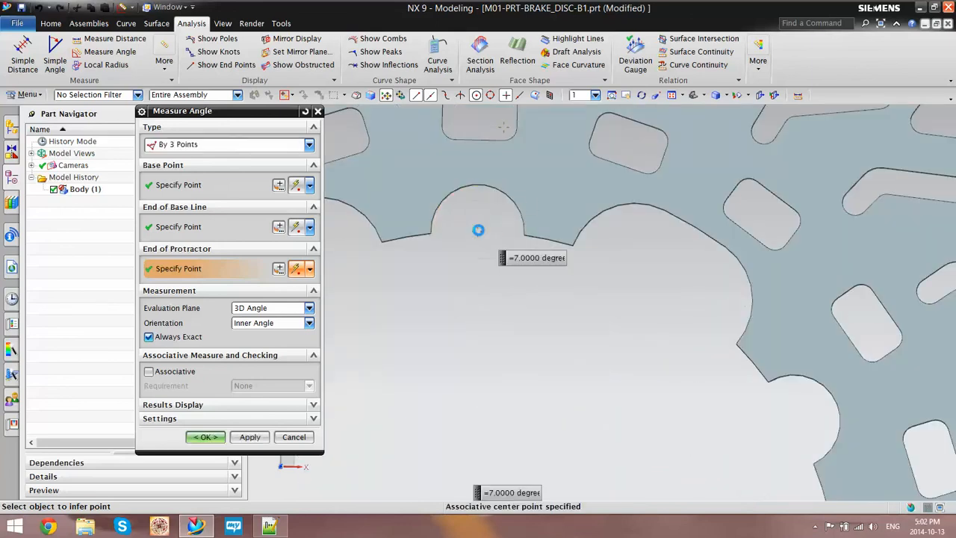
scroll(479, 229, down, 5)
scroll(571, 284, up, 2)
scroll(571, 285, down, 4)
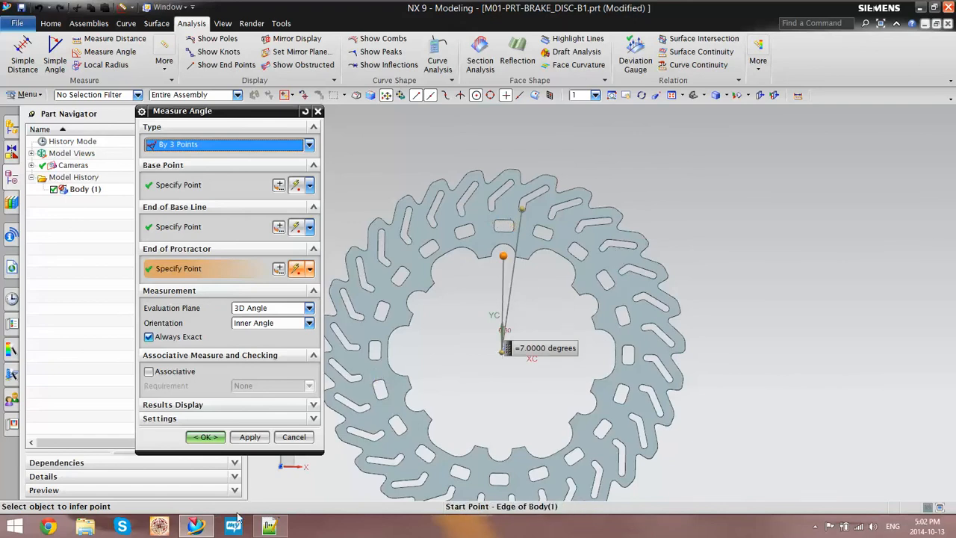
- Switch to Notepad++, record 7 degrees below the previous values, return to NX and finish the angle measurement
click(270, 526)
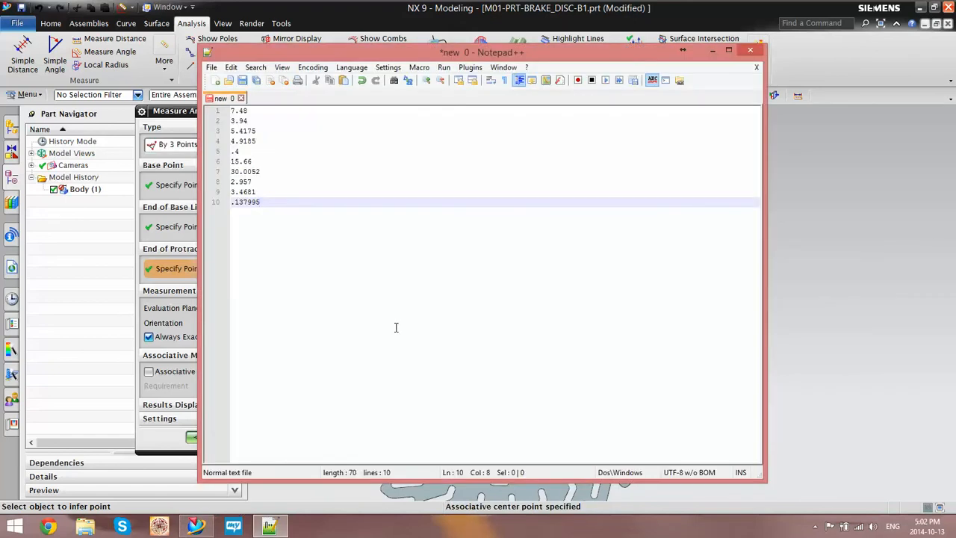
key(Return)
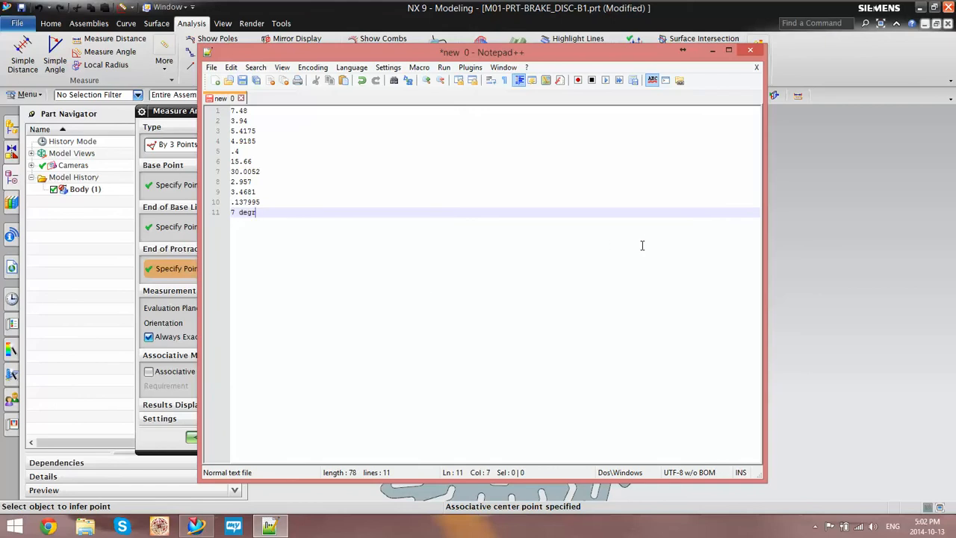
text(7 degrees)
key(Return)
click(828, 251)
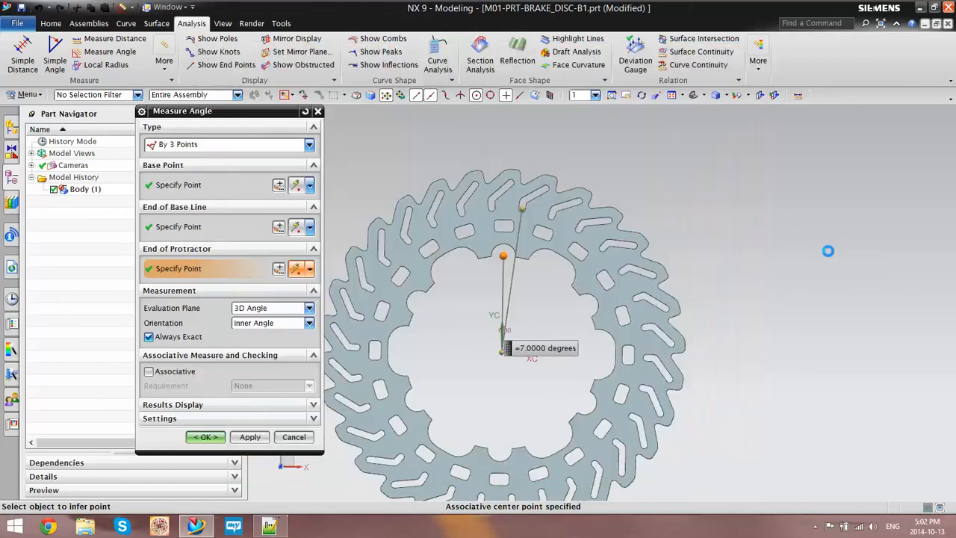
click(205, 437)
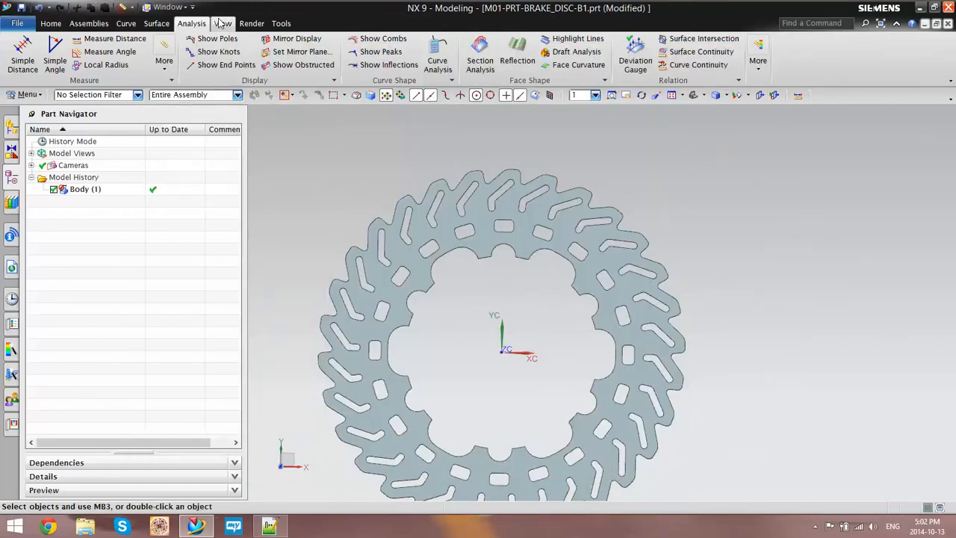
- Switch to the E1.5-PRT-FR_Brake_Disc-V2.prt part window
click(168, 6)
click(189, 84)
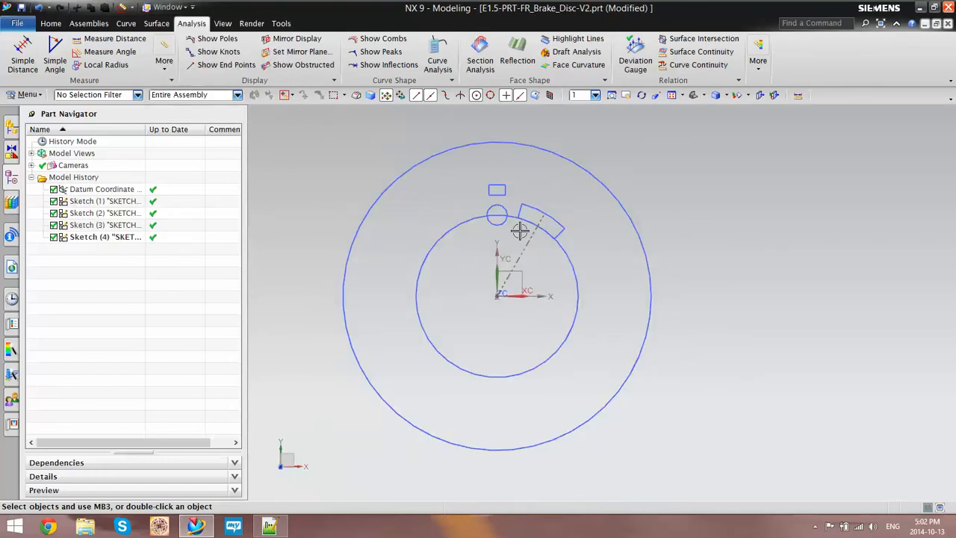
scroll(512, 243, up, 1)
scroll(503, 253, down, 3)
scroll(504, 251, up, 2)
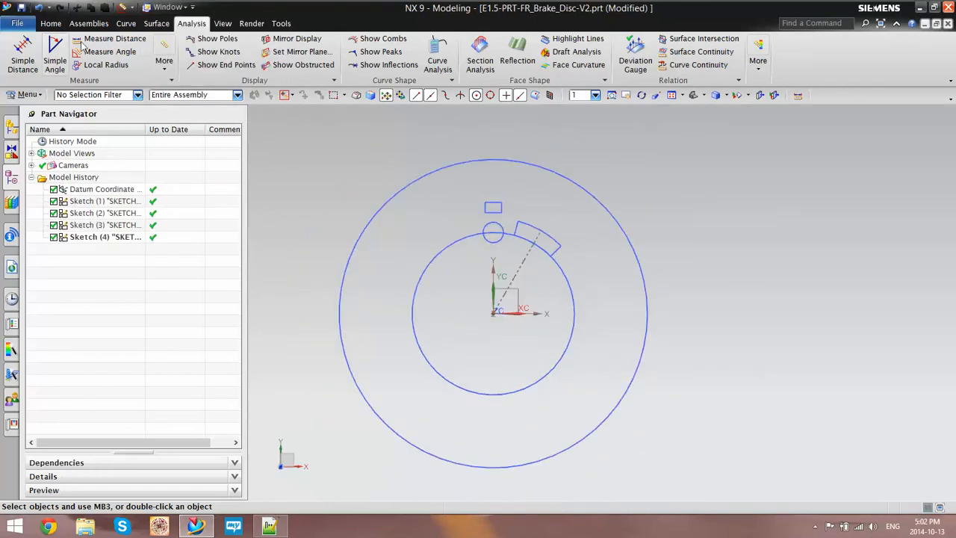
- Create a new sketch on the inferred XY plane of the brake disc part
click(50, 23)
click(22, 49)
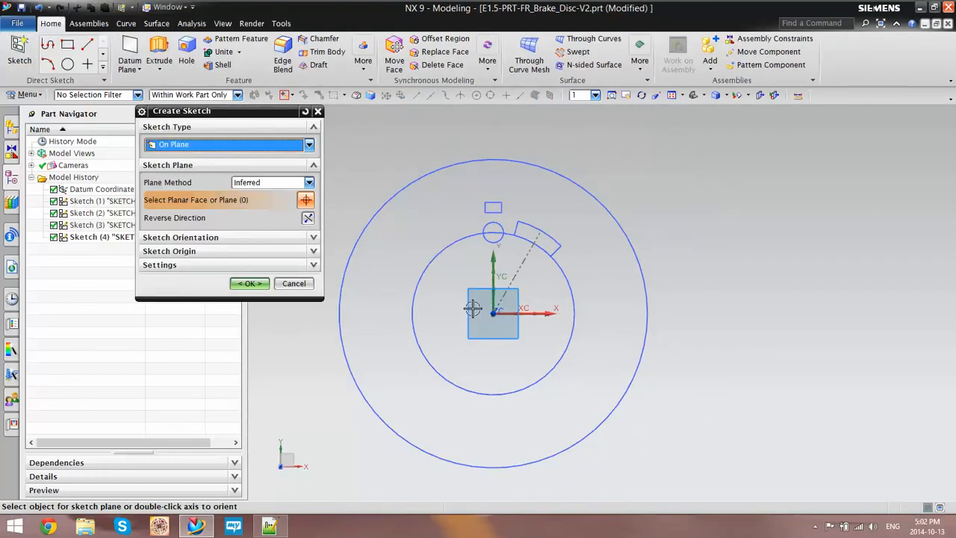
click(249, 283)
scroll(369, 348, down, 2)
scroll(449, 252, up, 3)
scroll(449, 294, down, 3)
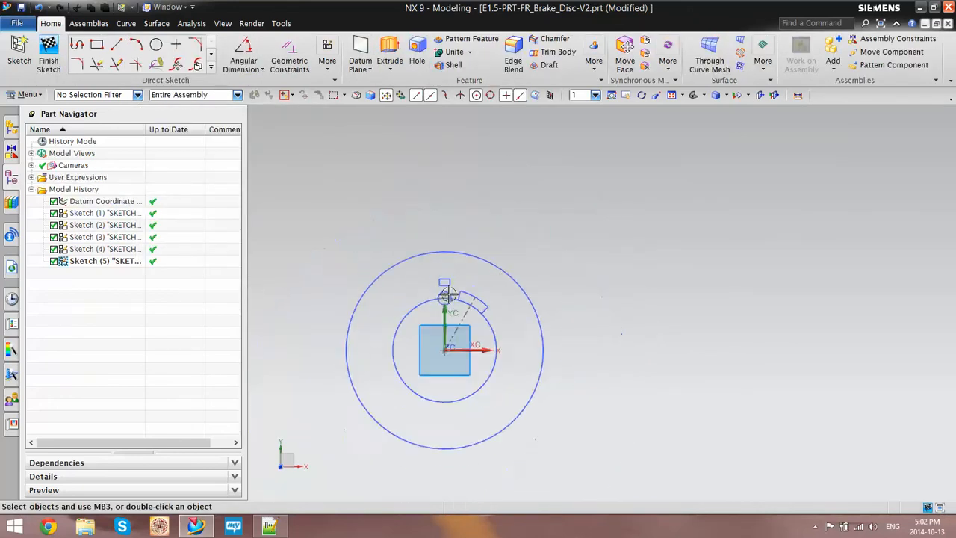
scroll(431, 358, up, 3)
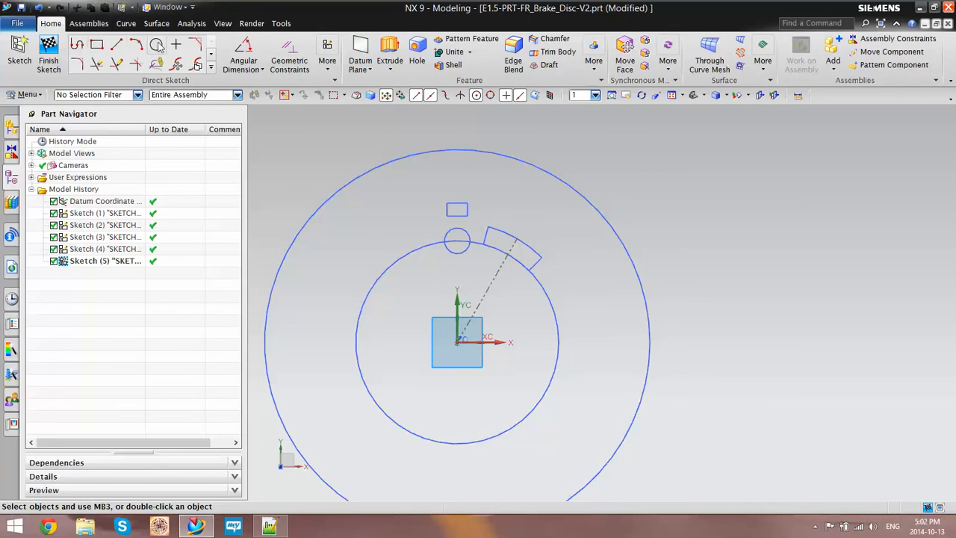
- Draw a steep line about 4.4 in long from the origin past the outer circle and convert it to reference
click(117, 47)
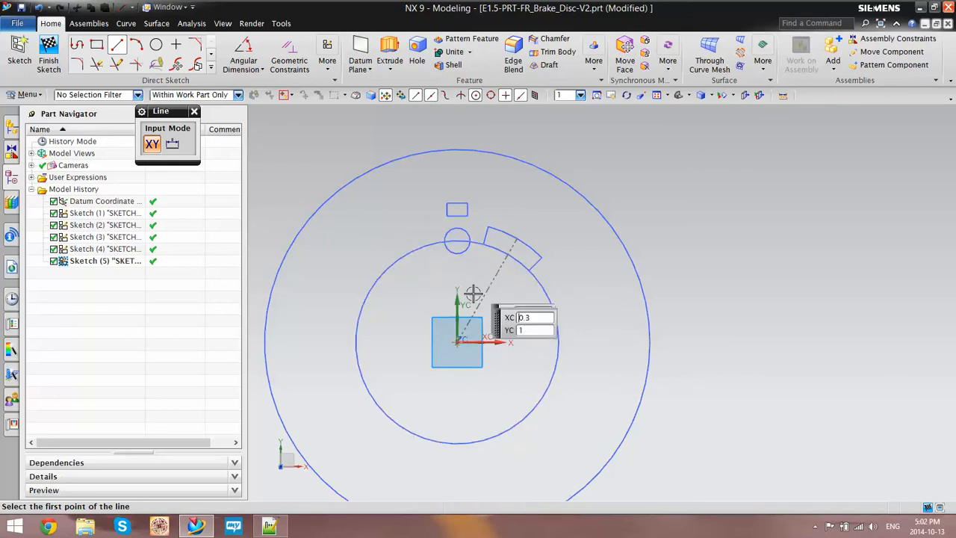
click(457, 341)
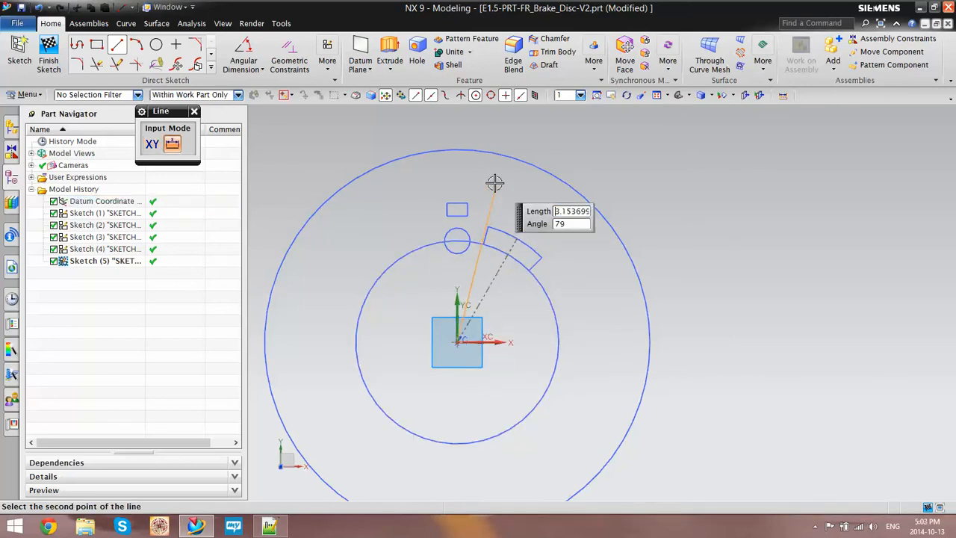
click(520, 120)
scroll(541, 246, up, 3)
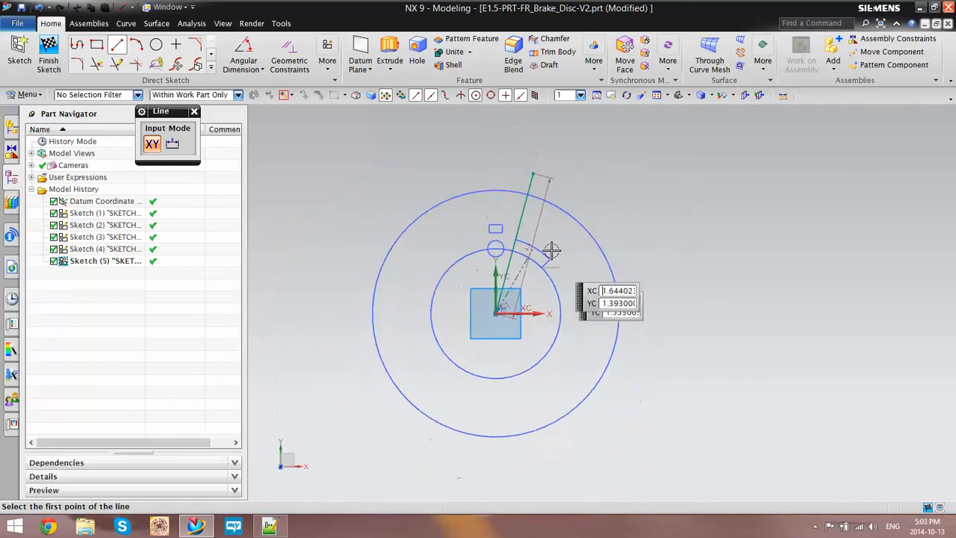
key(Escape)
click(487, 202)
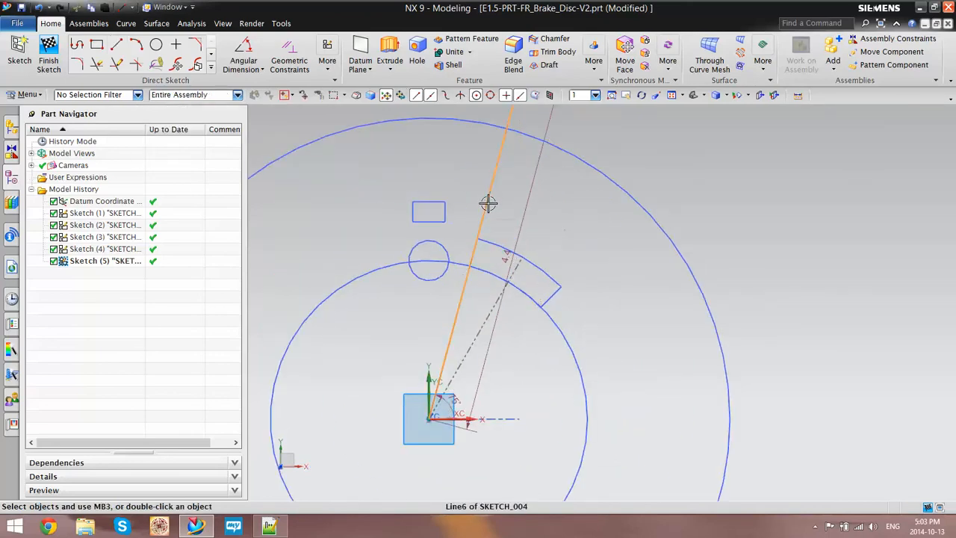
right_click(487, 203)
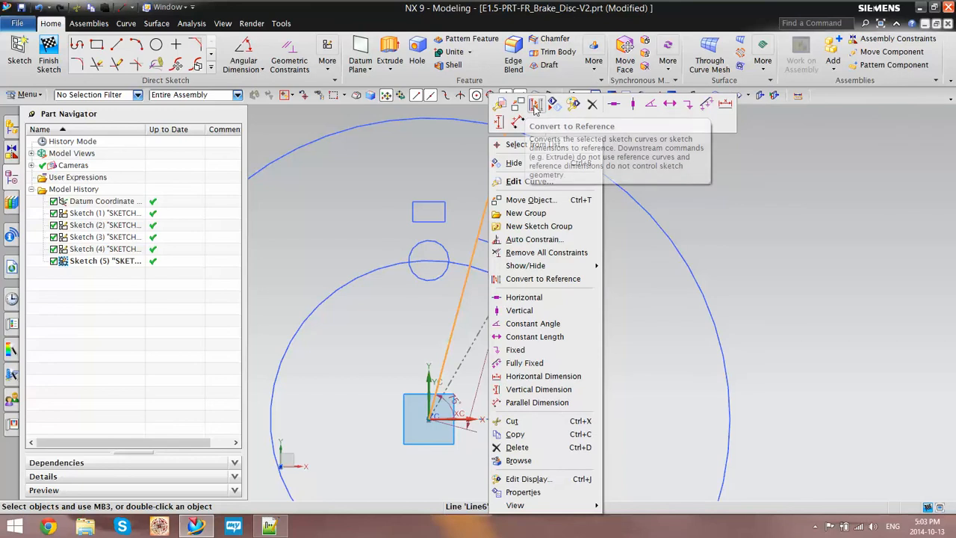
click(535, 106)
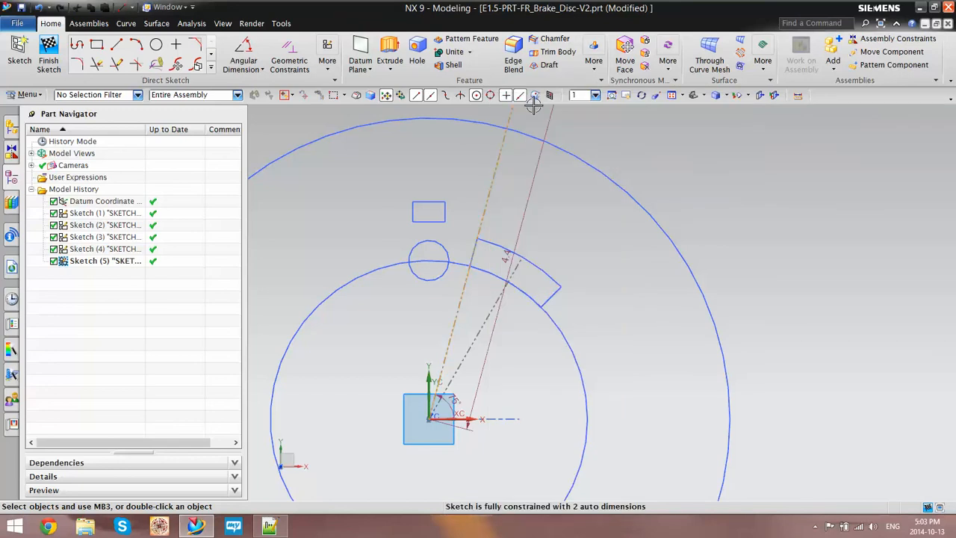
- Add an angular dimension of 7 degrees between the new reference line and the vertical Y axis
click(243, 50)
click(433, 366)
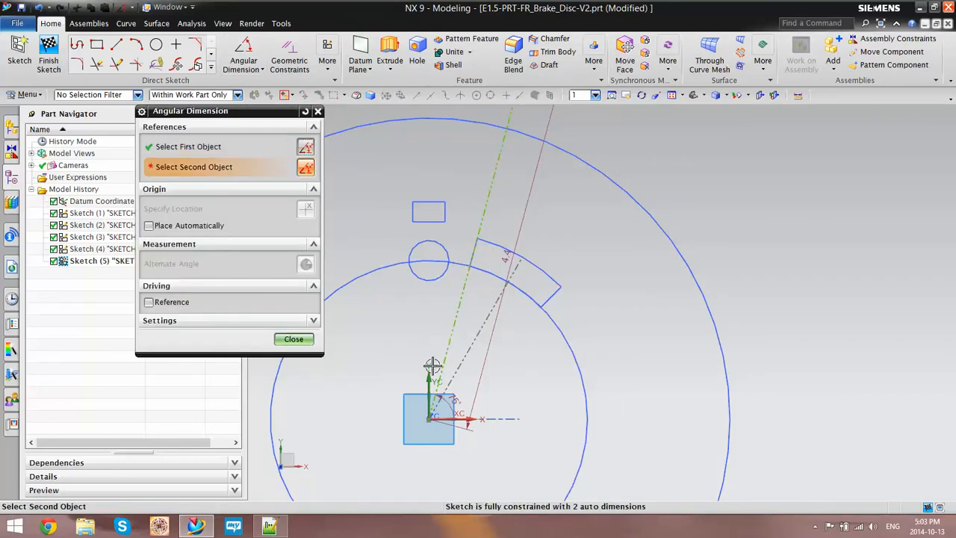
click(427, 387)
click(437, 309)
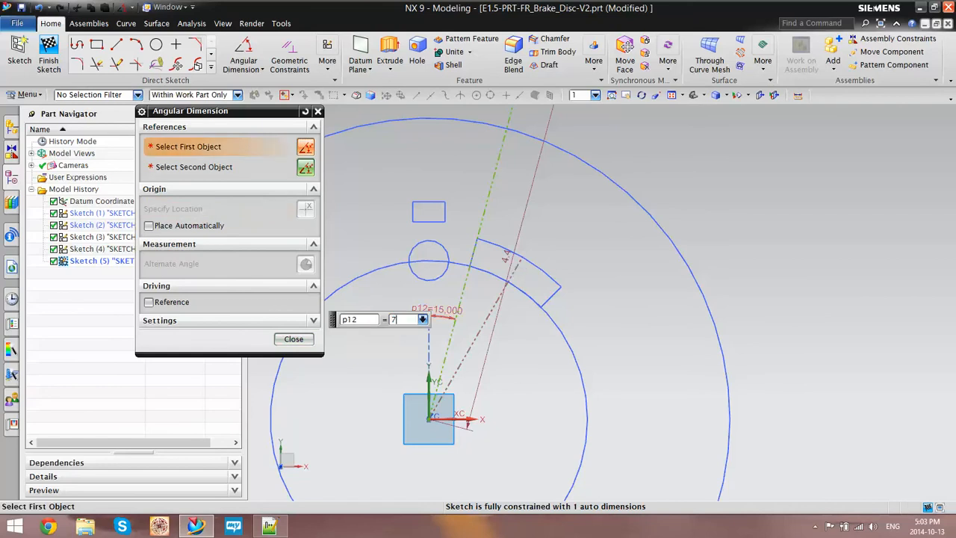
text(7)
key(Return)
click(294, 338)
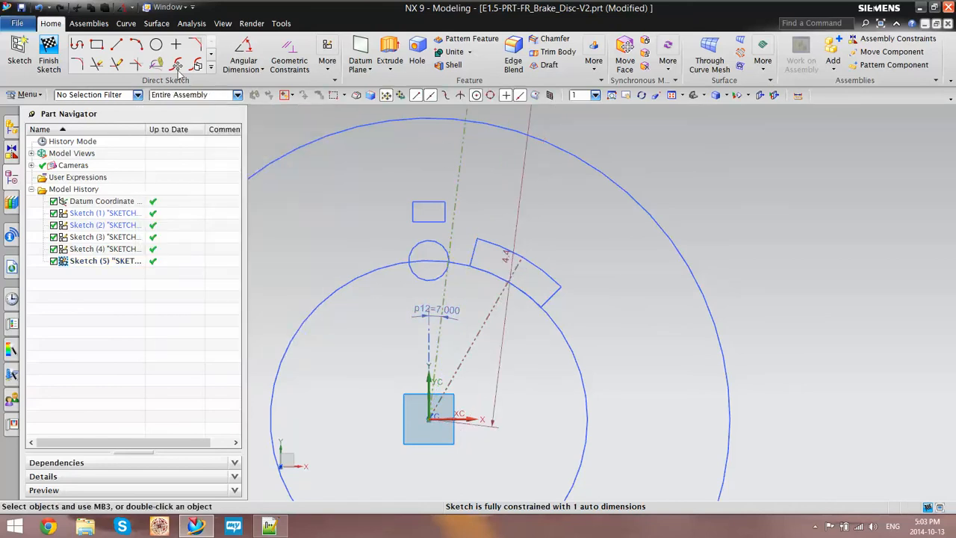
- Draw a circle about 0.266 in in diameter, centred on the 7-degree reference line just beside the small rectangle
click(157, 46)
scroll(427, 174, up, 3)
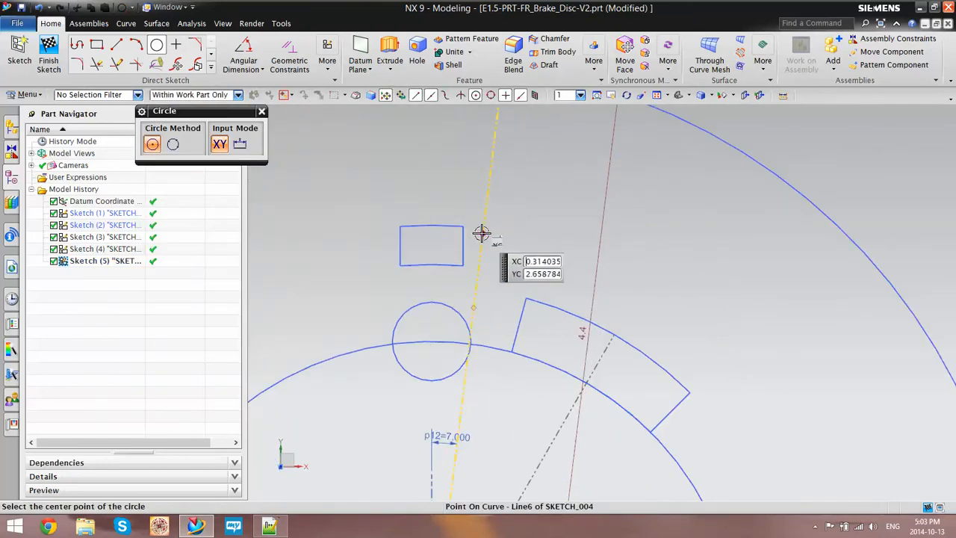
click(482, 234)
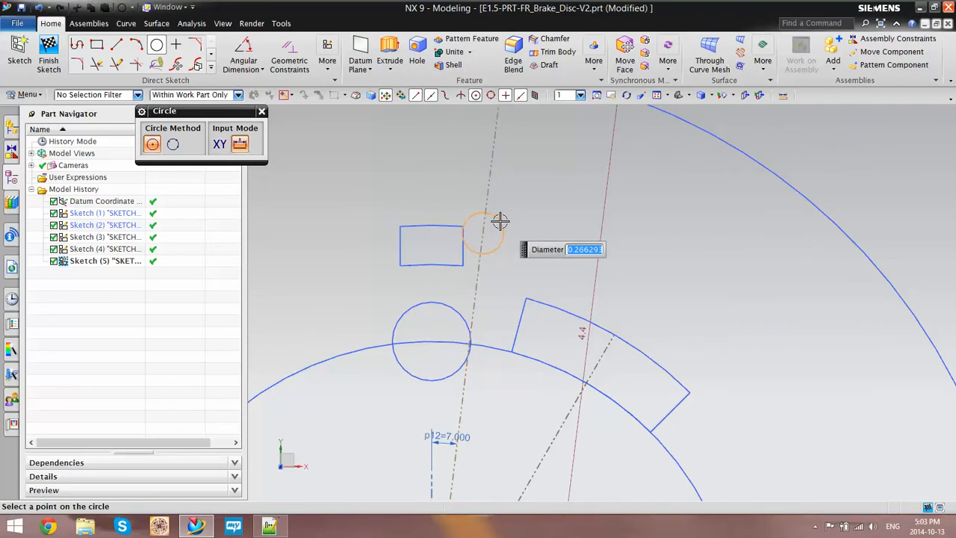
click(499, 221)
scroll(514, 228, down, 2)
scroll(518, 187, up, 3)
scroll(512, 198, down, 2)
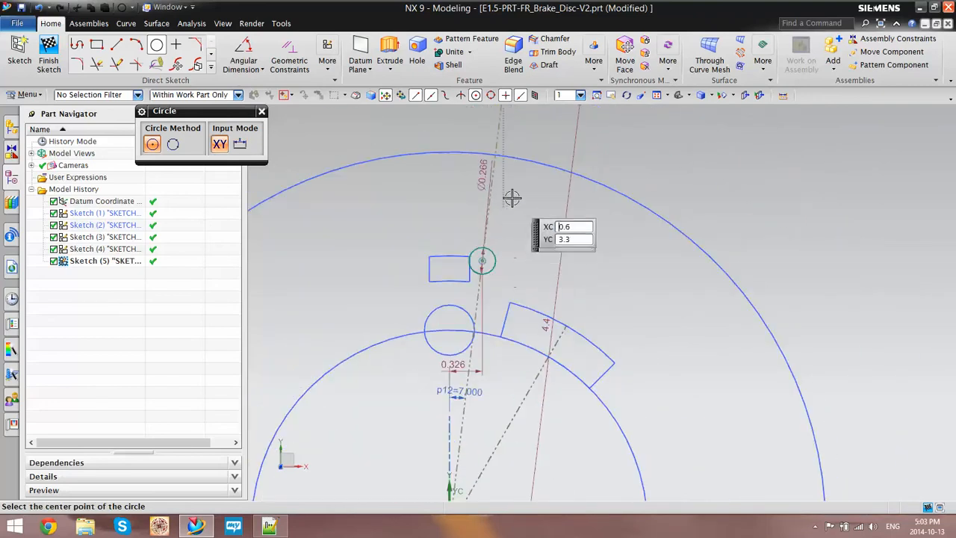
- Draw a second circle about 0.325 in in diameter, up and to the right of the first one, inside the outer circle
scroll(451, 236, down, 1)
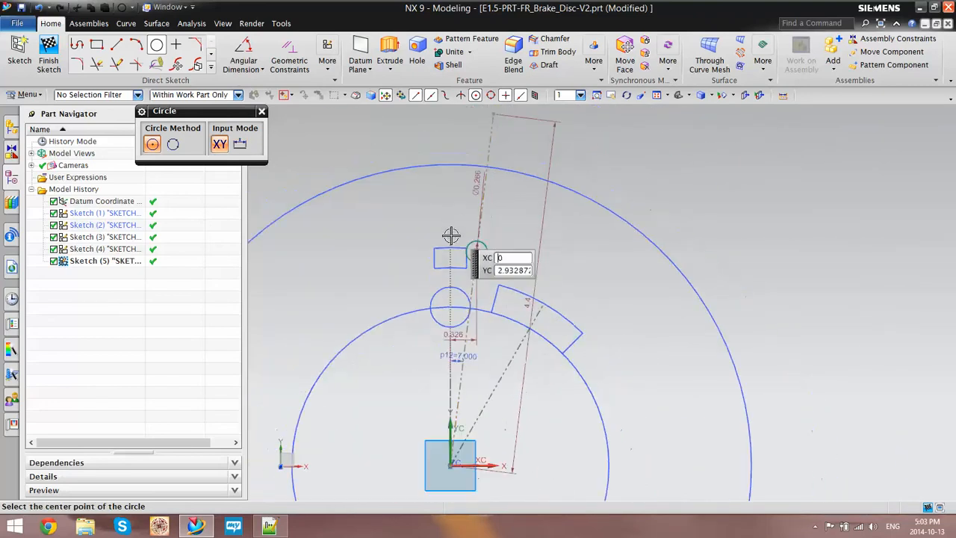
scroll(471, 229, up, 1)
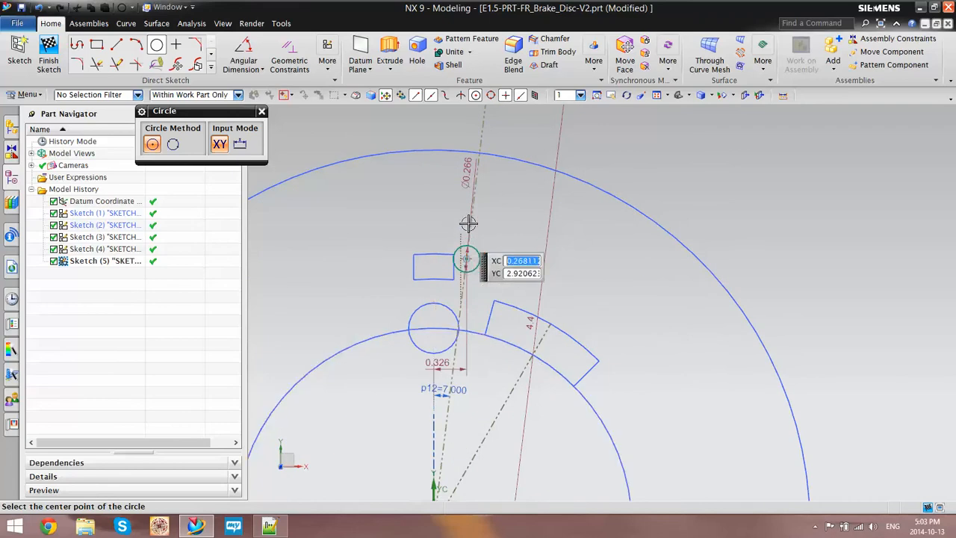
scroll(441, 215, down, 2)
scroll(470, 235, up, 3)
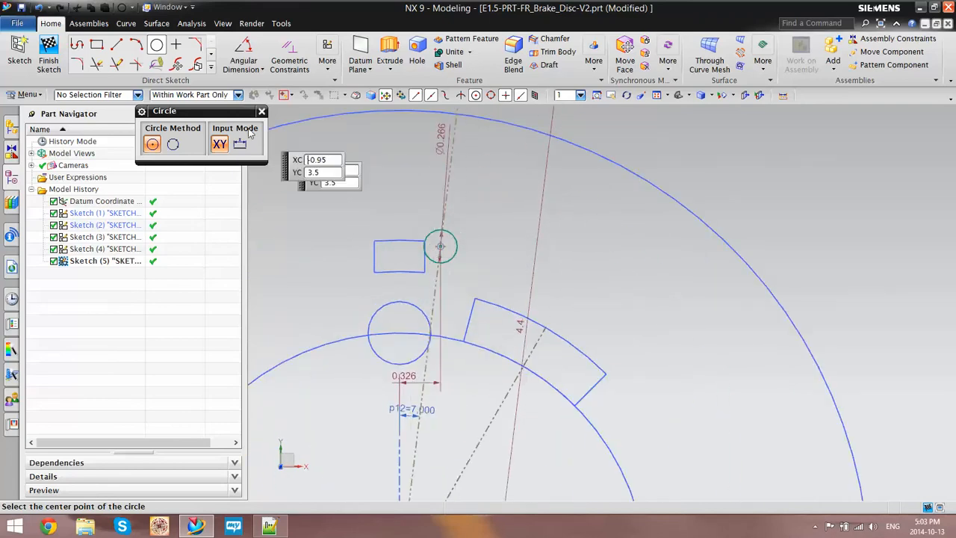
click(494, 162)
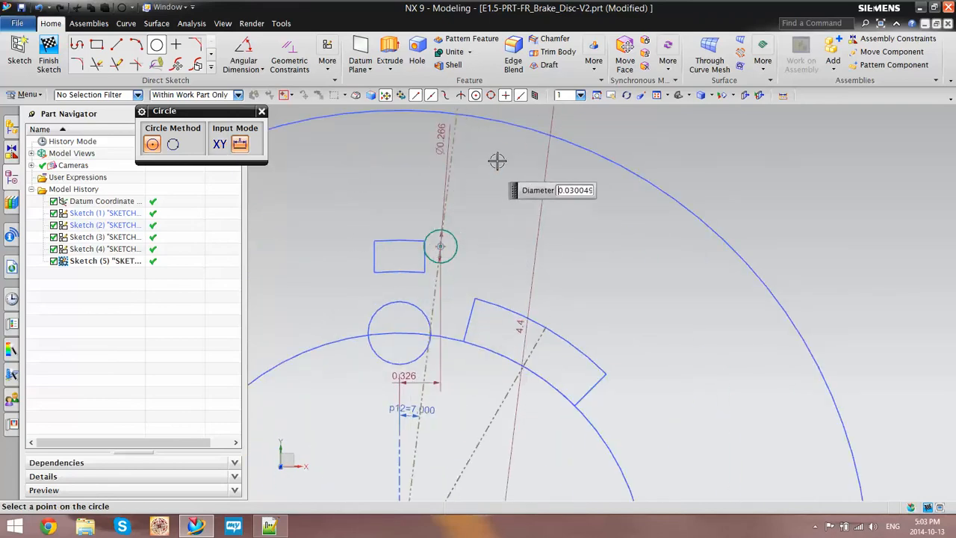
click(497, 161)
scroll(440, 273, down, 2)
scroll(448, 258, up, 2)
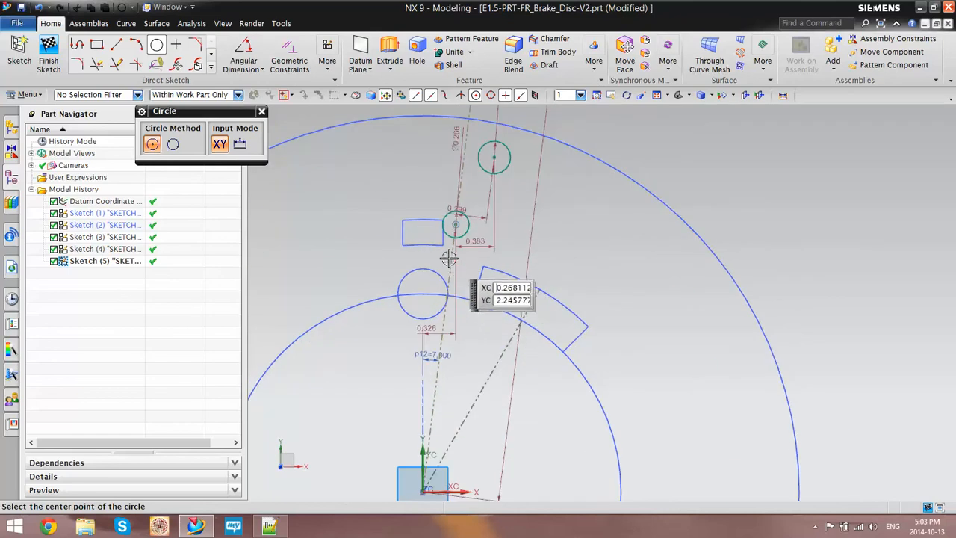
scroll(448, 254, up, 3)
key(Escape)
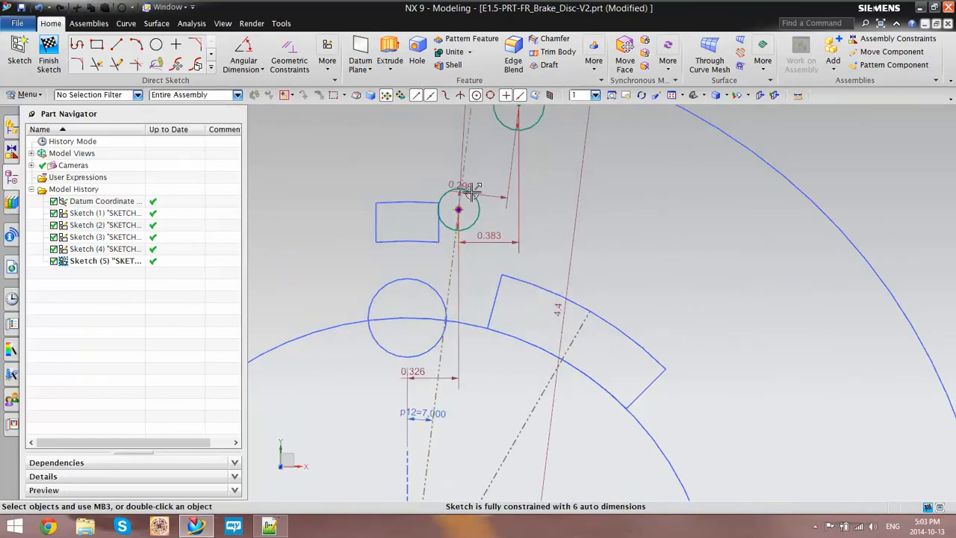
- Move the crowded dimensions apart around the lower circle and set its diameter to .138 in, consulting the Notepad++ list
drag(459, 186, 575, 182)
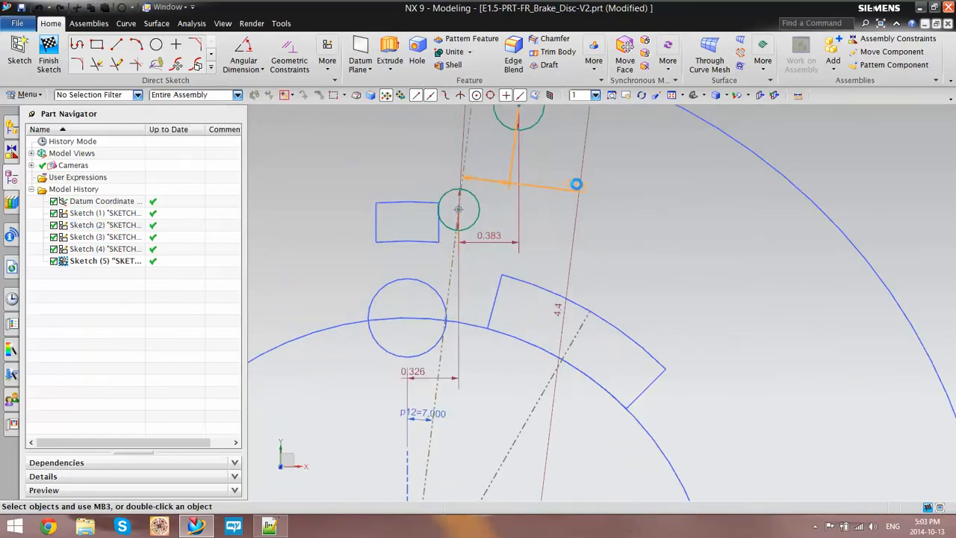
click(460, 167)
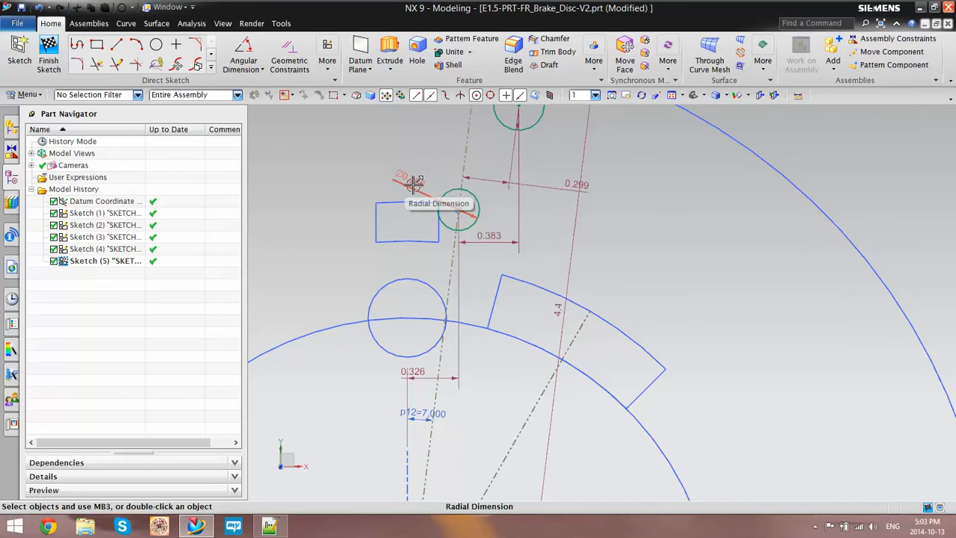
click(271, 527)
click(270, 526)
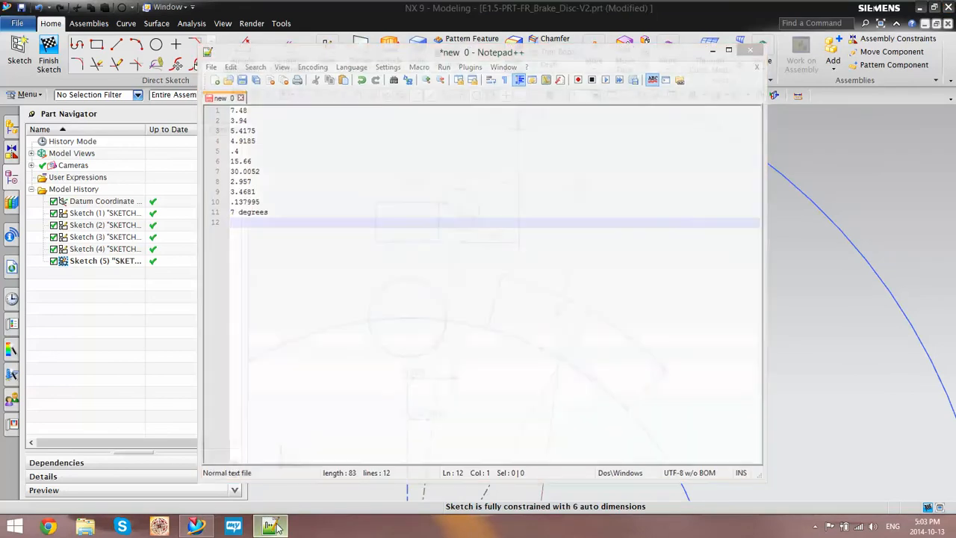
double_click(412, 182)
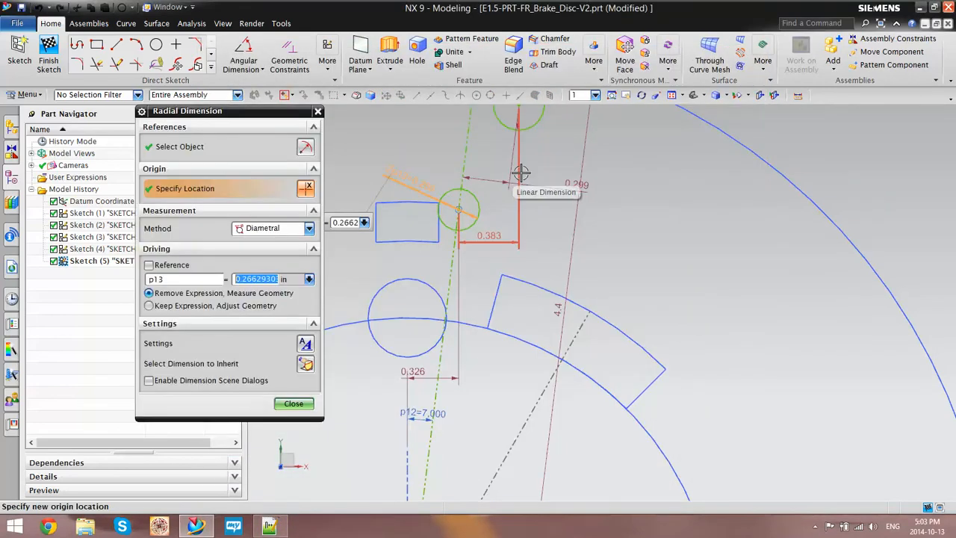
text(.138)
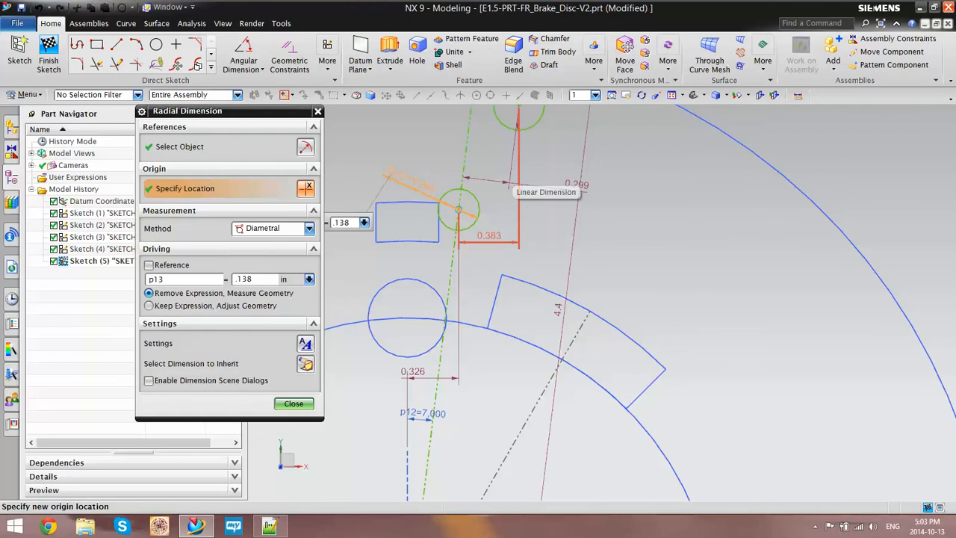
key(Return)
click(292, 403)
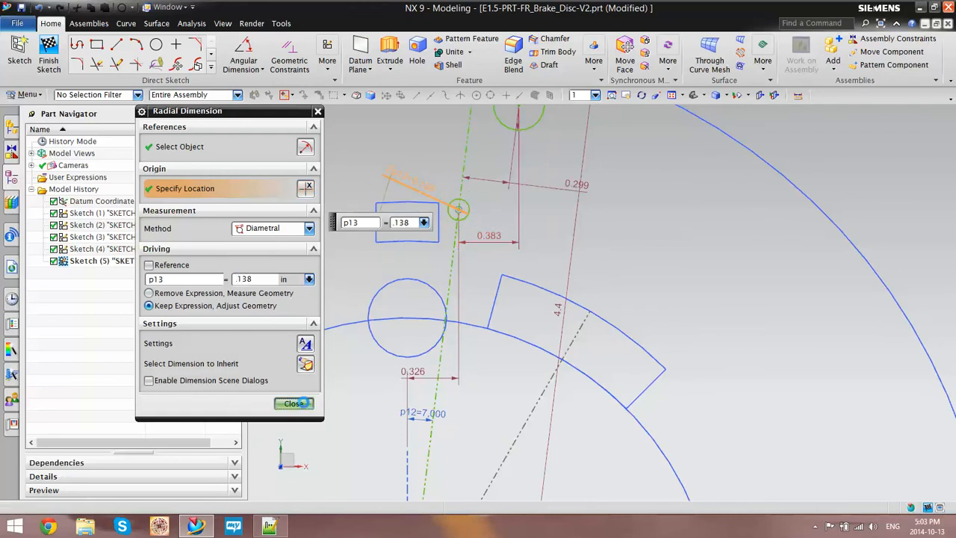
- Move the upper circle's diameter dimension clear and set it to p13 so it matches the lower circle
drag(472, 120, 563, 245)
double_click(565, 244)
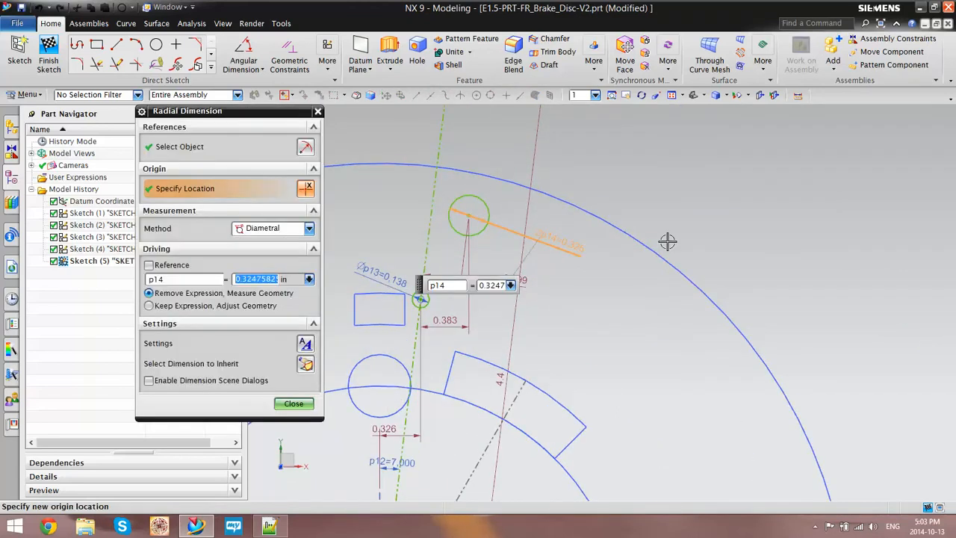
text(p13)
key(Return)
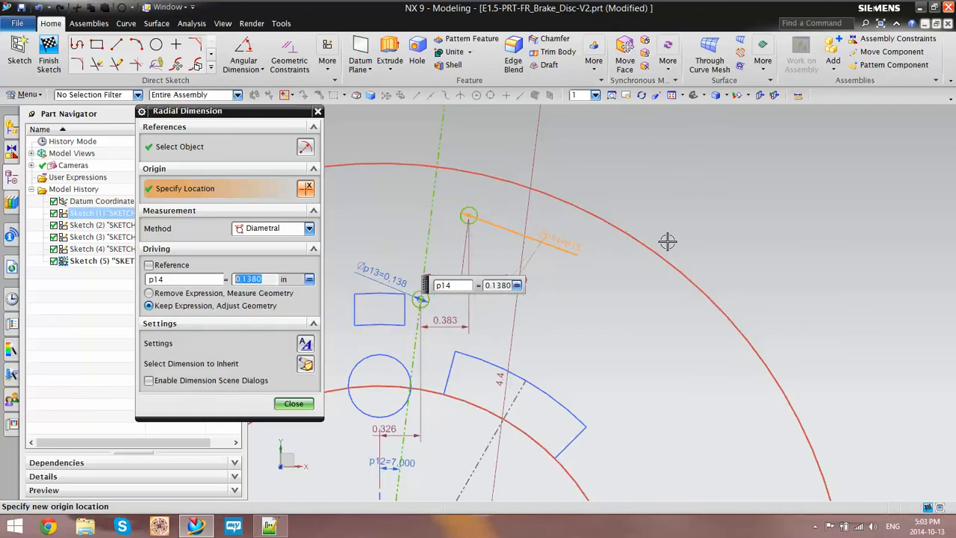
- Trim away the part of the 7-degree reference line that extends above the lower small circle
click(299, 404)
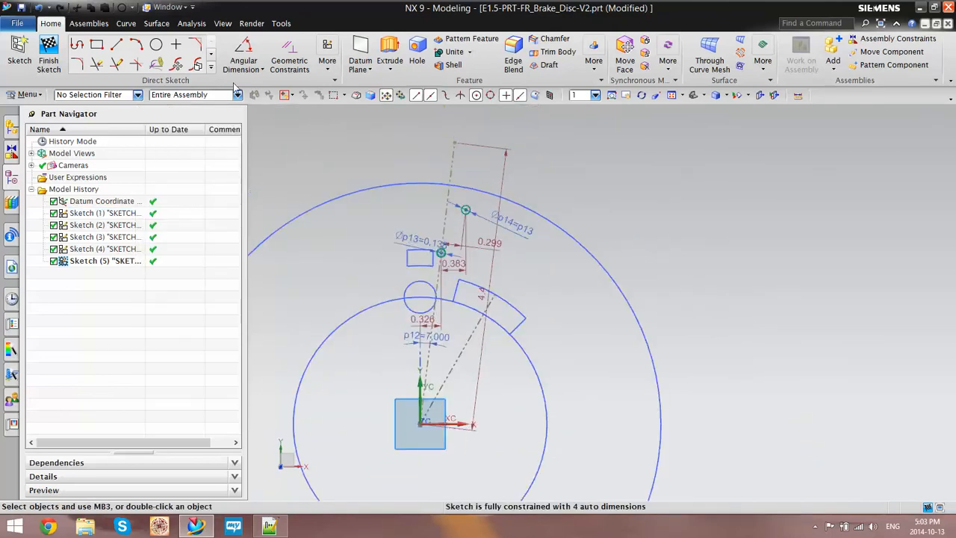
scroll(452, 314, up, 2)
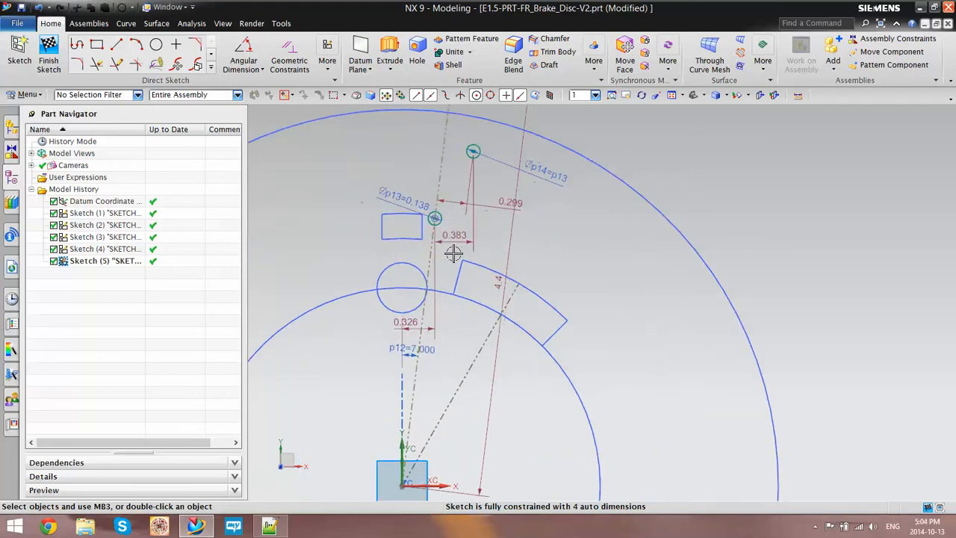
click(442, 181)
click(97, 63)
scroll(418, 191, up, 5)
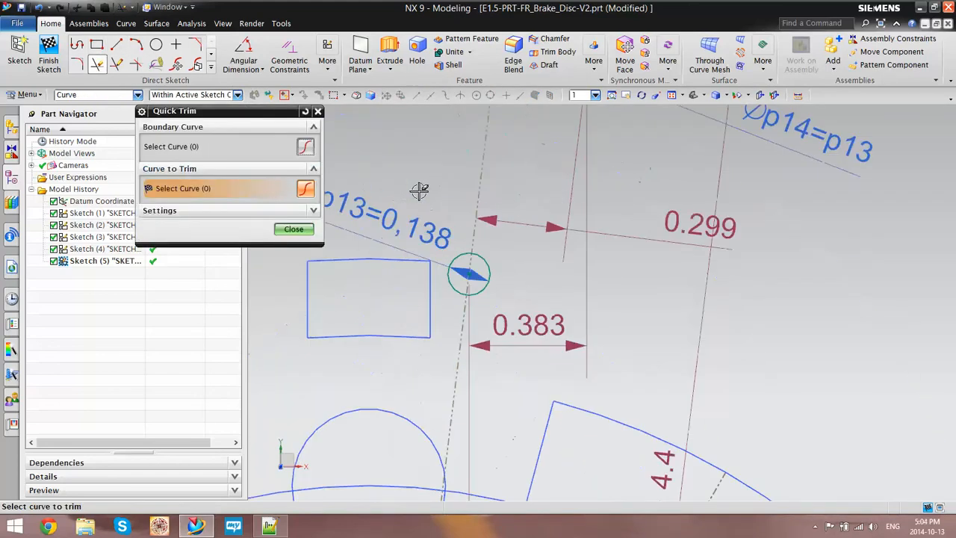
drag(489, 186, 469, 184)
scroll(481, 263, up, 5)
- Trim the remaining piece of the 7-degree reference line inside the lower small circle
drag(468, 264, 441, 261)
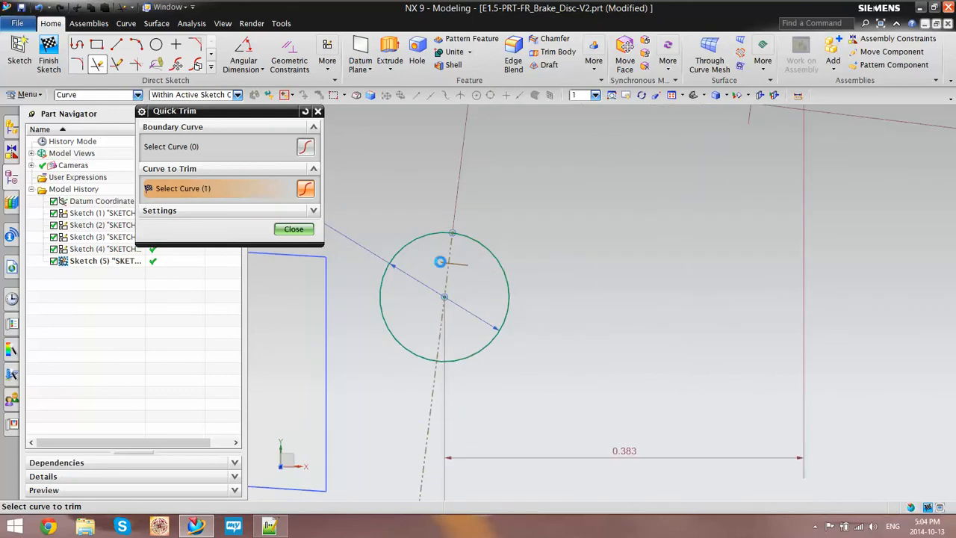
scroll(503, 207, down, 5)
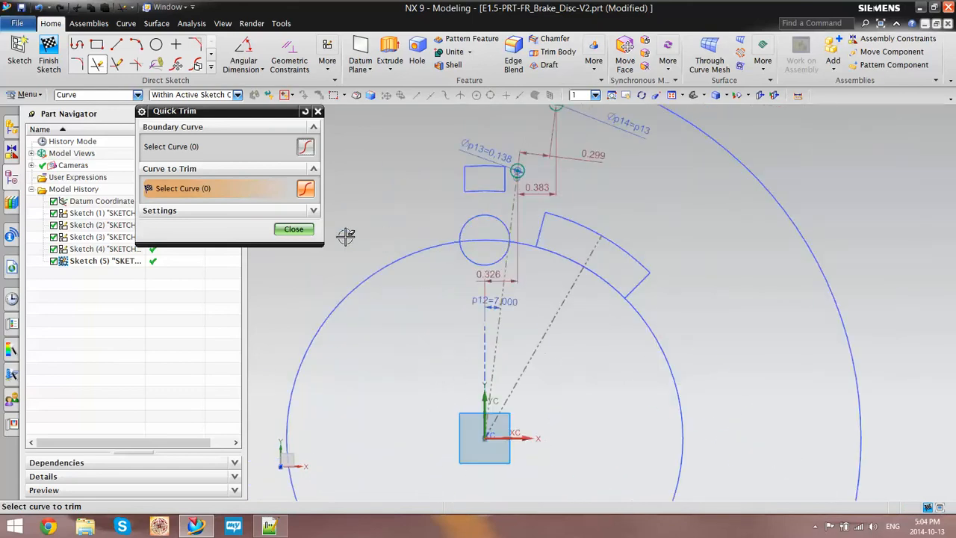
click(299, 231)
- Move the 0.326 and 0.383 dimensions above the lower small circle, then undo back past the trim inside the circle
scroll(474, 239, up, 5)
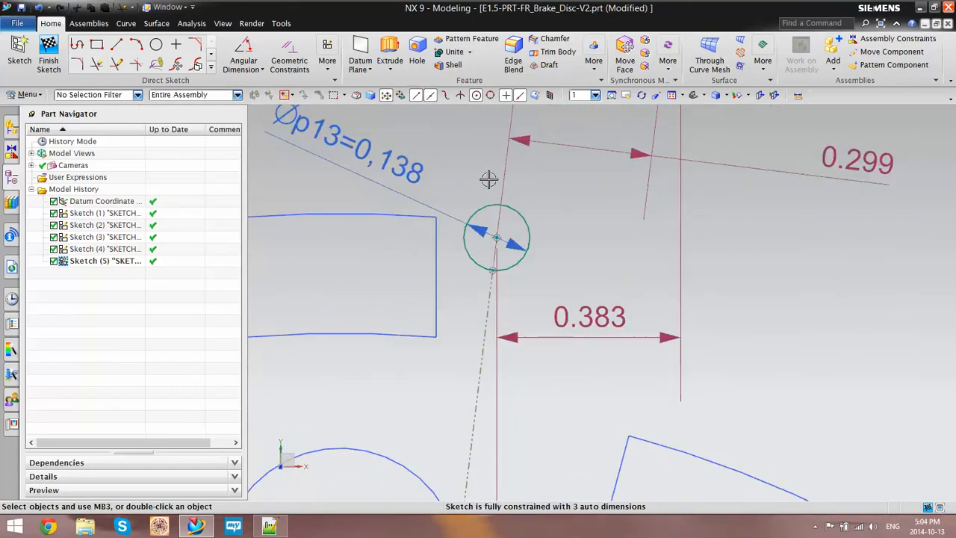
mouse_move(497, 285)
mouse_down()
mouse_move(572, 282)
mouse_move(491, 303)
mouse_move(438, 134)
mouse_up()
mouse_move(504, 290)
mouse_down()
mouse_move(637, 167)
mouse_move(641, 122)
mouse_up()
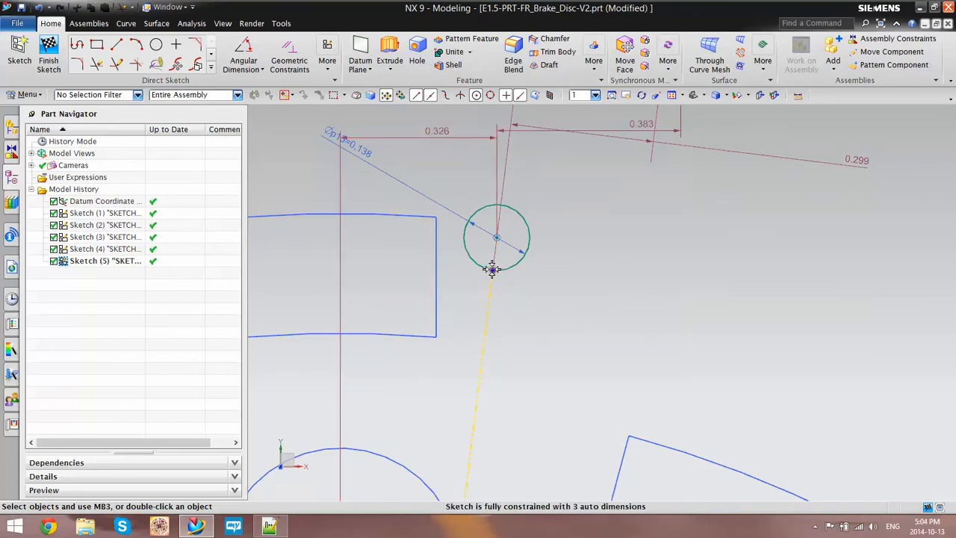
key(ctrl+z)
key(ctrl+z)
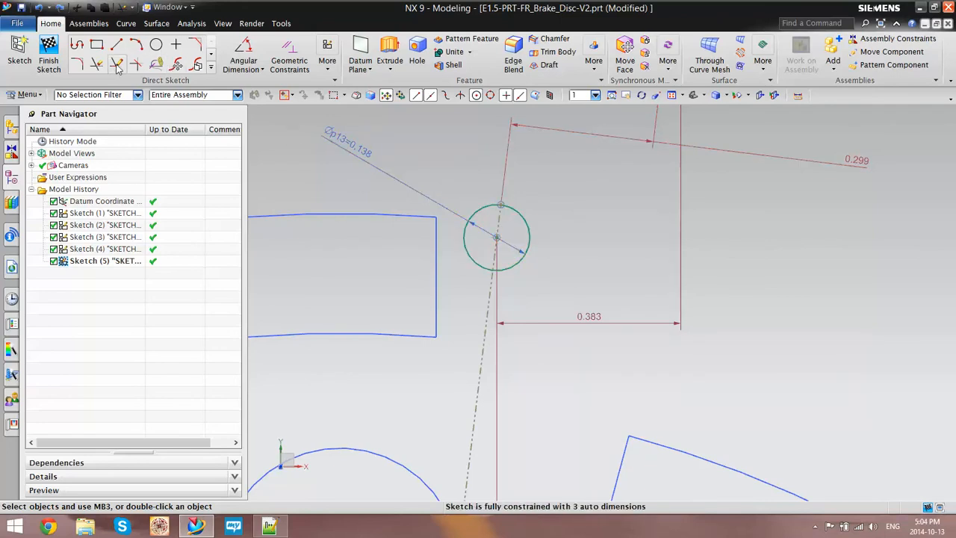
- Start a Rapid Dimension between the lower small circle's centre and the sketch origin
click(261, 69)
click(265, 85)
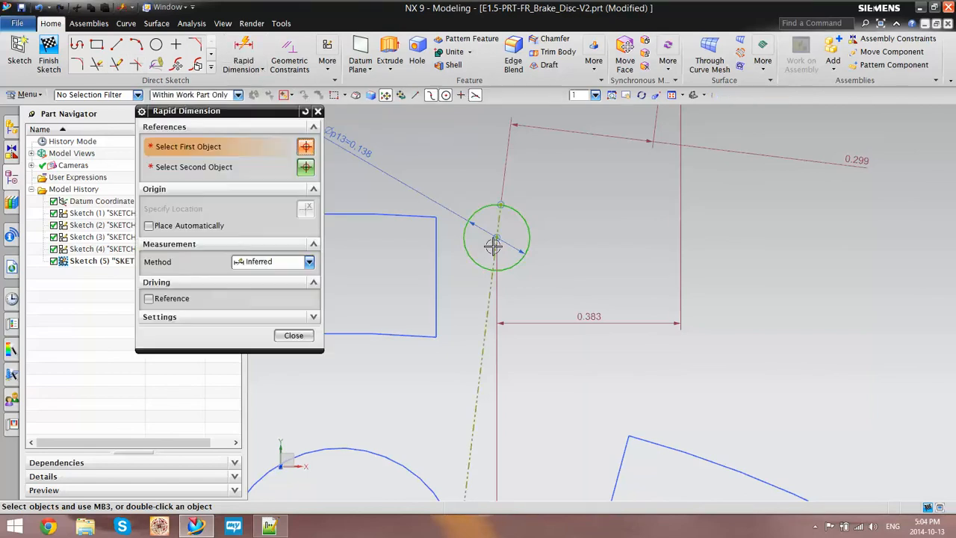
click(497, 237)
scroll(538, 181, down, 5)
scroll(538, 182, down, 4)
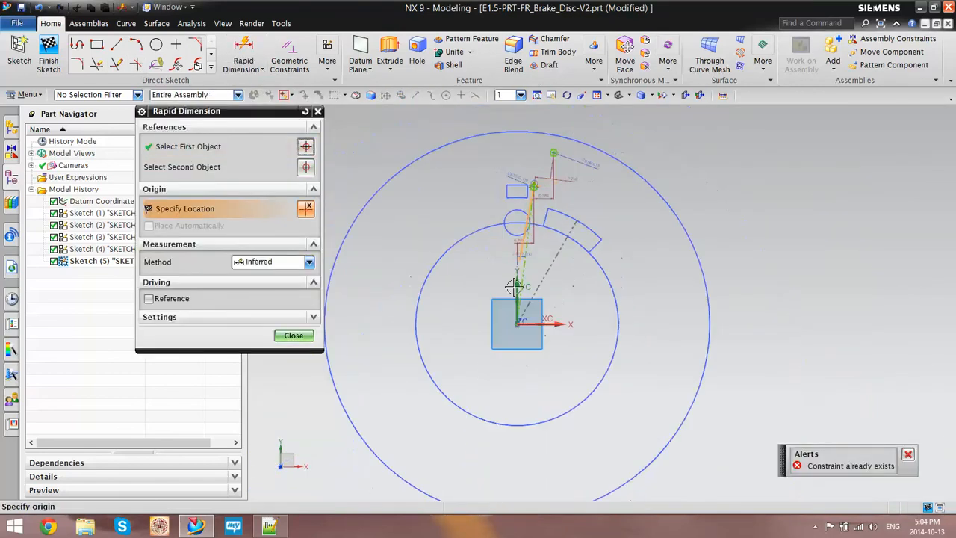
scroll(517, 244, up, 8)
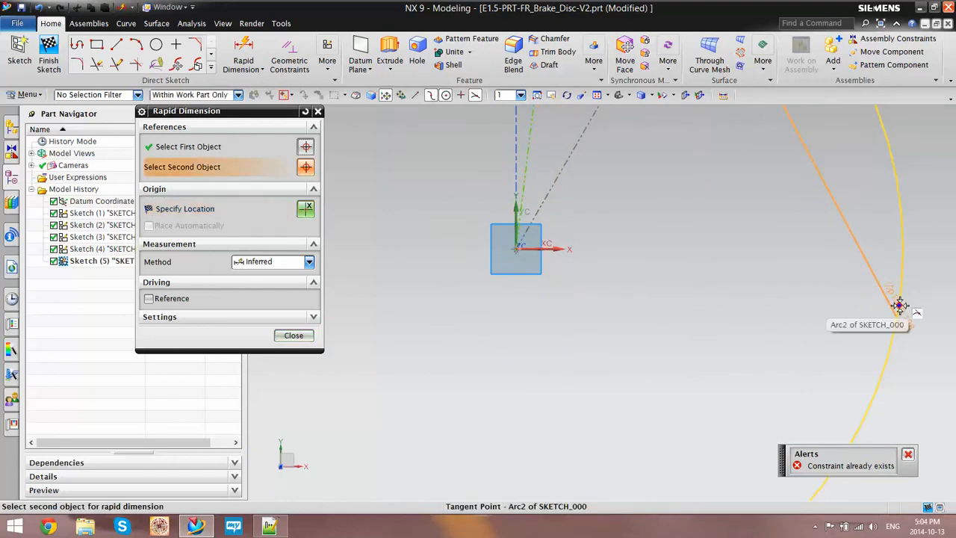
click(521, 250)
scroll(439, 284, down, 3)
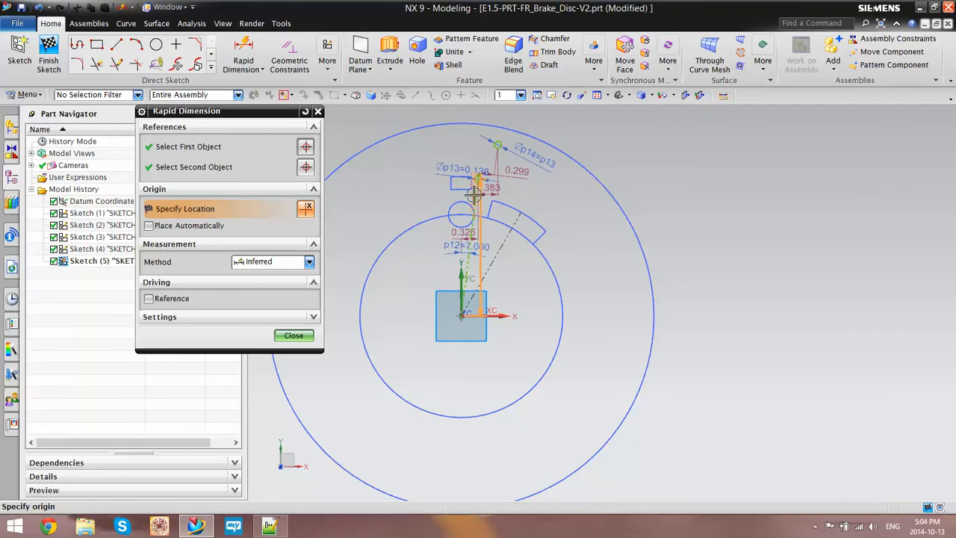
- Change the measurement method to Point-to-Point and place the centre-to-origin dimension beside the small rectangle, clear of the geometry
scroll(478, 224, up, 5)
scroll(497, 288, down, 2)
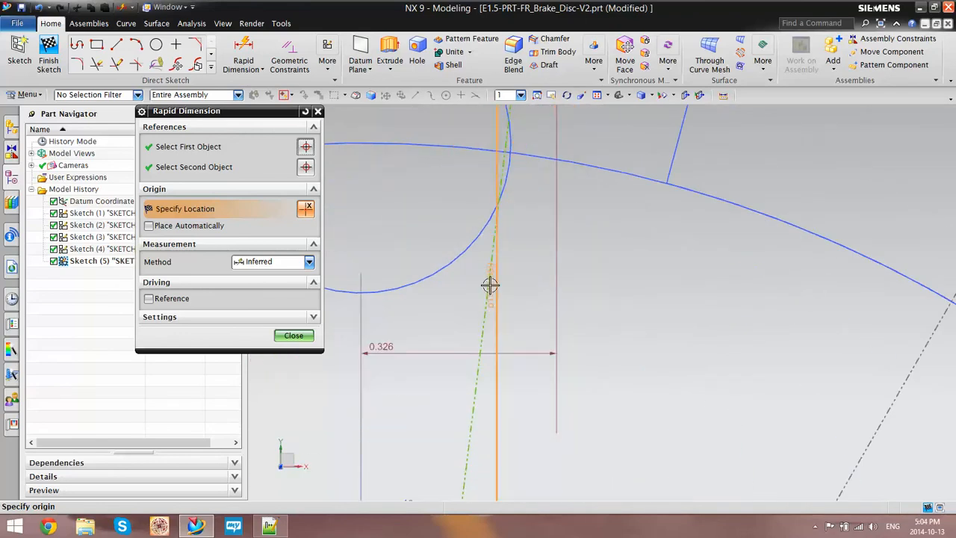
right_click(487, 284)
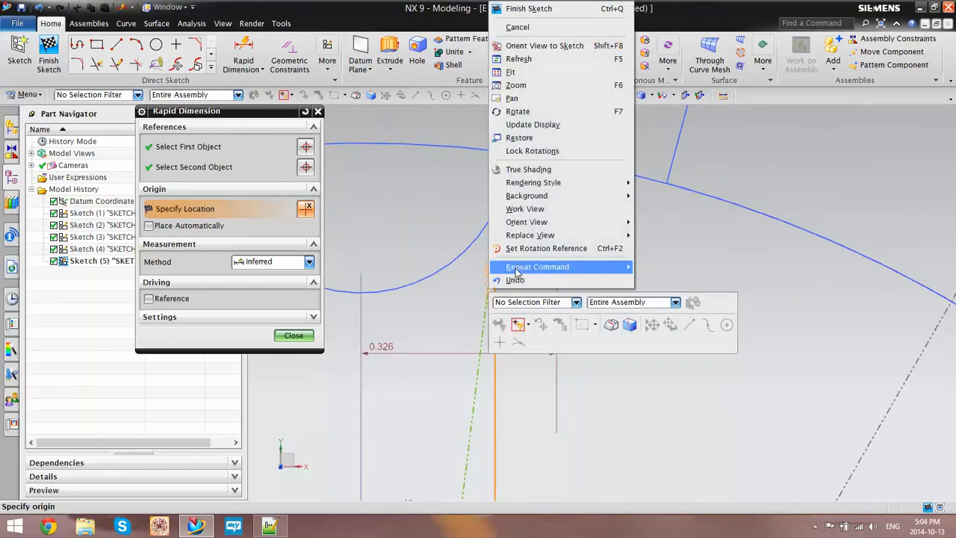
click(283, 298)
click(281, 263)
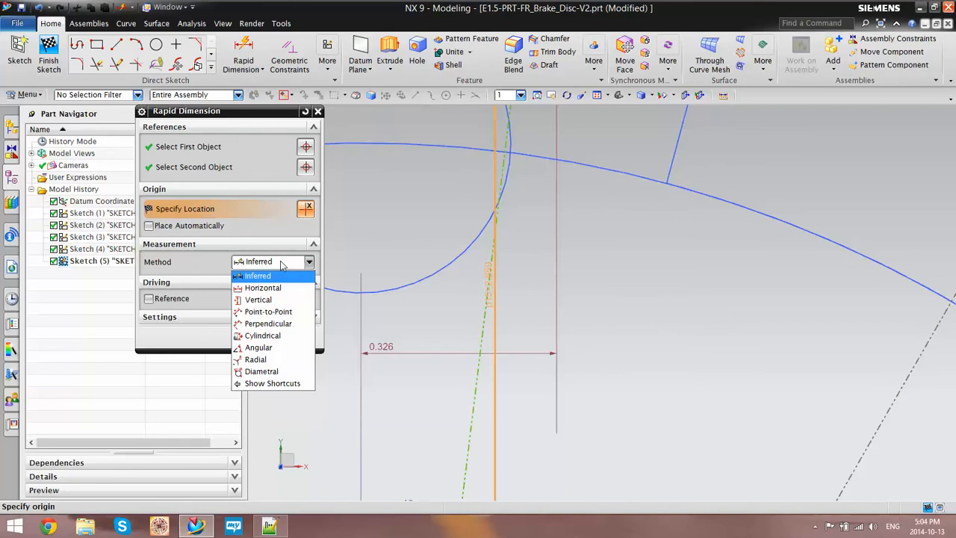
click(273, 311)
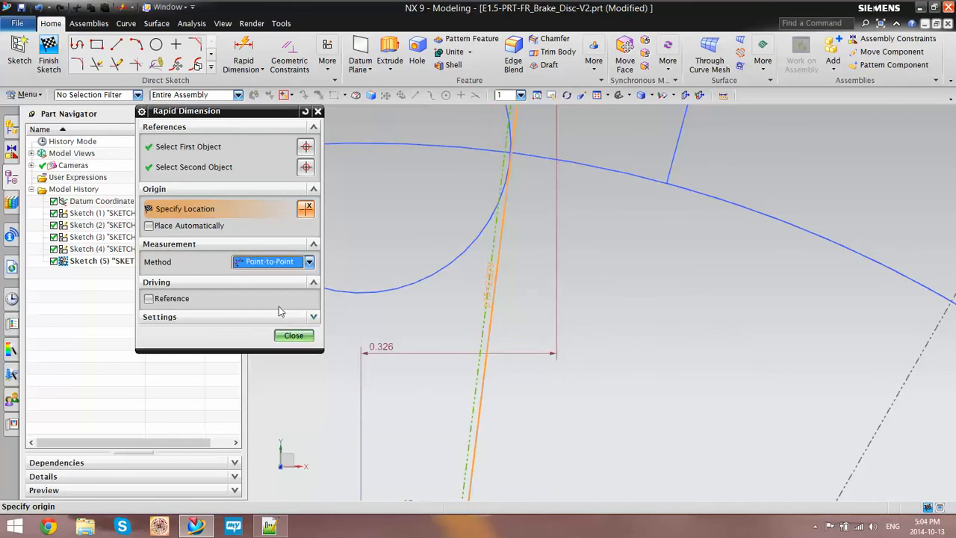
scroll(527, 296, down, 5)
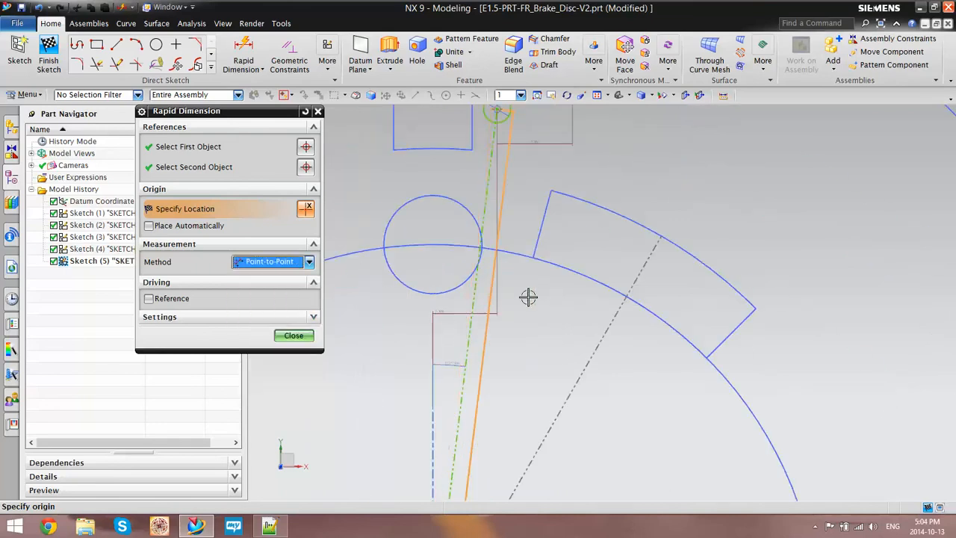
click(409, 252)
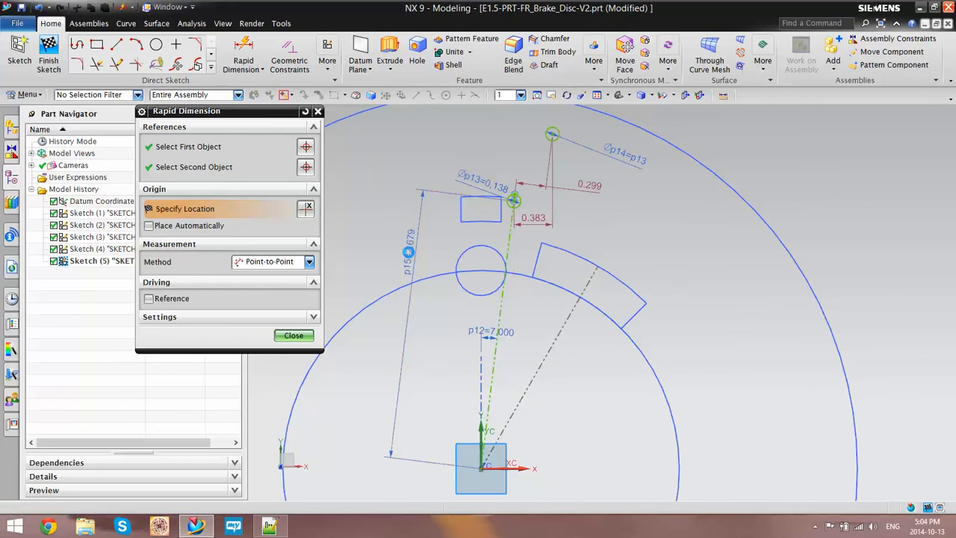
- Set the lower small circle's distance from the origin to 2.957 in, consulting the Notepad++ list
click(265, 527)
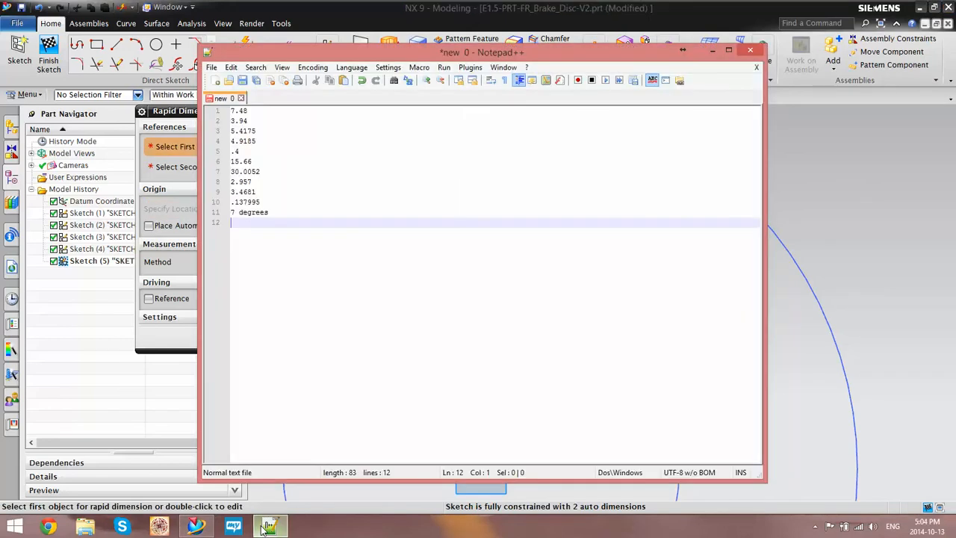
click(265, 527)
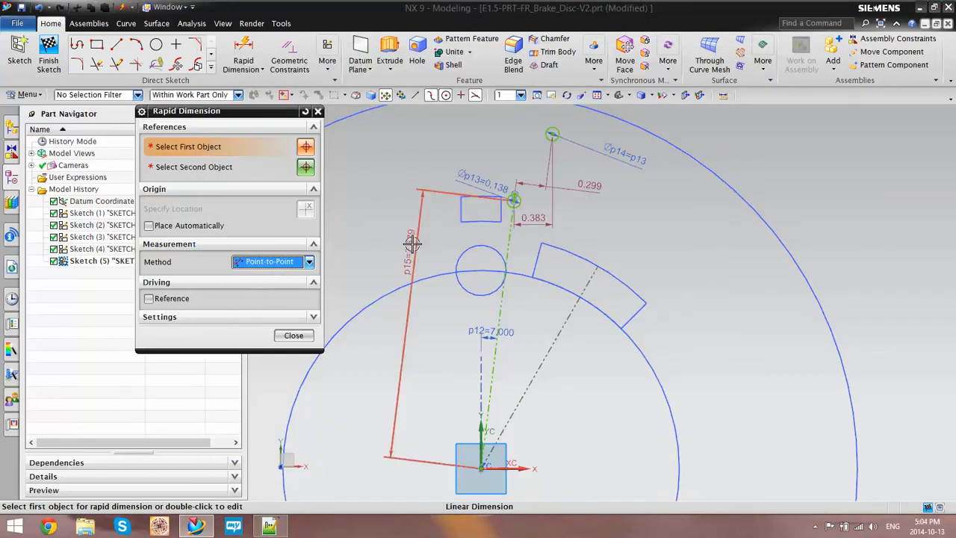
double_click(412, 243)
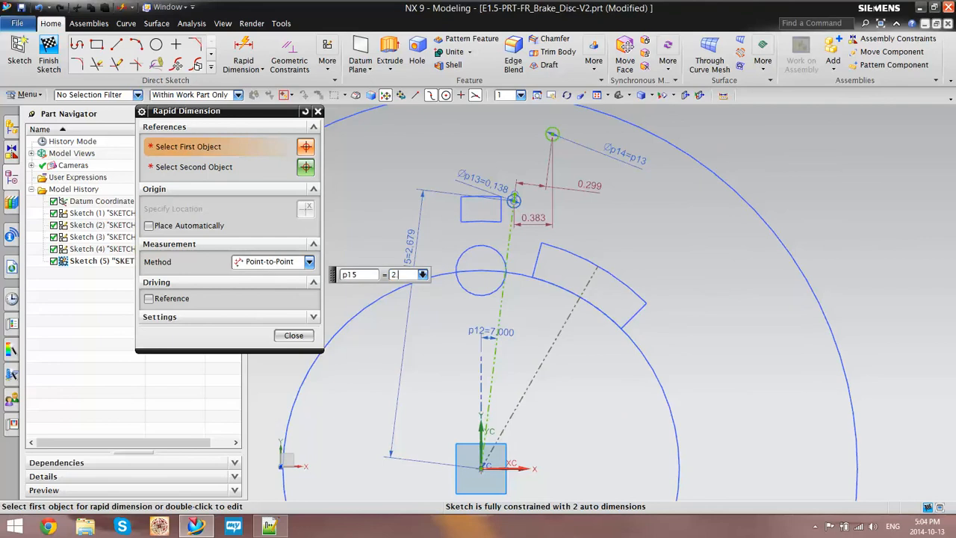
key(Return)
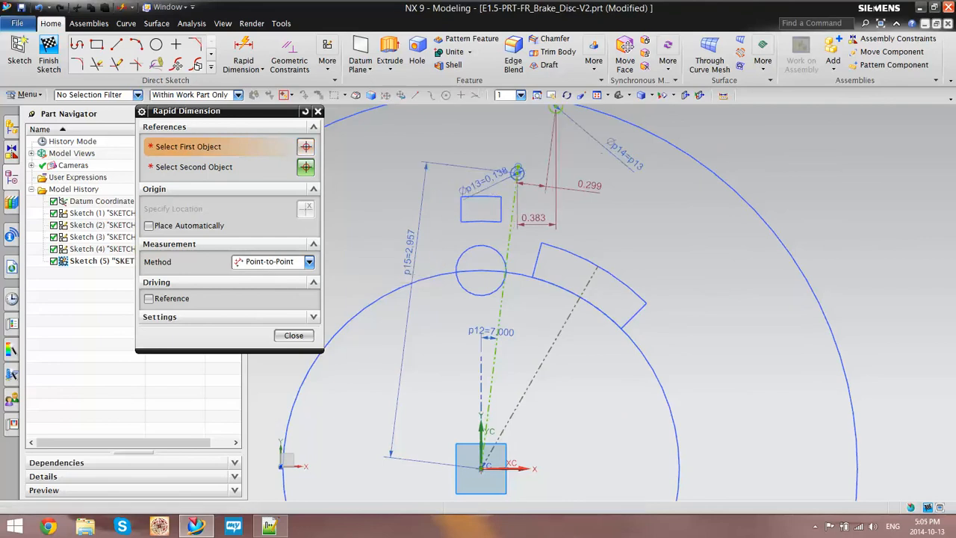
click(293, 336)
- Draw a line from the upper small circle's centre to the sketch origin
scroll(315, 368, down, 3)
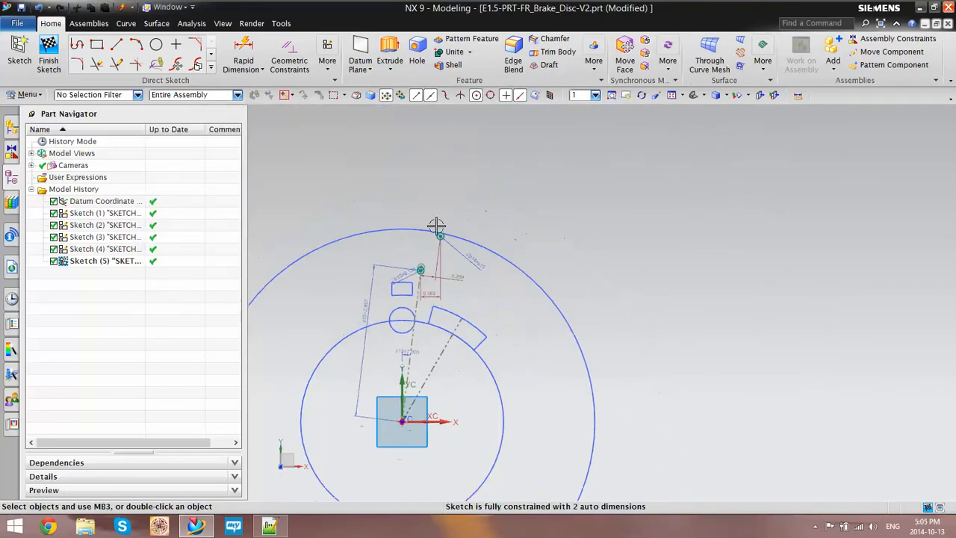
scroll(435, 226, up, 4)
scroll(485, 203, down, 3)
scroll(467, 271, up, 3)
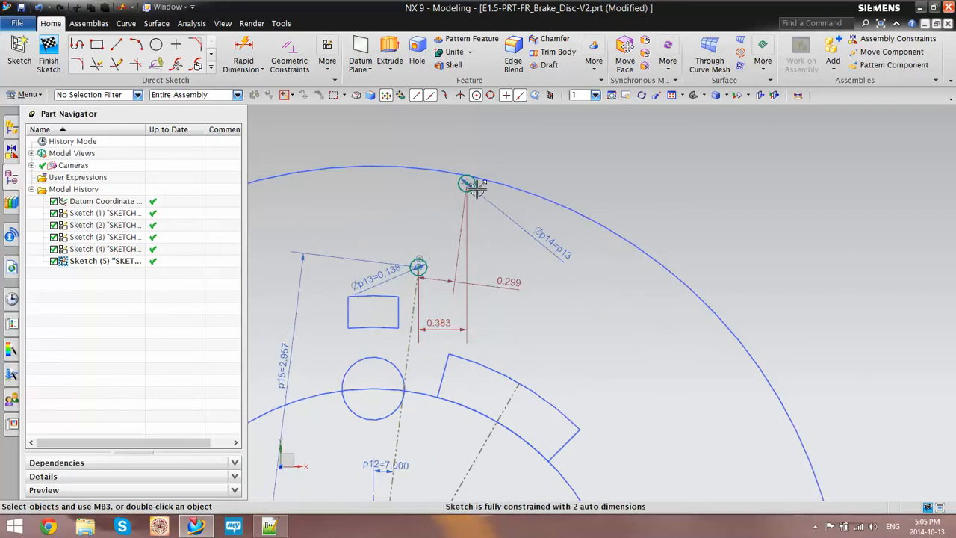
key(l)
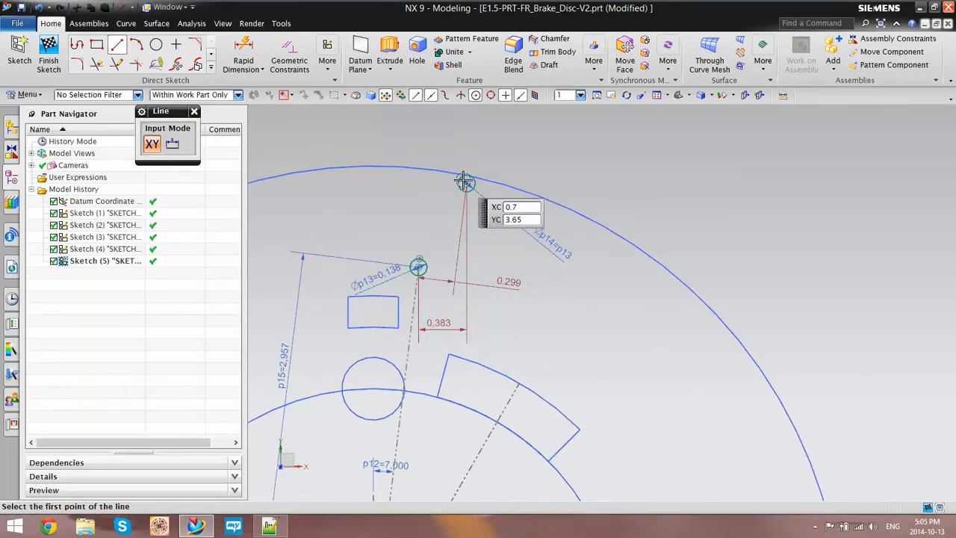
click(463, 182)
scroll(481, 263, down, 3)
scroll(429, 404, up, 3)
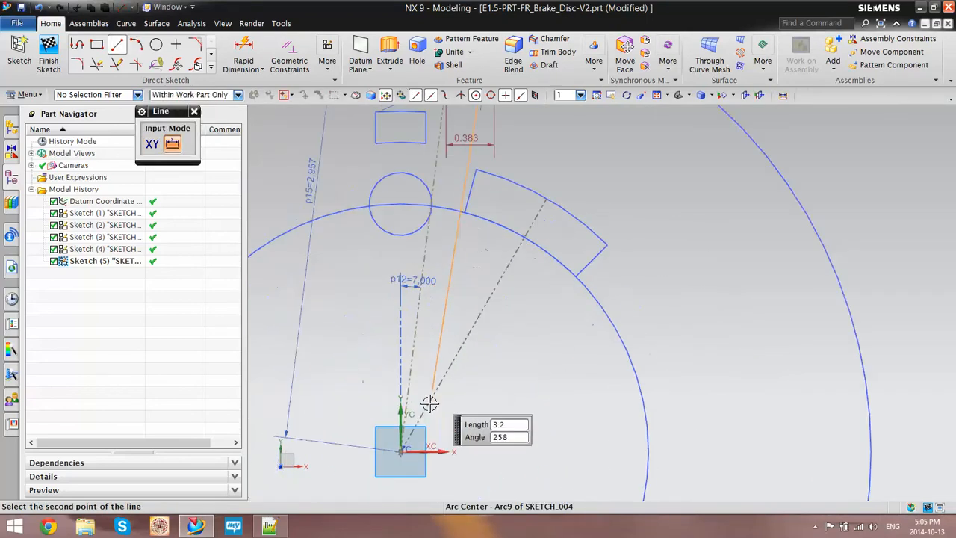
click(400, 449)
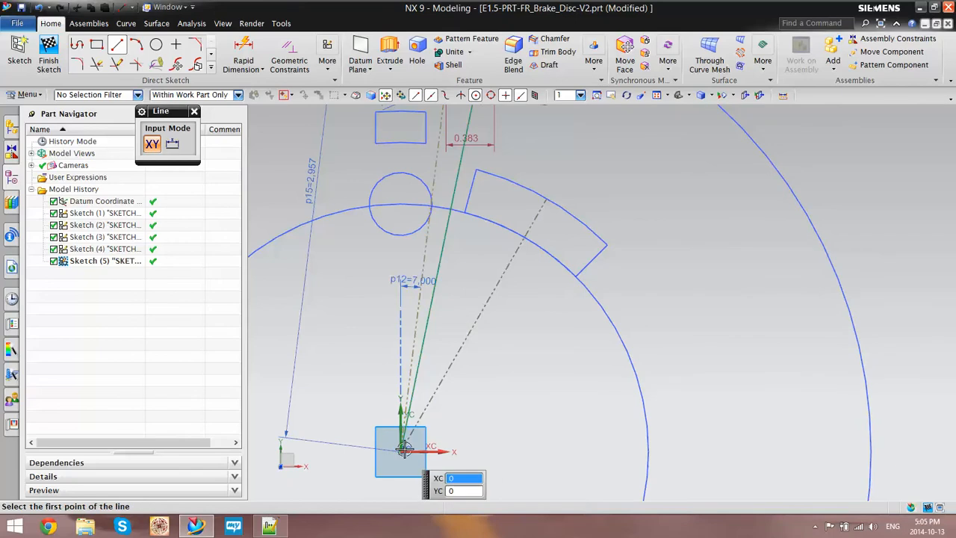
key(Escape)
- Convert the new line between the upper small circle and the origin to a reference line
click(449, 226)
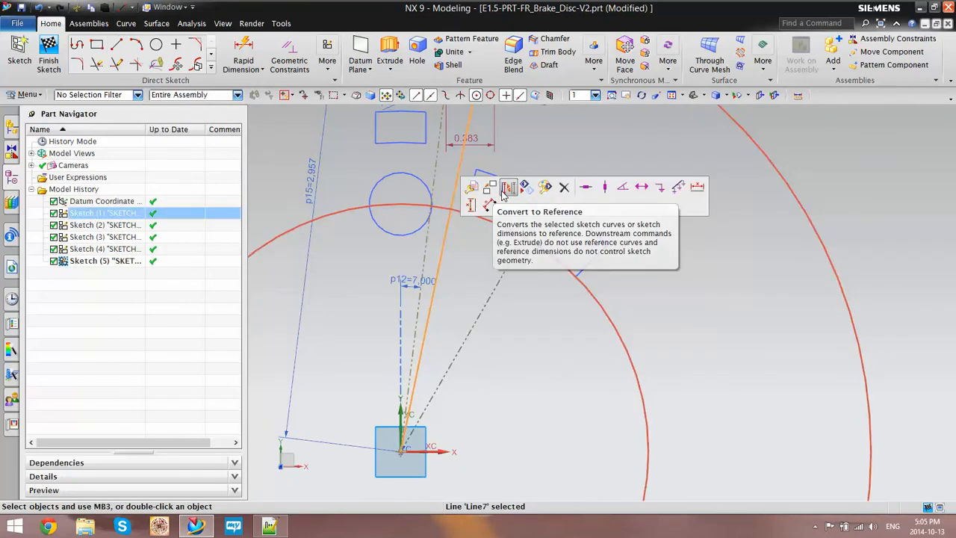
click(504, 194)
scroll(486, 261, down, 3)
scroll(511, 185, up, 3)
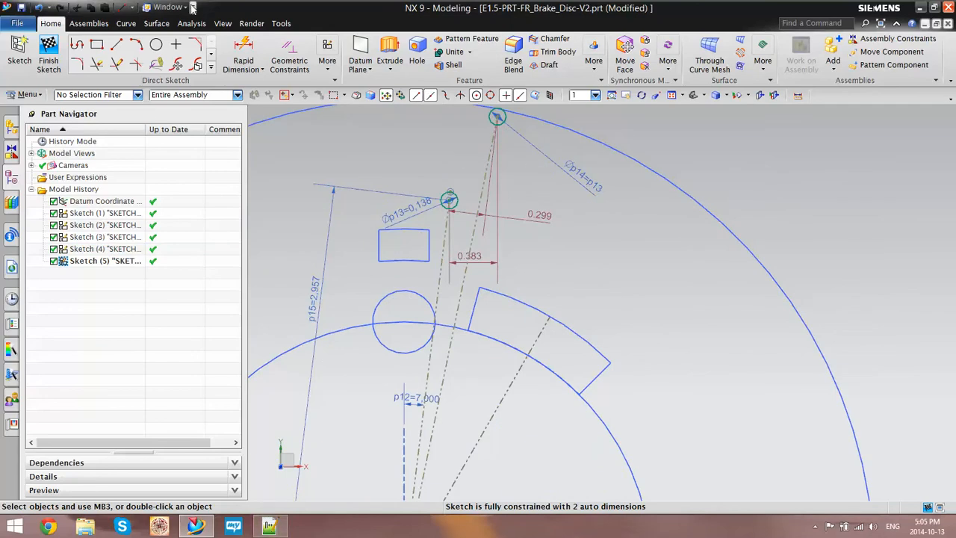
- Switch to the reference part M01-PRT-BRAKE_DISC-B1 and start a three-point angle measurement with the disc centre as base point
click(169, 6)
click(190, 77)
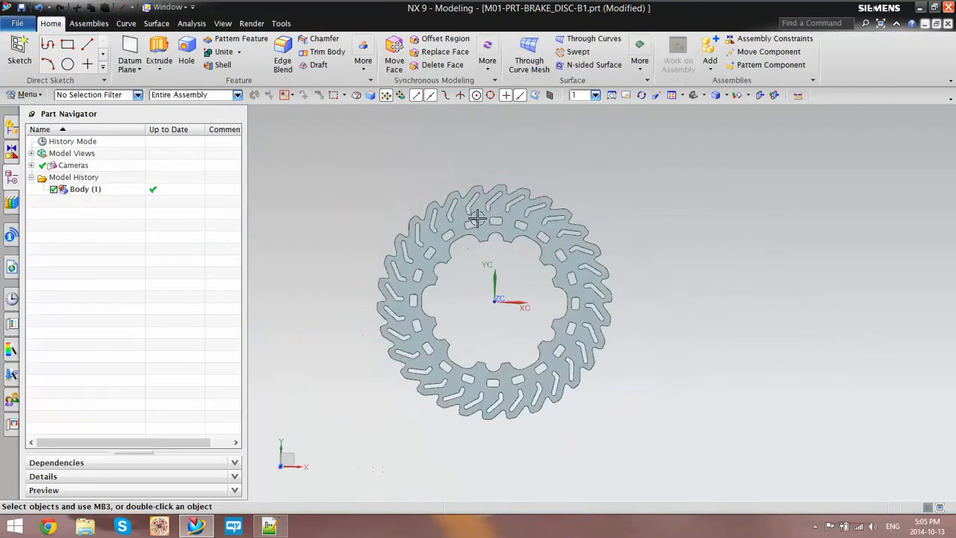
scroll(491, 200, up, 3)
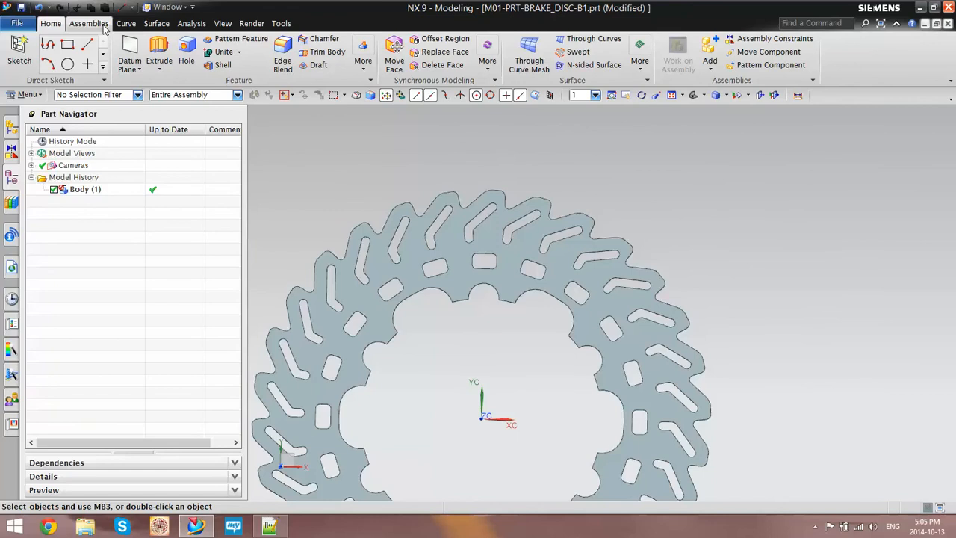
click(181, 27)
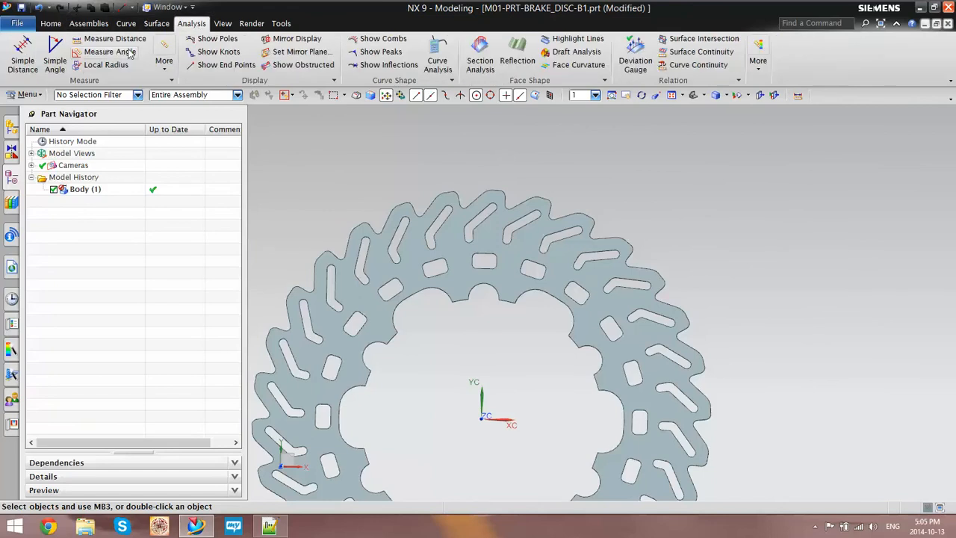
click(130, 53)
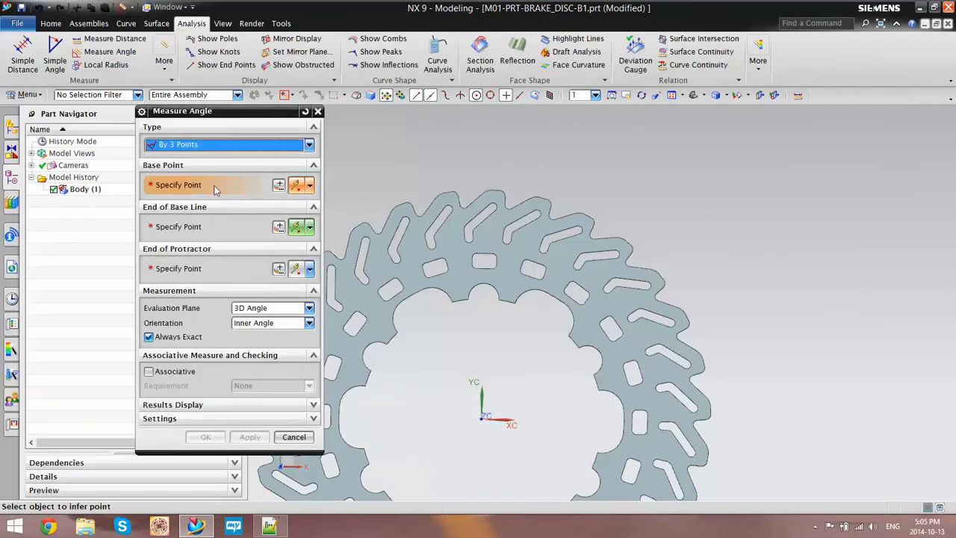
click(481, 419)
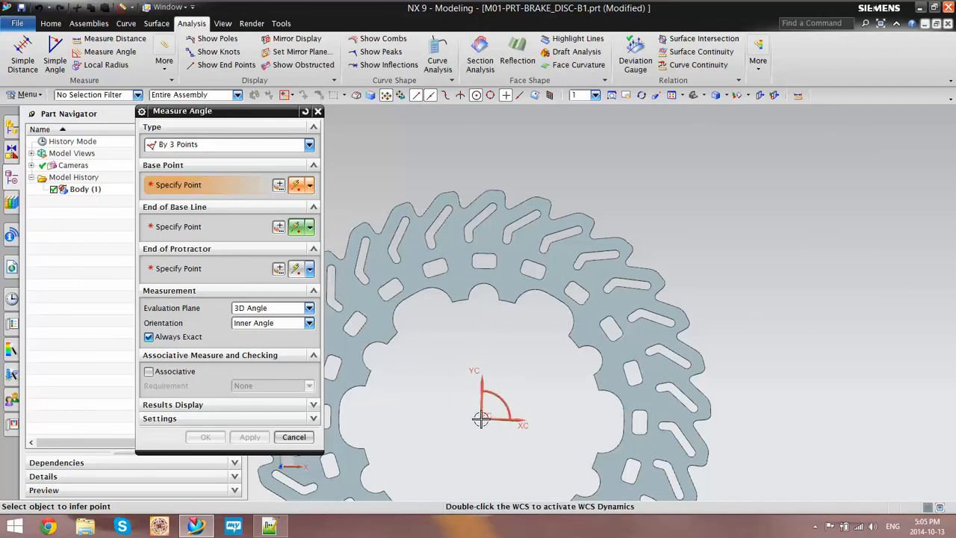
scroll(484, 389, up, 5)
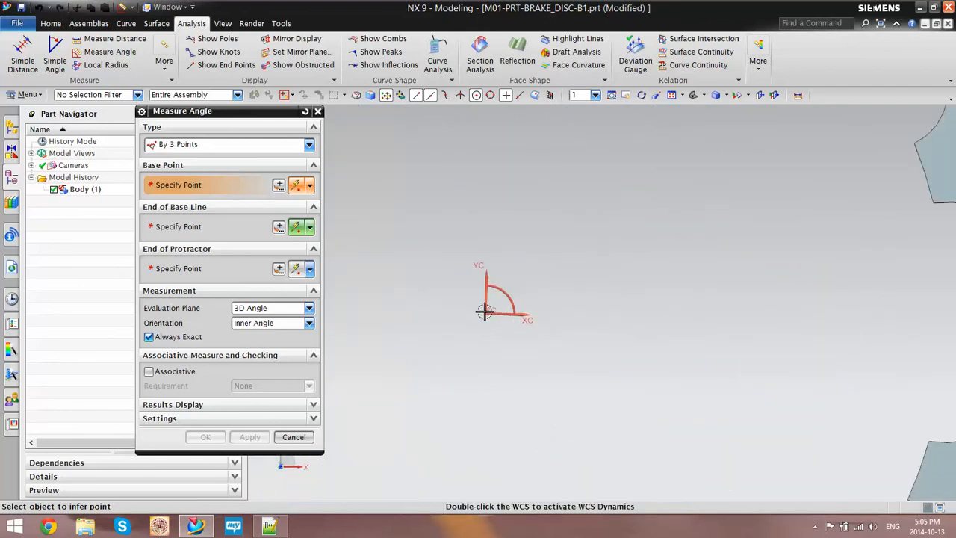
scroll(461, 380, down, 5)
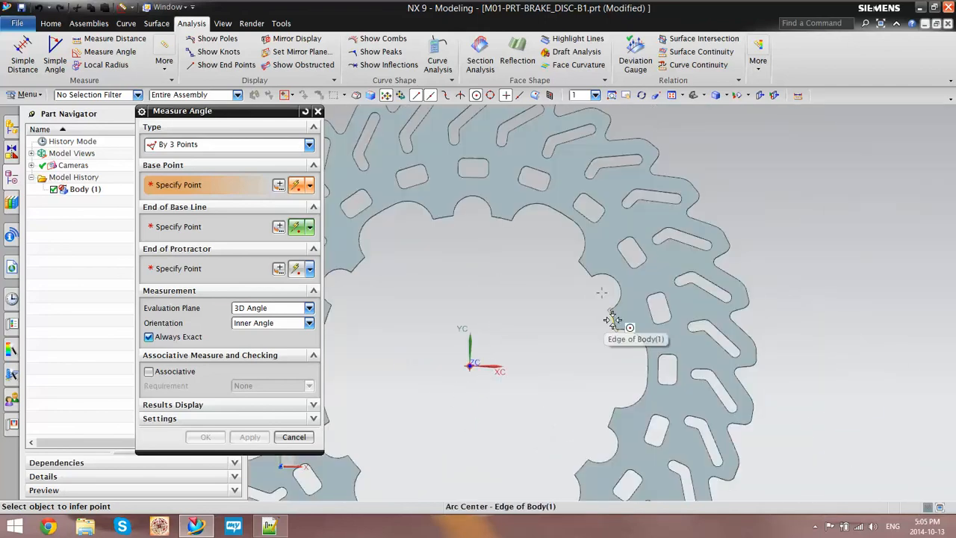
click(610, 320)
scroll(358, 250, down, 3)
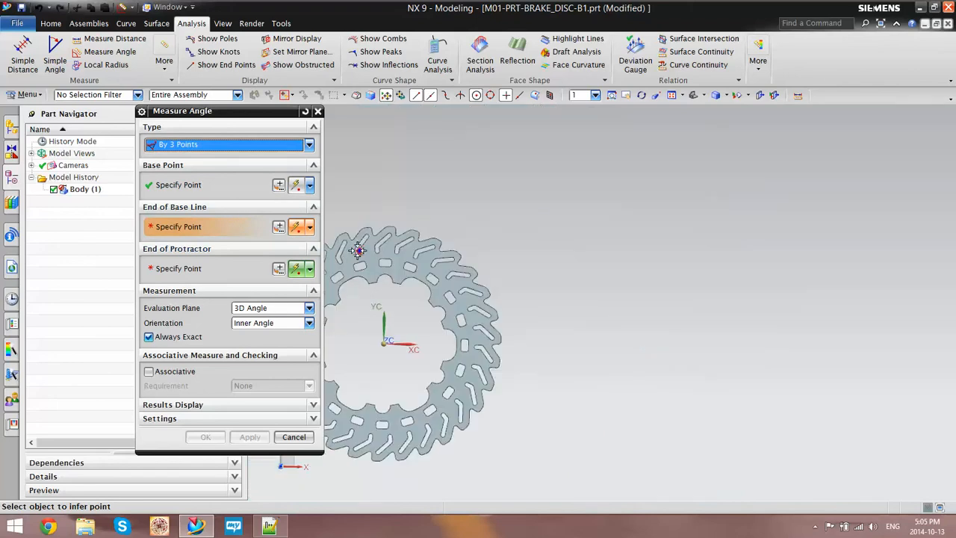
- Complete the angle measurement from the top notch's arc centre to the centre of the slot's outer rounded end
scroll(359, 250, up, 4)
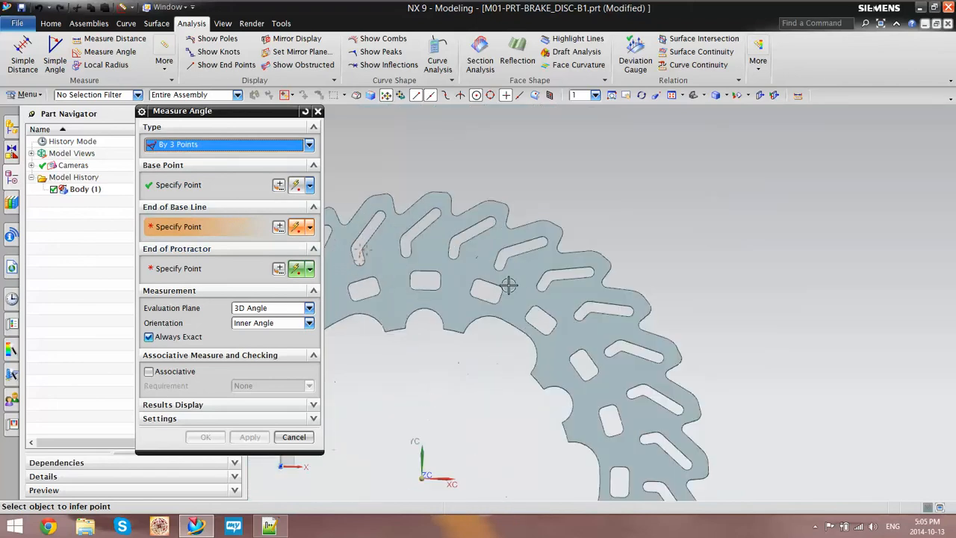
click(424, 328)
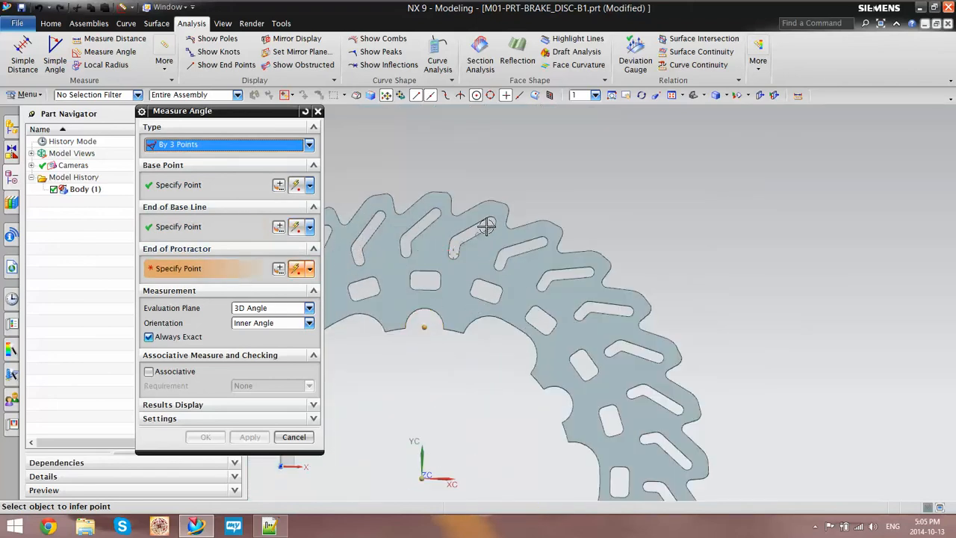
scroll(508, 217, up, 5)
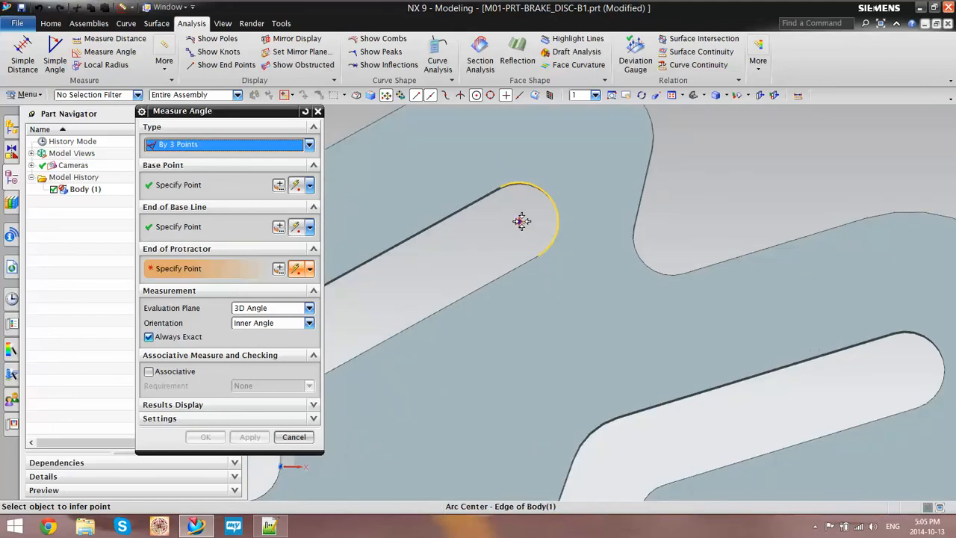
click(521, 221)
scroll(559, 202, down, 5)
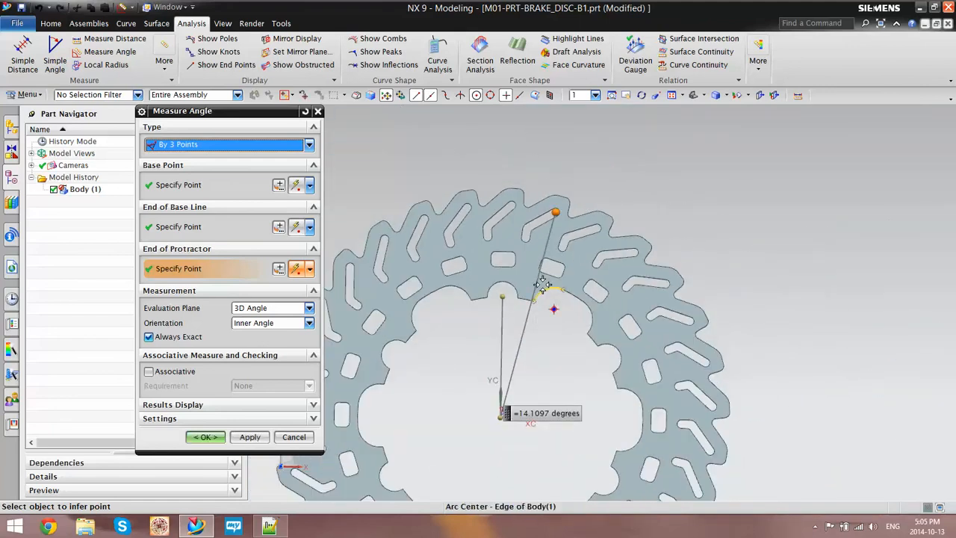
click(215, 438)
- Record "14 degrees" on line 12 of the Notepad++ list and return to NX
click(269, 527)
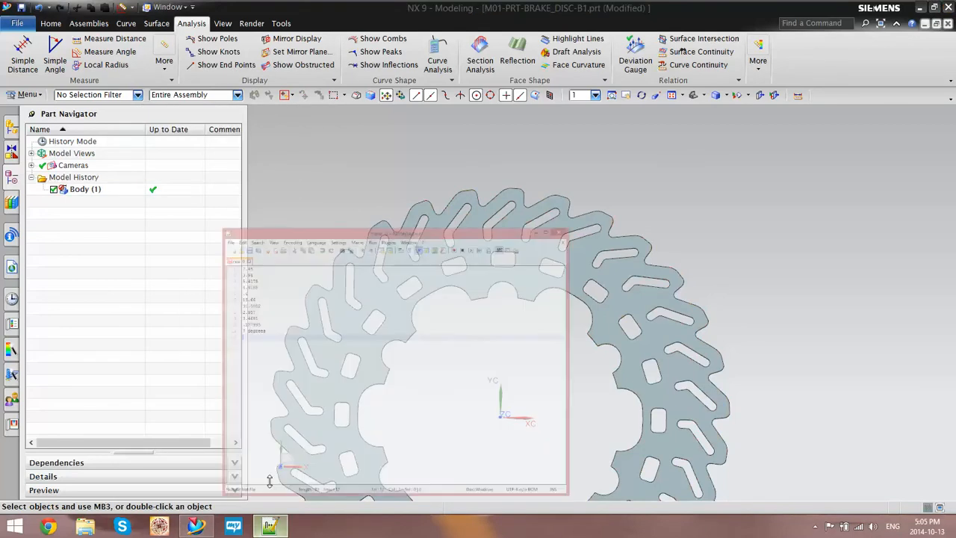
text(14)
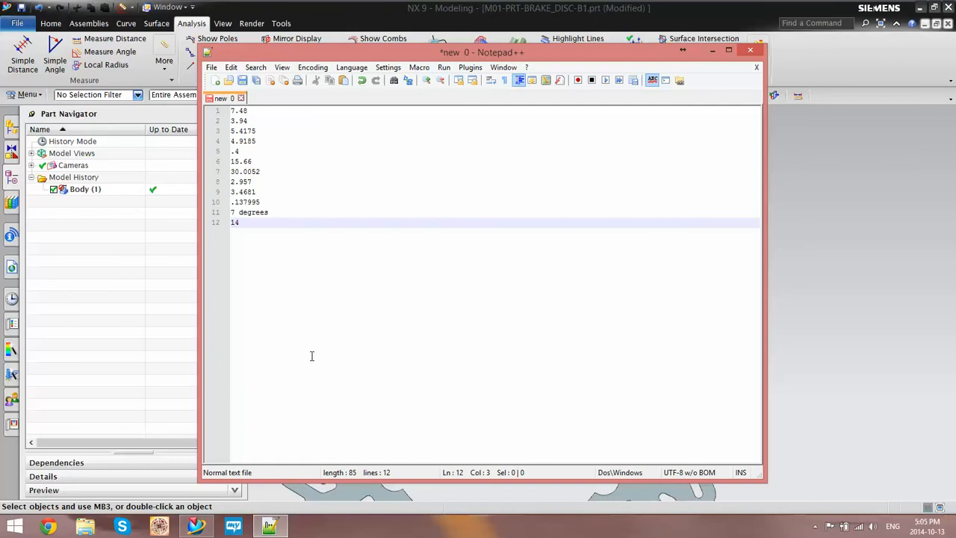
text( dergr)
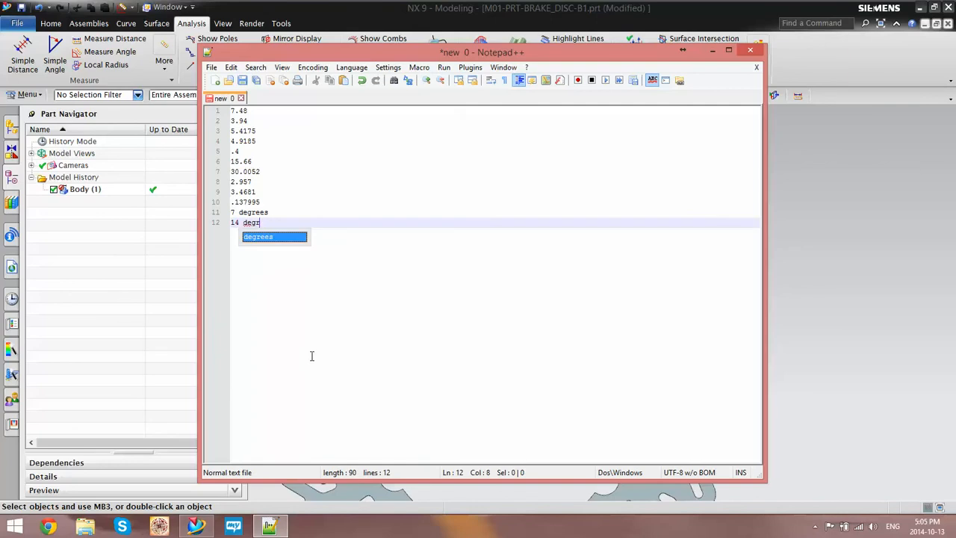
text(esses)
click(800, 246)
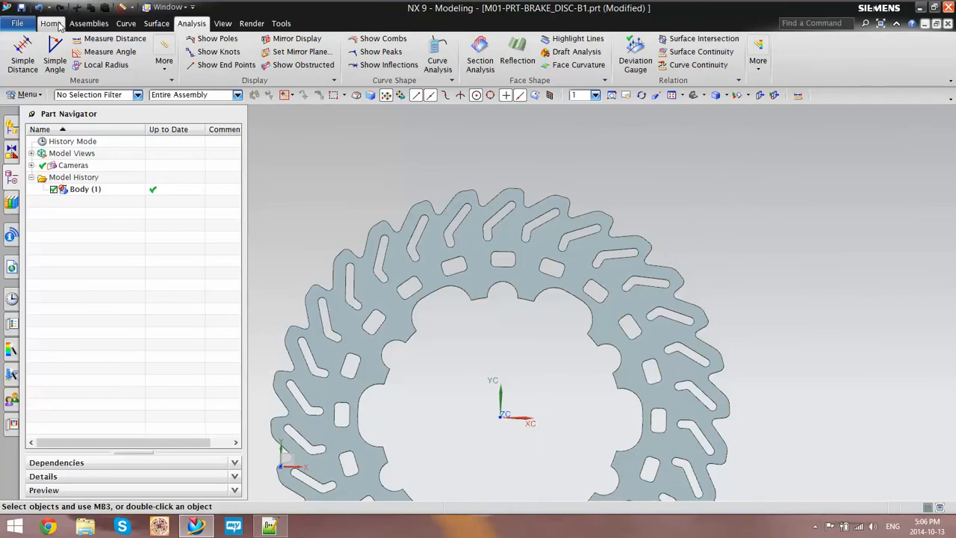
- Switch back to the part E1.5-PRT-FR_Brake_Disc-V2 and reopen Sketch (5) for editing
click(168, 7)
click(189, 81)
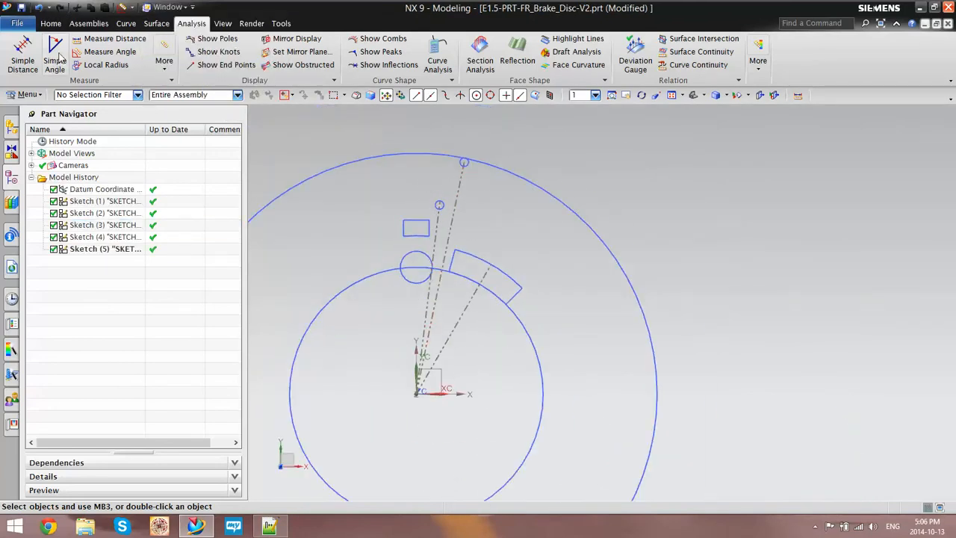
click(93, 23)
click(59, 24)
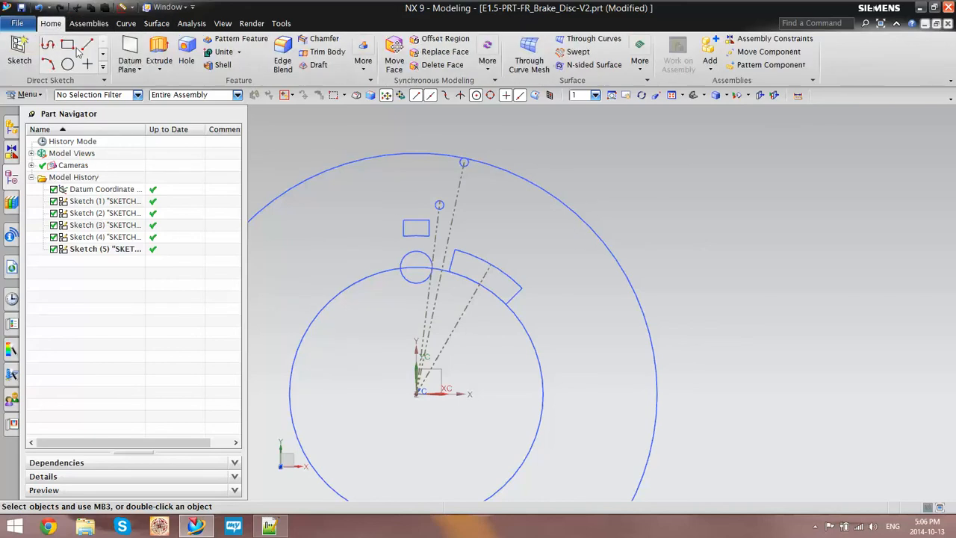
double_click(96, 251)
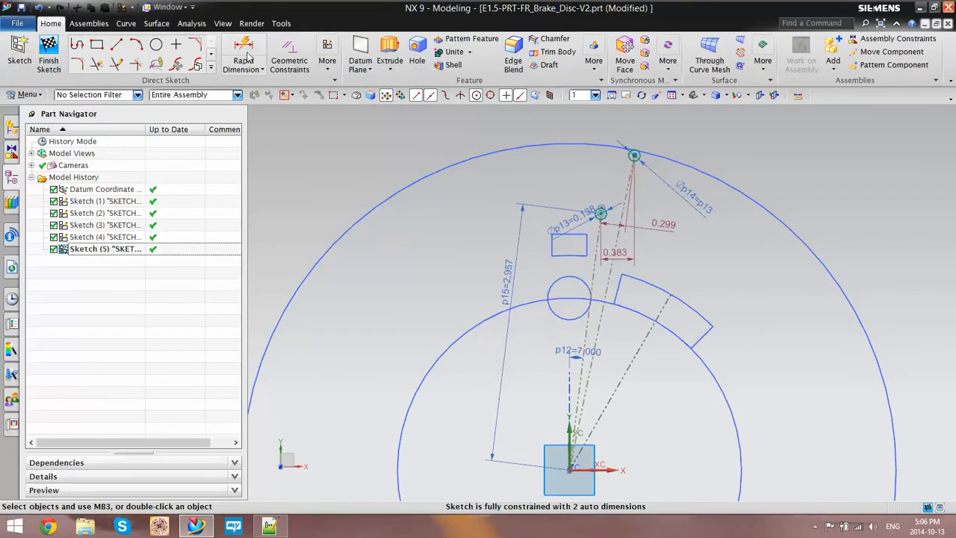
- Add an angular dimension of 14 degrees between the upper small circle's reference line and the vertical axis
click(262, 69)
click(269, 103)
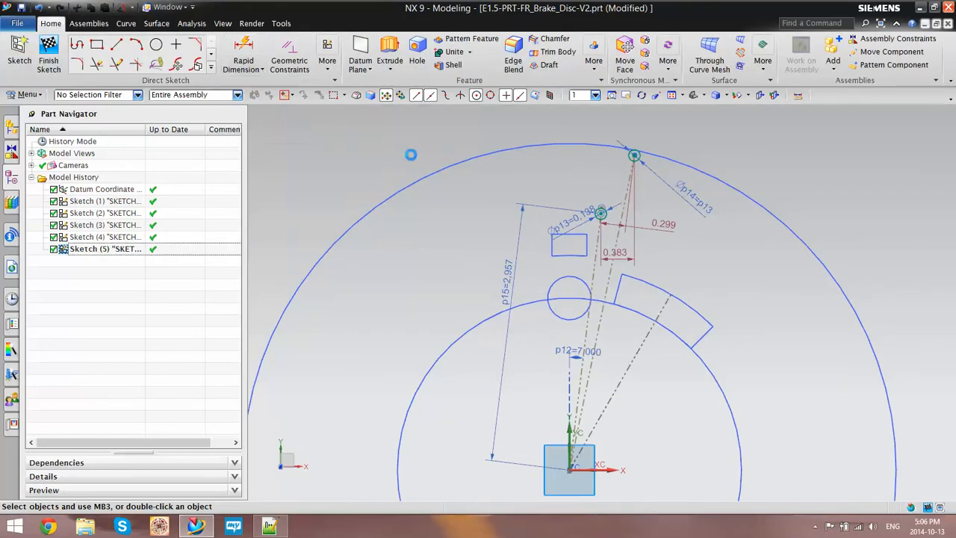
click(572, 392)
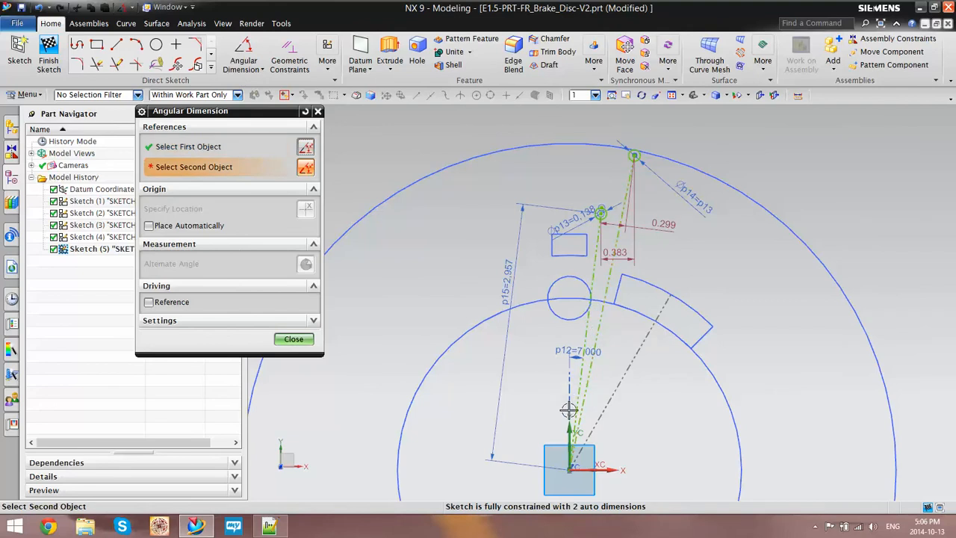
click(569, 427)
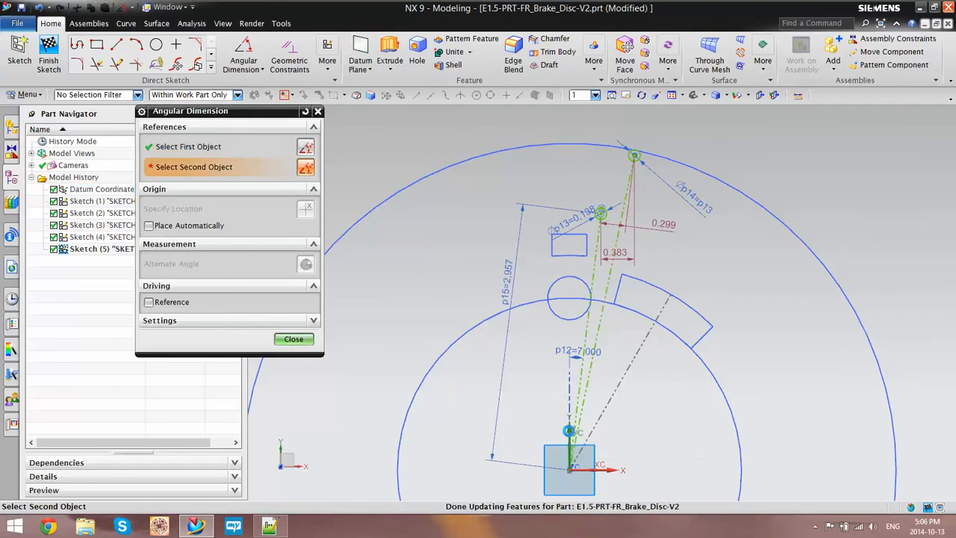
click(602, 273)
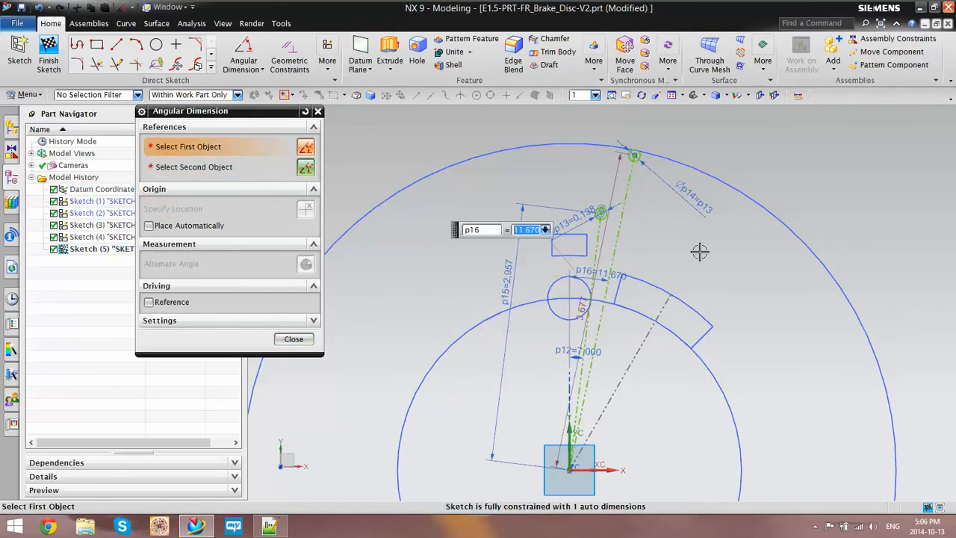
text(14)
key(Return)
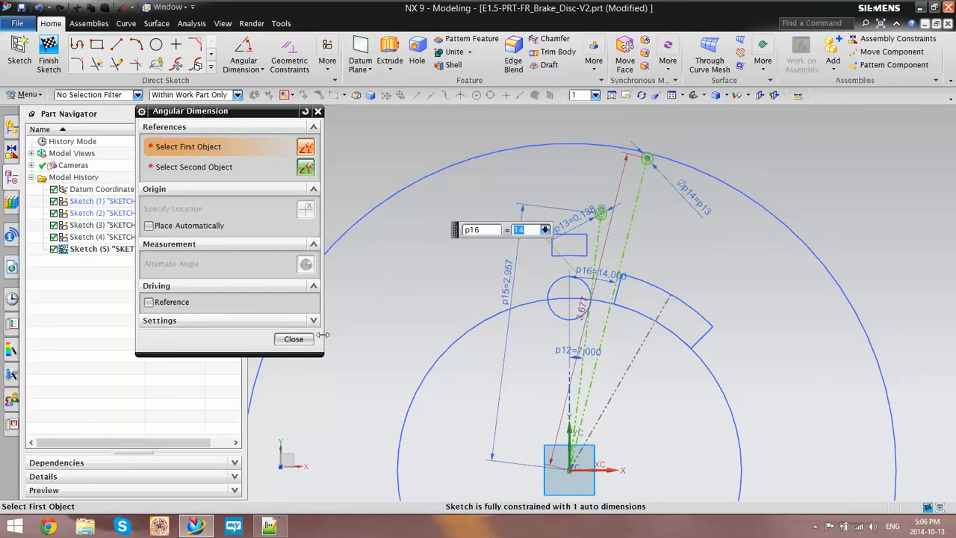
click(293, 339)
- Set the upper small circle's distance from the origin to 3.468 in, consulting the Notepad++ list
scroll(489, 292, down, 3)
scroll(548, 175, up, 4)
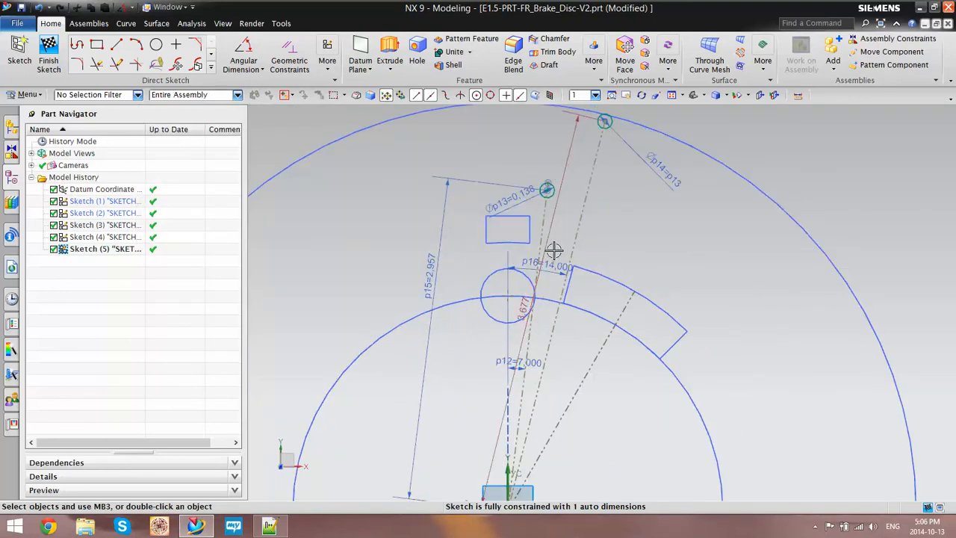
scroll(695, 291, down, 3)
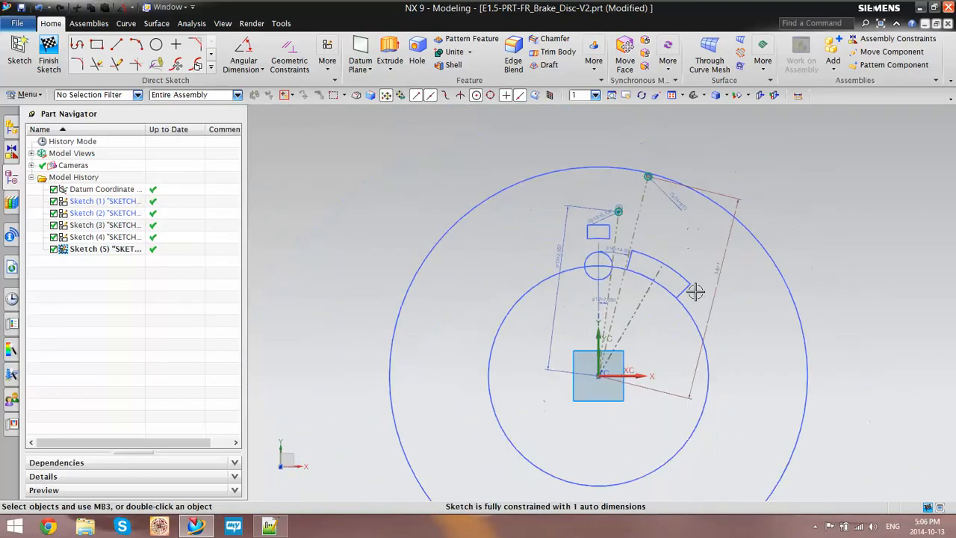
click(270, 526)
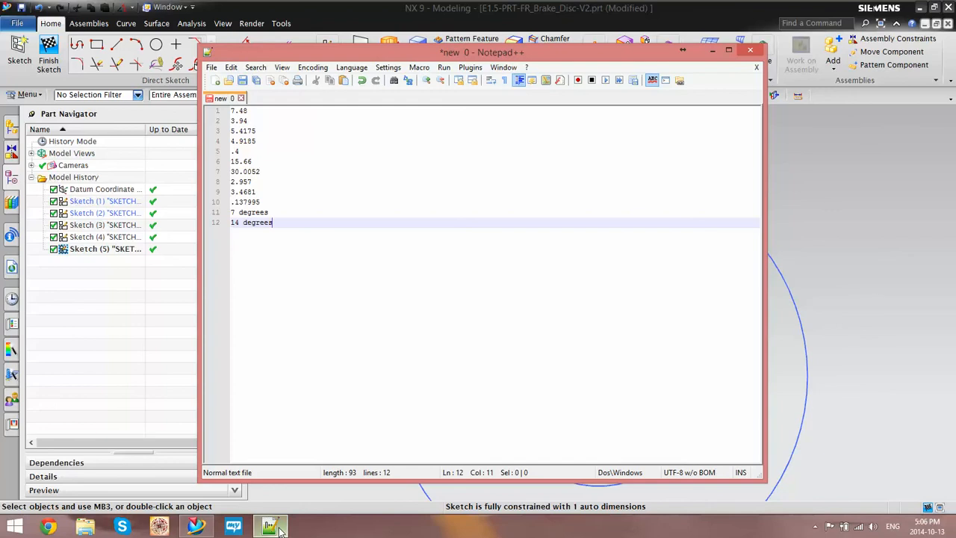
click(278, 527)
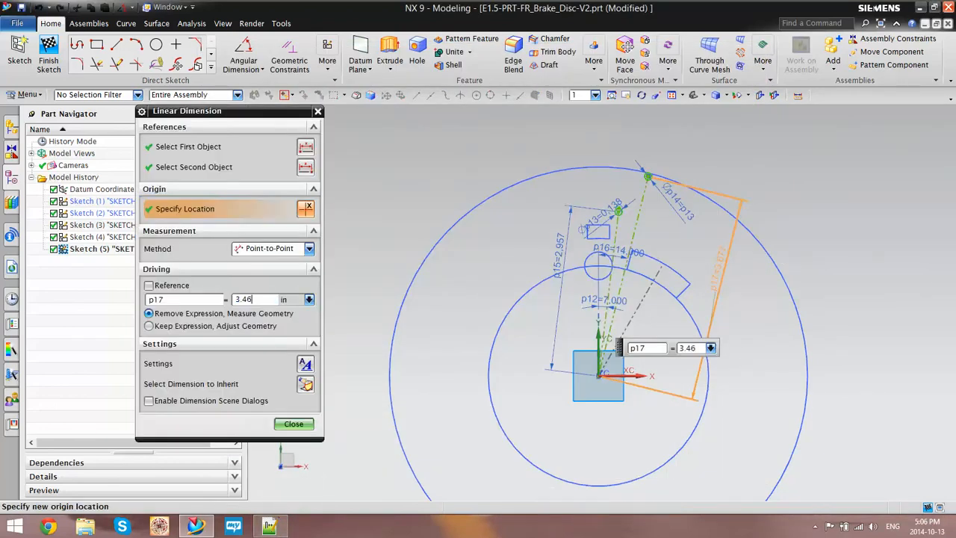
click(294, 424)
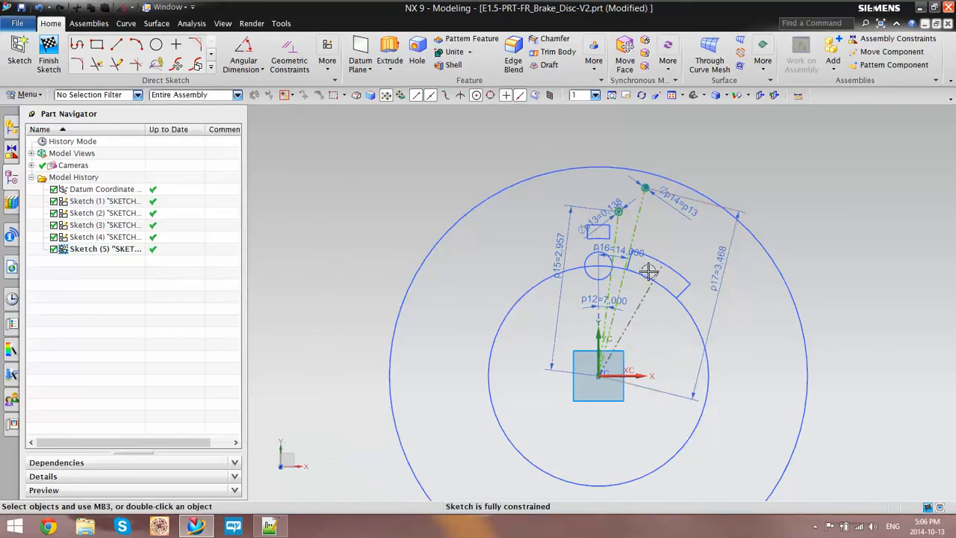
- Draw two connected lines tangent to the small circles along the slot's upper-left side, with the upper segment about 0.34 in long
scroll(667, 259, down, 2)
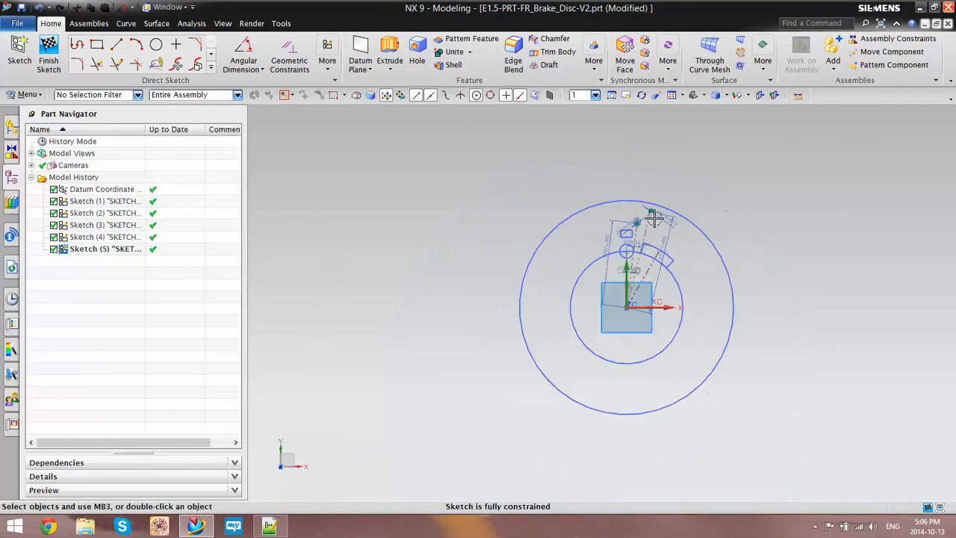
scroll(562, 236, up, 6)
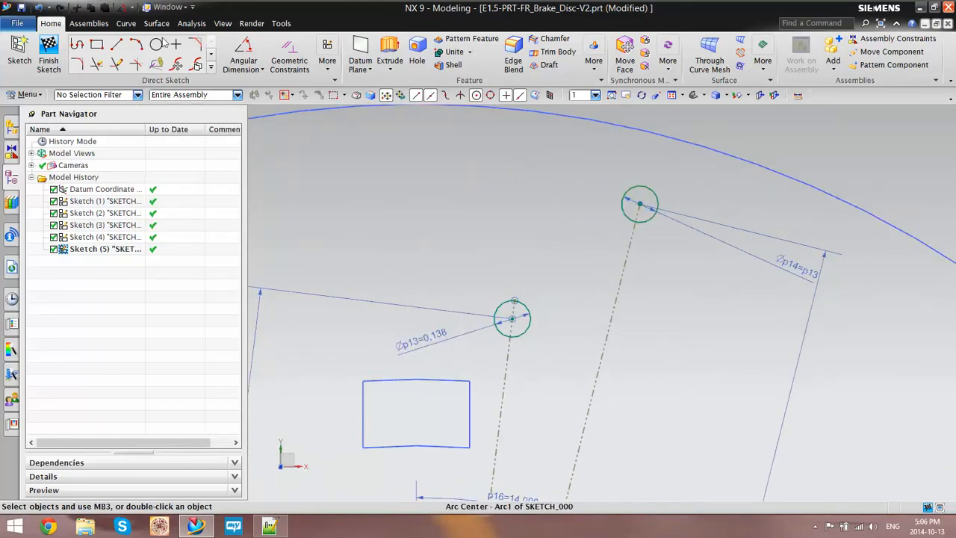
click(117, 43)
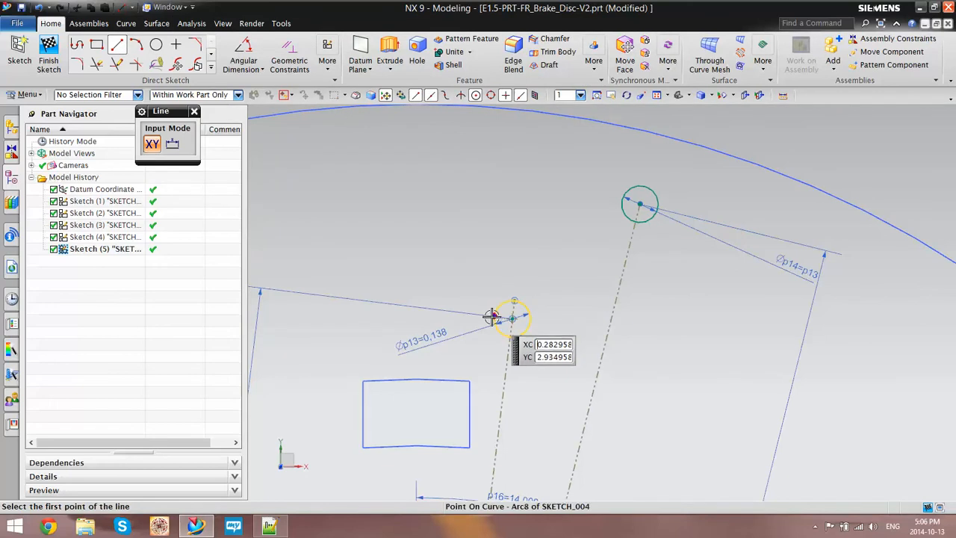
click(631, 188)
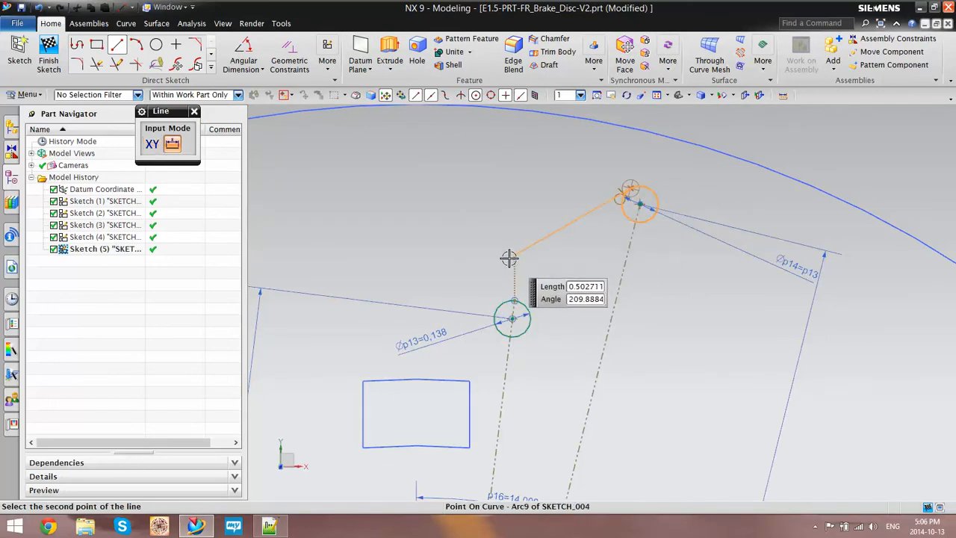
click(549, 219)
click(550, 219)
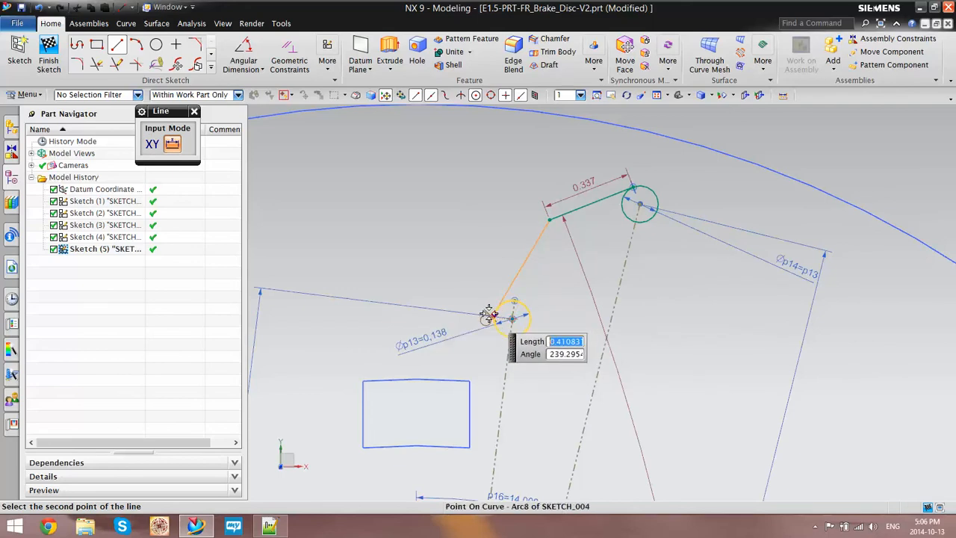
click(493, 315)
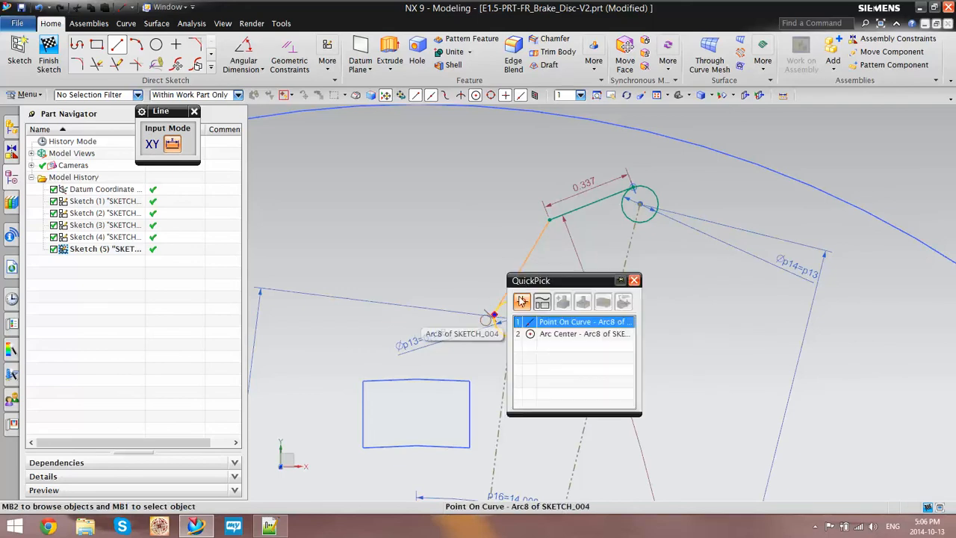
click(547, 322)
scroll(504, 313, up, 4)
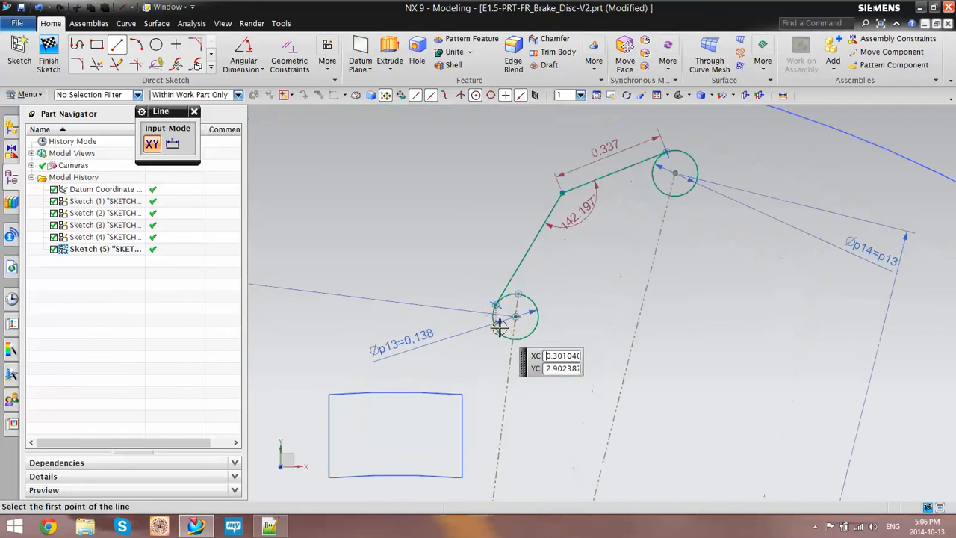
- Draw the slot's opposite side as two connected lines, about 0.28 in parallel to the first side and about 0.45 in past the upper circle
scroll(503, 275, down, 3)
scroll(497, 336, up, 3)
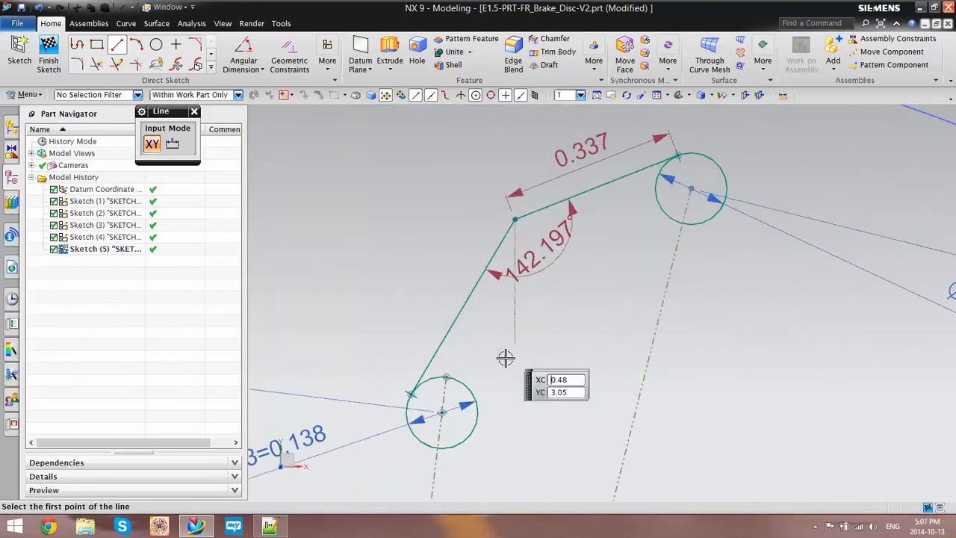
click(468, 434)
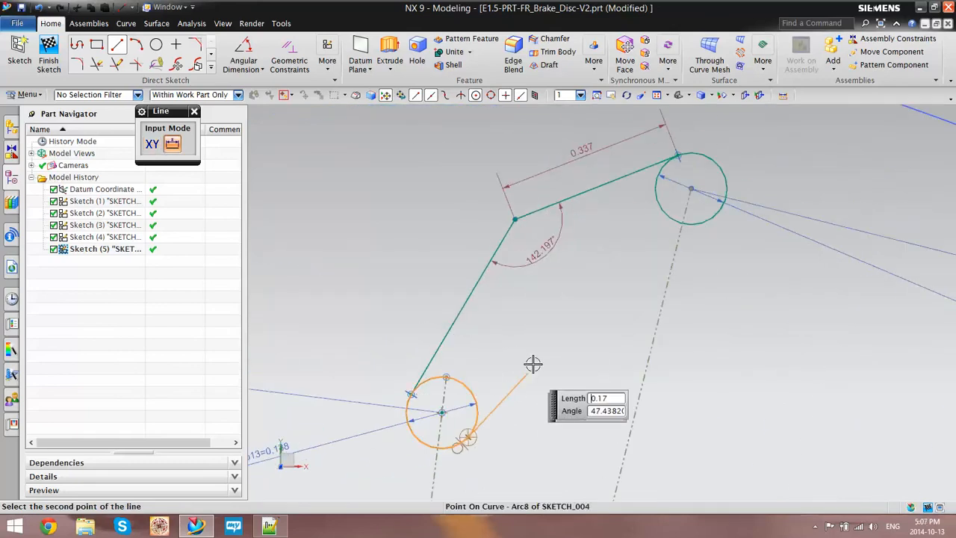
click(546, 307)
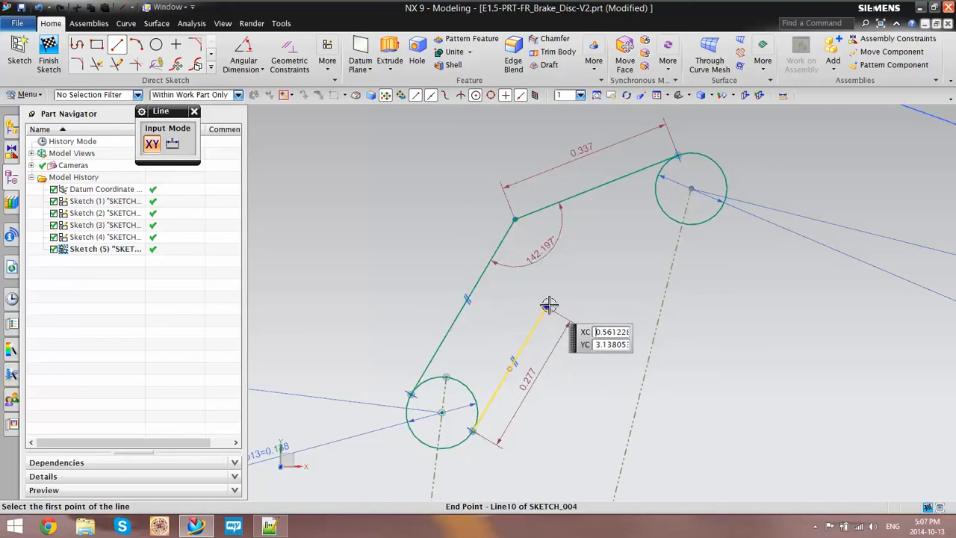
click(549, 305)
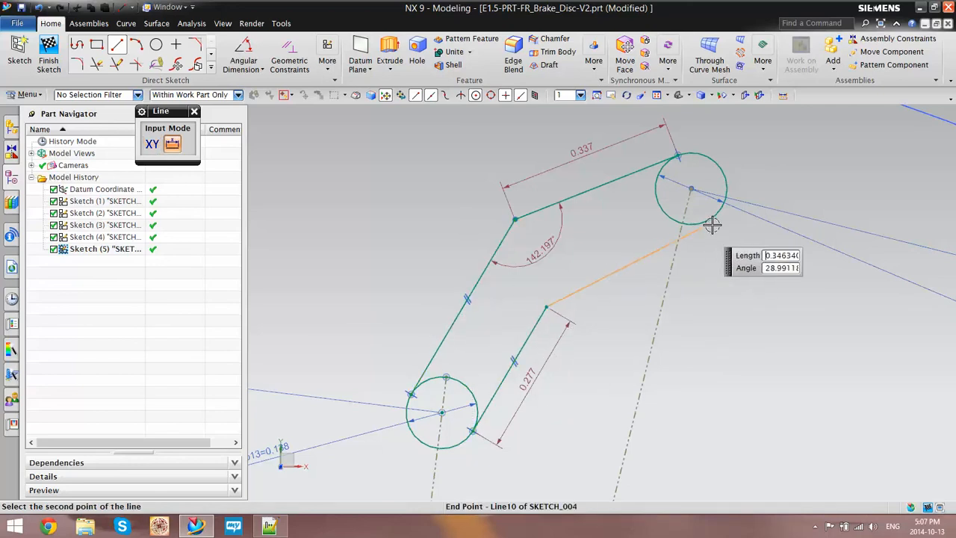
click(752, 197)
scroll(623, 268, down, 3)
scroll(463, 247, up, 3)
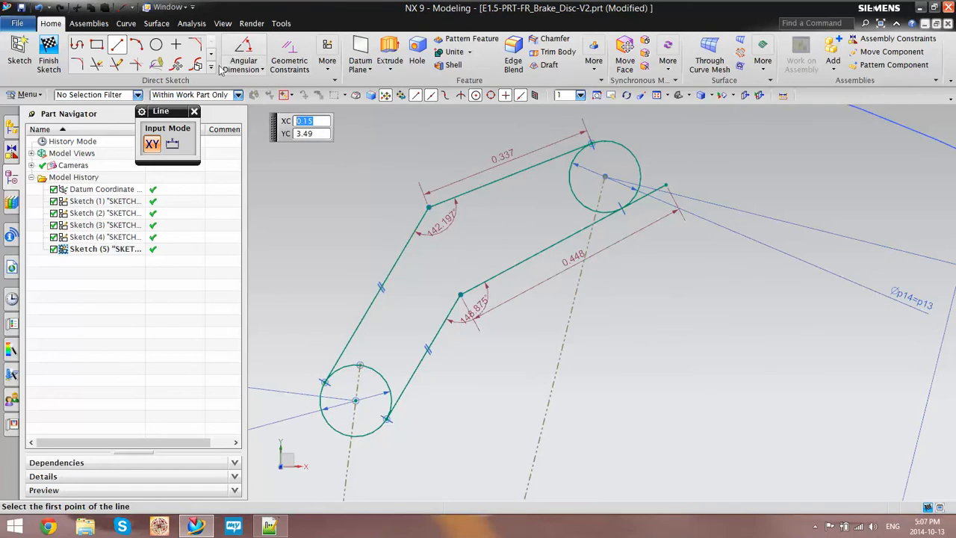
- Trim the end of the slot's lower long line that overshoots its tangent point on the upper circle
click(103, 65)
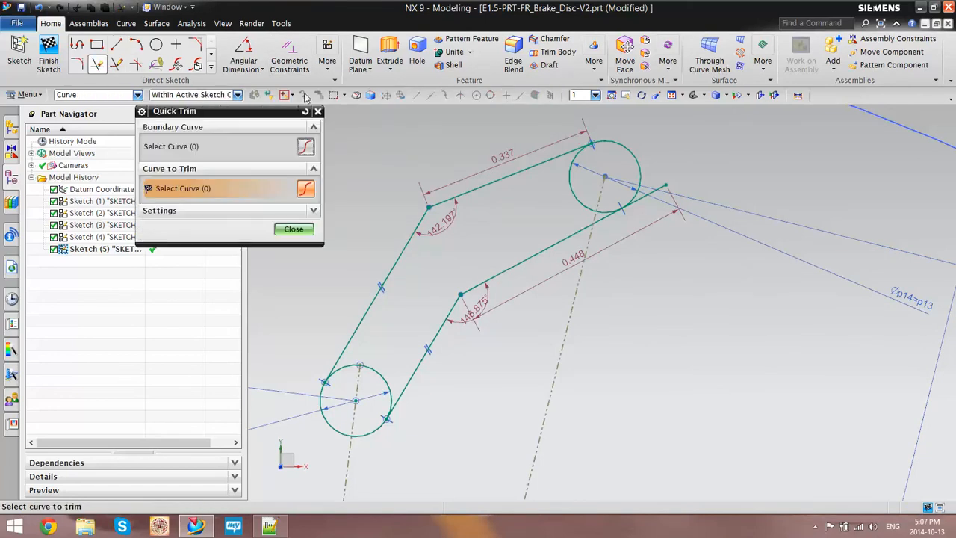
click(650, 180)
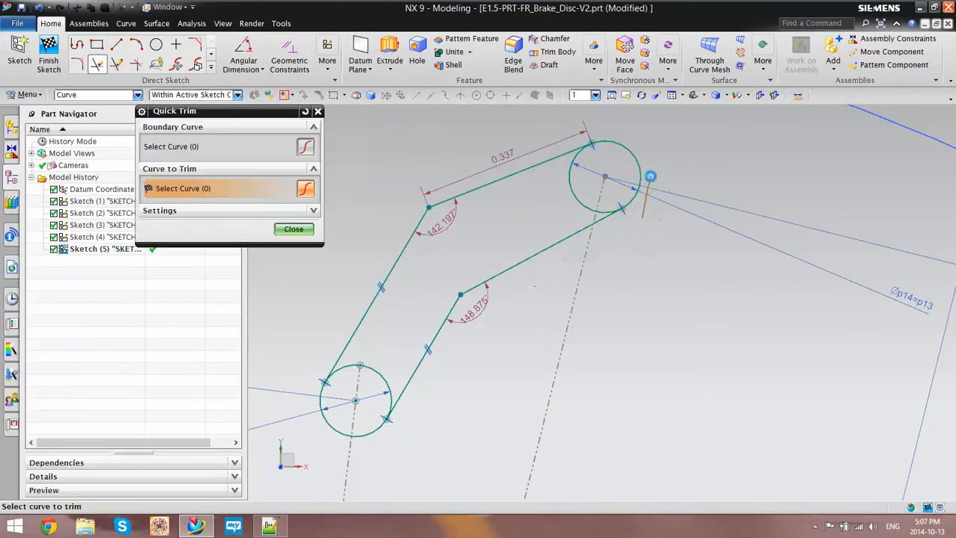
click(297, 229)
- Move the upper-left bend corner closer to the lower circle and constrain the slot's two long sides parallel
scroll(433, 249, down, 2)
scroll(451, 268, up, 2)
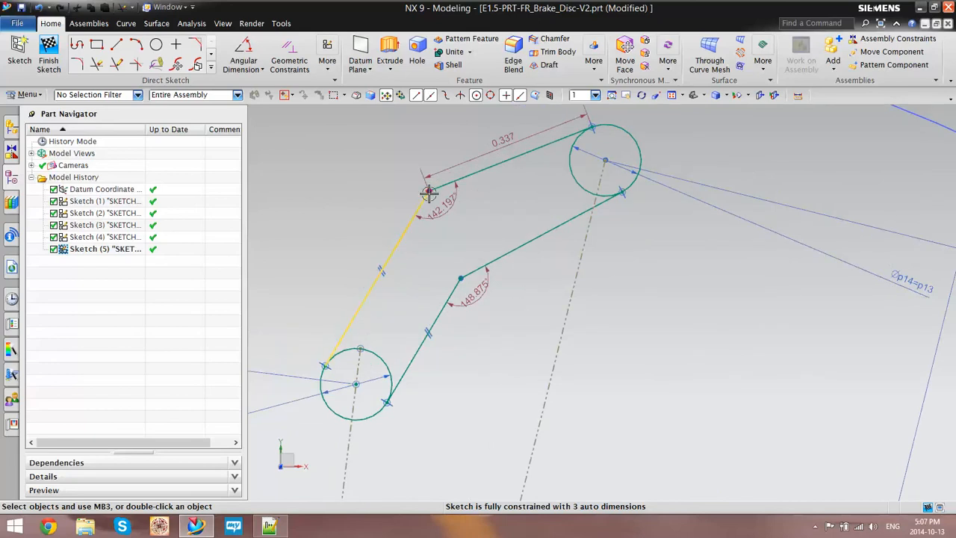
drag(429, 192, 391, 252)
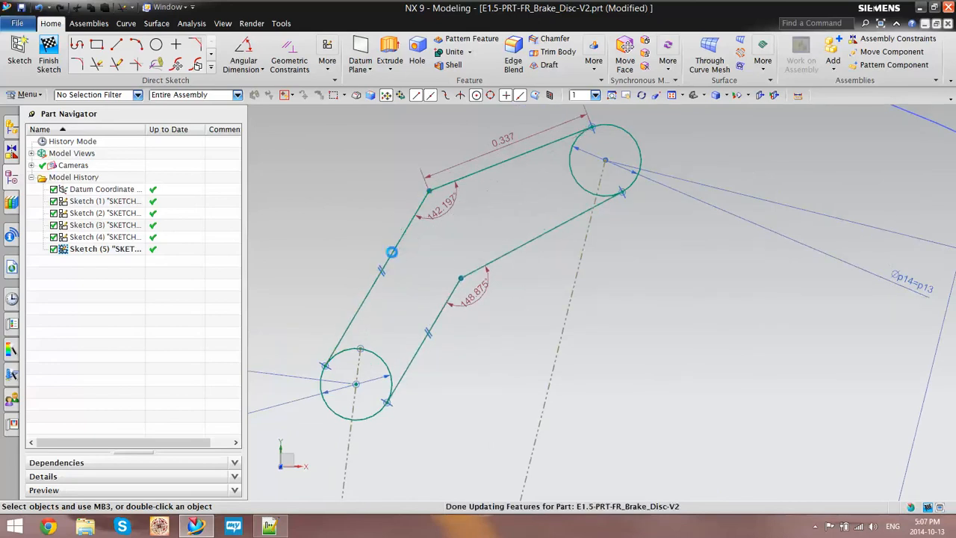
click(488, 263)
click(473, 202)
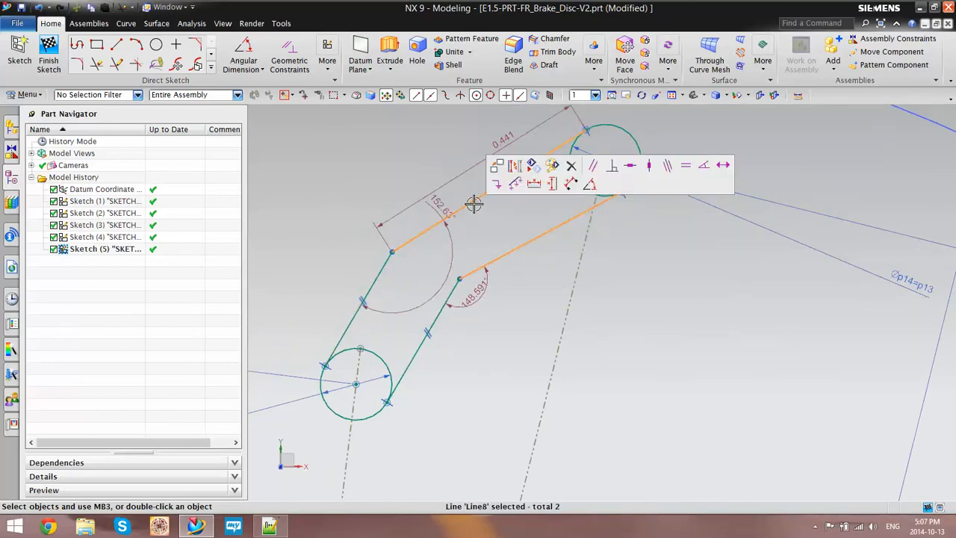
click(591, 167)
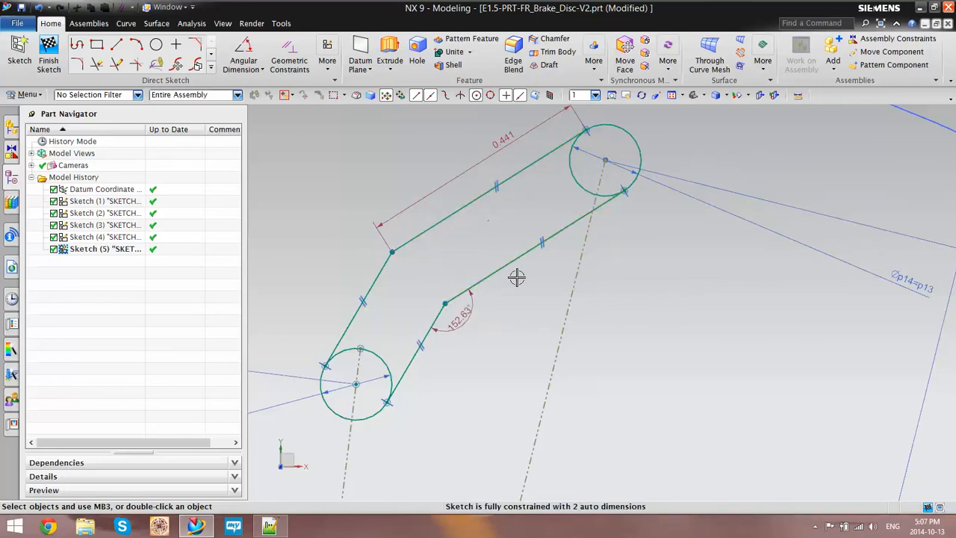
- Set the length of the slot's upper long side to 0.5 in
scroll(465, 257, down, 2)
scroll(506, 292, up, 4)
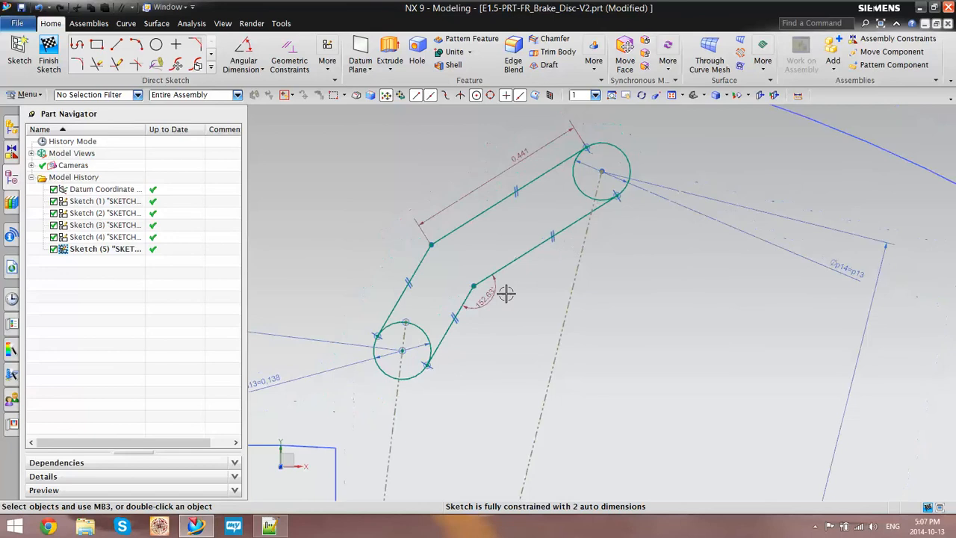
scroll(485, 321, down, 3)
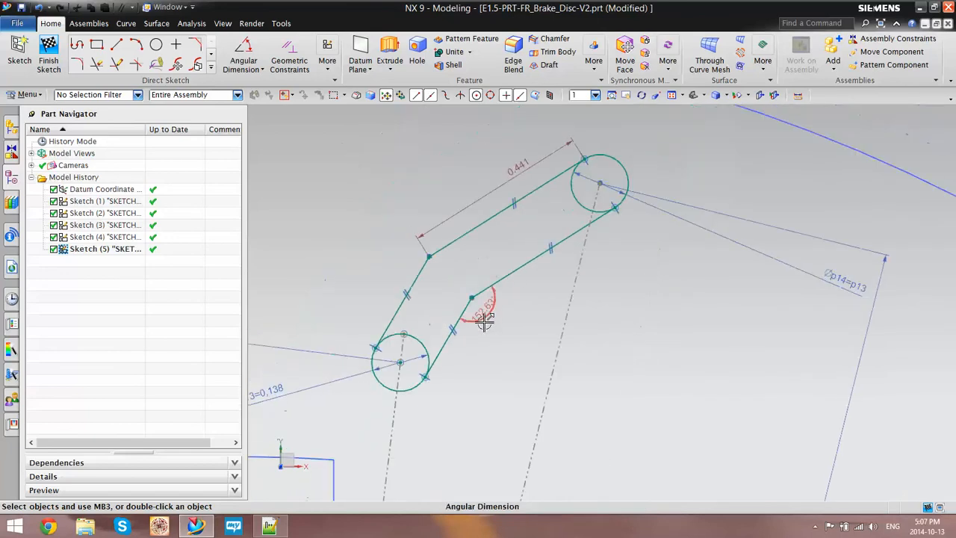
double_click(512, 171)
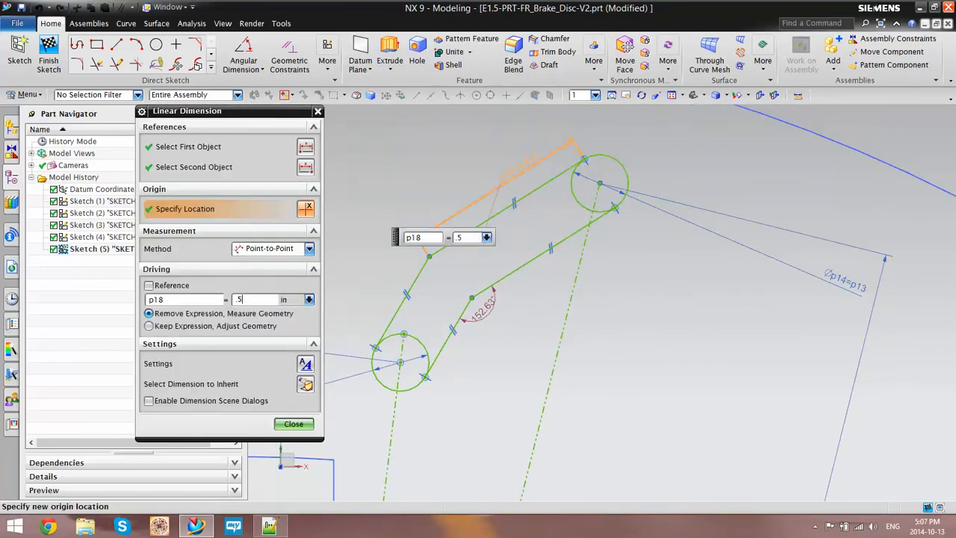
click(293, 424)
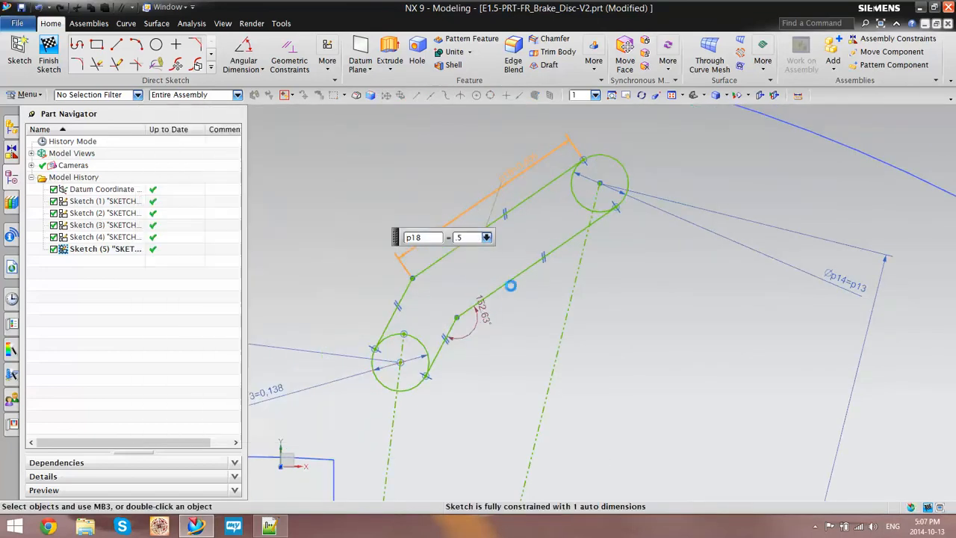
- Try 160 degrees for the bend angle on the slot's lower side and settle on 150 degrees
scroll(508, 284, down, 2)
scroll(501, 269, up, 4)
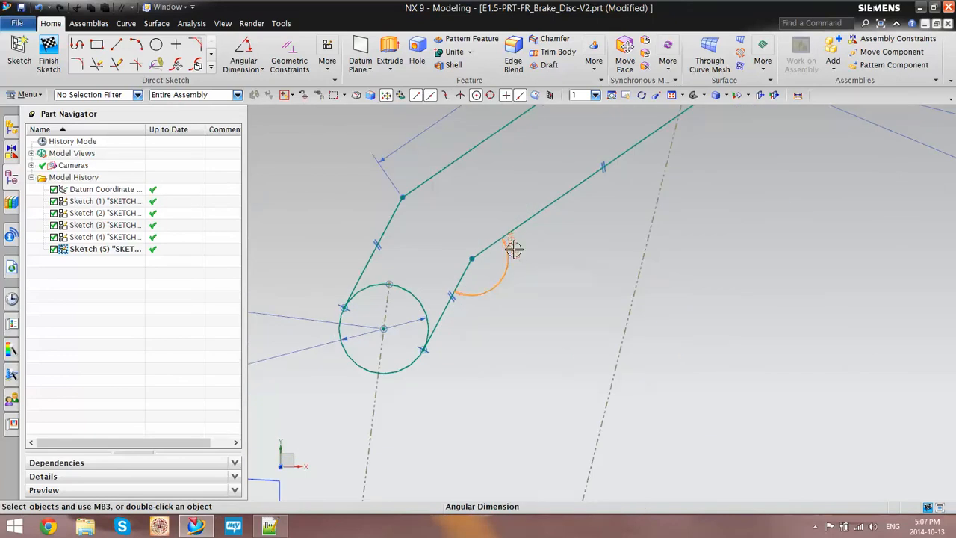
double_click(514, 248)
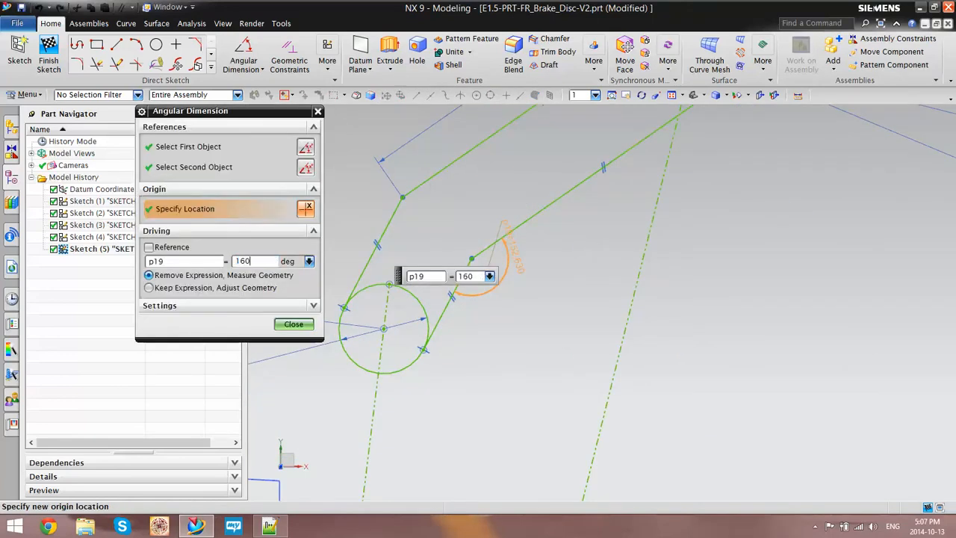
key(Return)
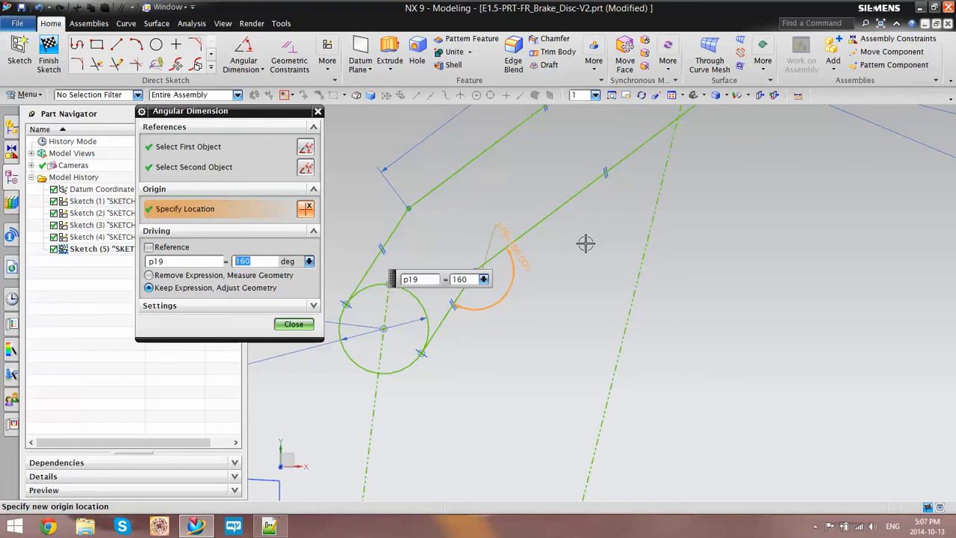
key(Return)
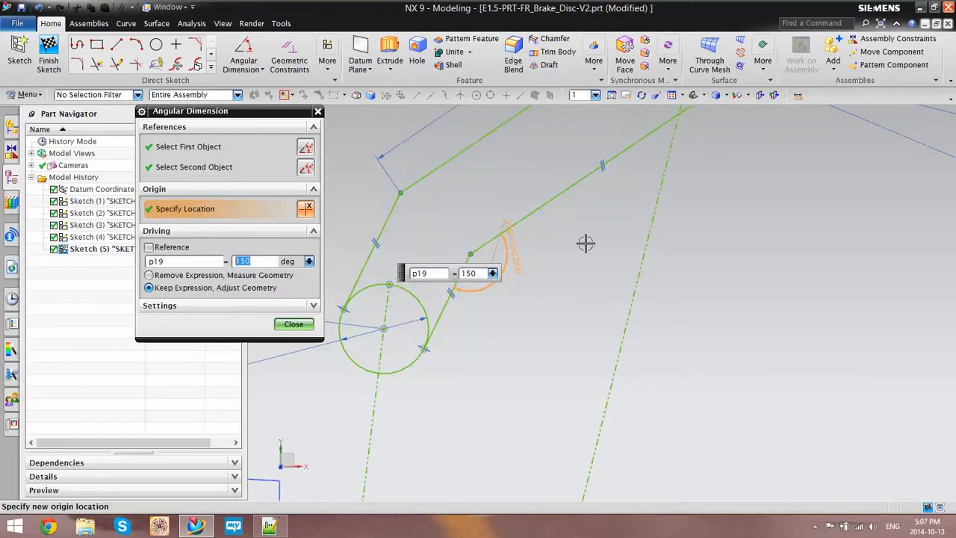
click(305, 322)
- Trim the inner arcs of both small circles so that only the rounded ends of the bent slot outline remain
scroll(585, 327, down, 9)
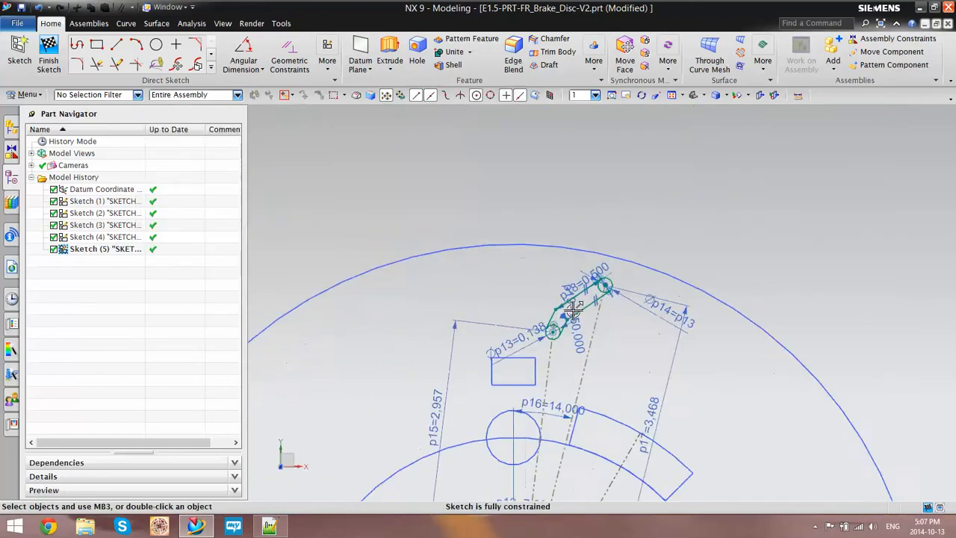
scroll(571, 323, up, 5)
scroll(545, 244, down, 2)
scroll(547, 213, up, 5)
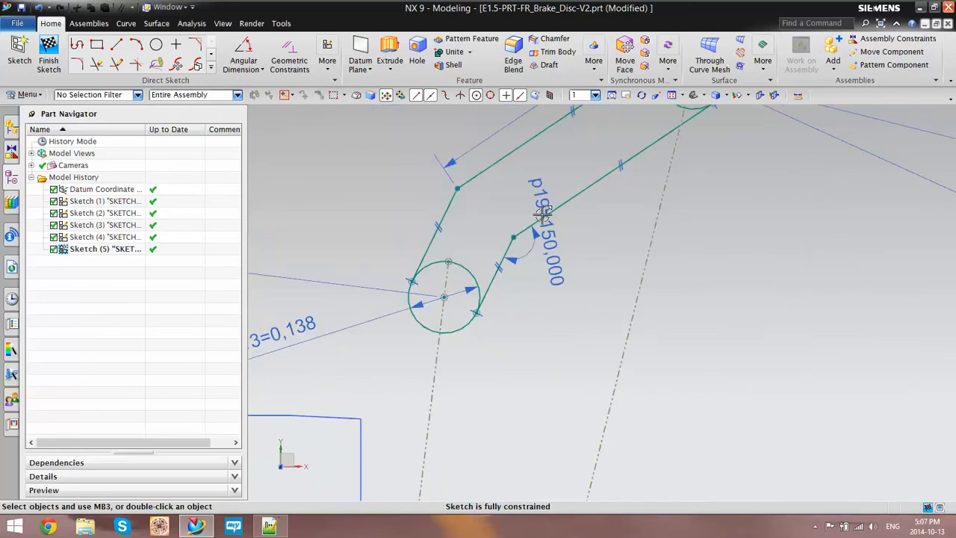
scroll(537, 211, down, 3)
scroll(531, 203, up, 2)
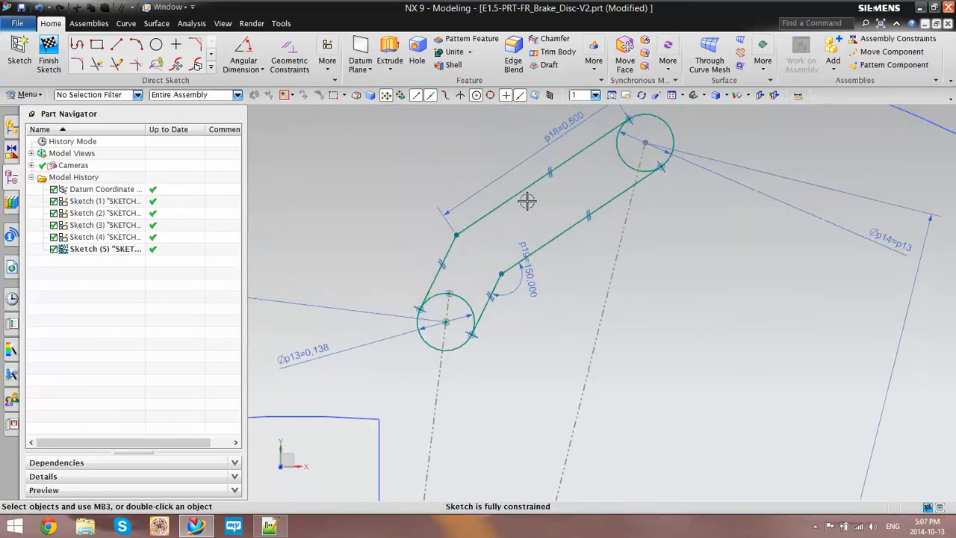
click(97, 65)
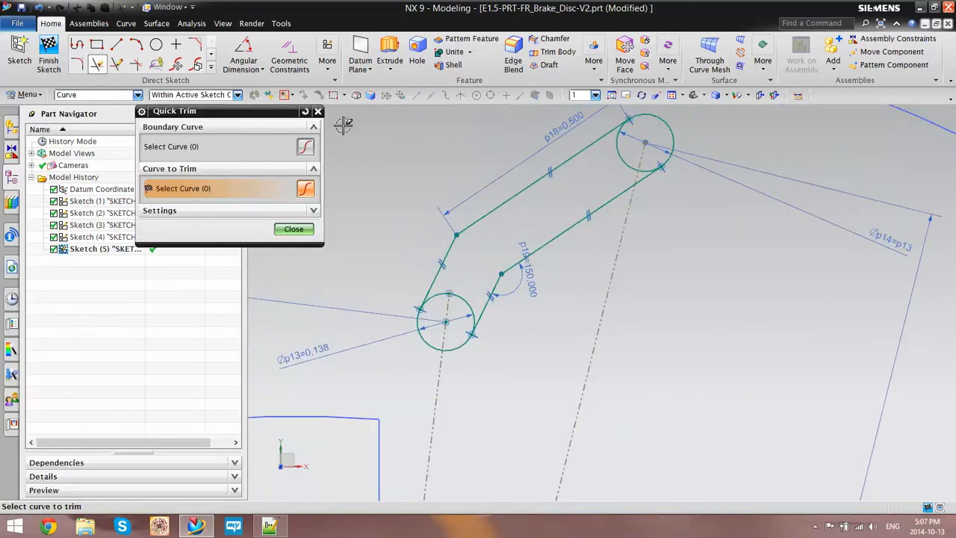
click(465, 301)
click(439, 295)
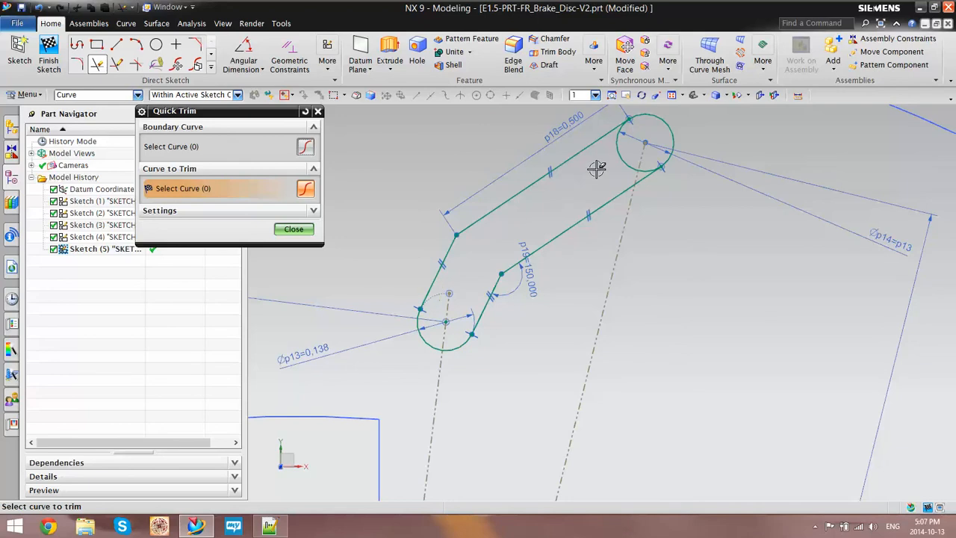
scroll(624, 174, up, 5)
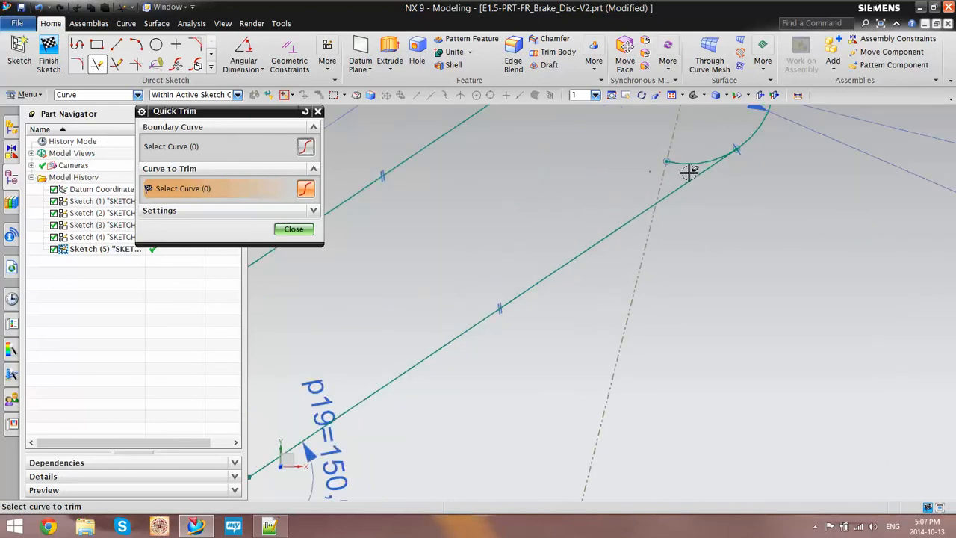
scroll(609, 192, down, 6)
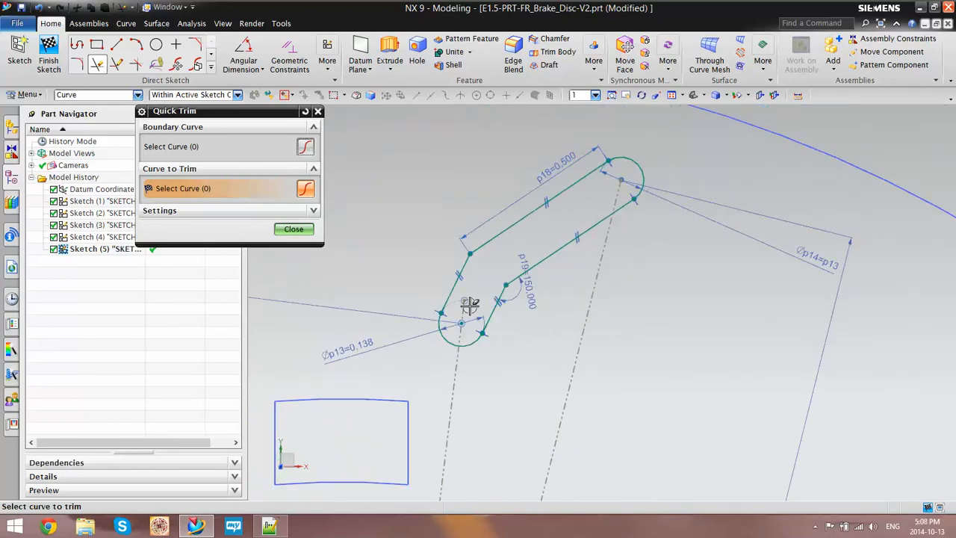
scroll(469, 302, up, 3)
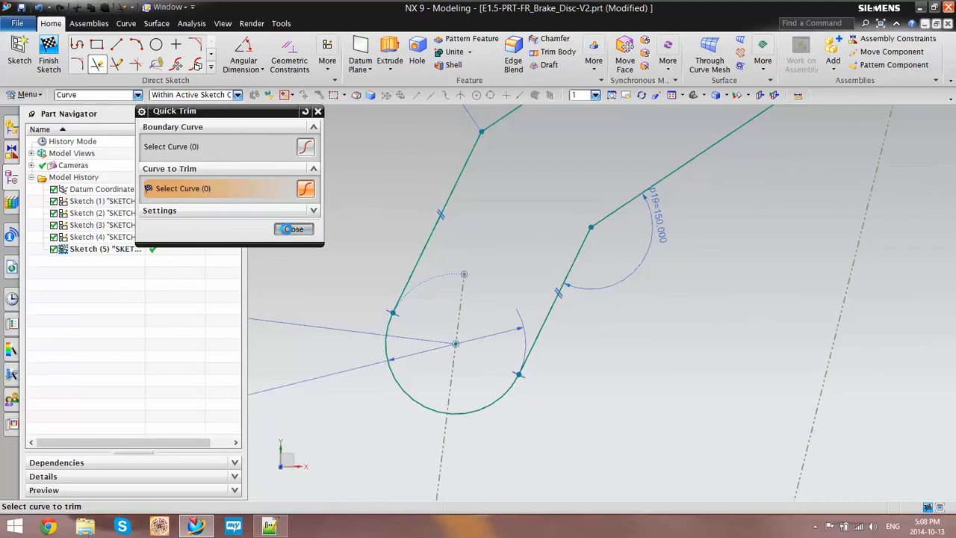
click(292, 229)
scroll(486, 234, down, 5)
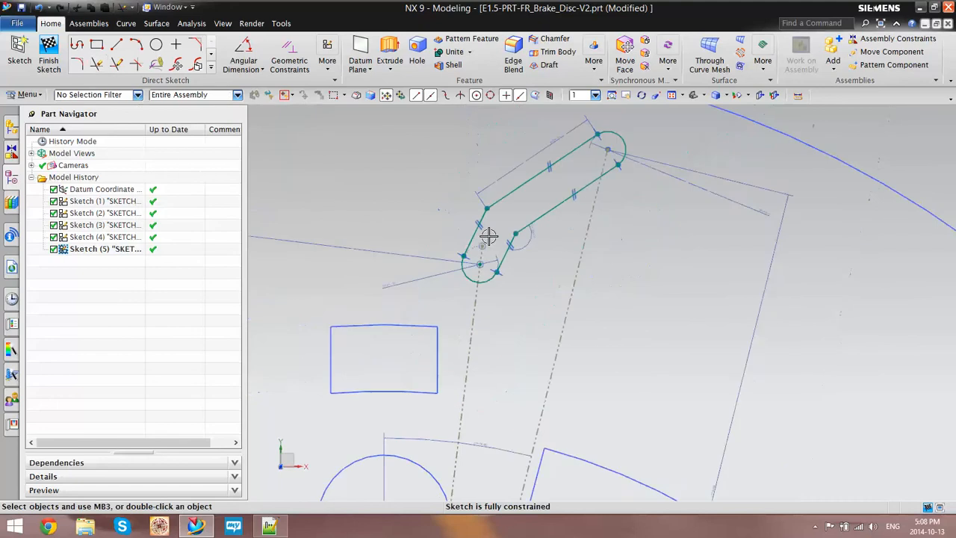
- Finish the bent slot sketch and look over all the disc's sketches together
click(55, 58)
scroll(471, 280, down, 2)
scroll(465, 317, up, 2)
scroll(344, 187, down, 2)
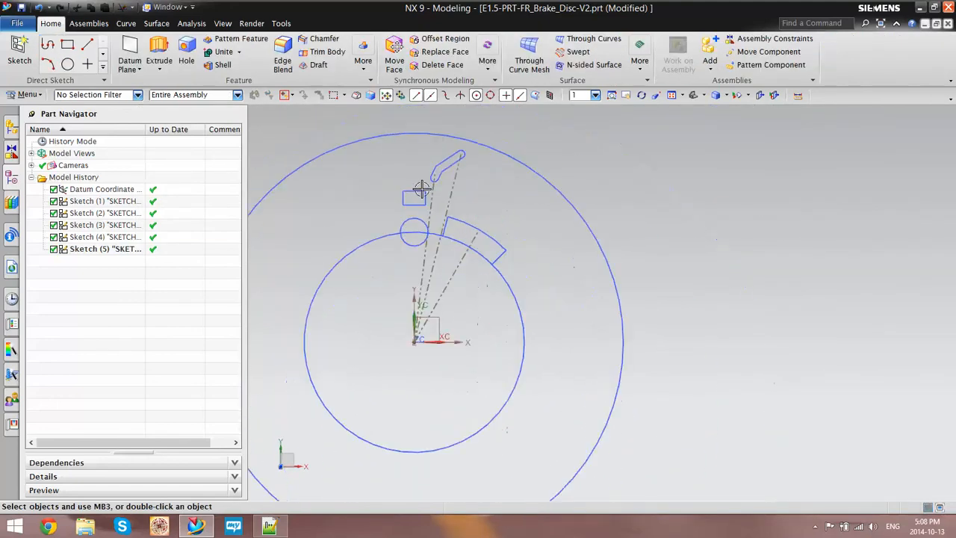
scroll(545, 236, down, 1)
scroll(498, 205, up, 4)
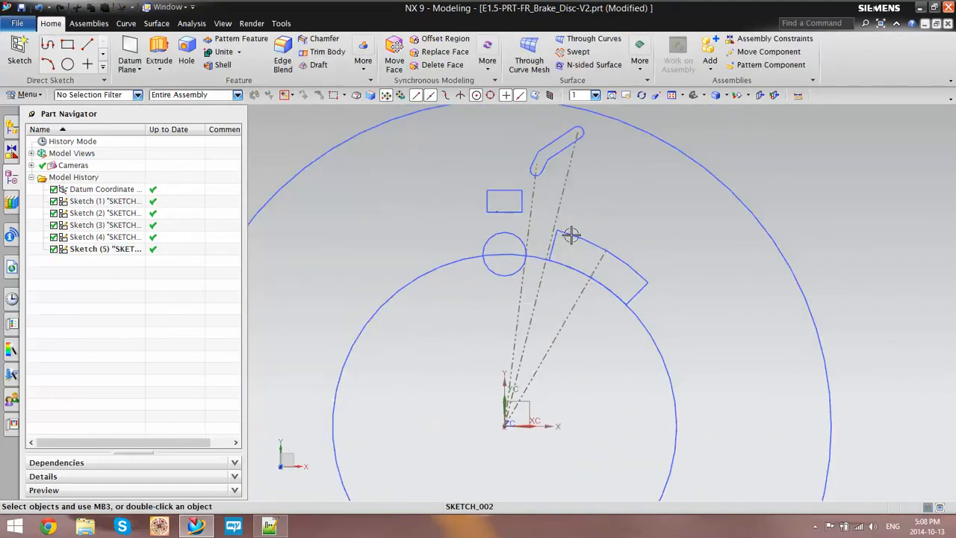
scroll(565, 235, up, 4)
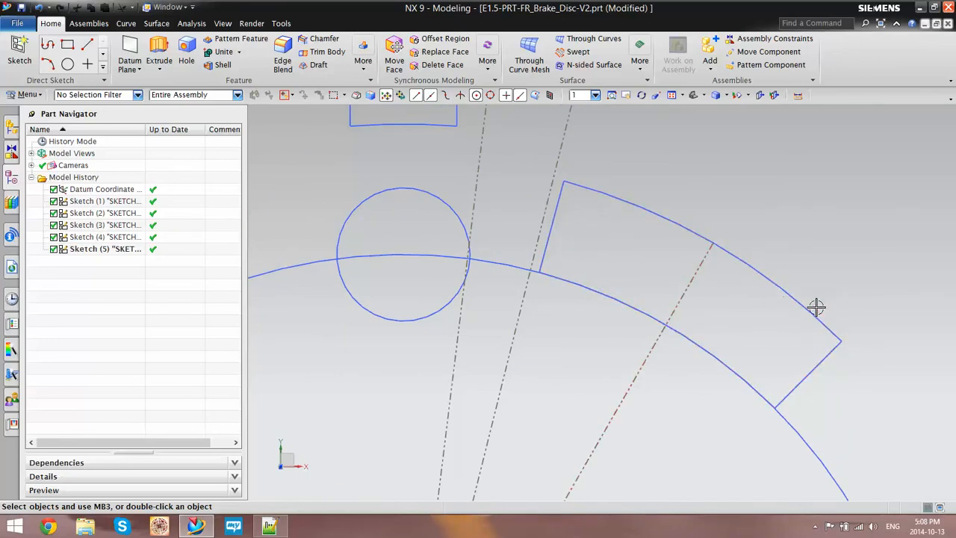
scroll(515, 284, down, 8)
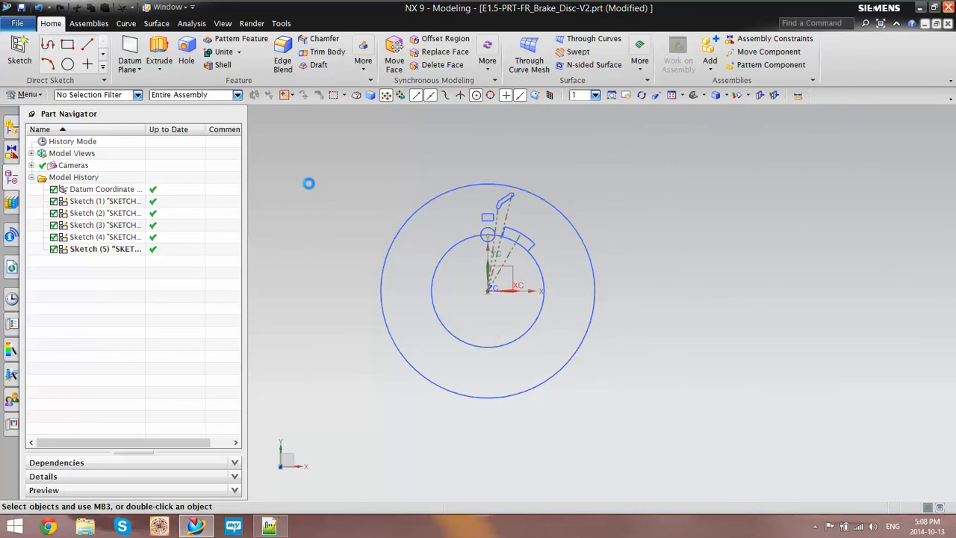
scroll(493, 336, down, 3)
scroll(493, 337, up, 4)
scroll(565, 324, down, 2)
scroll(493, 300, up, 3)
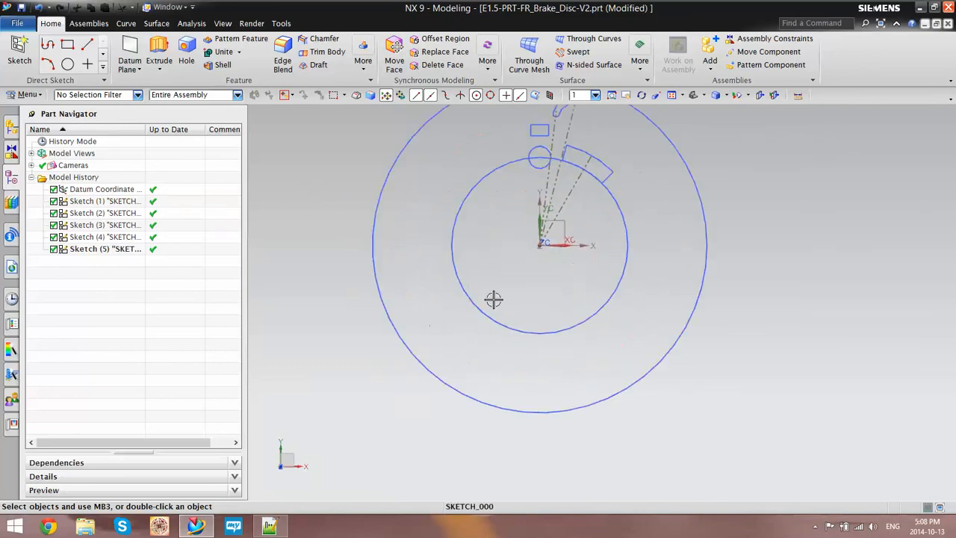
scroll(494, 300, down, 1)
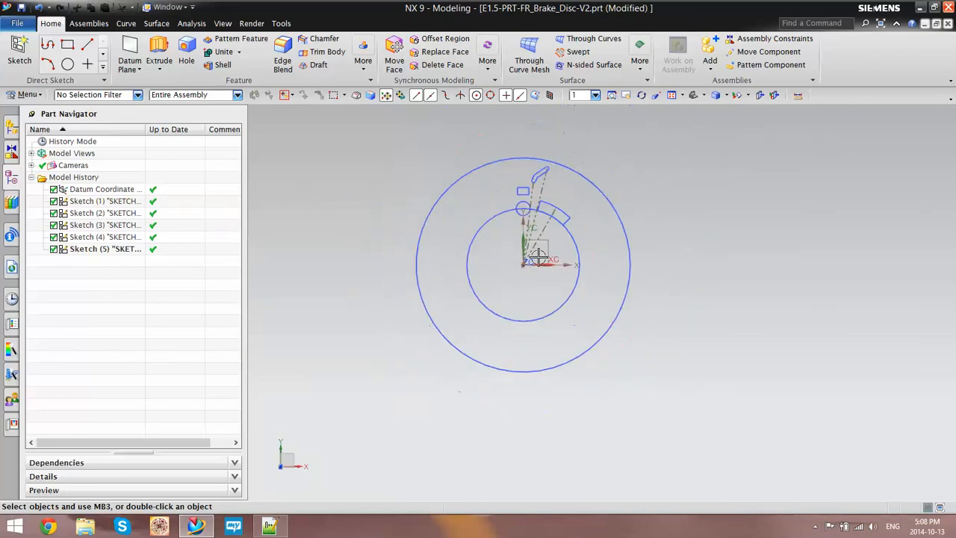
- Switch to the reference part M01-PRT-BRAKE_DISC-B1.prt and measure the disc's thickness between its two flat faces
click(112, 201)
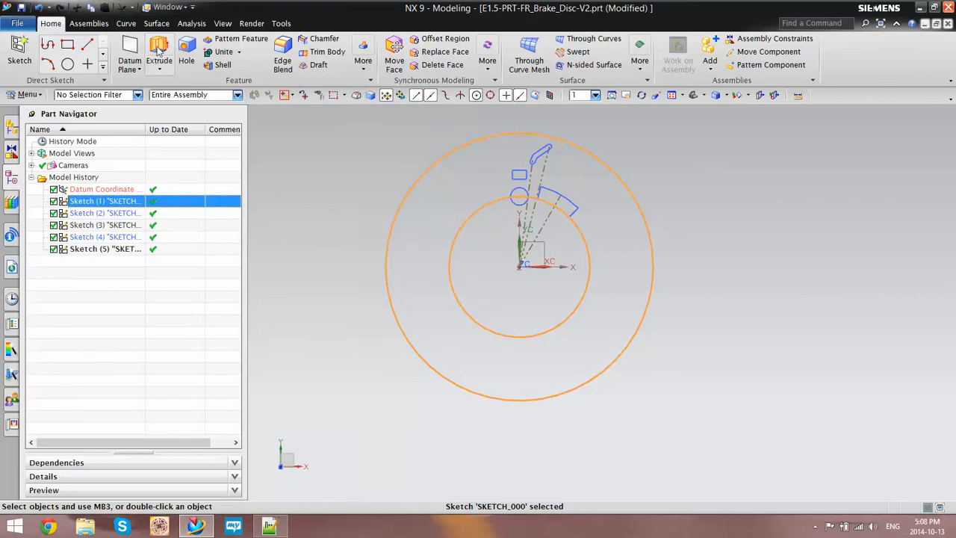
click(166, 7)
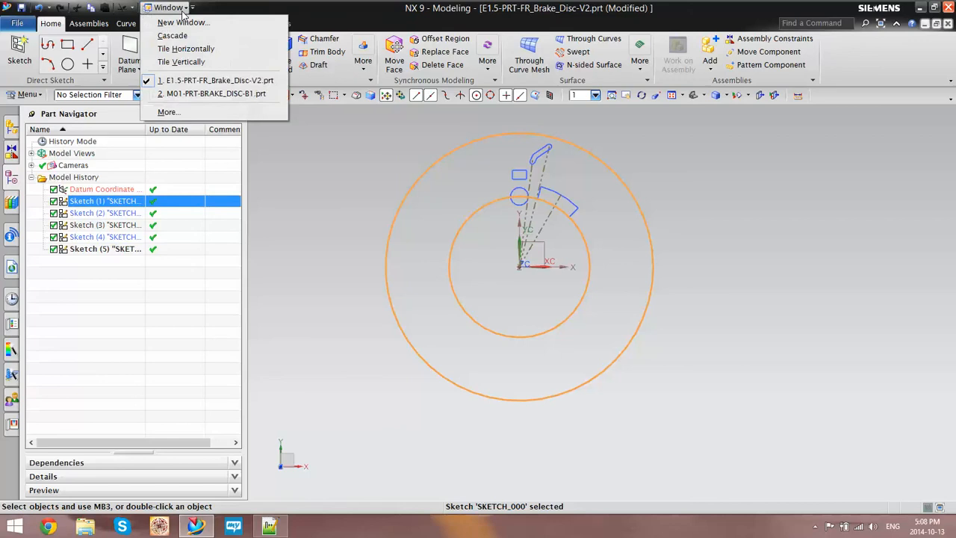
click(193, 94)
middle_drag(548, 216, 302, 82)
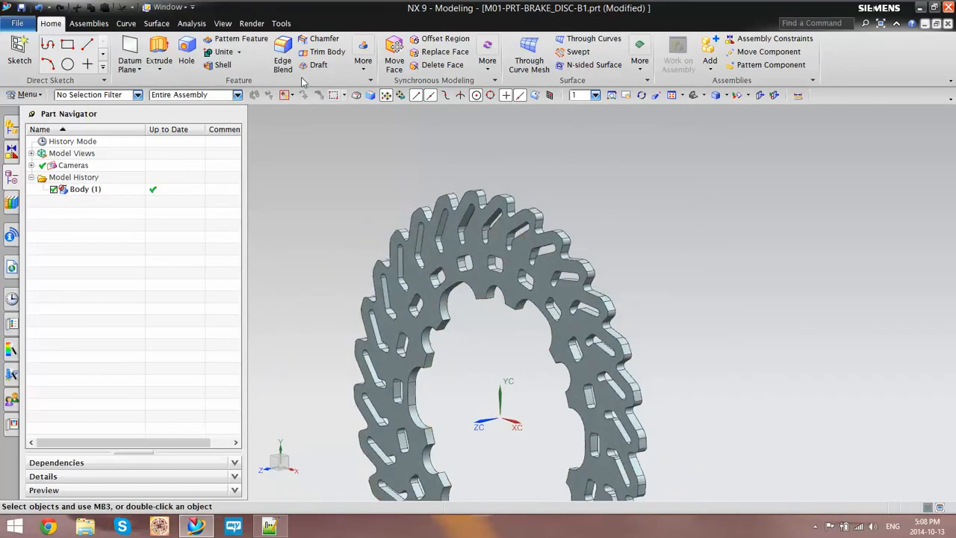
click(90, 24)
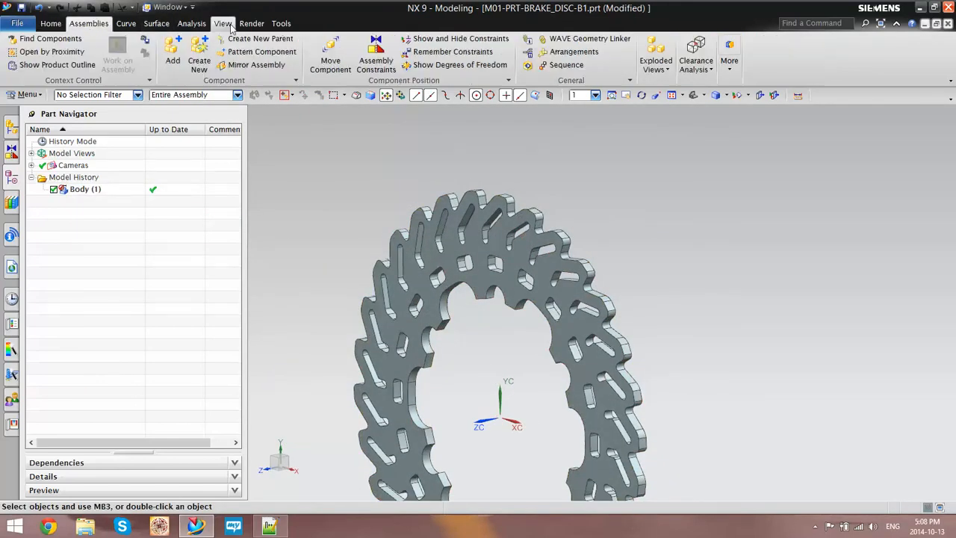
click(190, 23)
scroll(480, 233, up, 4)
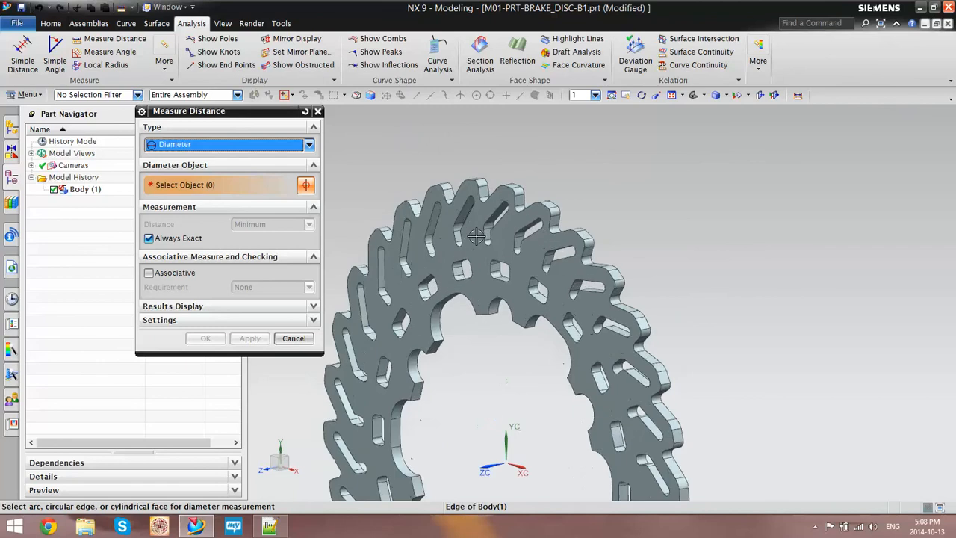
click(277, 149)
click(275, 158)
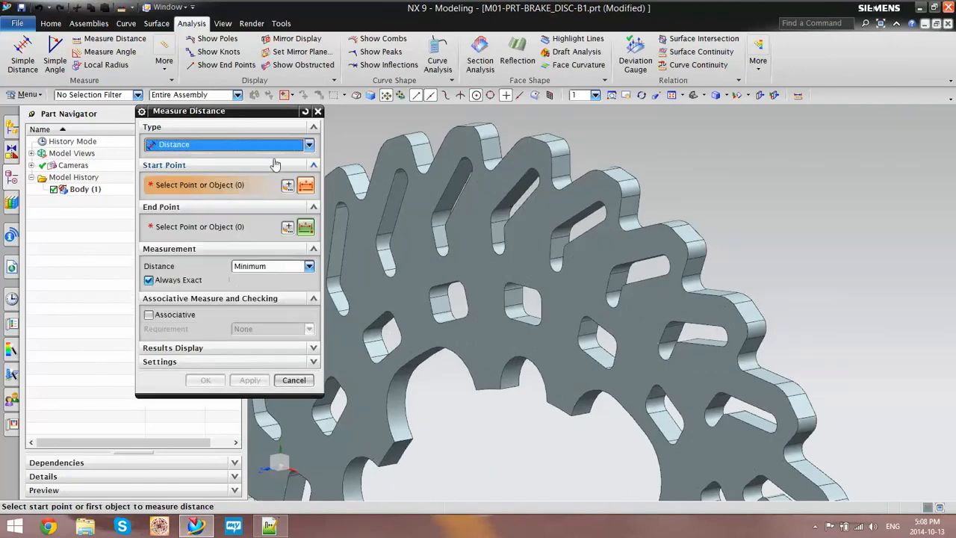
click(512, 172)
middle_drag(674, 183, 580, 204)
click(513, 247)
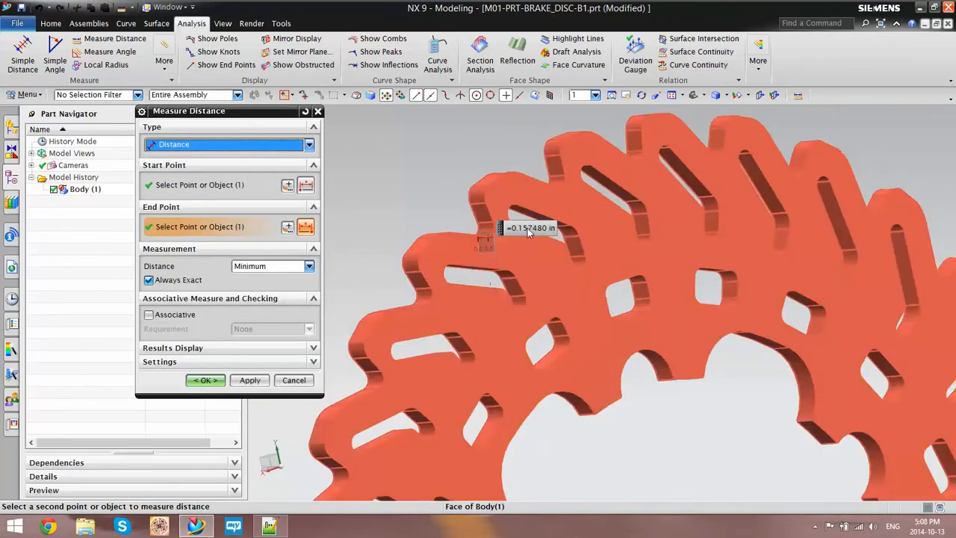
- Switch to Notepad++ and record the thickness .157 on a new line below "14 degrees"
click(273, 533)
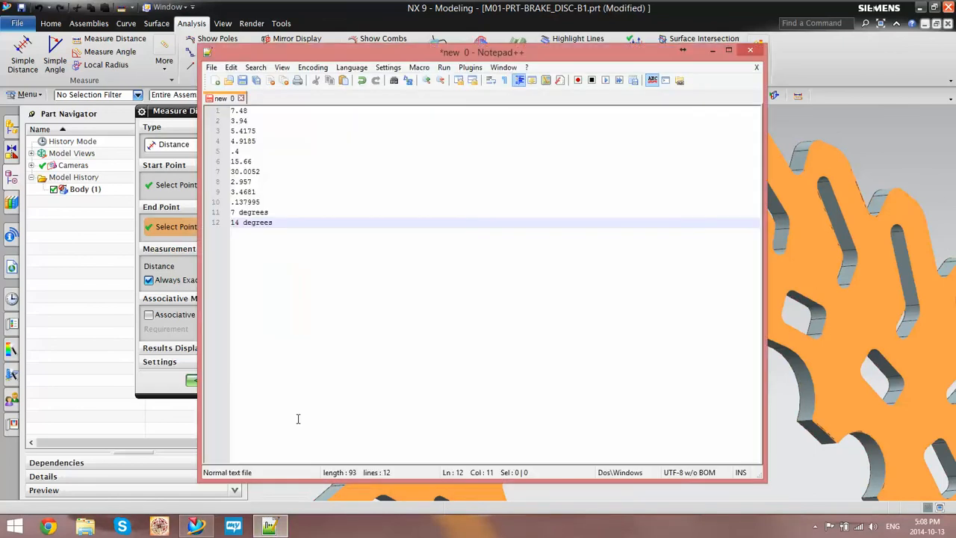
key(Return)
text(.157)
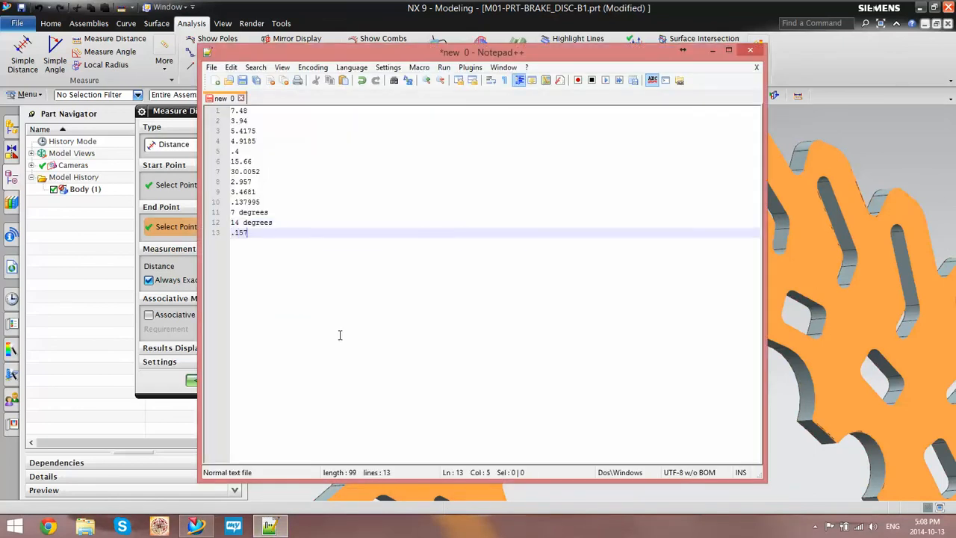
key(Return)
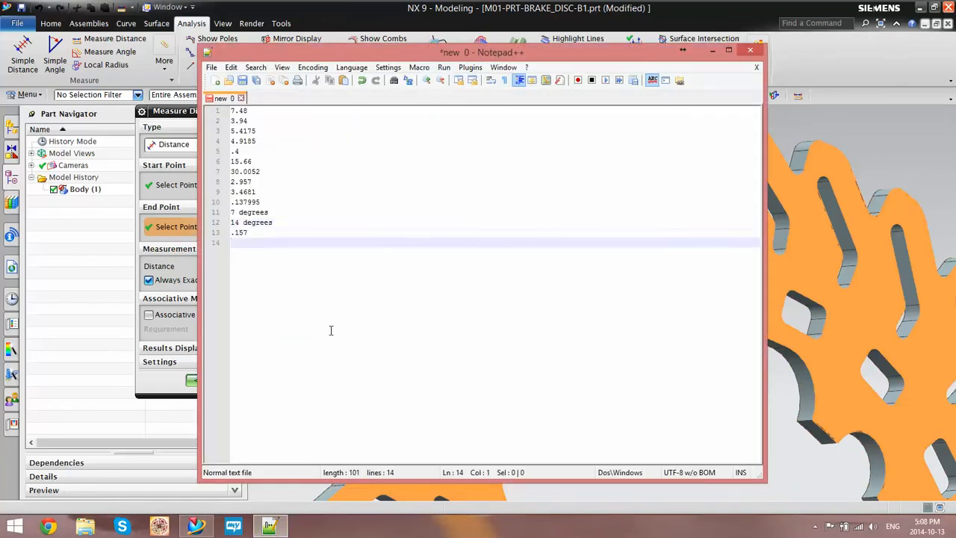
- Complete the thickness measurement in NX and return to the part E1.5-PRT-FR_Brake_Disc-V2.prt
click(112, 365)
click(209, 384)
scroll(468, 316, down, 5)
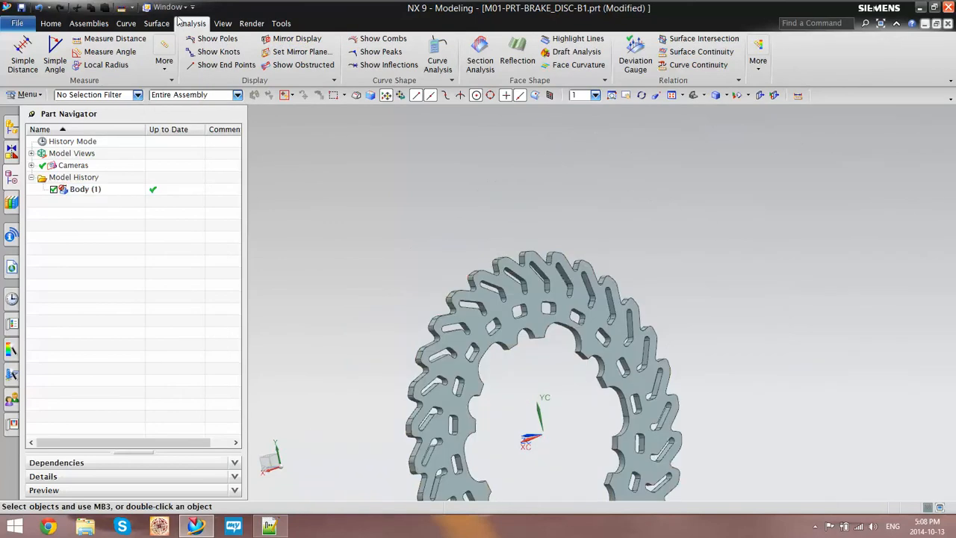
click(171, 7)
click(196, 81)
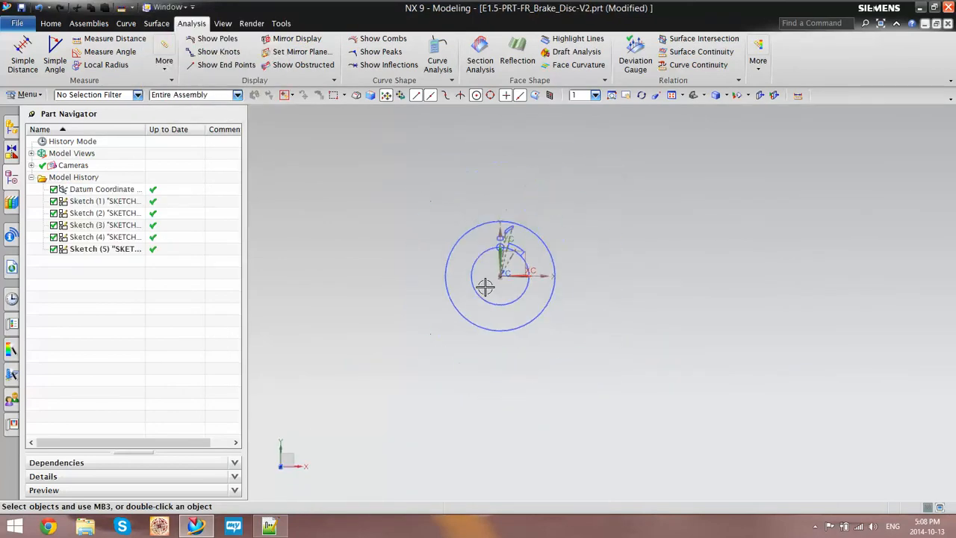
scroll(488, 265, up, 3)
- Extrude the two large concentric circles from 0 to .157 in to form the disc ring
click(51, 23)
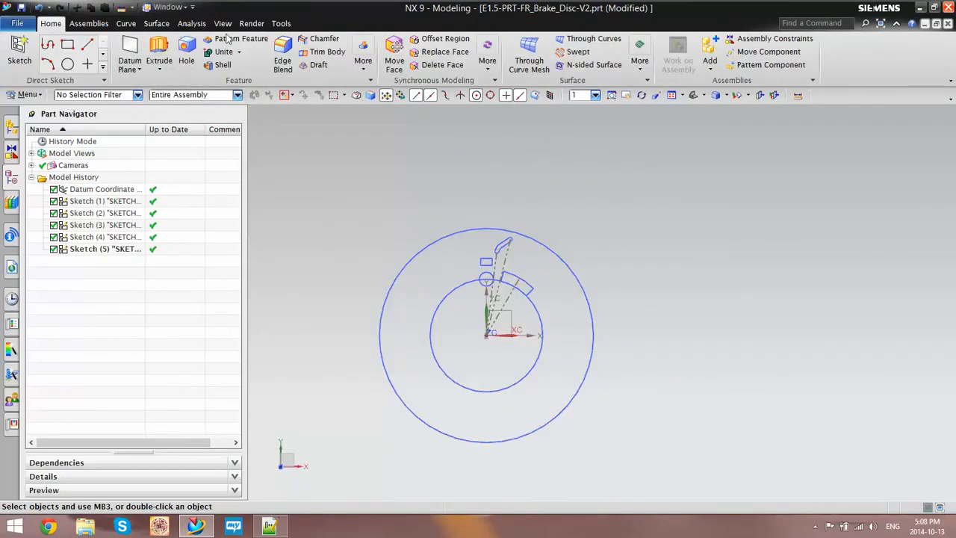
click(159, 51)
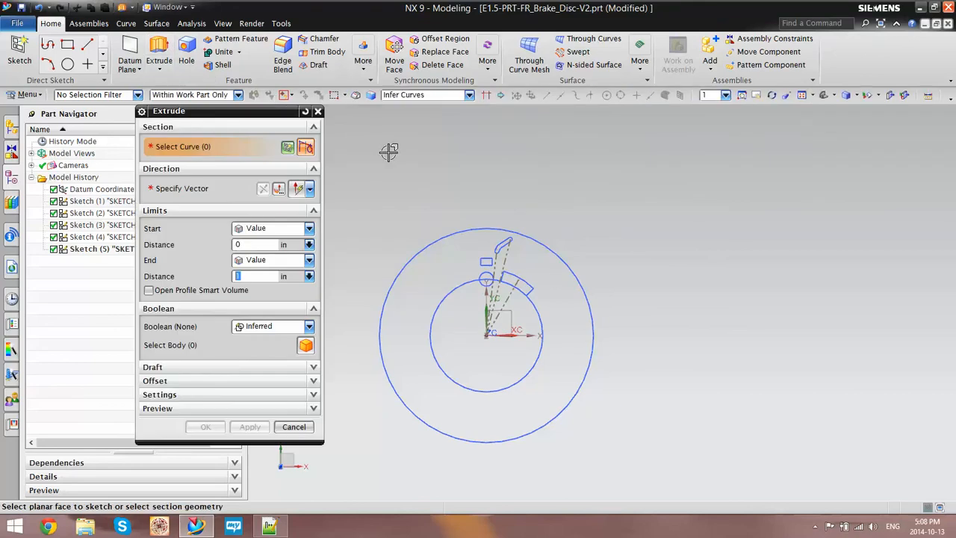
click(431, 244)
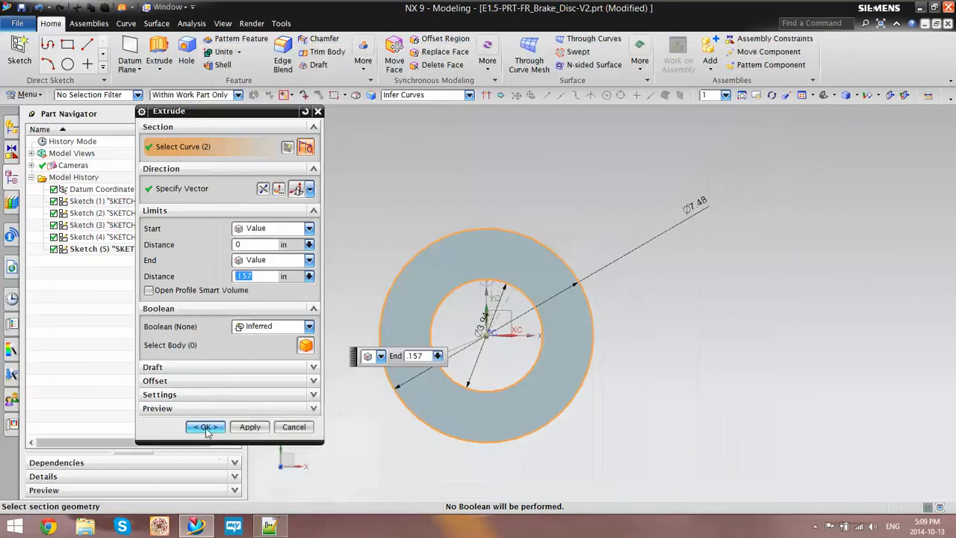
click(205, 426)
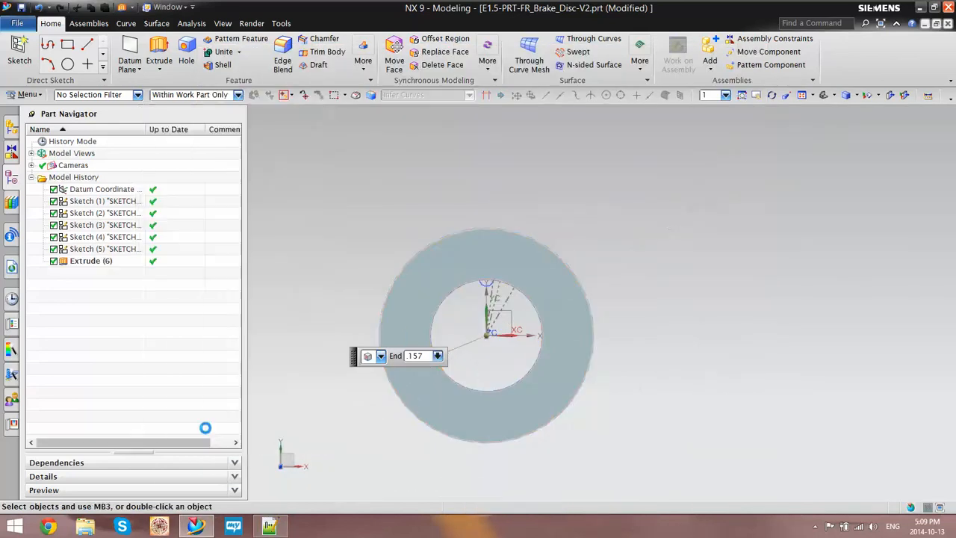
scroll(439, 306, up, 2)
middle_drag(460, 323, 437, 321)
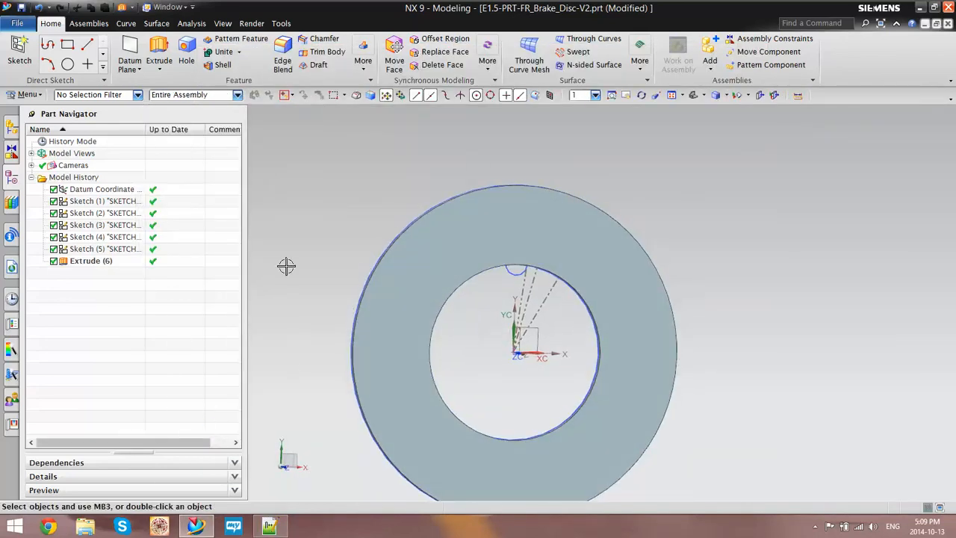
- Start an extrusion of the 0.5 in circle at the ring's inner edge with its end limit set to Until Next
click(123, 212)
scroll(525, 285, up, 2)
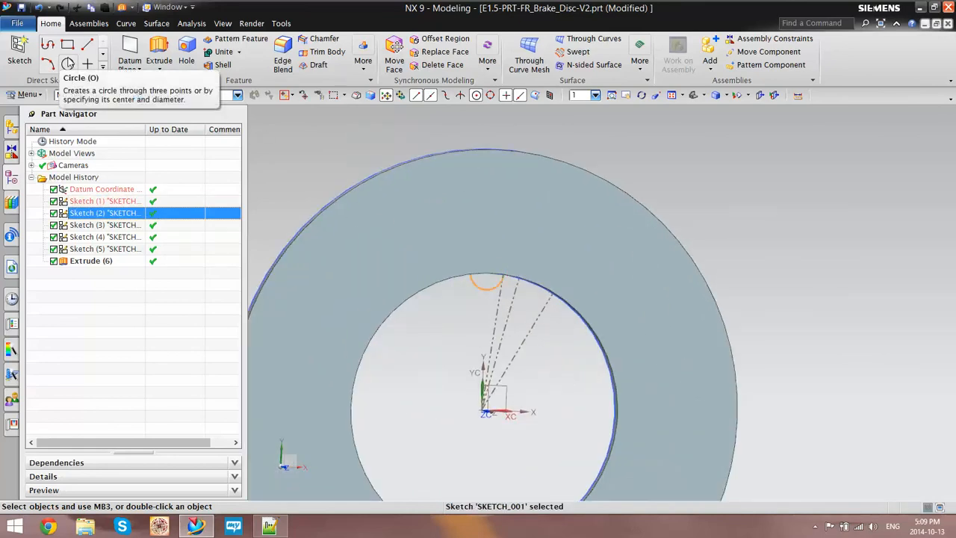
click(159, 51)
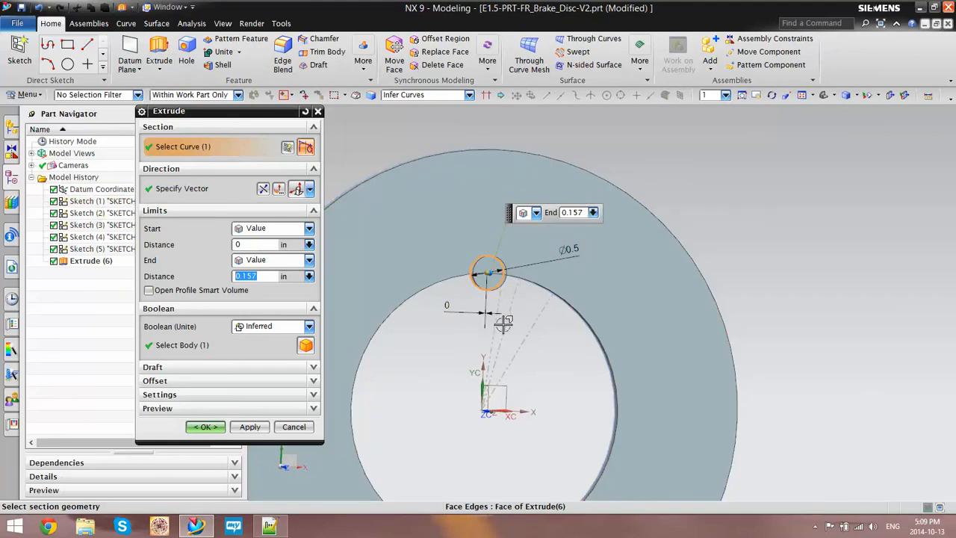
click(273, 261)
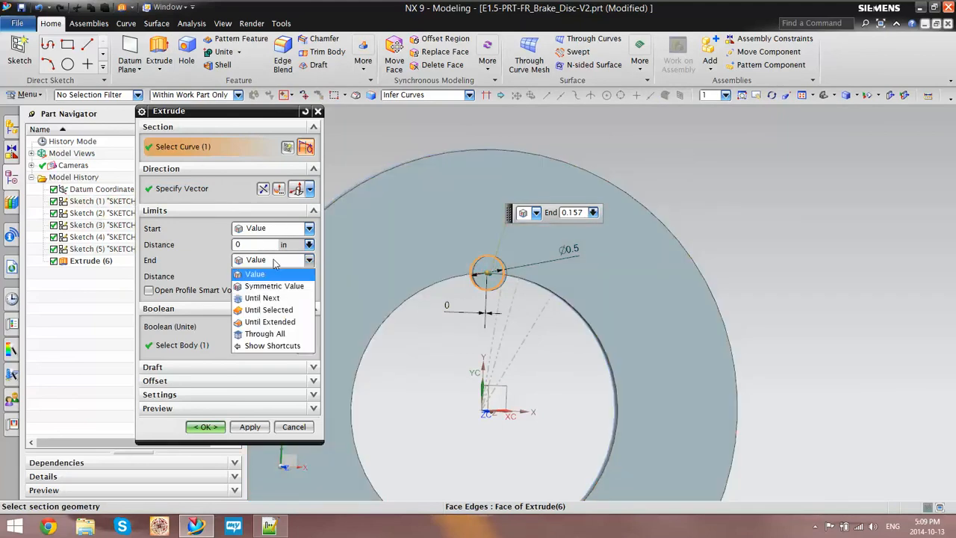
click(261, 298)
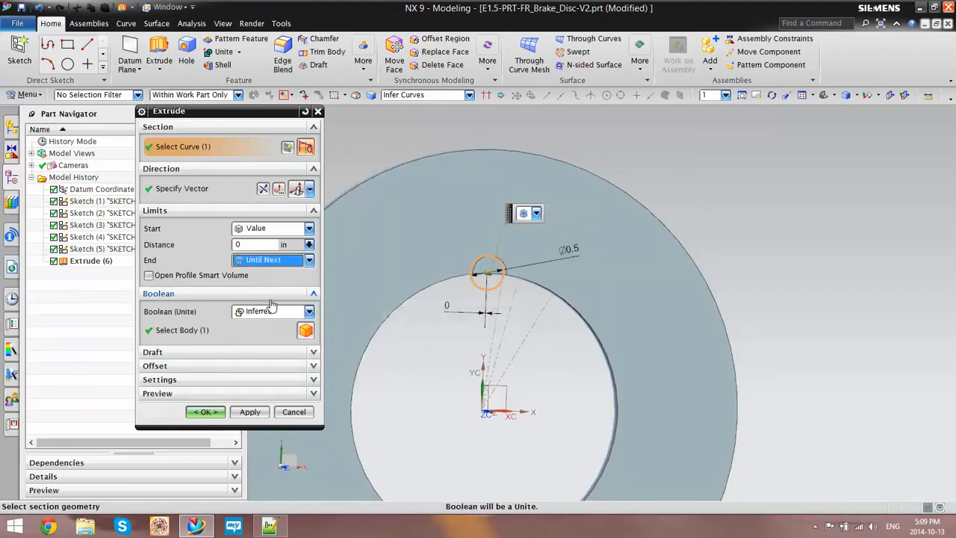
middle_drag(391, 306, 463, 306)
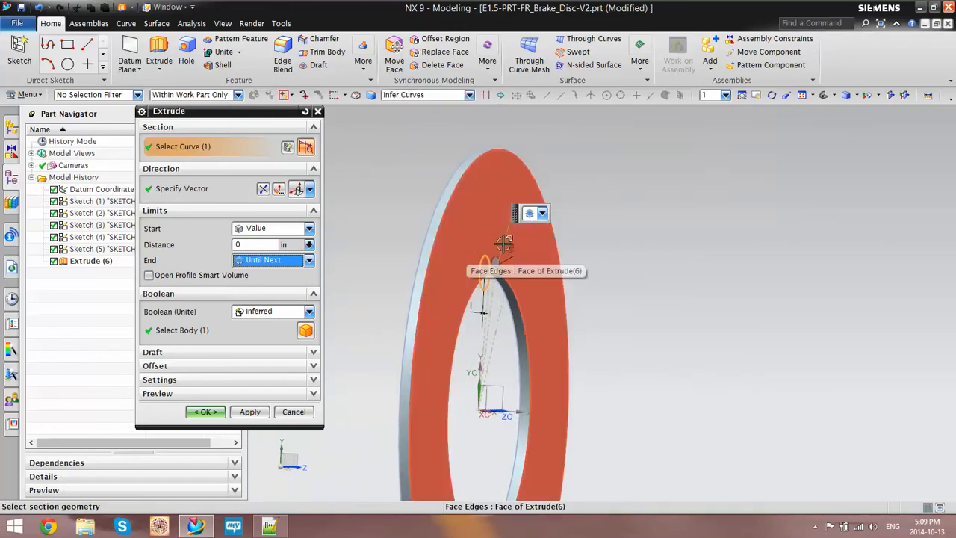
middle_drag(538, 274, 540, 273)
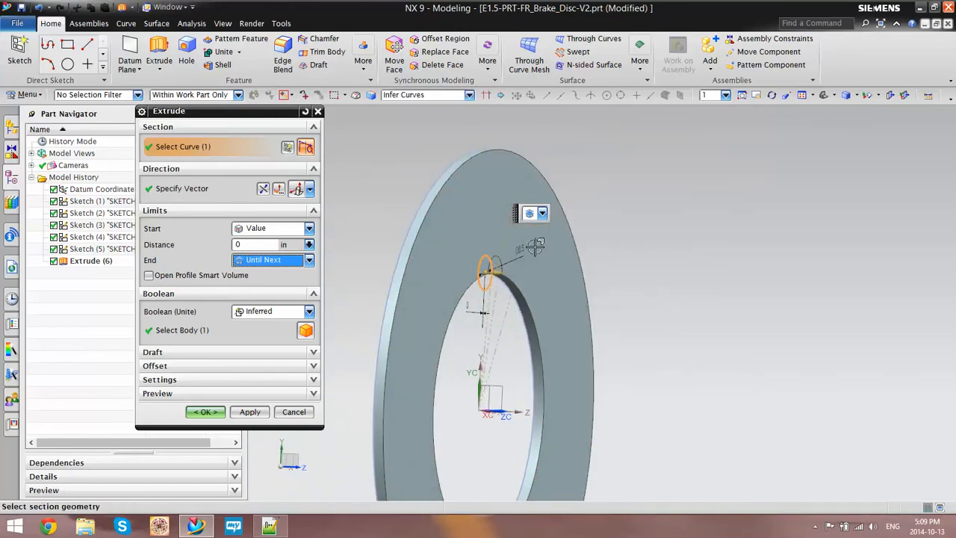
- Set the circle extrusion's Boolean to Subtract and cut it from the ring body
click(308, 311)
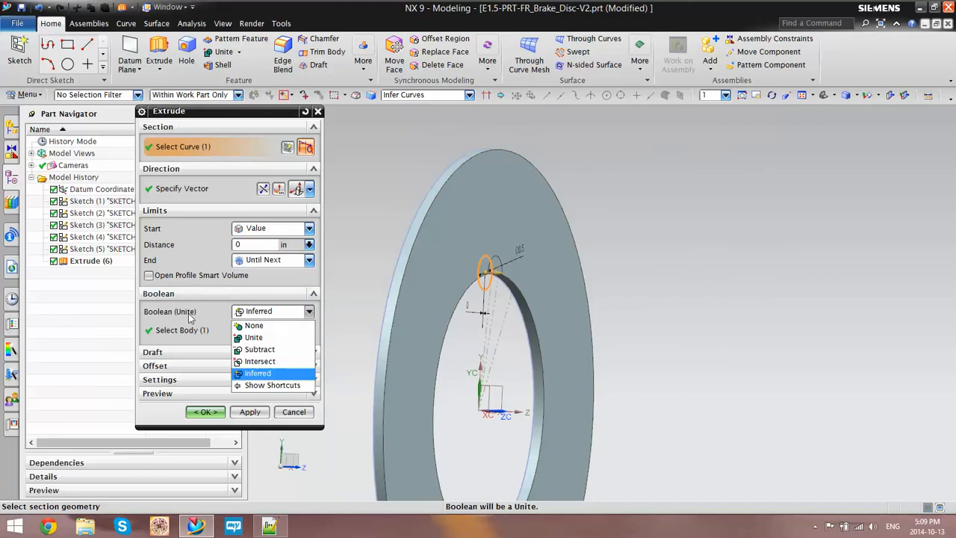
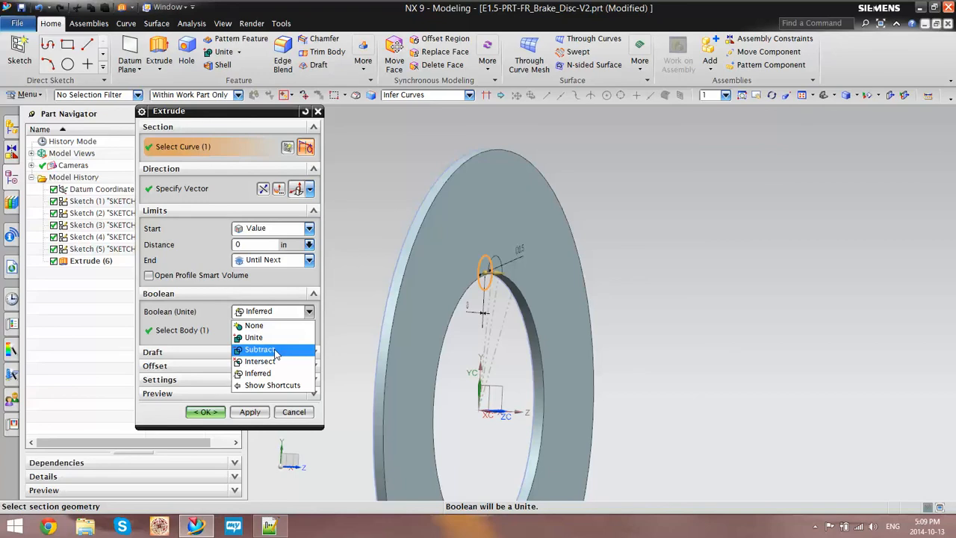
click(275, 349)
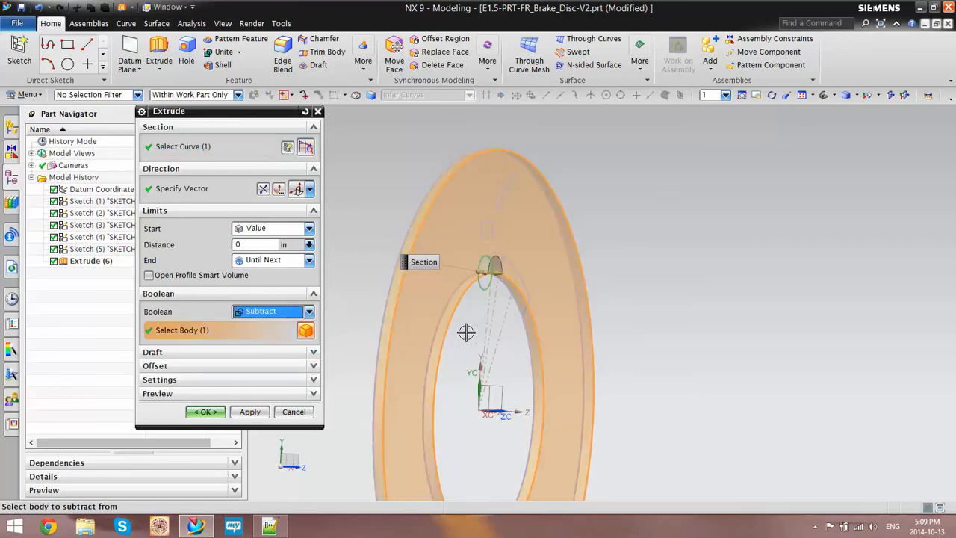
middle_drag(466, 333, 435, 332)
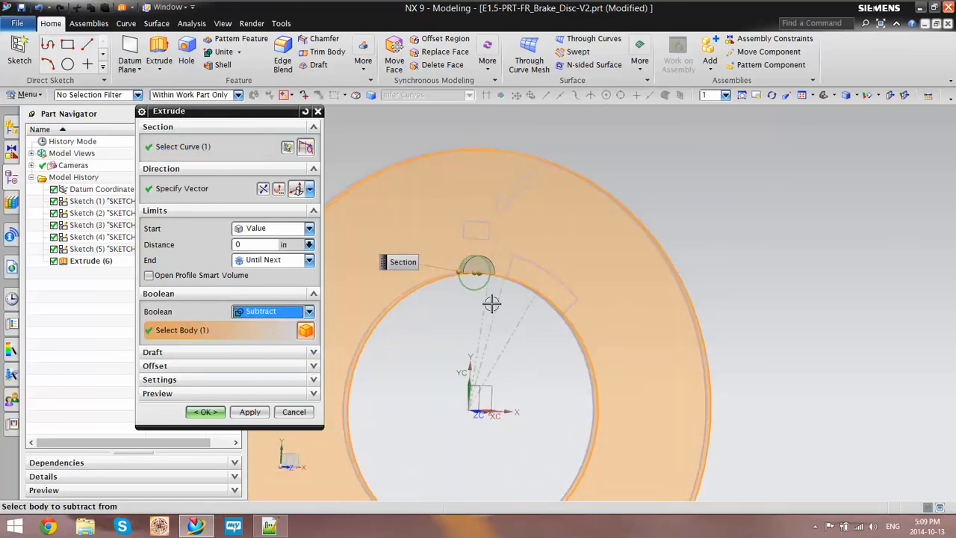
middle_drag(491, 302, 485, 275)
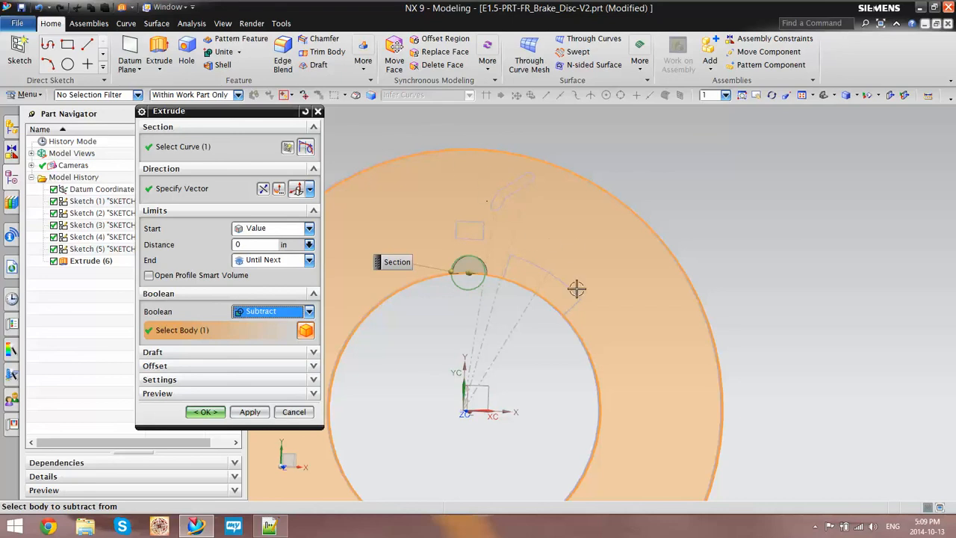
click(205, 412)
middle_drag(466, 341, 465, 345)
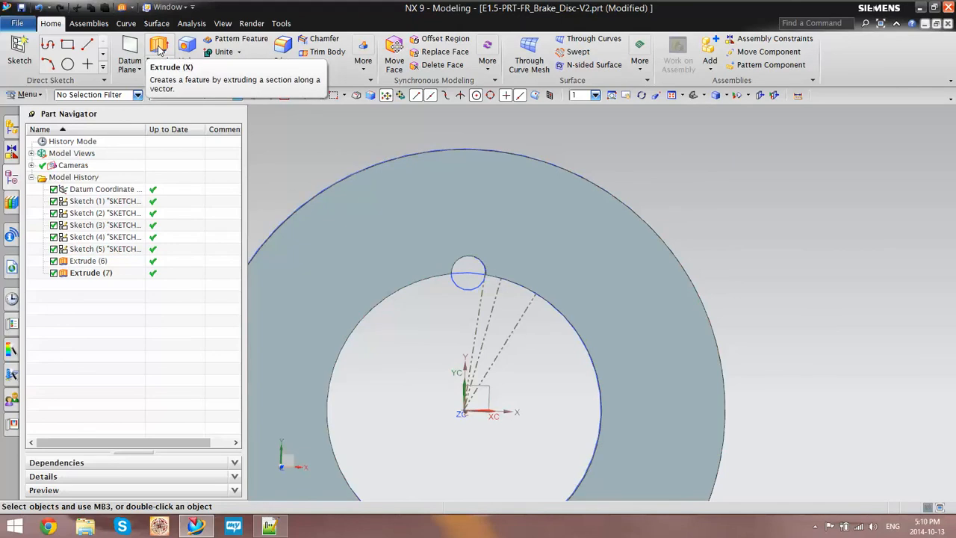
- Extrude the 0.4 in wide rectangle above the circular cutout with end limit Until Next, subtracting it from the ring
click(159, 49)
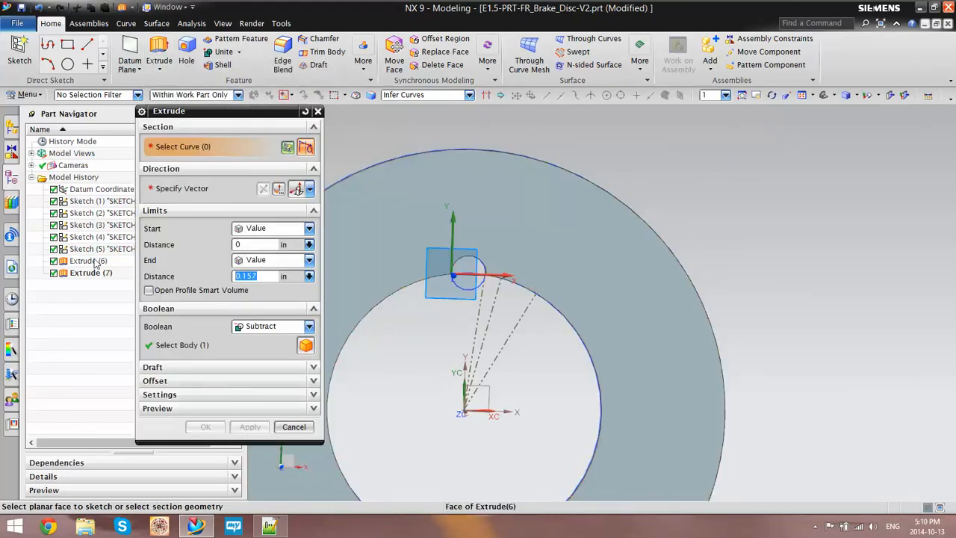
middle_drag(558, 328, 581, 342)
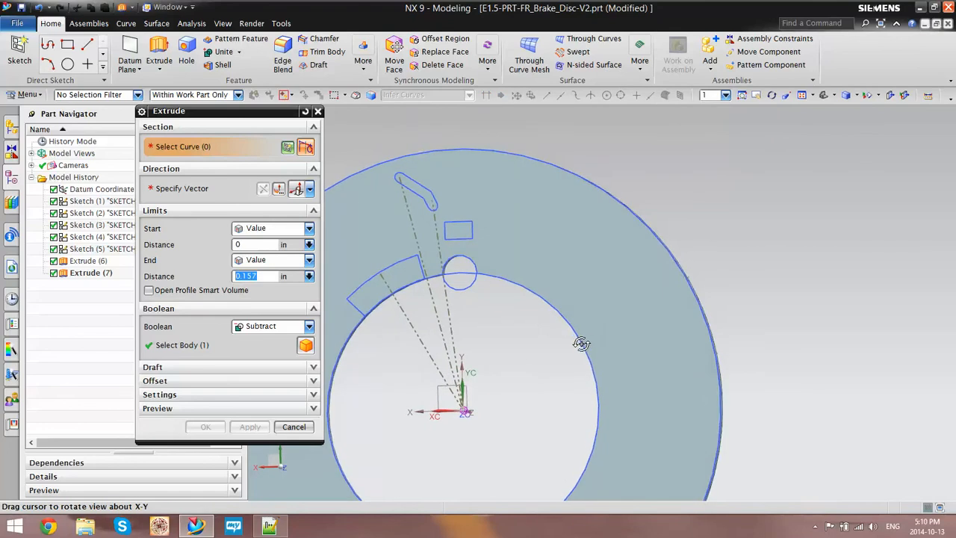
click(479, 247)
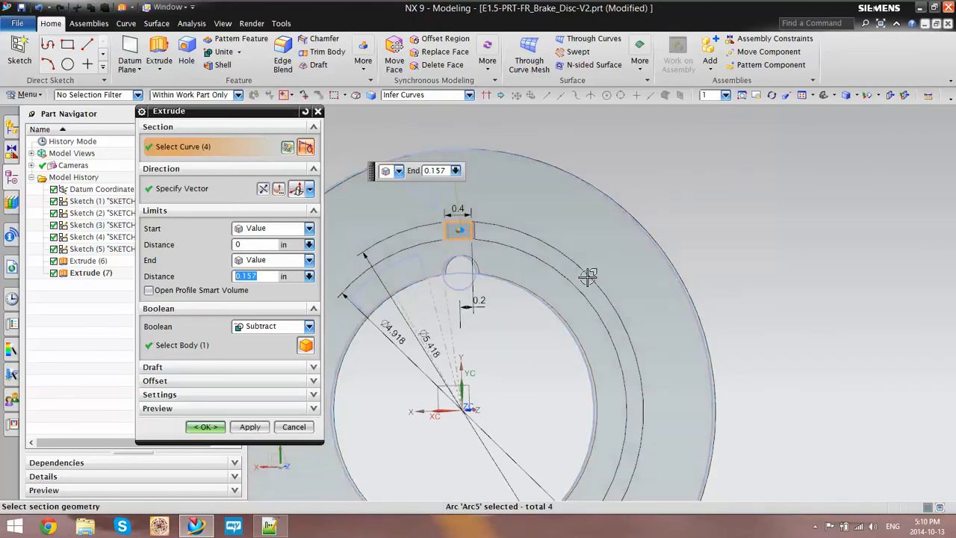
middle_drag(644, 273, 466, 279)
click(271, 262)
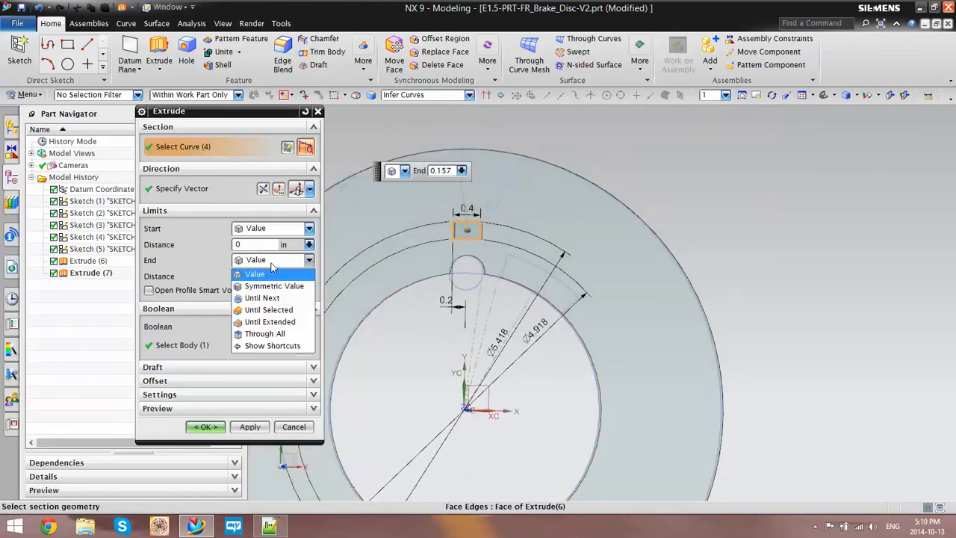
click(269, 298)
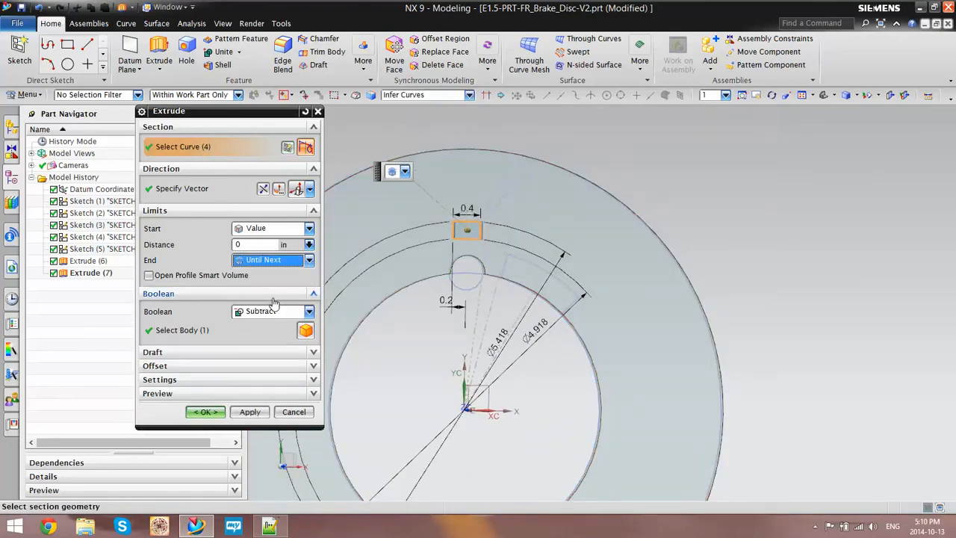
click(206, 412)
- Start an edge blend with a .0625 in radius on one corner edge of the rectangular hole
scroll(451, 293, down, 3)
scroll(451, 291, up, 5)
middle_drag(559, 312, 462, 309)
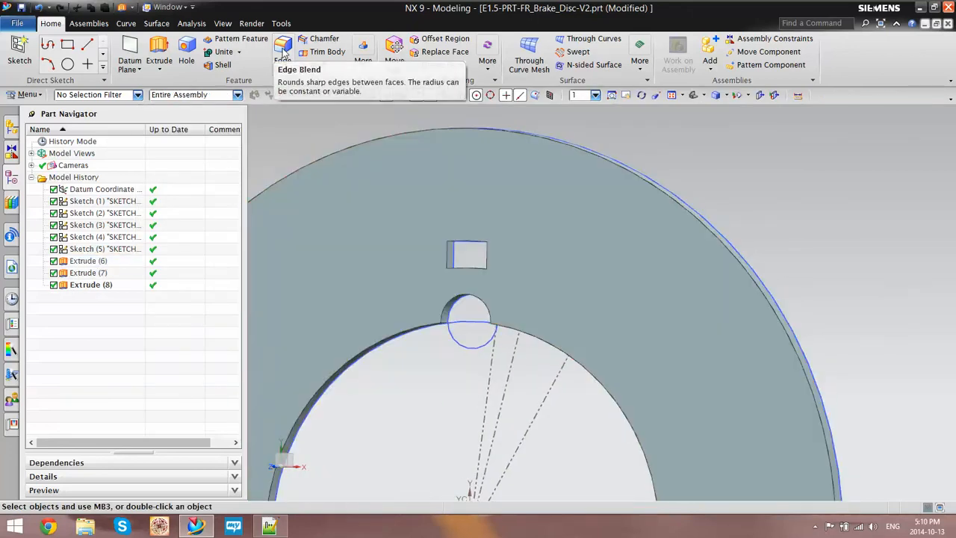
click(282, 49)
scroll(466, 246, up, 5)
middle_drag(466, 258, 442, 231)
scroll(442, 231, up, 4)
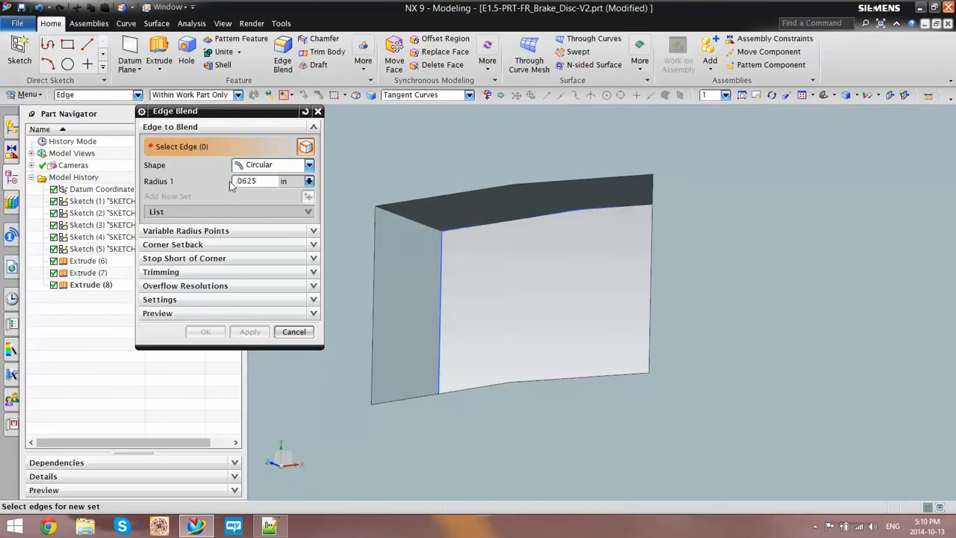
click(418, 217)
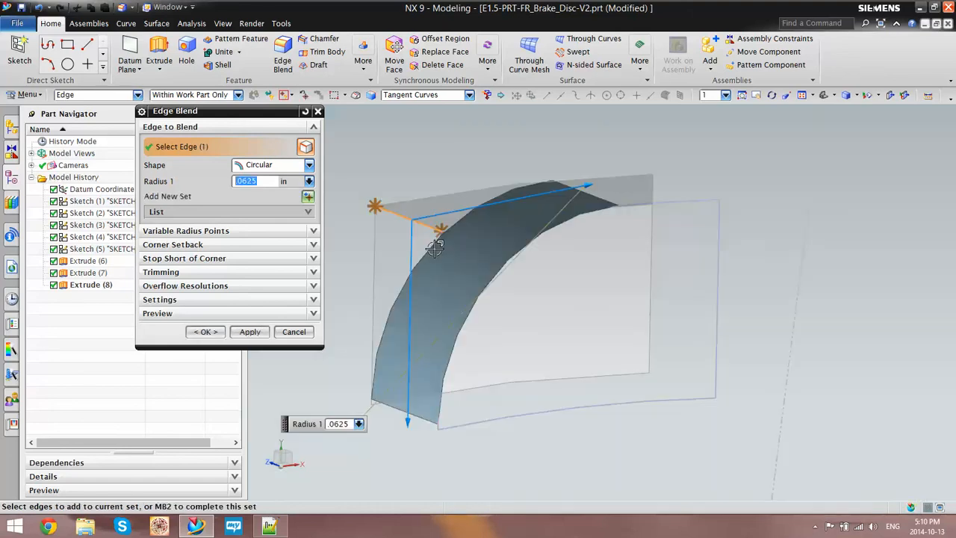
- Try circular blend radii of .01 in and .02 in on the rectangular hole's selected corner edge
middle_drag(435, 250, 321, 199)
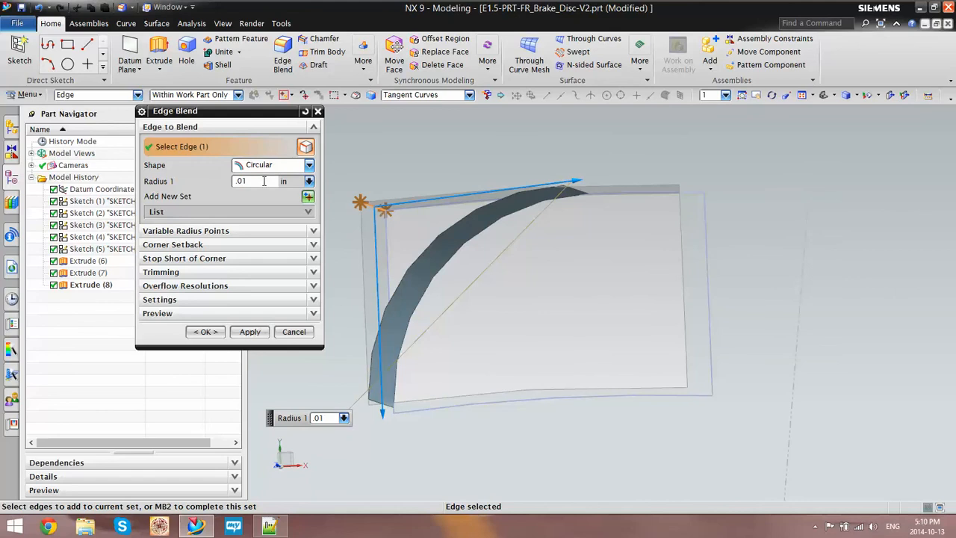
click(271, 165)
click(267, 179)
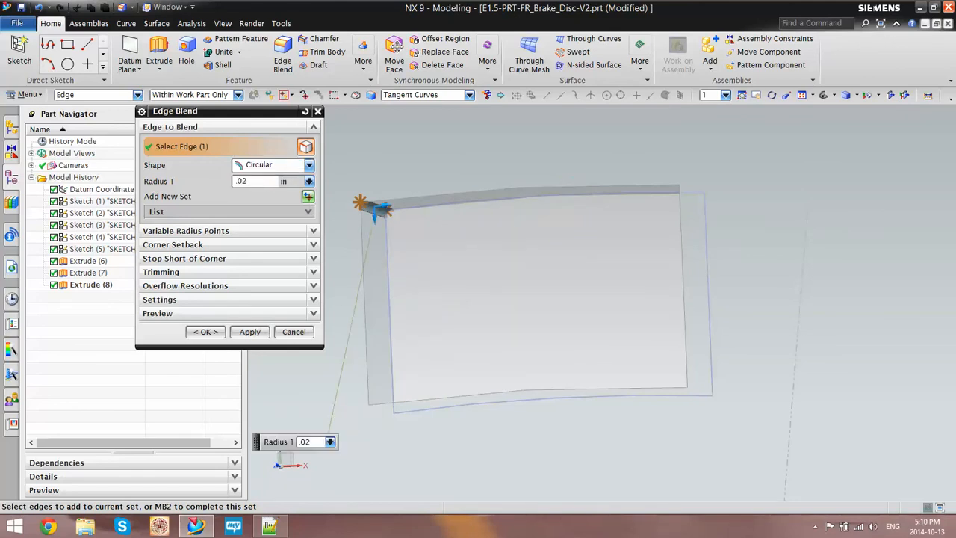
click(267, 168)
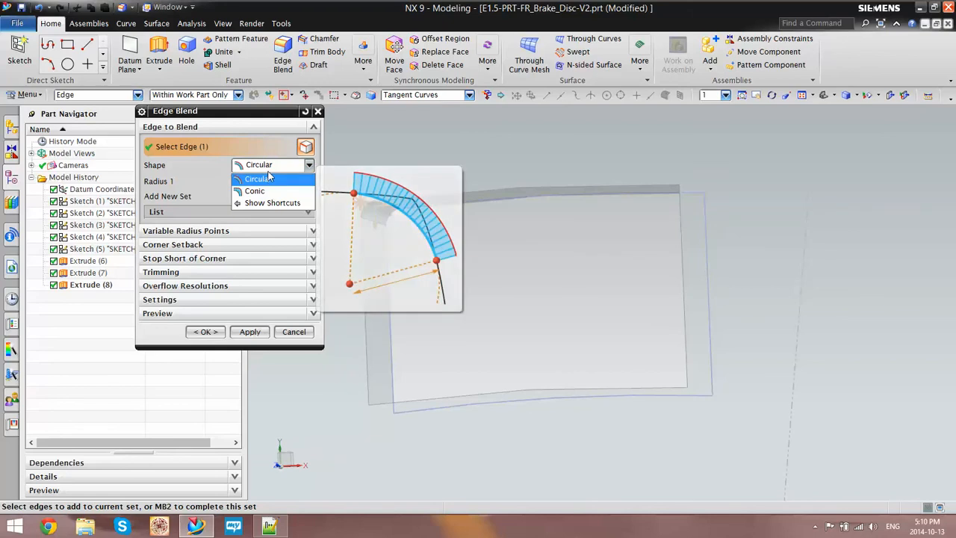
click(269, 166)
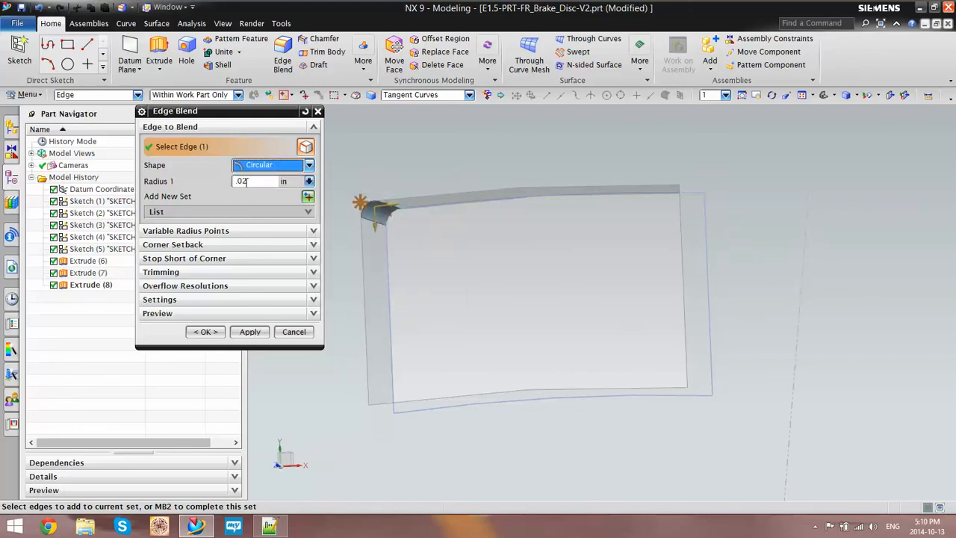
middle_drag(419, 255, 430, 259)
click(250, 180)
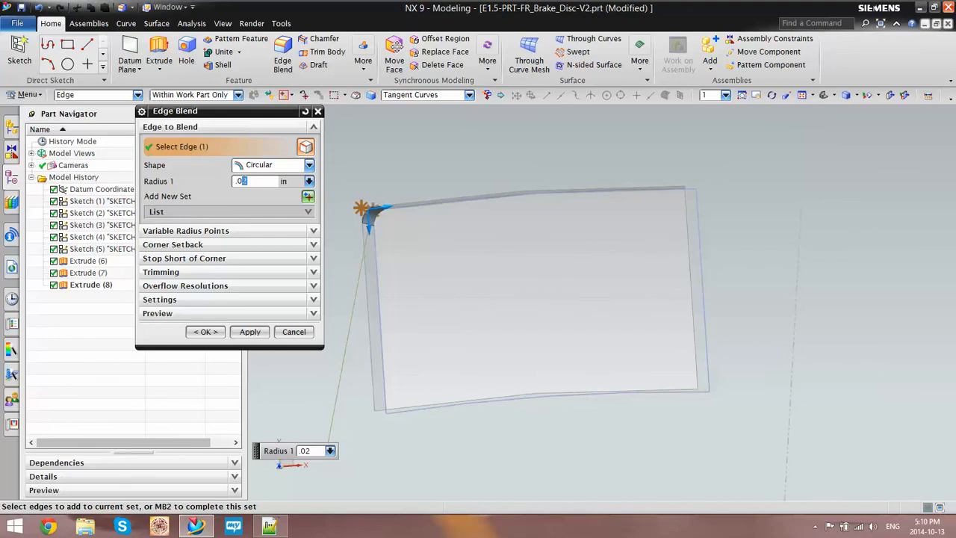
- Set the blend radius to .0625 in and round all four corner edges of the rectangular hole
key(Return)
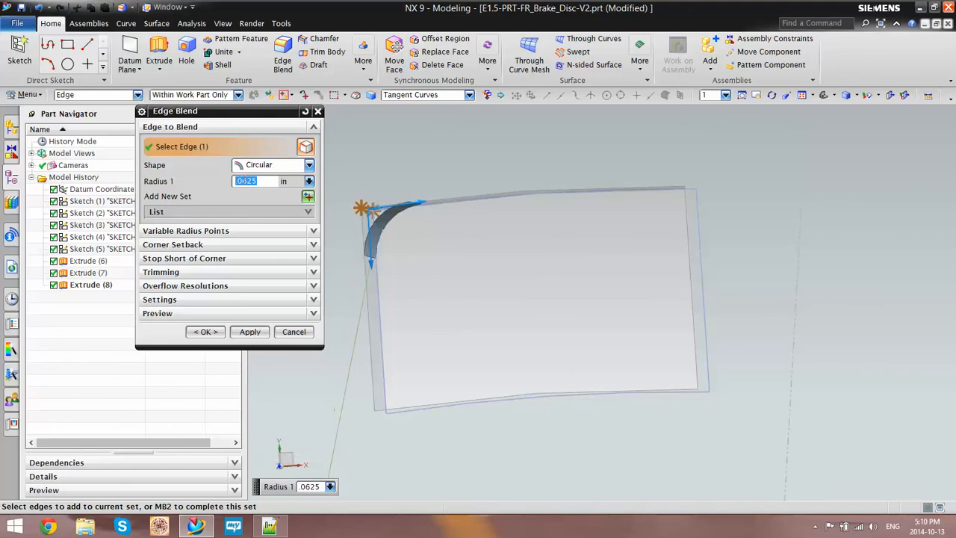
scroll(347, 255, down, 4)
scroll(366, 247, up, 4)
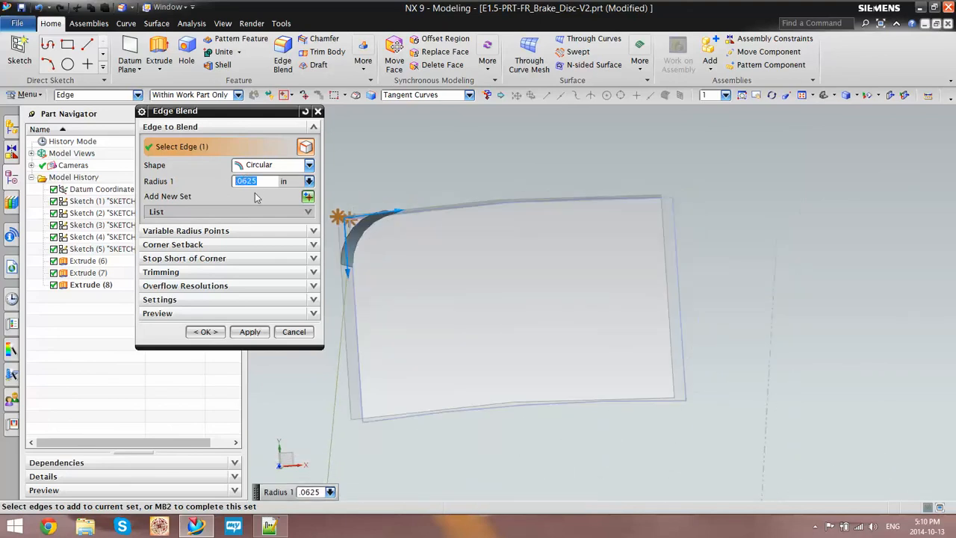
middle_drag(368, 254, 404, 267)
click(583, 233)
click(448, 362)
click(529, 356)
click(206, 332)
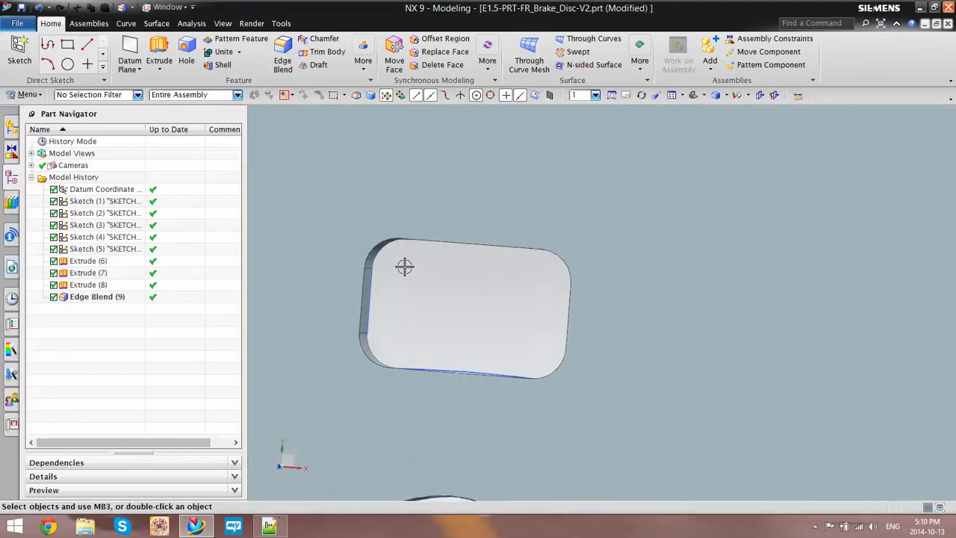
- Extrude the curved notch profile at the ring's inner edge with end limit Until Next, subtracting it from the ring
scroll(404, 266, down, 5)
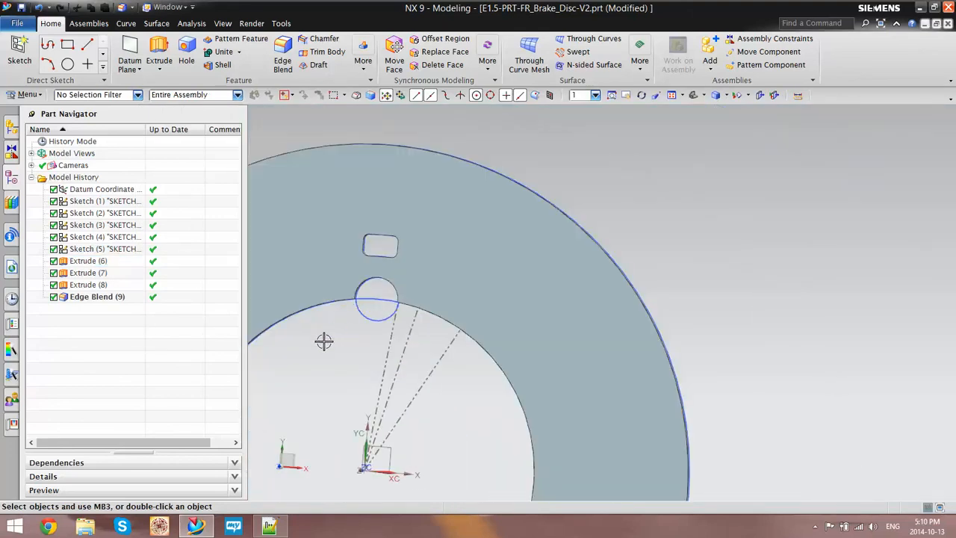
middle_drag(323, 341, 450, 348)
scroll(437, 324, down, 4)
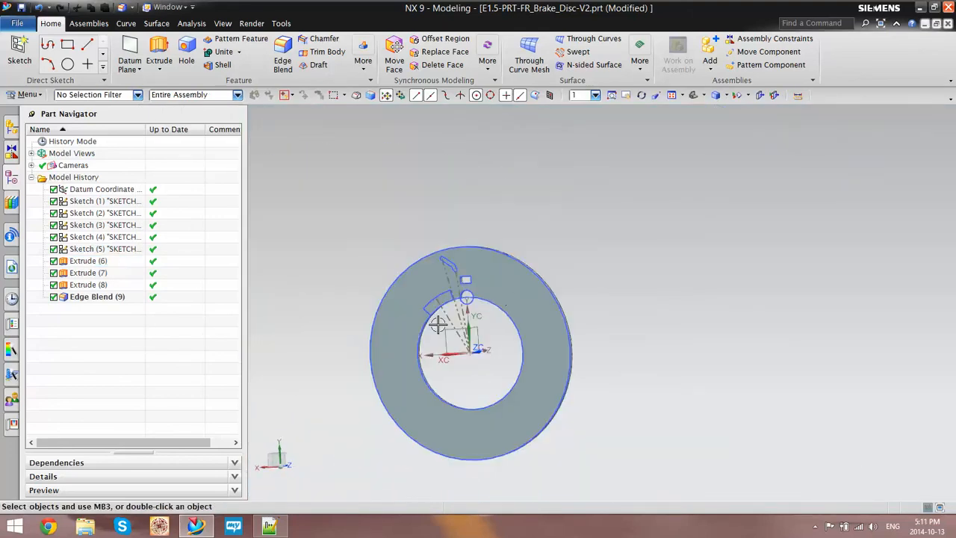
scroll(438, 325, up, 4)
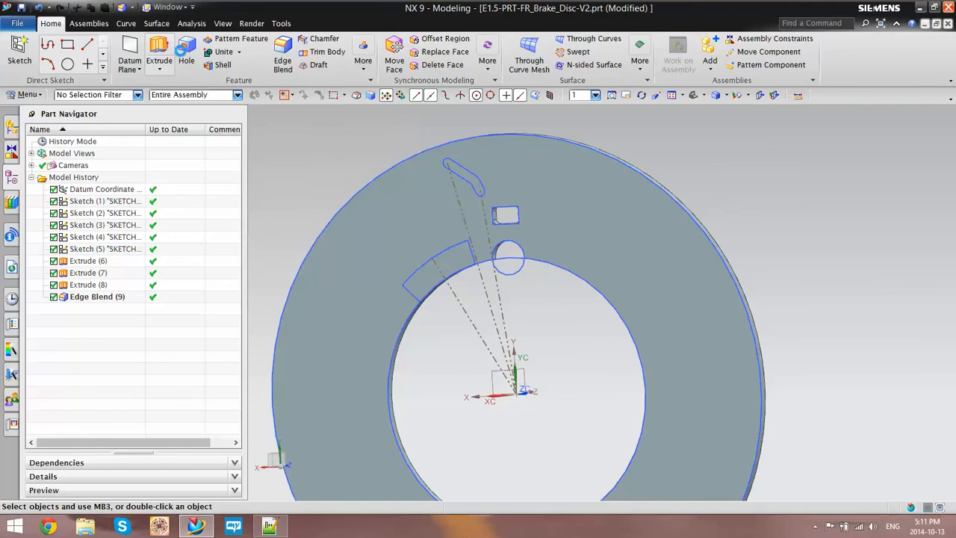
click(451, 245)
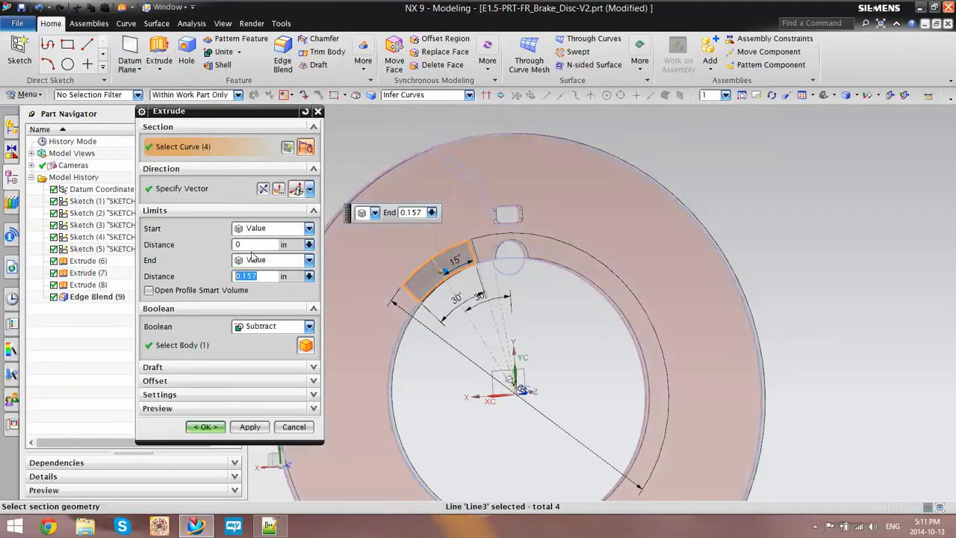
click(254, 259)
click(259, 304)
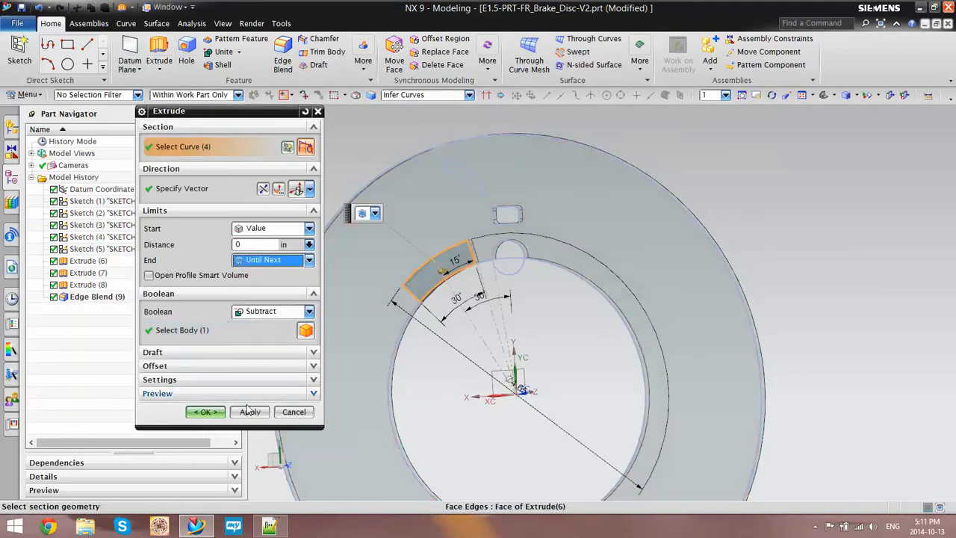
click(212, 411)
- Blend the two edges where the curved notch meets the ring's inner edge with a 0.0625 in radius
middle_drag(550, 321, 429, 324)
scroll(545, 274, up, 5)
middle_drag(548, 275, 545, 296)
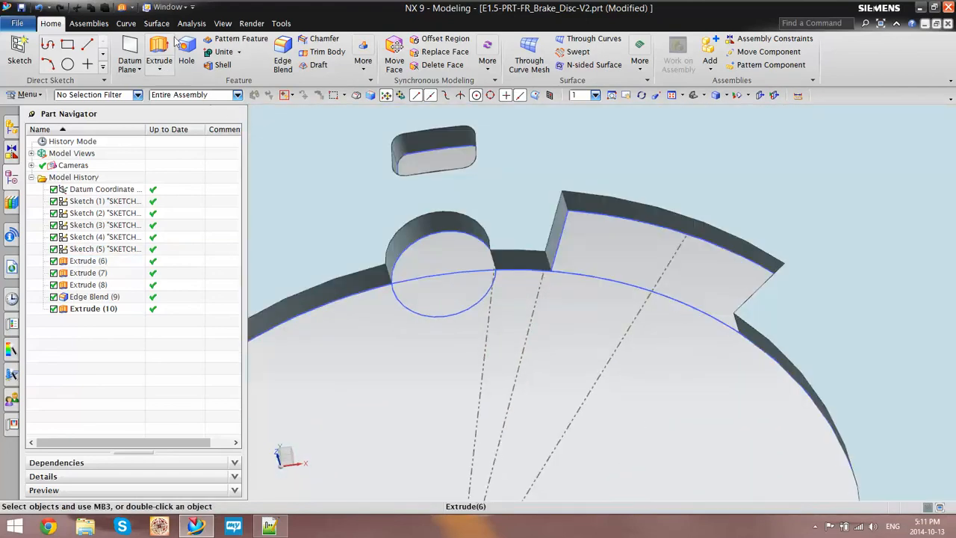
click(282, 56)
scroll(582, 312, up, 3)
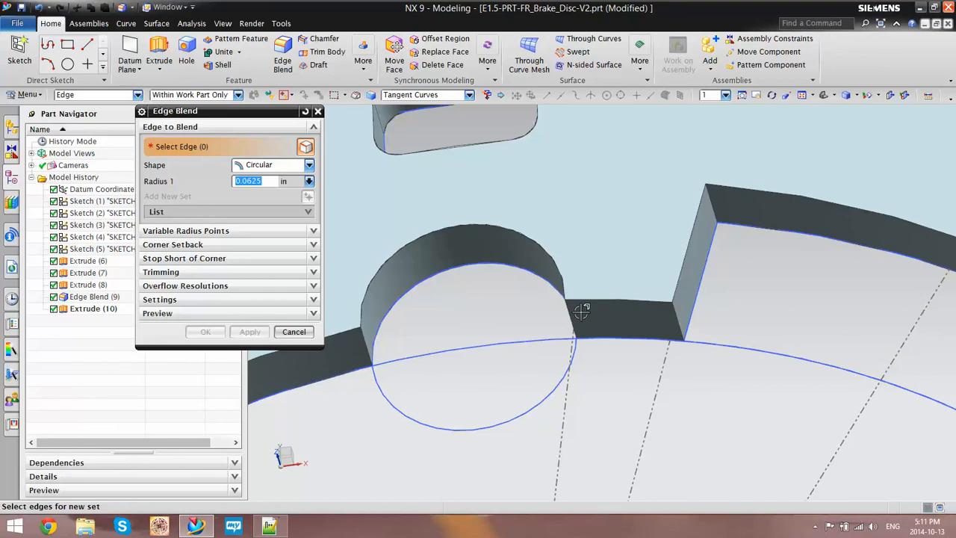
middle_drag(581, 312, 657, 309)
click(674, 312)
scroll(523, 317, down, 5)
middle_drag(566, 333, 619, 348)
scroll(593, 316, up, 5)
click(593, 316)
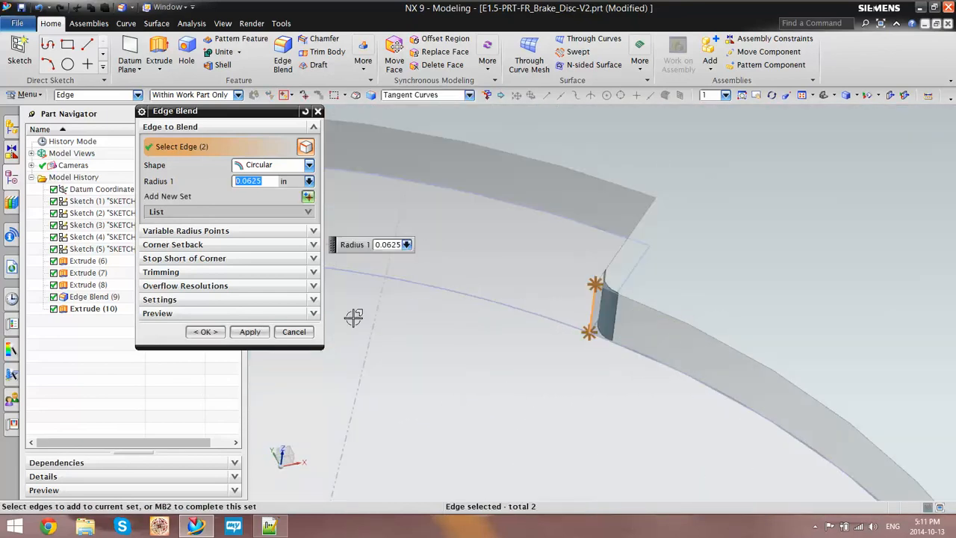
click(208, 332)
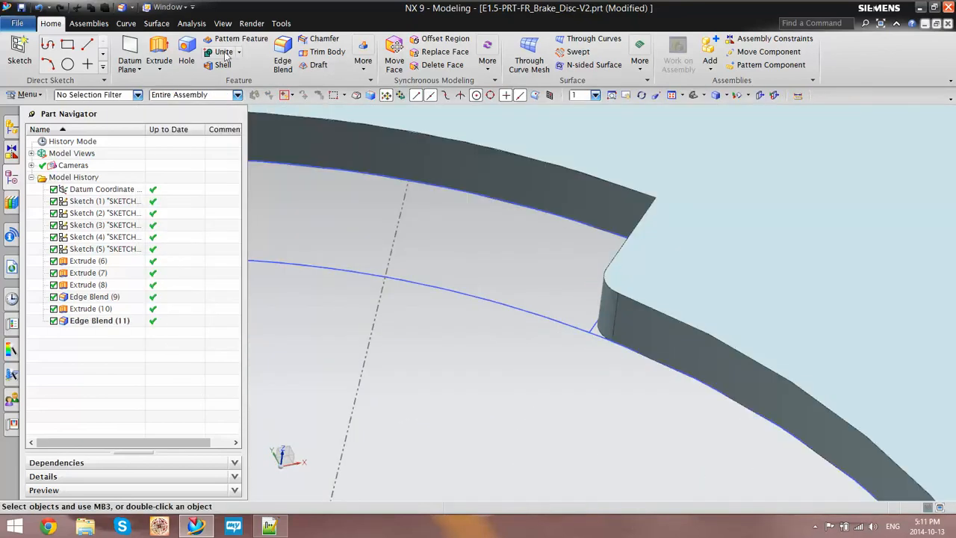
- Blend the two outer corner edges of the curved notch with a 0.4 in radius
scroll(531, 342, down, 7)
scroll(534, 325, up, 5)
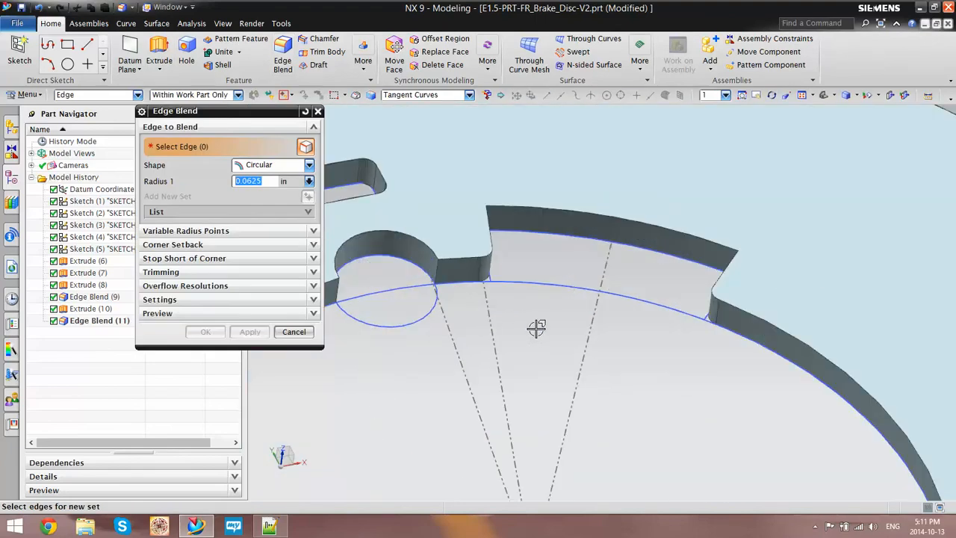
middle_drag(535, 329, 503, 312)
click(570, 234)
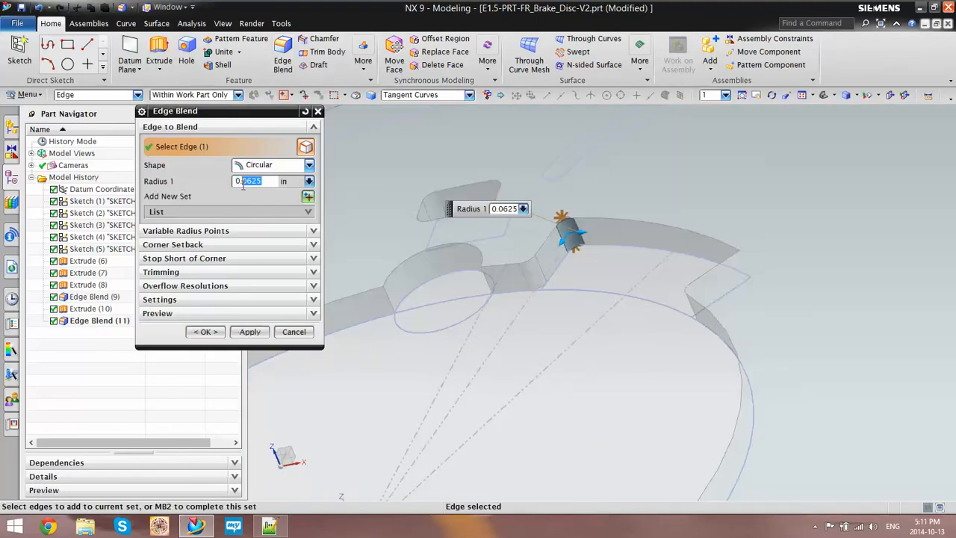
key(Return)
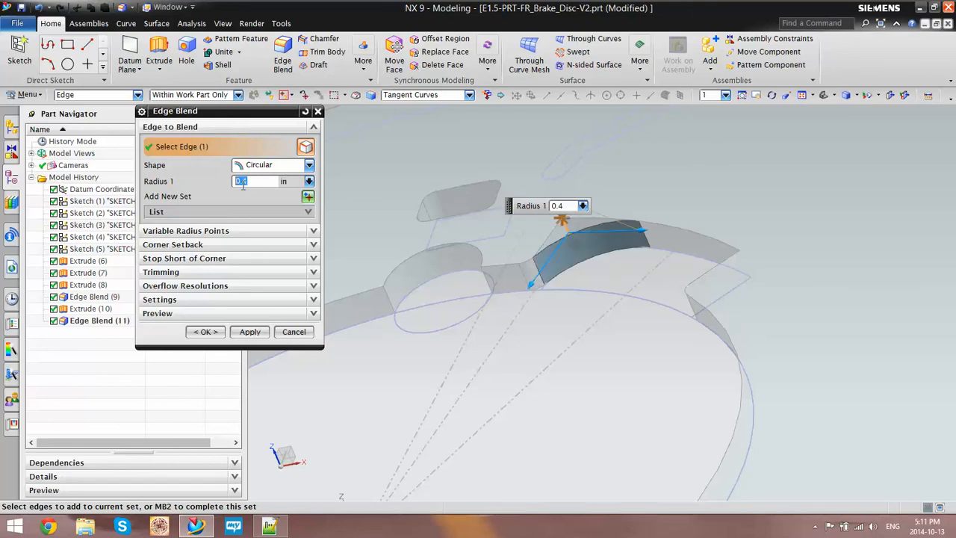
mouse_move(496, 339)
middle_down()
mouse_move(525, 395)
mouse_move(559, 386)
mouse_move(647, 321)
mouse_move(599, 336)
mouse_move(533, 322)
mouse_move(524, 332)
middle_up()
click(633, 294)
click(219, 334)
- Set the radius of the curved notch's outer corner blend to 0.3 in and inspect its shape
scroll(478, 311, down, 4)
double_click(104, 332)
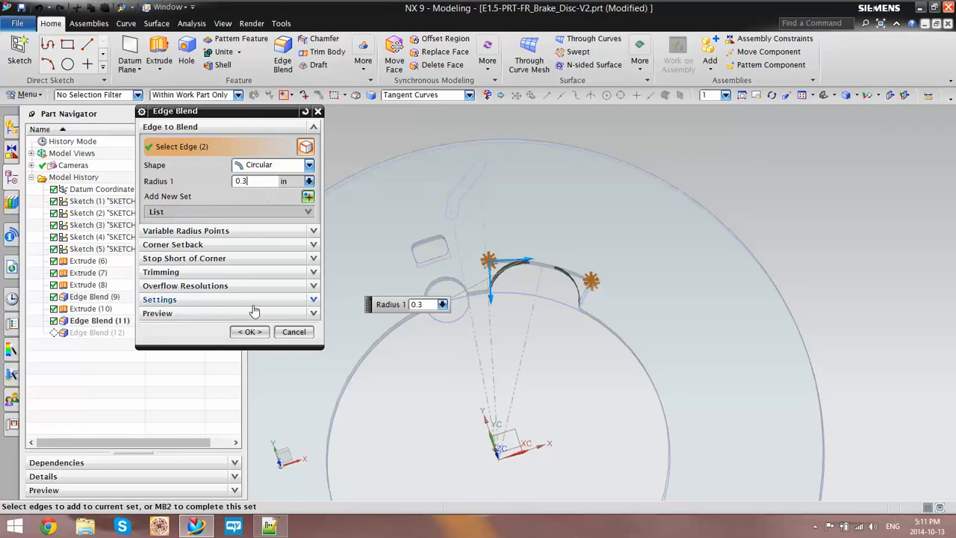
click(249, 332)
middle_drag(401, 396, 524, 354)
scroll(523, 352, down, 3)
scroll(521, 344, up, 4)
scroll(495, 318, down, 3)
mouse_move(493, 327)
middle_down()
mouse_move(469, 336)
mouse_move(505, 322)
middle_up()
scroll(467, 317, up, 3)
scroll(483, 321, down, 5)
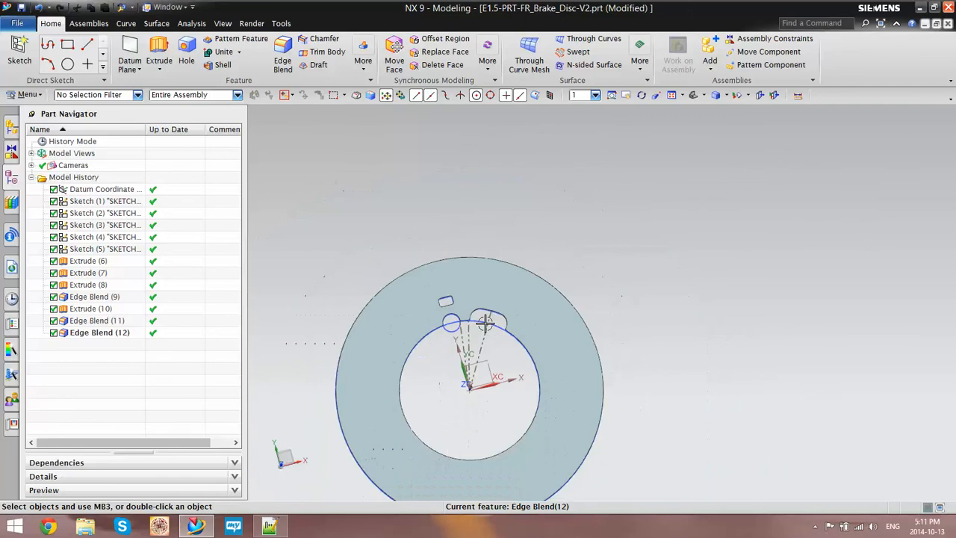
scroll(485, 322, up, 3)
- Set the radius of the curved notch's outer corner blend to 0.25 in
double_click(135, 333)
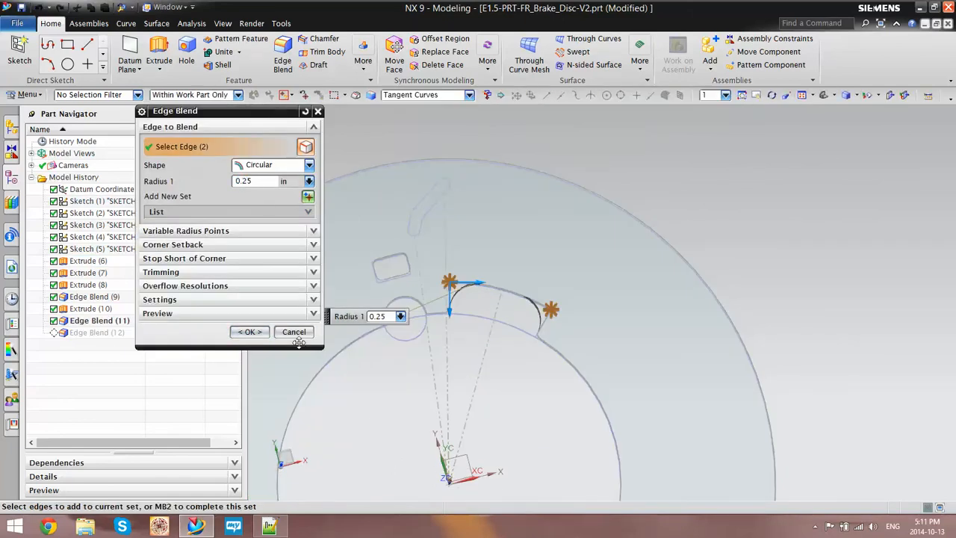
click(250, 332)
scroll(465, 341, down, 2)
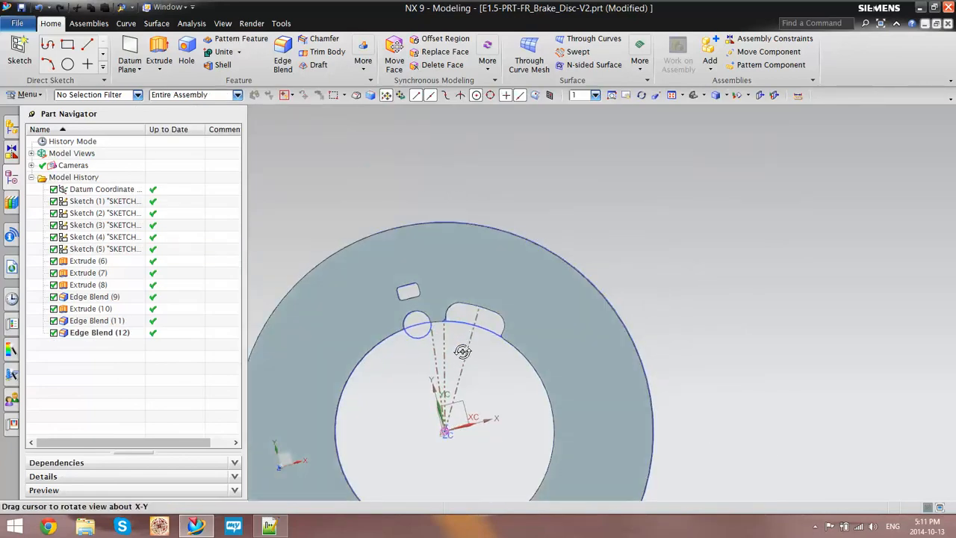
scroll(480, 329, up, 5)
scroll(480, 328, down, 4)
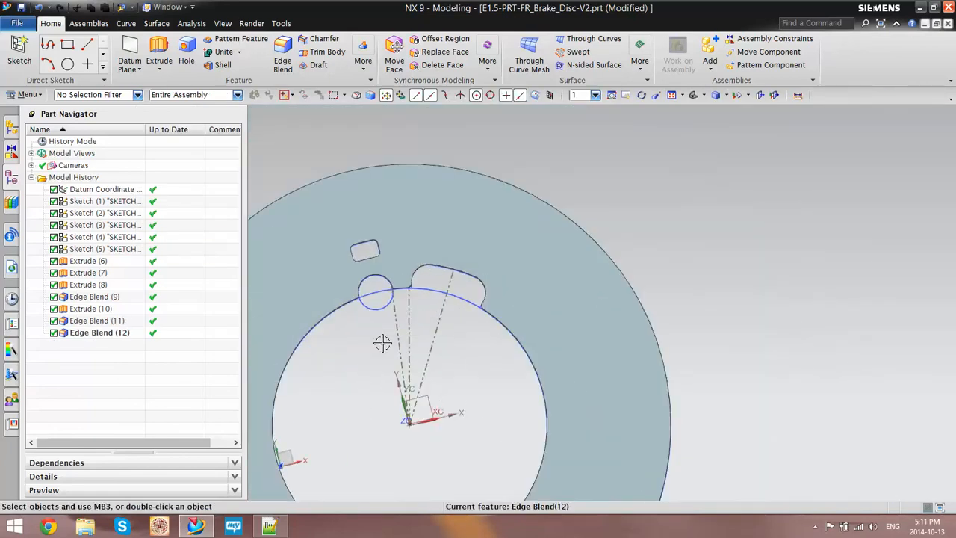
- Extrude the bent slot sketch up to Until Next as a subtraction from the ring
mouse_move(383, 343)
middle_down()
mouse_move(520, 333)
mouse_move(512, 334)
middle_up()
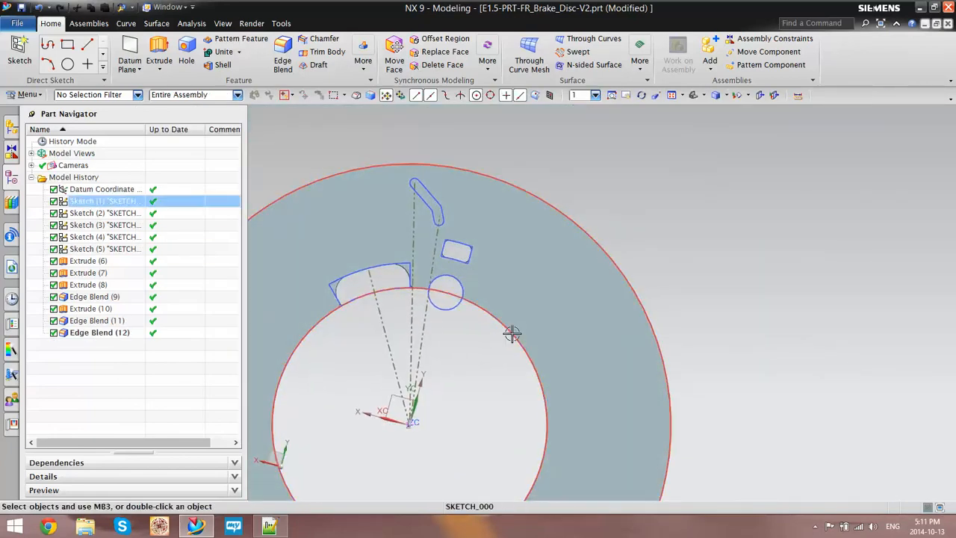
click(163, 59)
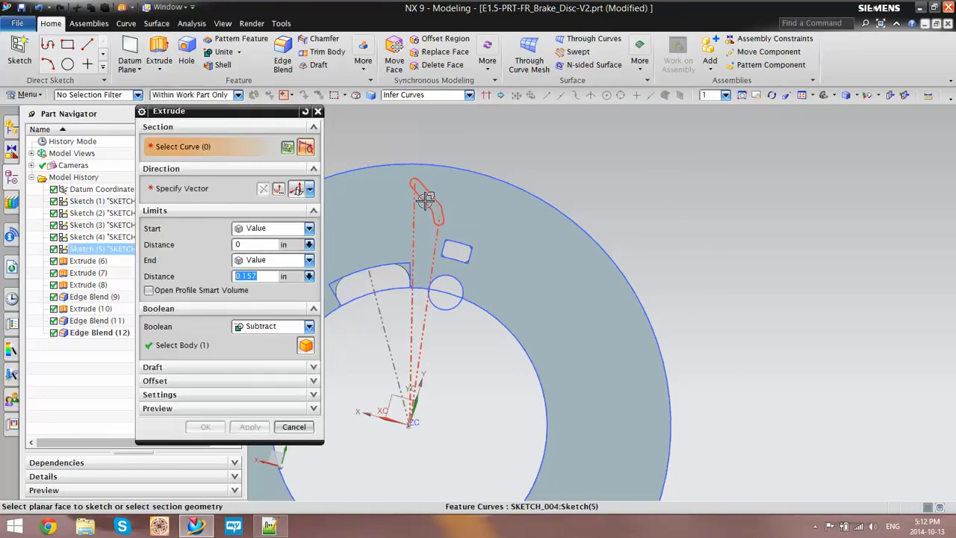
click(424, 198)
click(273, 260)
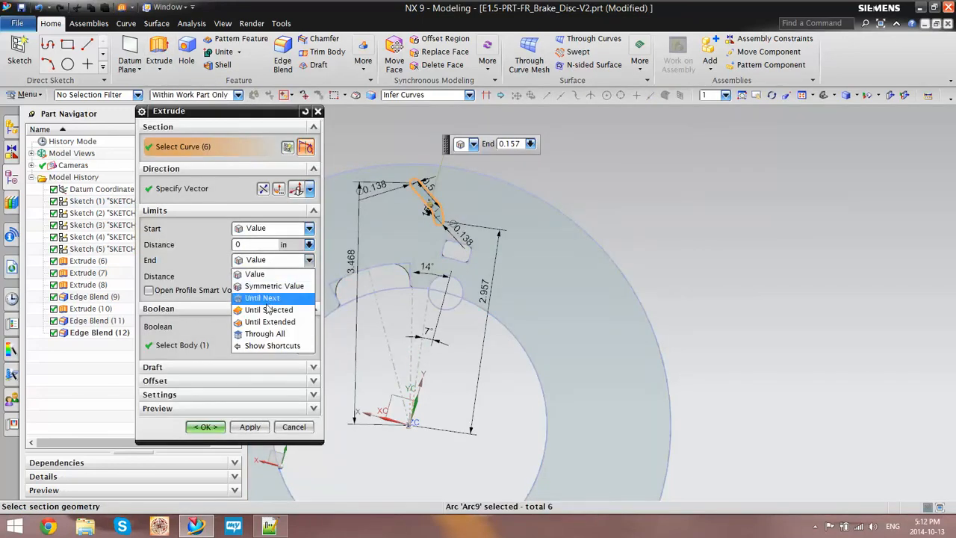
click(265, 303)
click(205, 427)
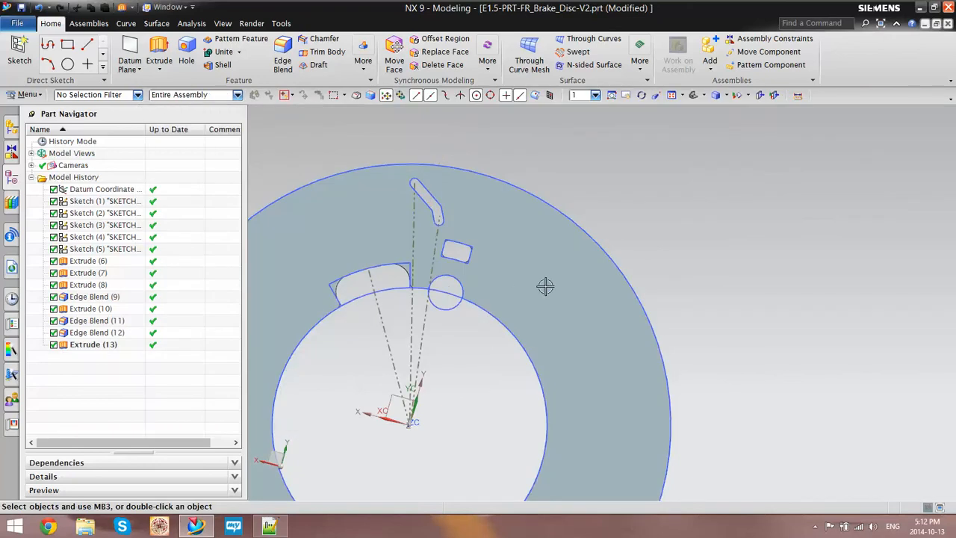
- Blend the two edges at the slot's bend with a 0.25 in radius
middle_drag(545, 286, 374, 289)
scroll(369, 219, up, 5)
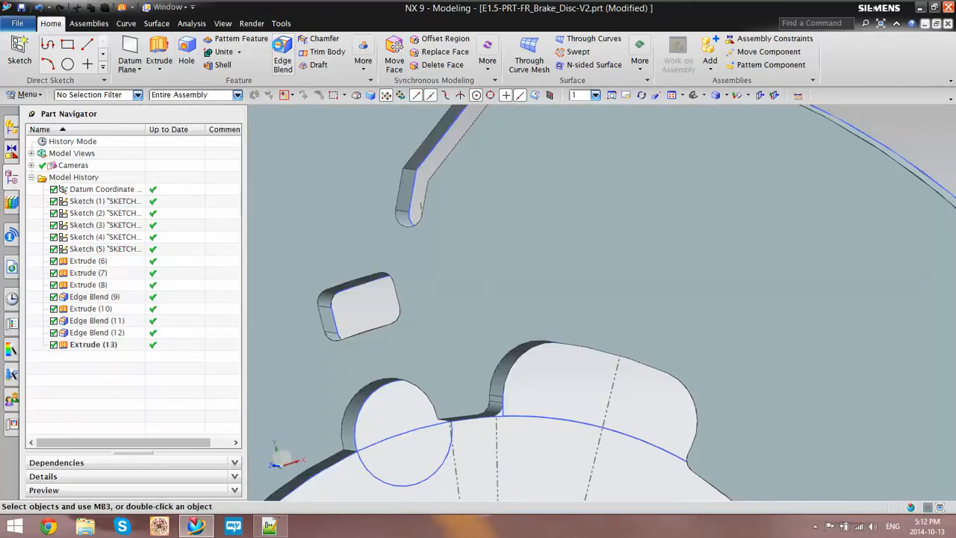
key(b)
click(410, 169)
middle_drag(410, 169, 442, 200)
click(422, 182)
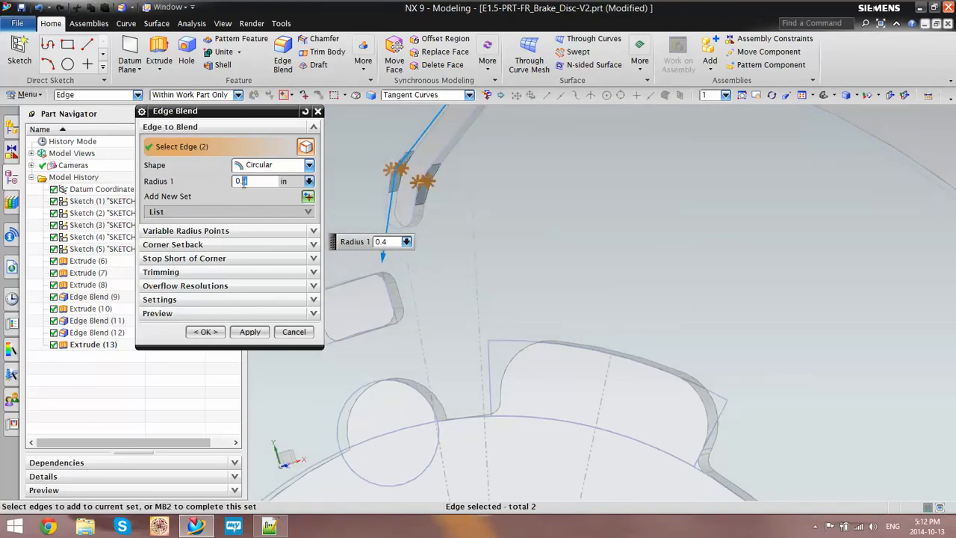
key(Return)
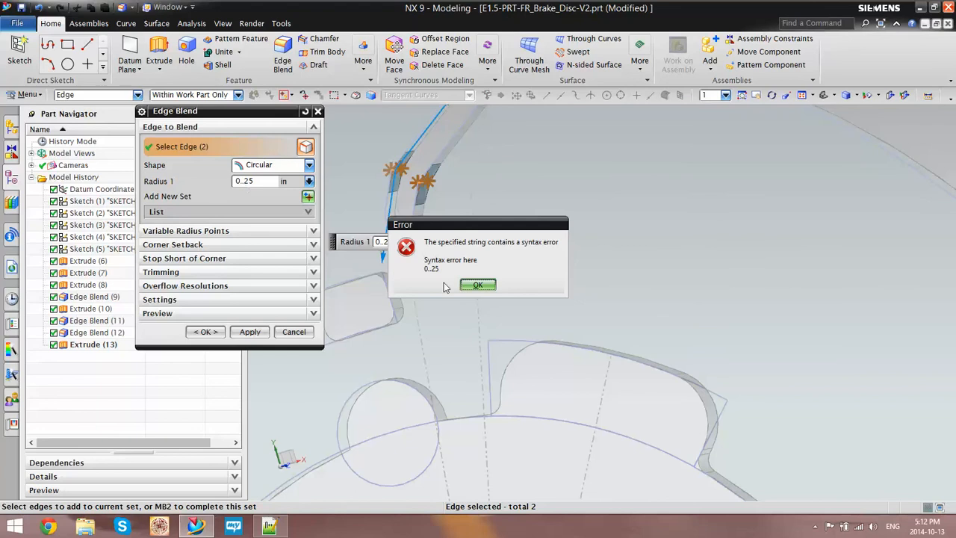
click(477, 286)
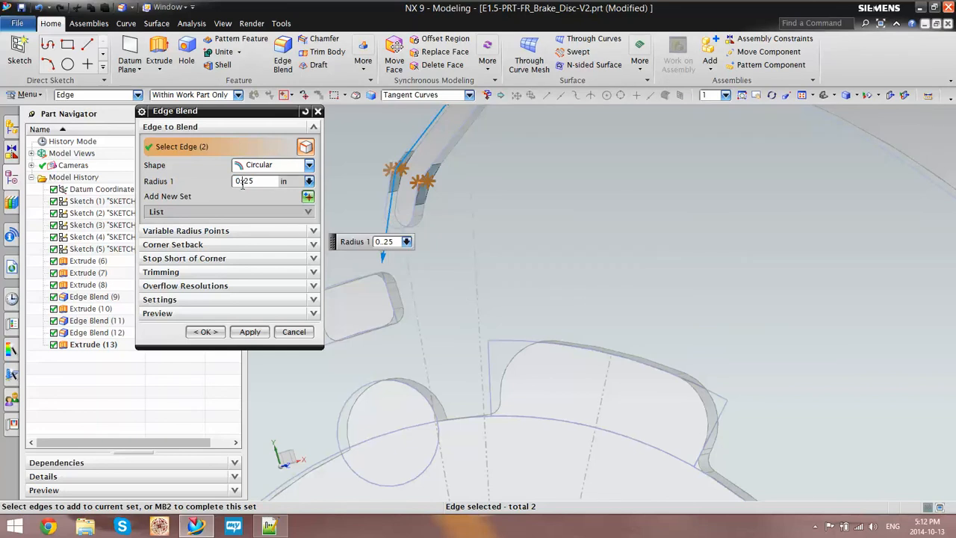
key(Return)
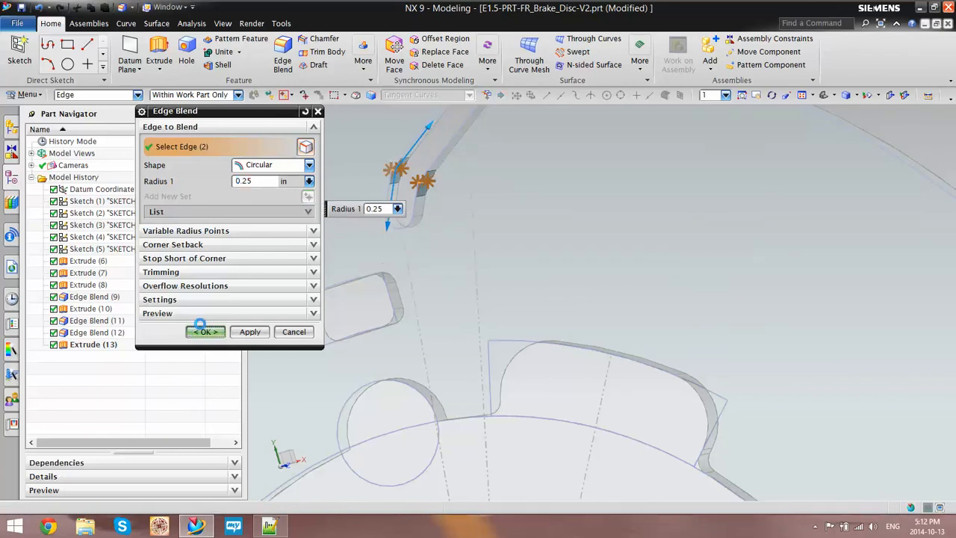
click(202, 331)
- Examine the blended slot, the rectangular and round holes and the curved notch on the ring
middle_drag(418, 321, 493, 311)
scroll(480, 299, down, 5)
scroll(451, 300, down, 4)
scroll(451, 300, up, 3)
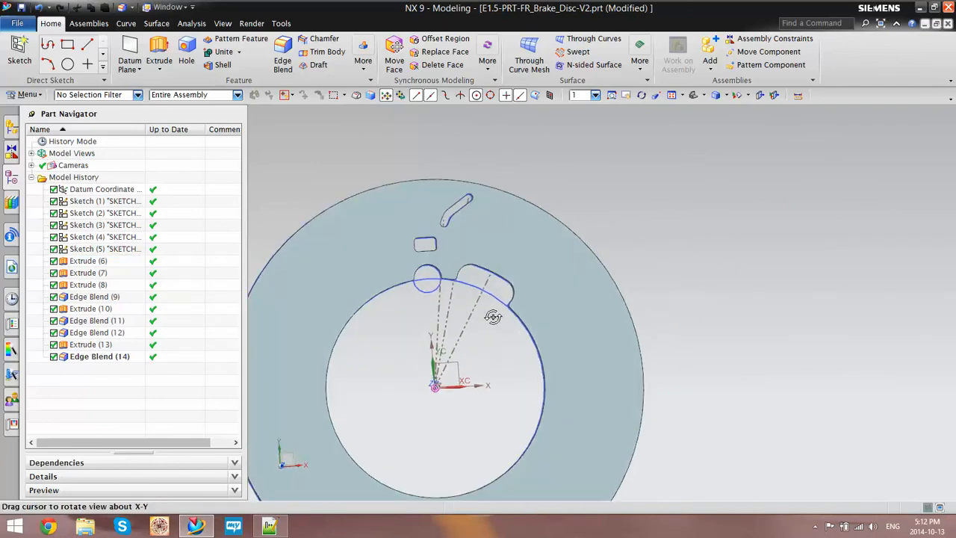
scroll(493, 311, up, 4)
scroll(502, 312, down, 4)
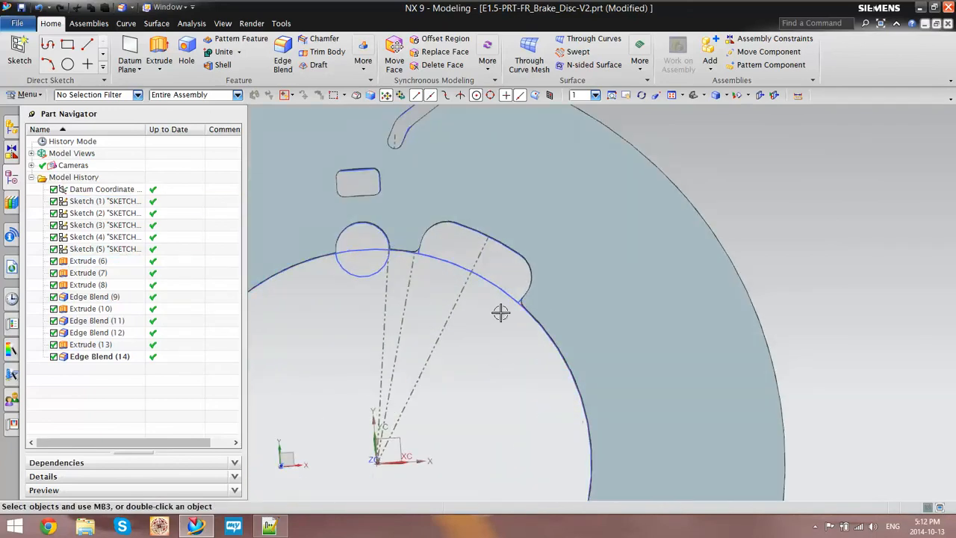
middle_drag(484, 316, 481, 319)
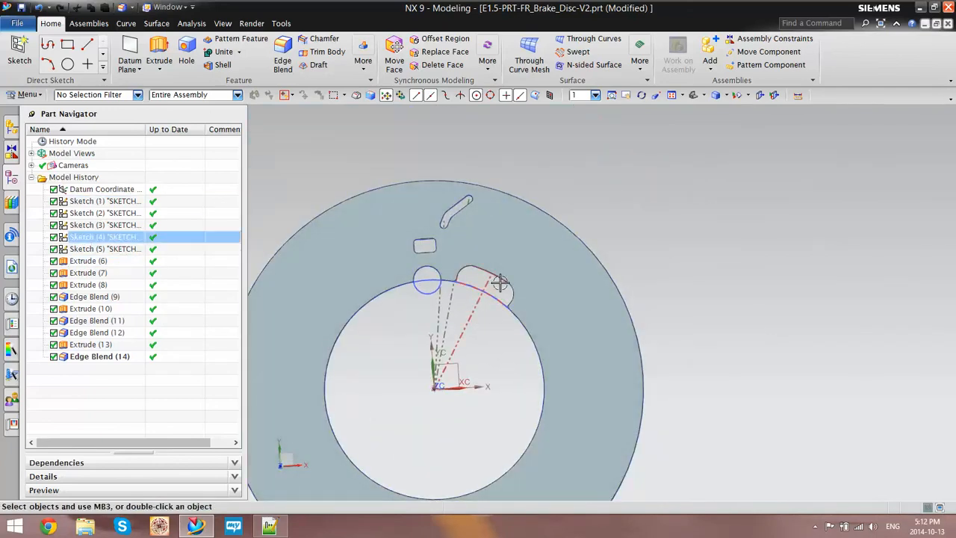
scroll(376, 265, down, 3)
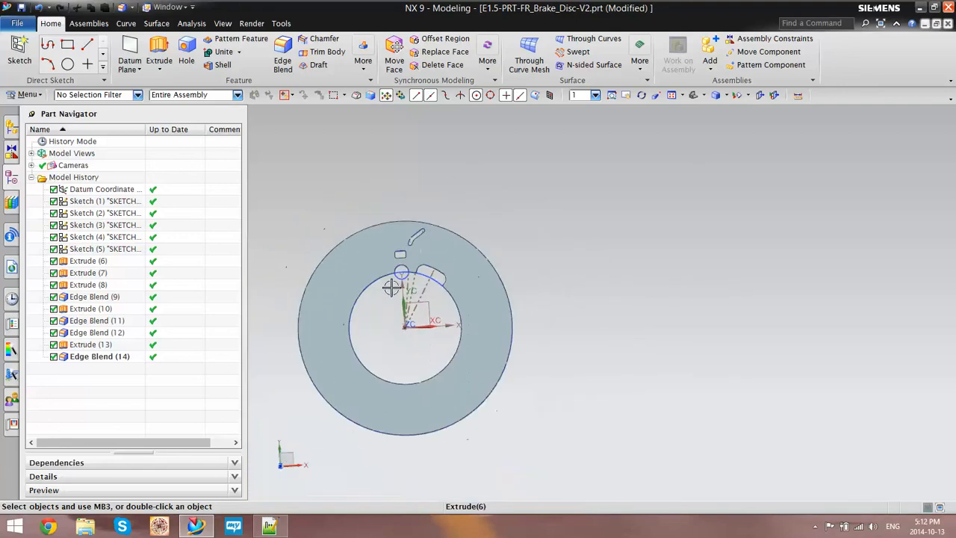
scroll(391, 287, up, 3)
scroll(542, 234, down, 4)
scroll(482, 264, up, 3)
middle_drag(483, 265, 489, 263)
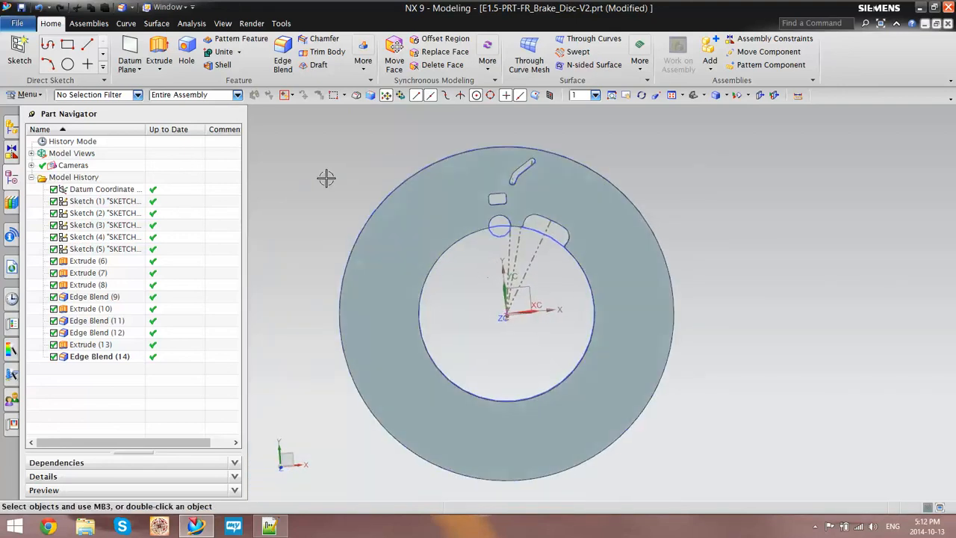
- Set up a circular Pattern Feature of the round cut at the inner edge, rotating about the Z direction through the ring's centre
click(240, 42)
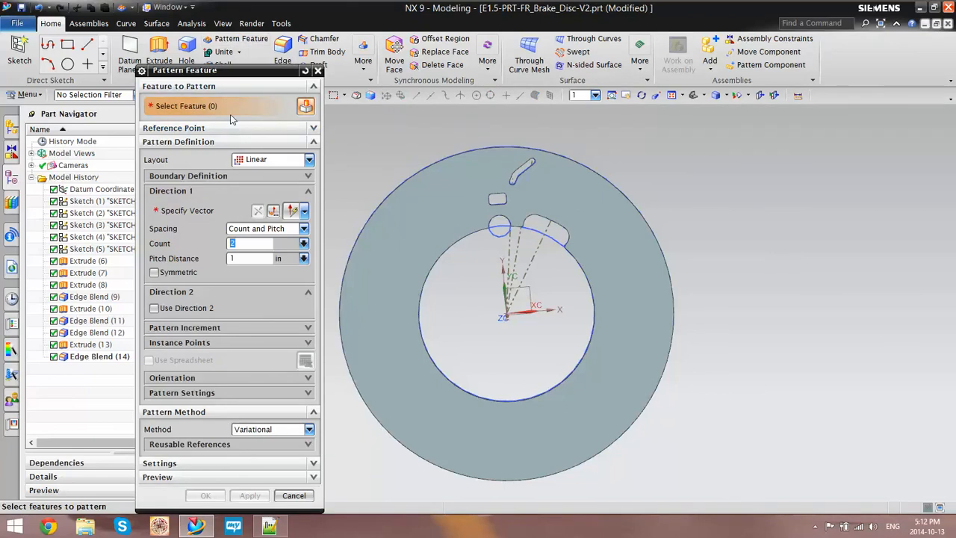
scroll(481, 215, up, 3)
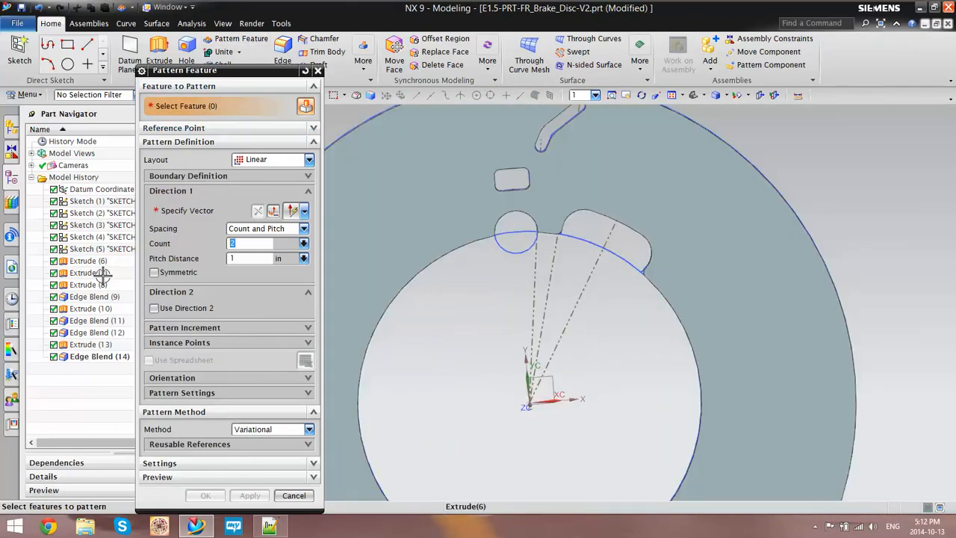
click(86, 273)
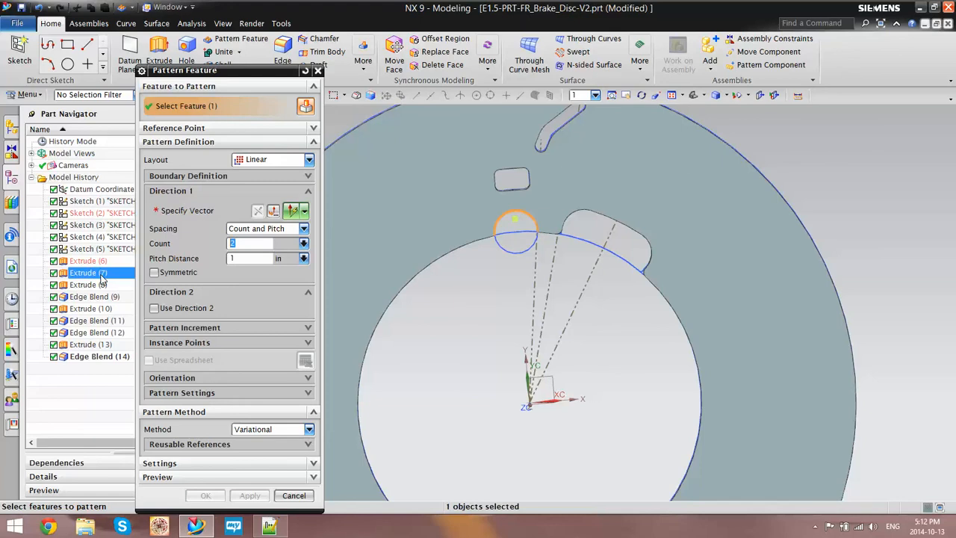
middle_drag(498, 274, 532, 245)
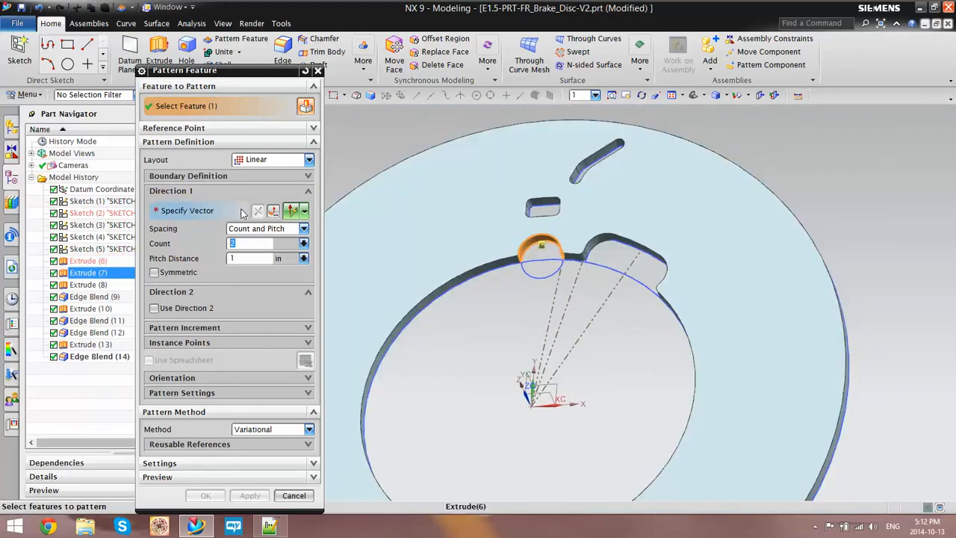
click(259, 160)
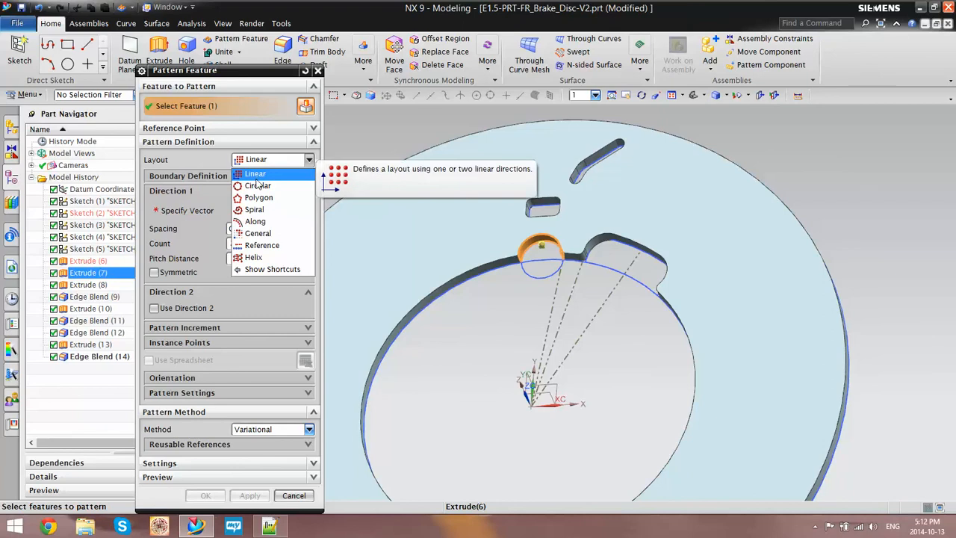
click(258, 186)
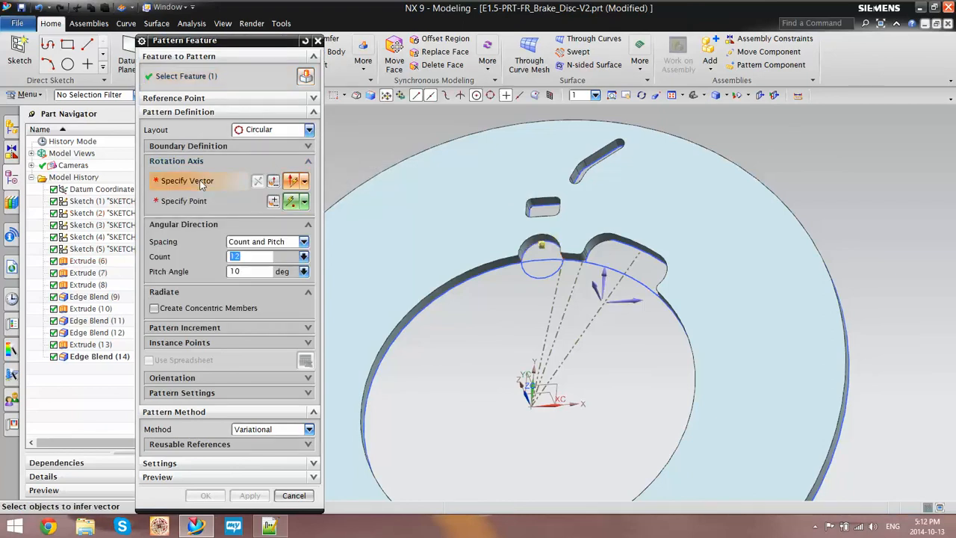
scroll(485, 244, down, 3)
scroll(485, 244, up, 3)
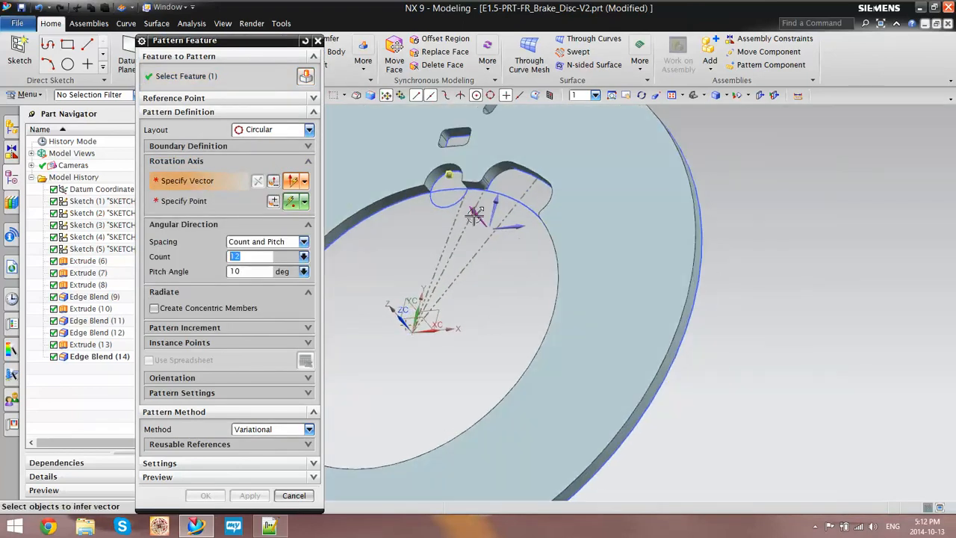
click(475, 214)
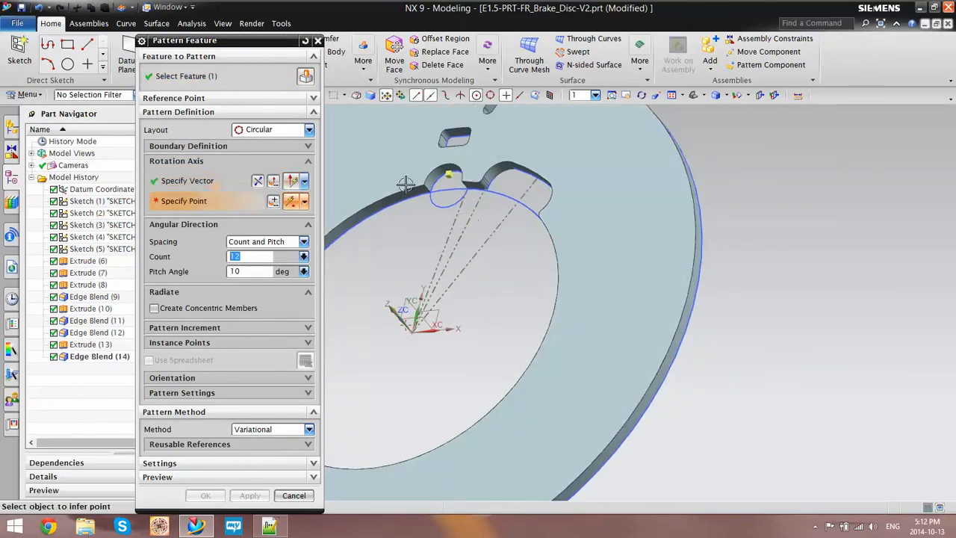
click(411, 333)
middle_drag(489, 296, 471, 330)
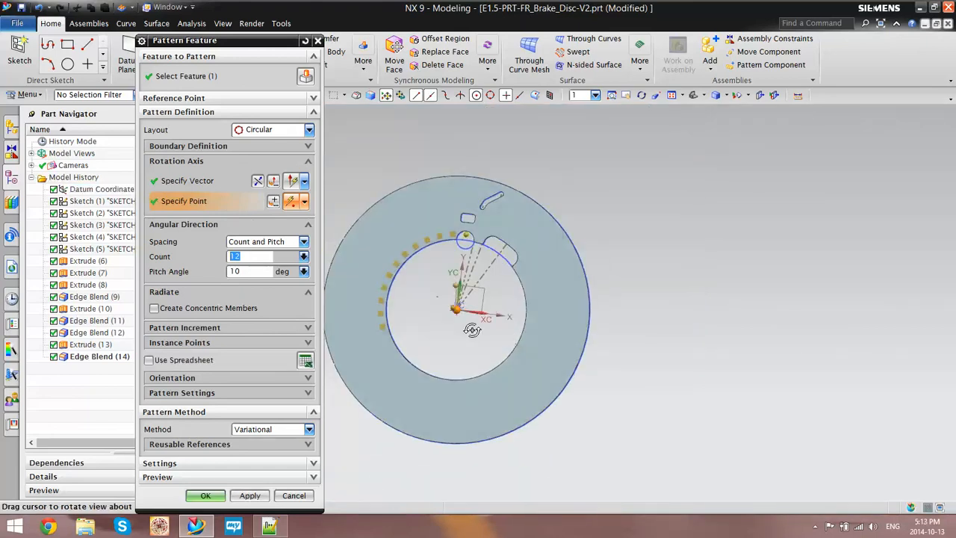
- Space the round cut's pattern by Count and Span with 6 instances over 360 degrees and create it
click(276, 241)
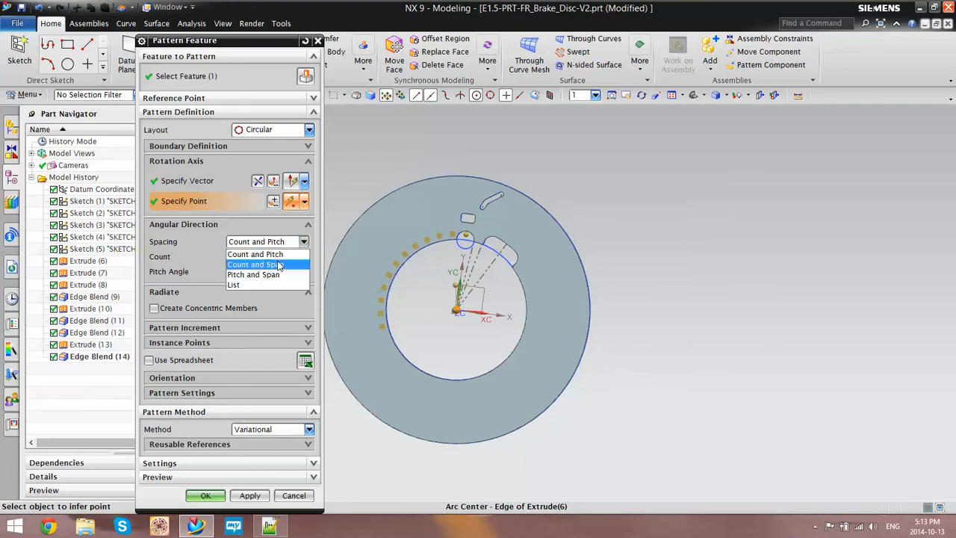
click(278, 265)
double_click(231, 256)
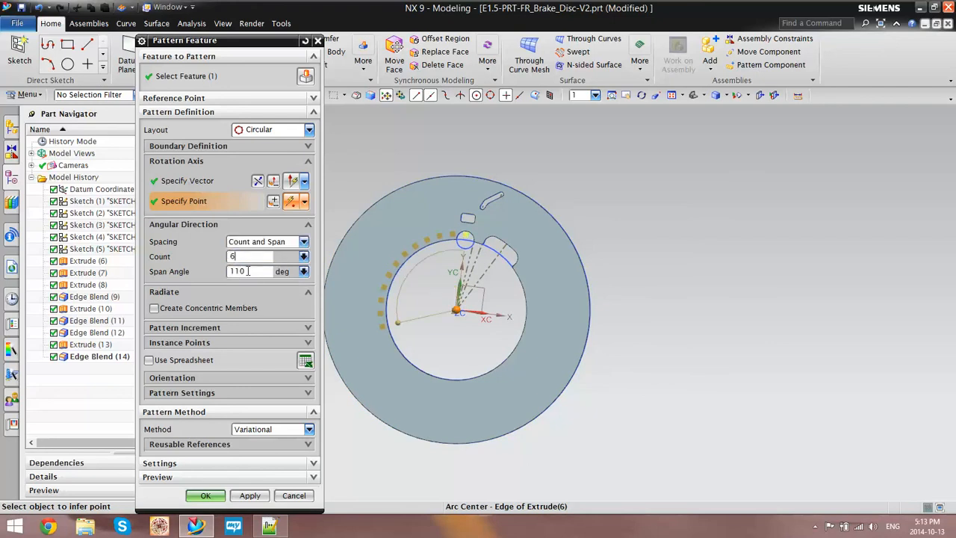
drag(248, 271, 233, 271)
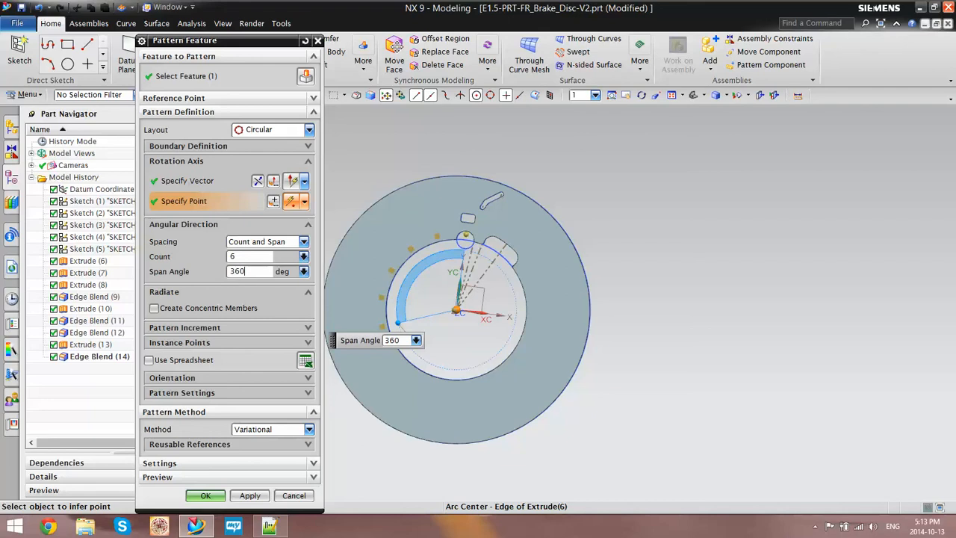
click(255, 258)
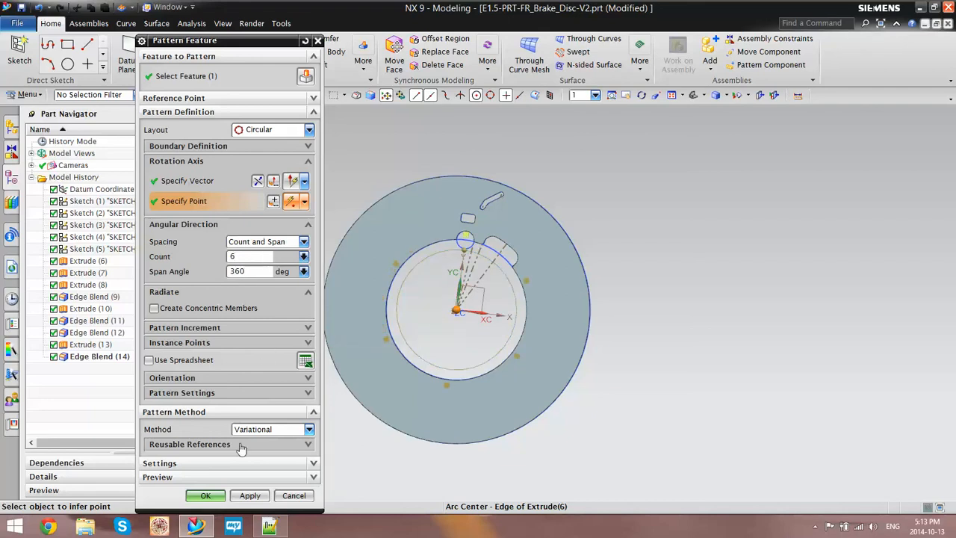
click(207, 496)
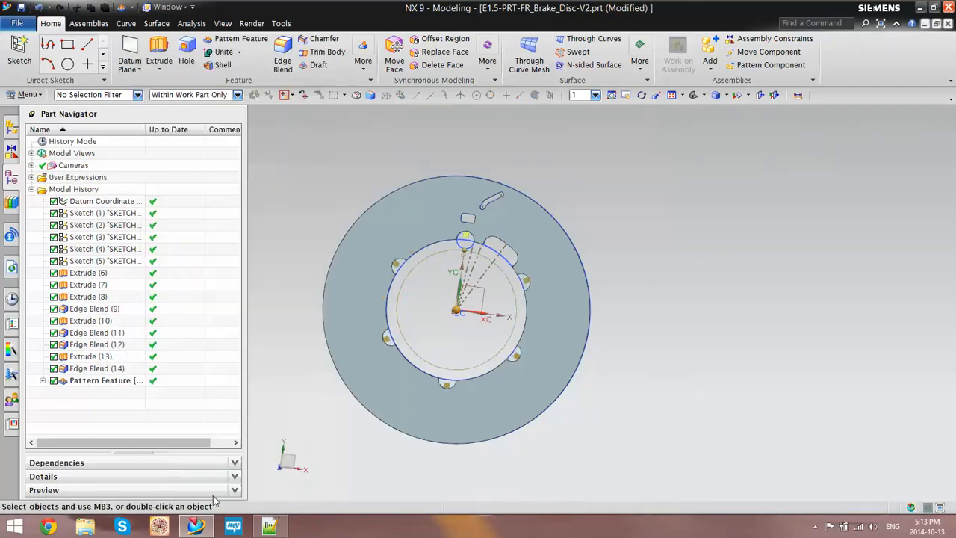
- Pattern the rectangular hole circularly about the axis through the ring's centre, with 24 instances over a 360-degree span
scroll(470, 299, up, 3)
middle_drag(485, 285, 301, 121)
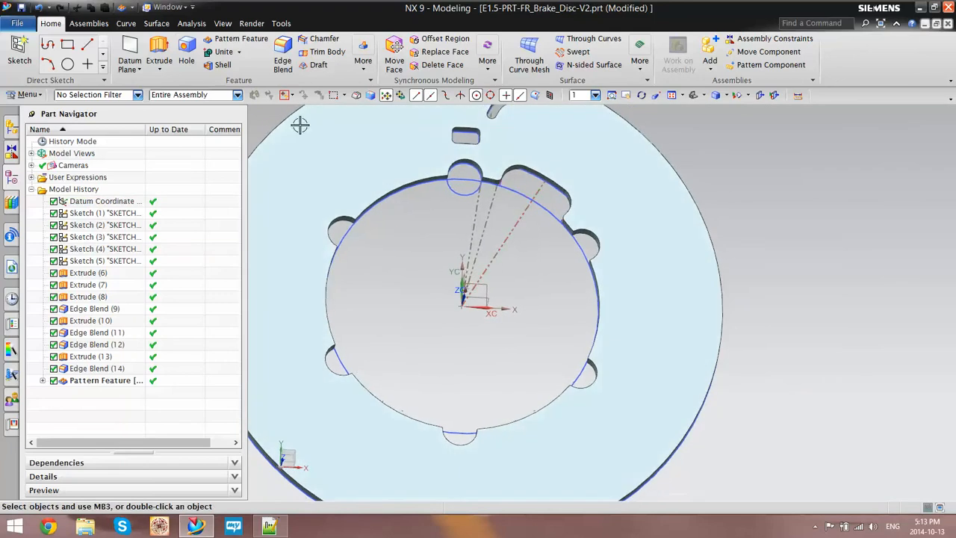
click(160, 53)
click(315, 40)
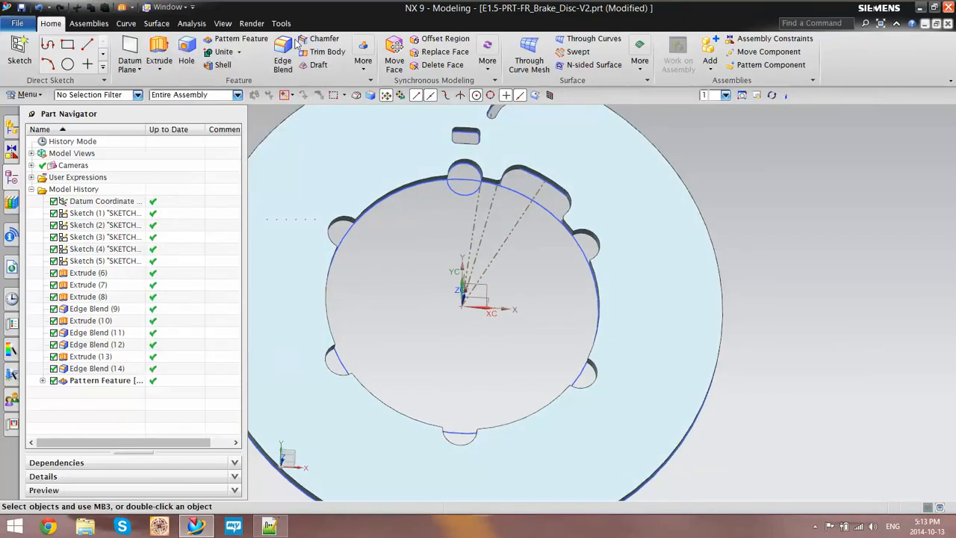
click(90, 297)
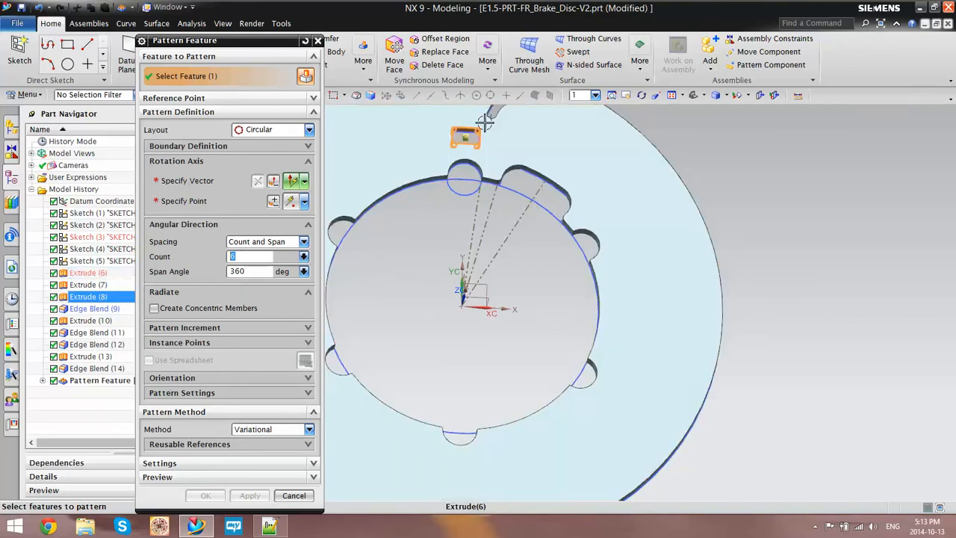
click(200, 185)
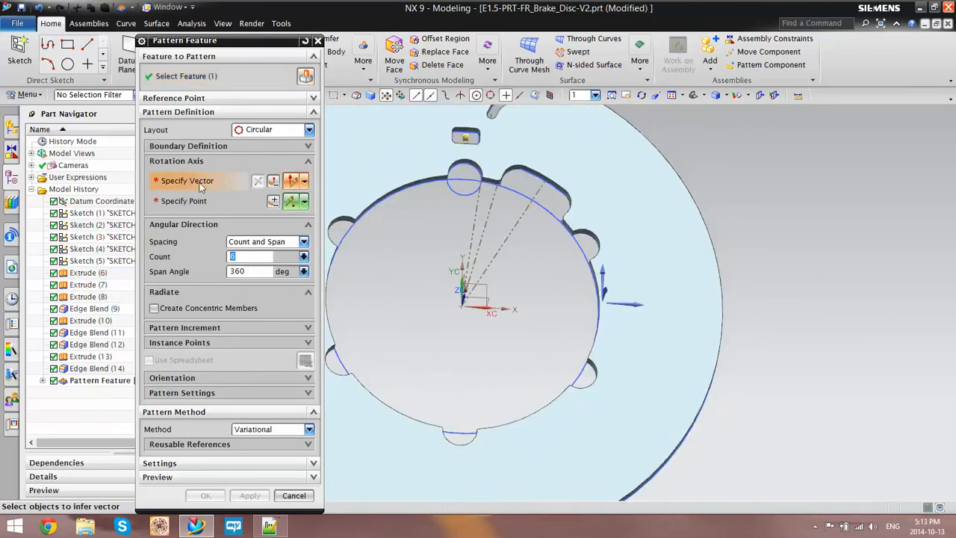
click(601, 300)
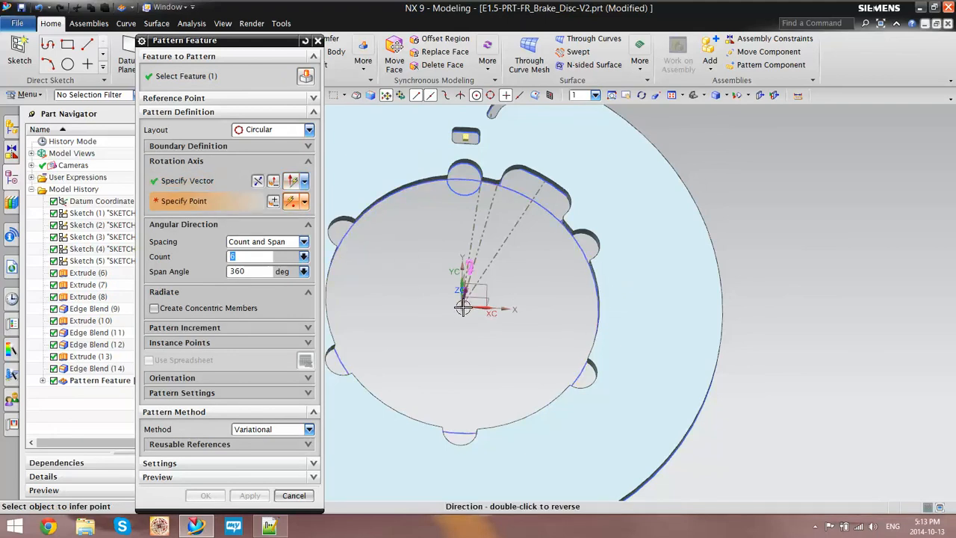
click(583, 255)
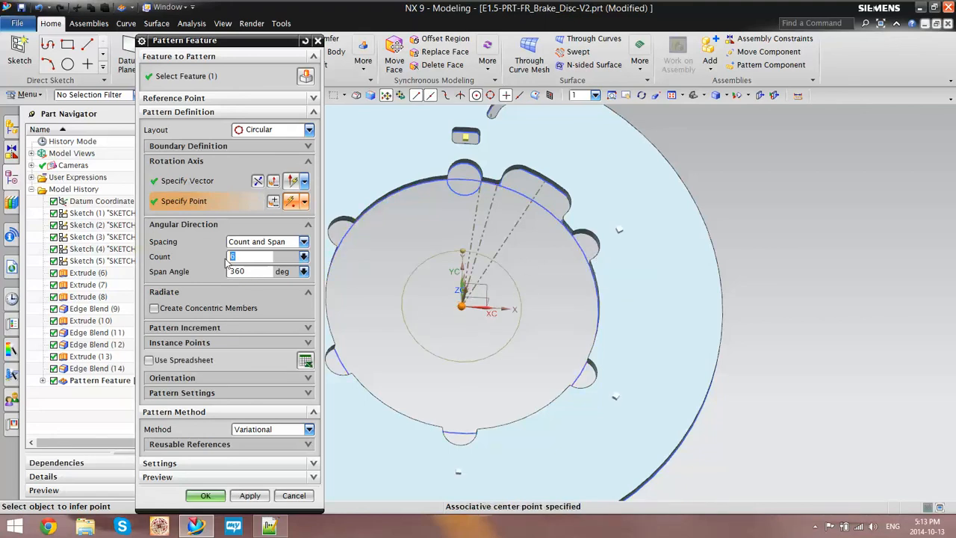
click(205, 496)
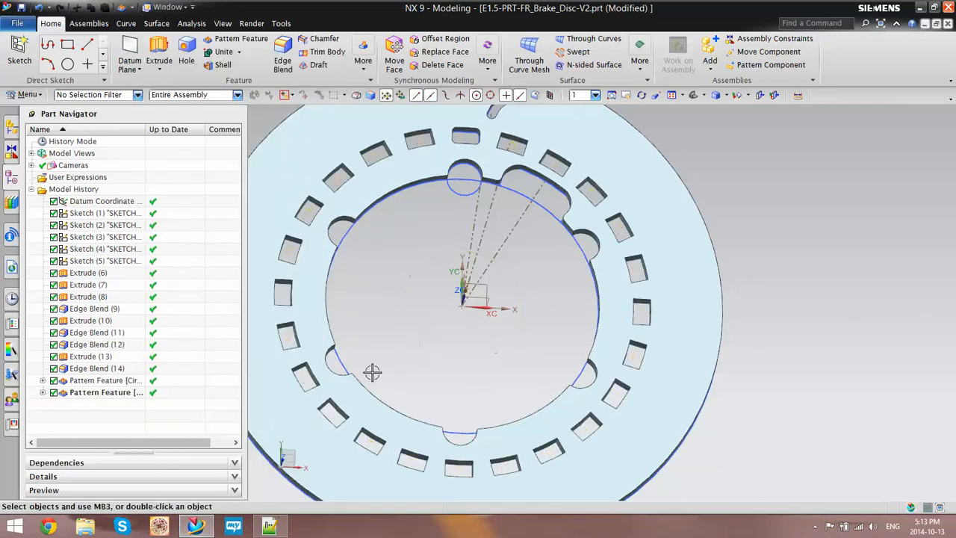
- Edit the rectangular hole's circular pattern so that it also includes the Edge Blend (9) rounding the hole's corners
mouse_move(431, 337)
middle_down()
mouse_move(420, 352)
mouse_move(419, 343)
middle_up()
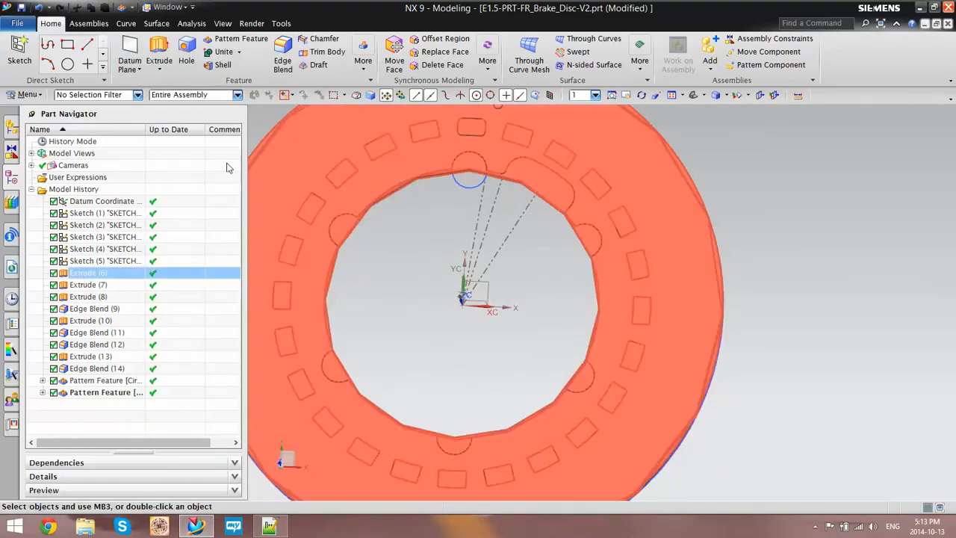
double_click(117, 393)
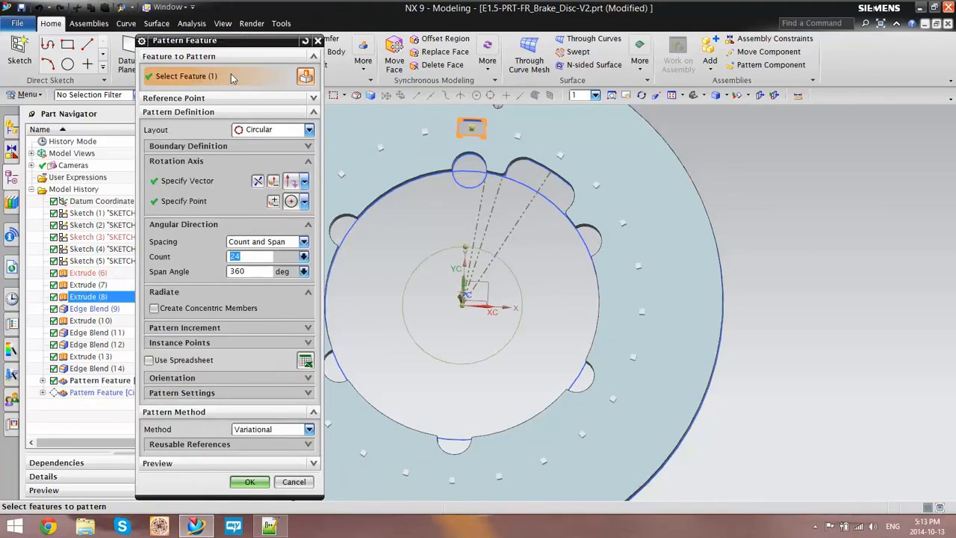
click(93, 308)
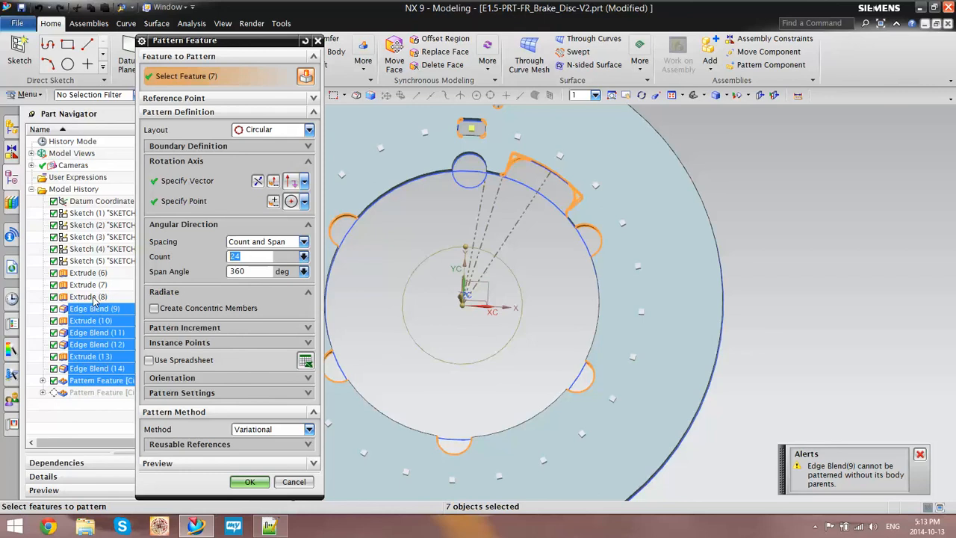
click(94, 298)
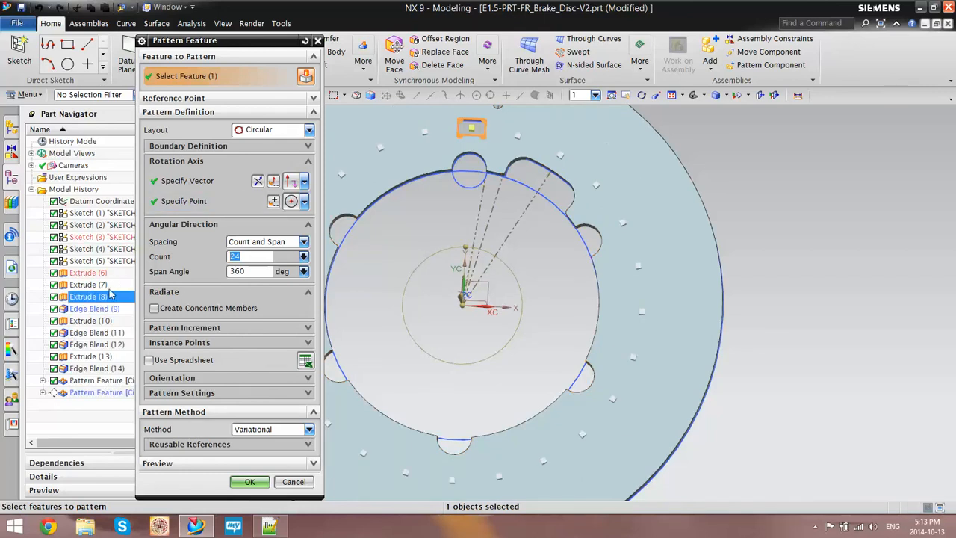
ctrl+click(102, 310)
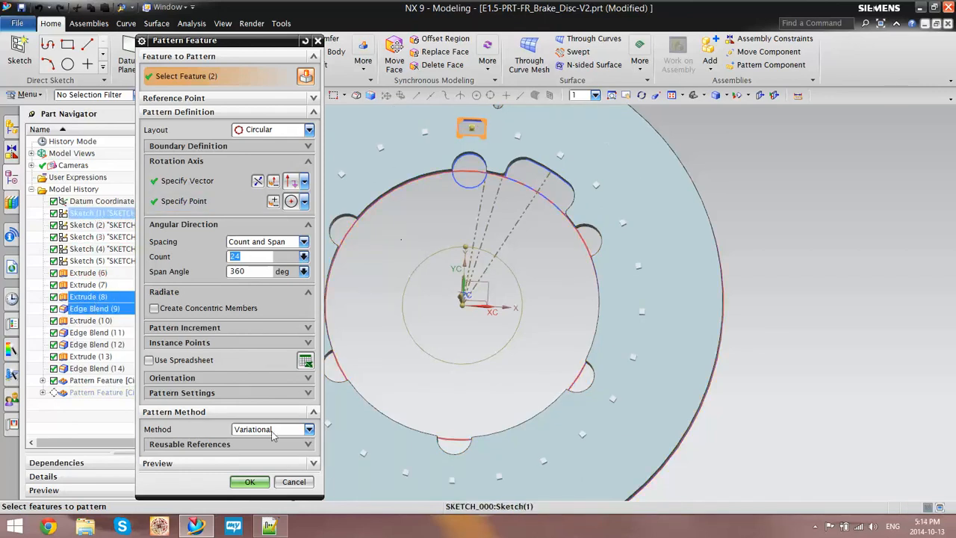
click(250, 482)
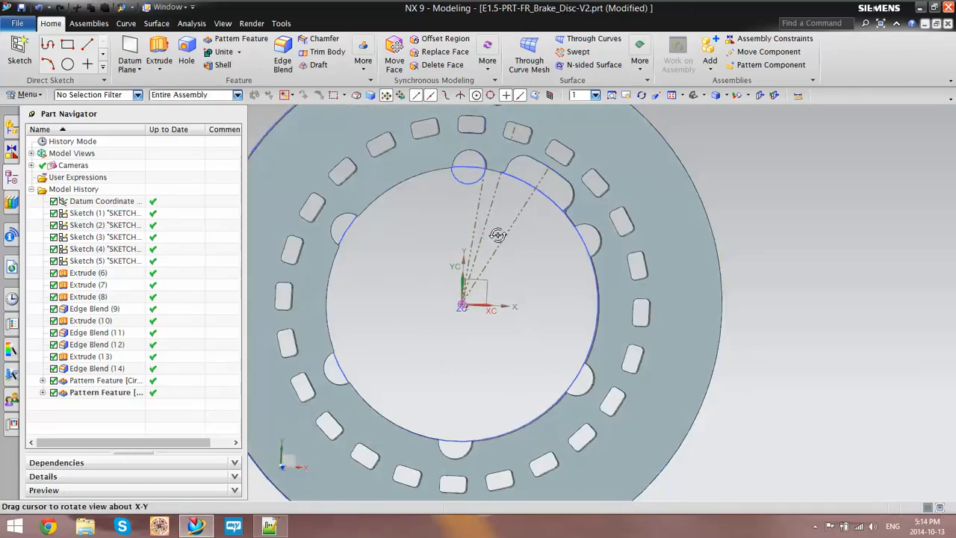
- Begin a circular Pattern Feature of the curved notch at the inner edge, selecting Extrude (10) with Edge Blends (11) and (12)
scroll(524, 139, up, 4)
scroll(560, 272, down, 4)
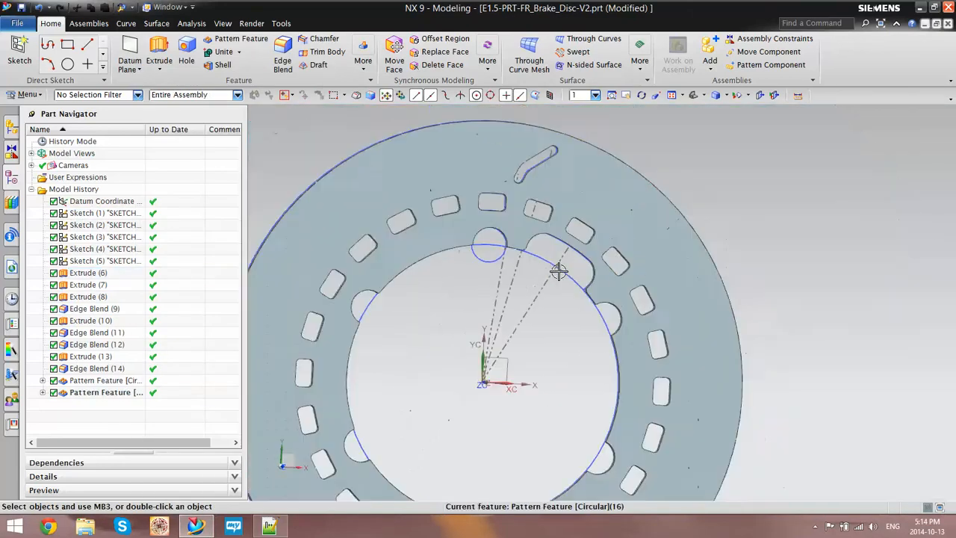
middle_drag(557, 294, 547, 296)
scroll(484, 251, down, 2)
scroll(522, 308, up, 2)
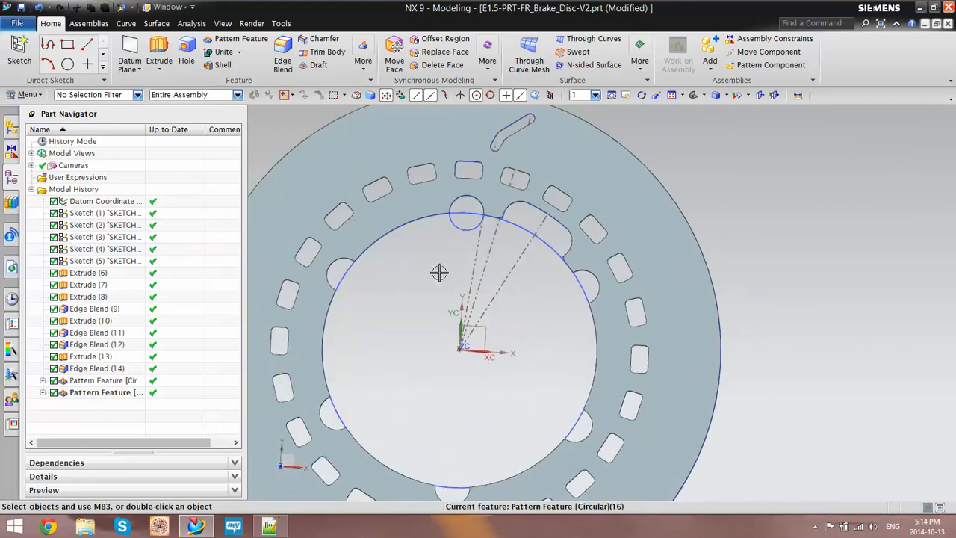
click(239, 40)
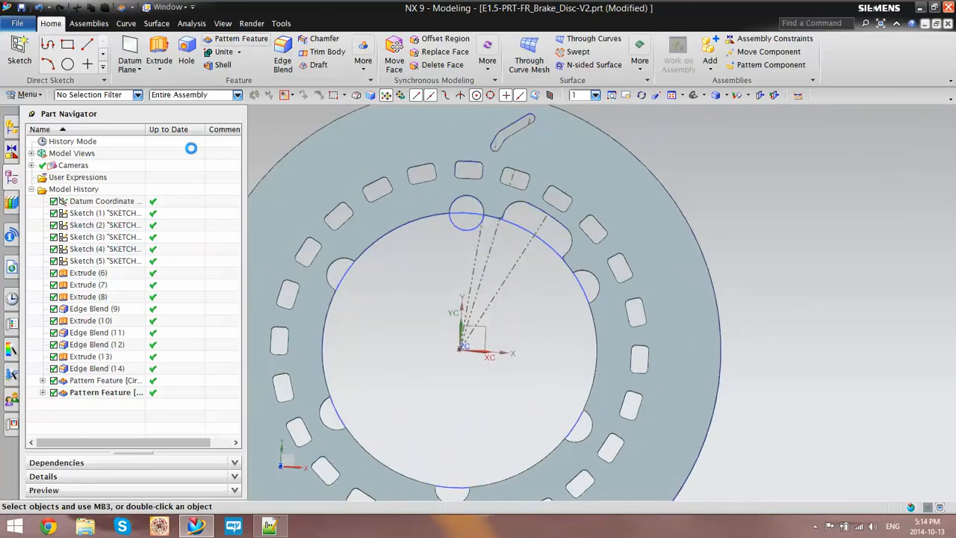
click(97, 321)
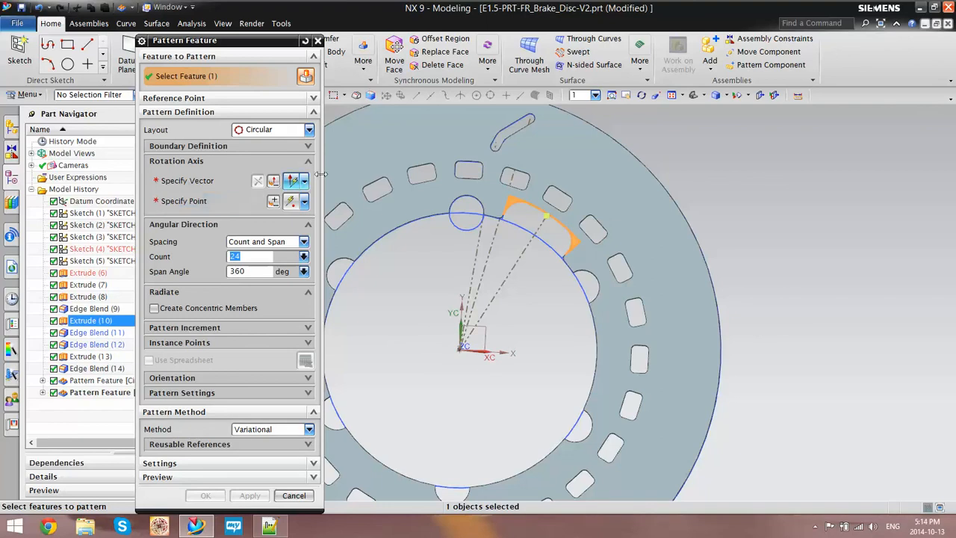
click(106, 333)
click(109, 345)
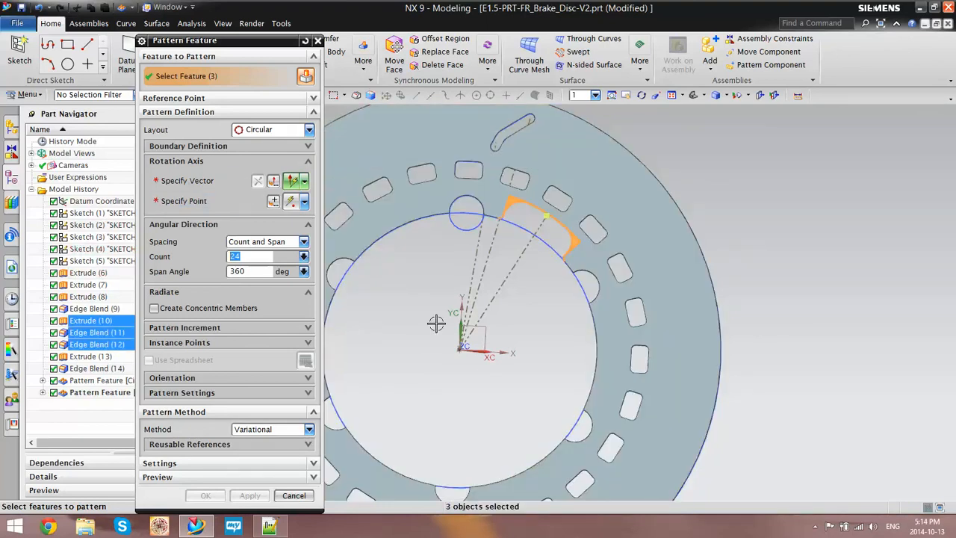
- Rotate the notch pattern about the axis through the ring's centre with 6 instances over 360 degrees and create it
click(224, 184)
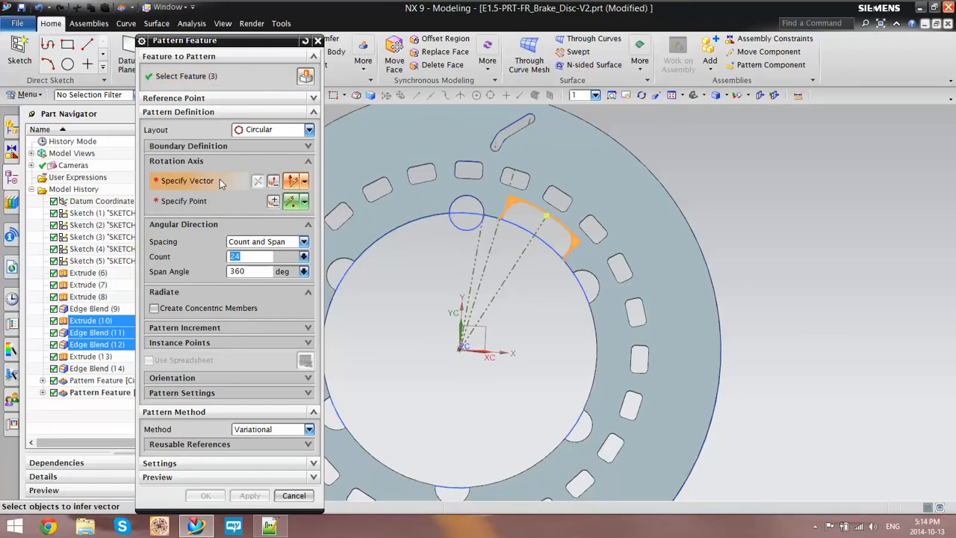
click(602, 301)
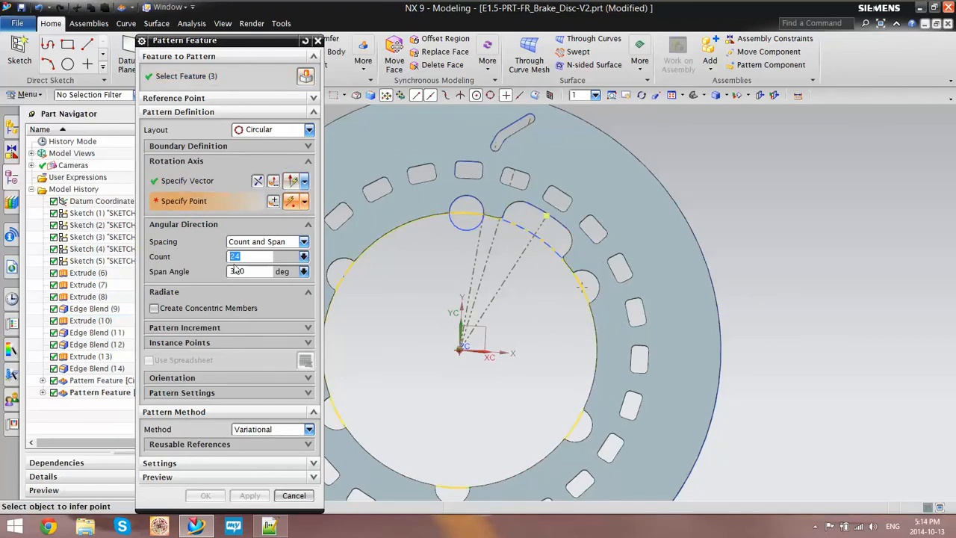
click(583, 299)
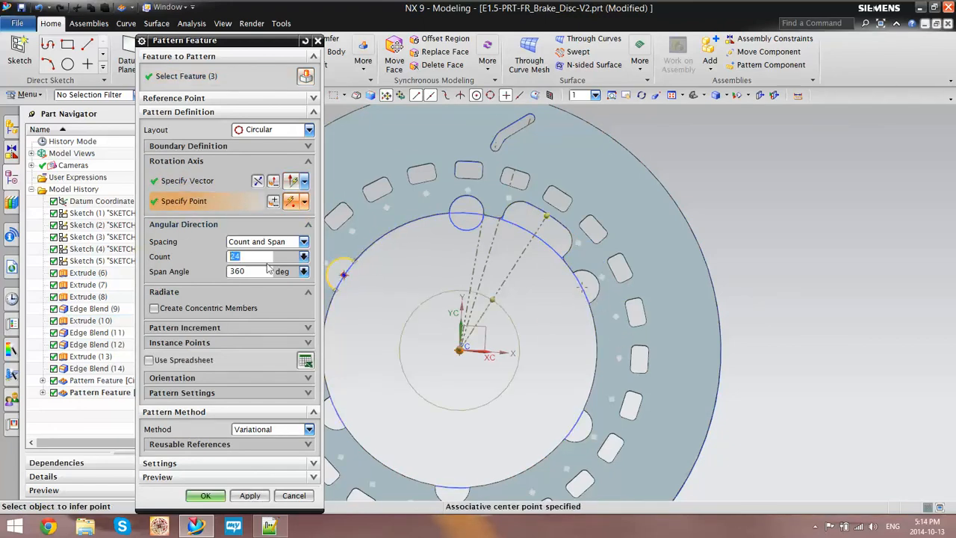
click(206, 496)
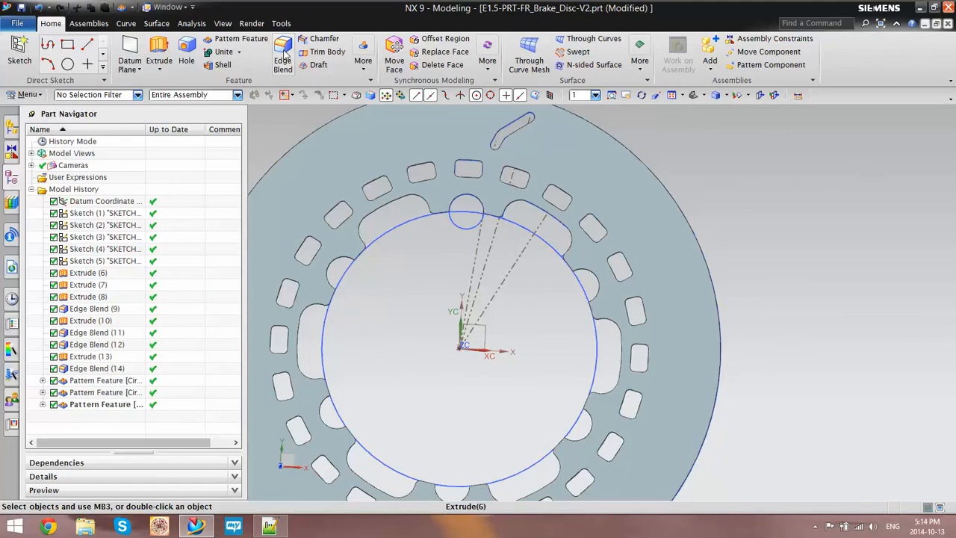
- Begin a circular Pattern Feature of the angled slot near the outer edge, selecting Extrude (13) and Edge Blend (14)
scroll(478, 273, down, 3)
scroll(467, 112, up, 3)
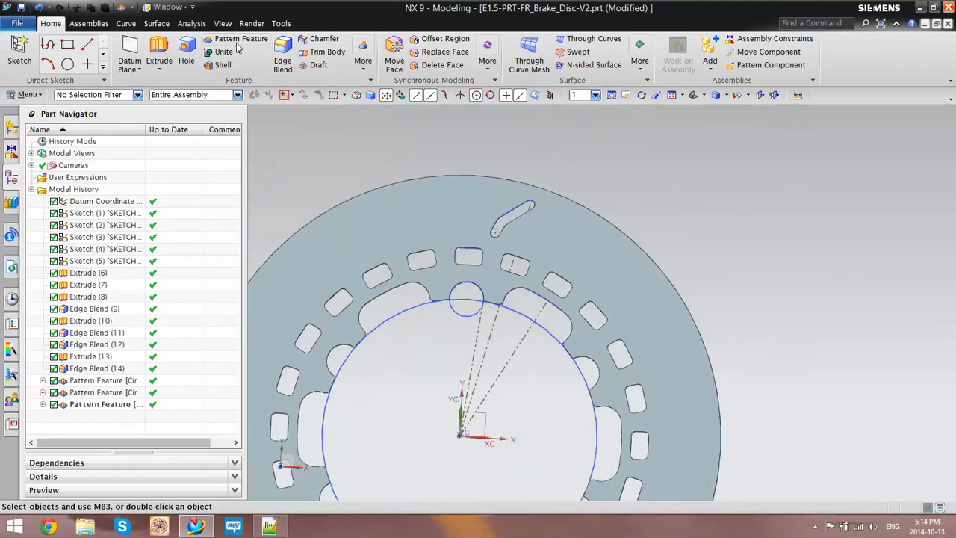
click(90, 356)
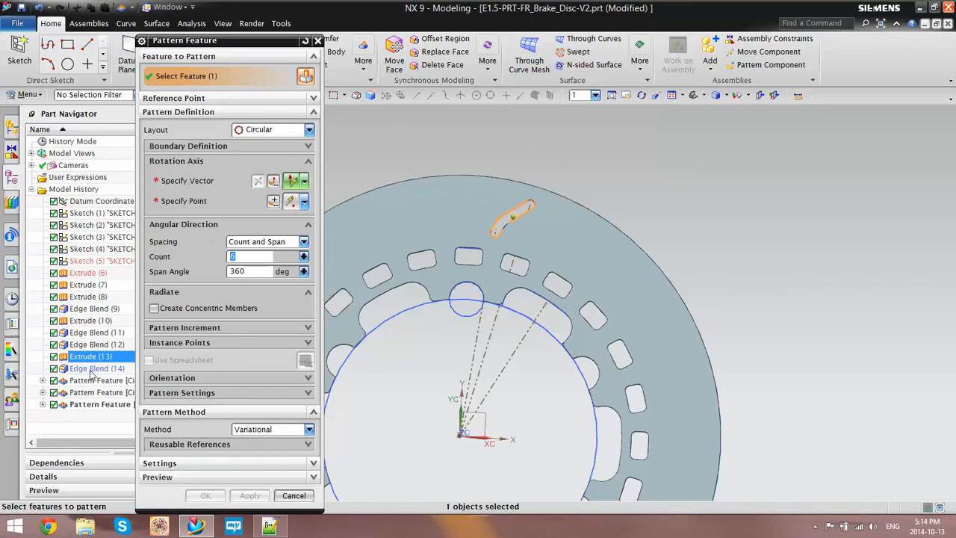
click(89, 371)
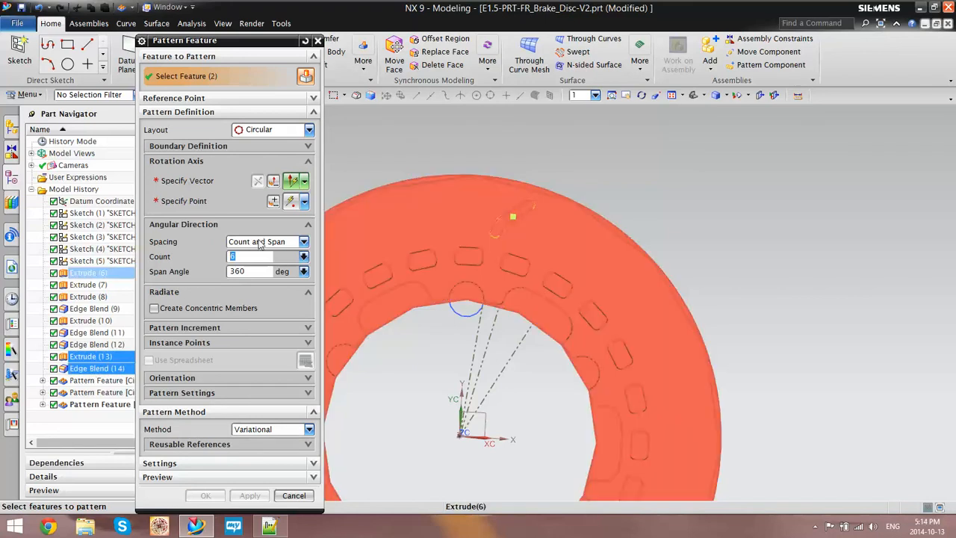
- Rotate the slot pattern about the Z-axis through the ring's centre with 24 instances over 360 degrees and create it
click(207, 185)
scroll(562, 258, down, 3)
scroll(578, 275, up, 3)
middle_drag(585, 286, 580, 272)
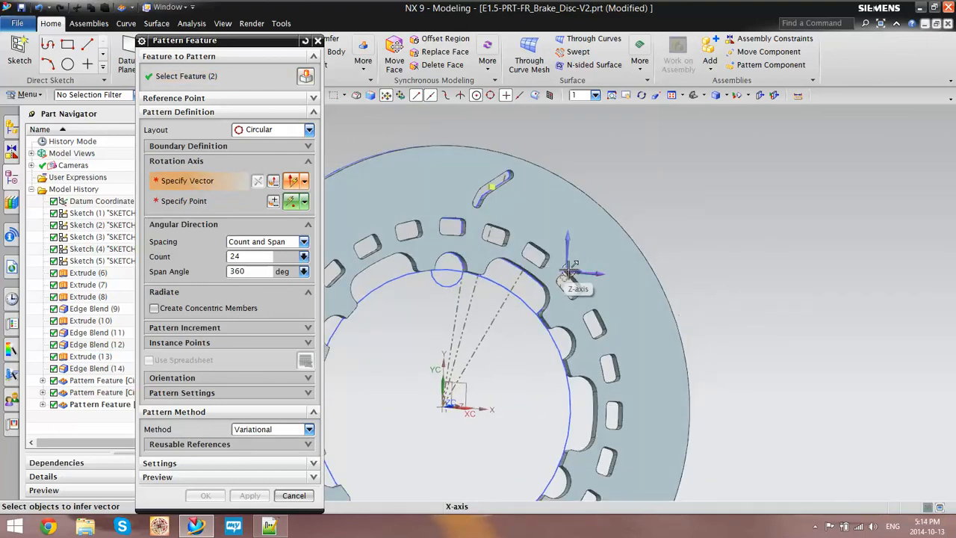
click(570, 267)
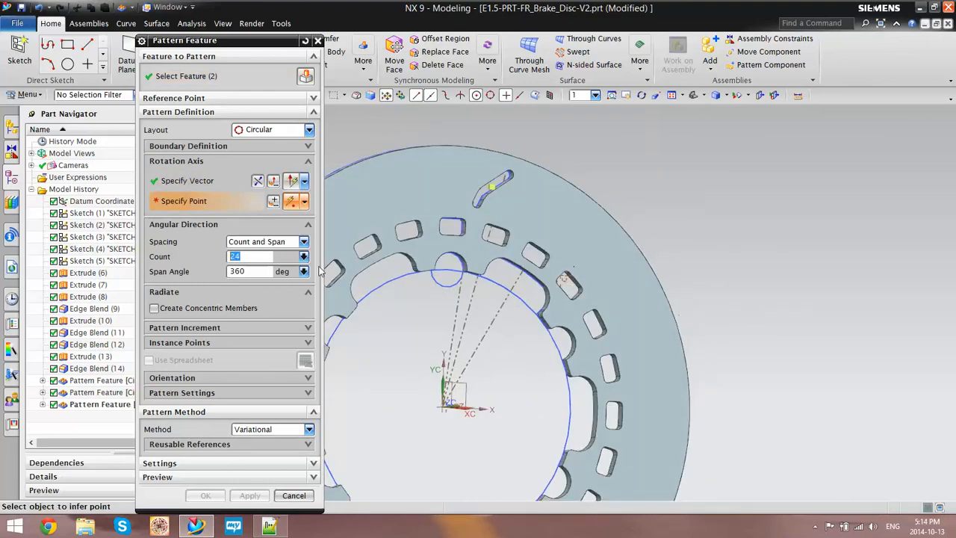
click(550, 339)
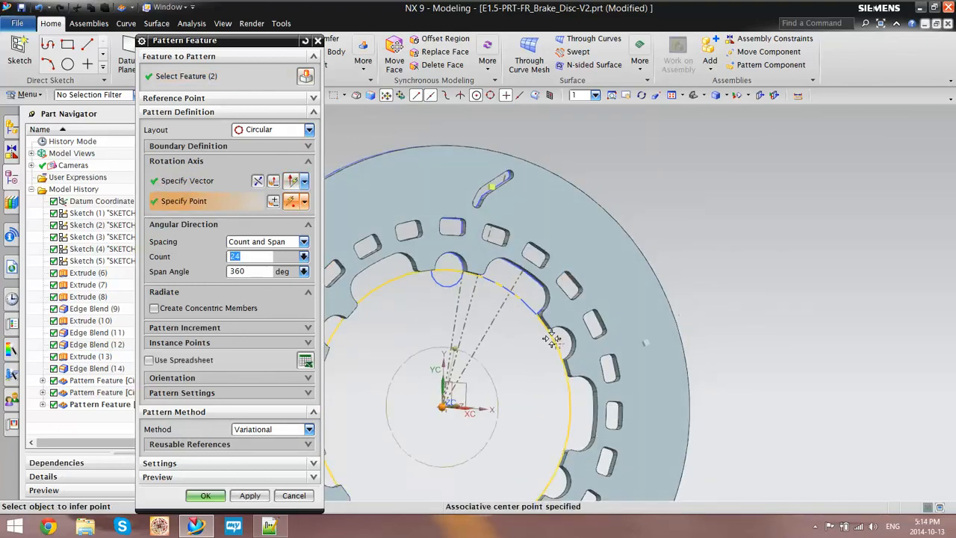
click(199, 497)
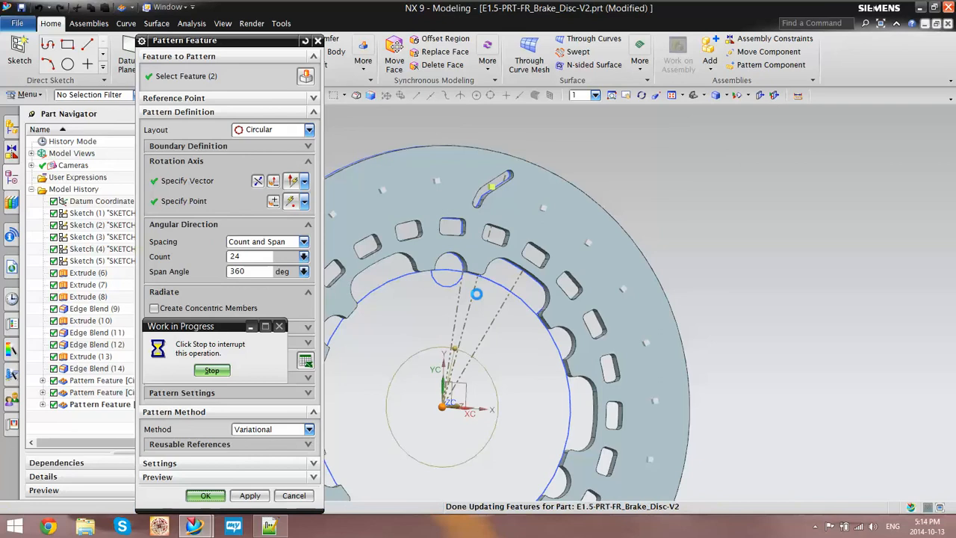
- Examine the patterned slots, rectangular holes, round cuts and notches around the whole brake disc
scroll(595, 292, down, 3)
middle_drag(553, 323, 527, 305)
scroll(525, 256, down, 2)
scroll(530, 295, up, 3)
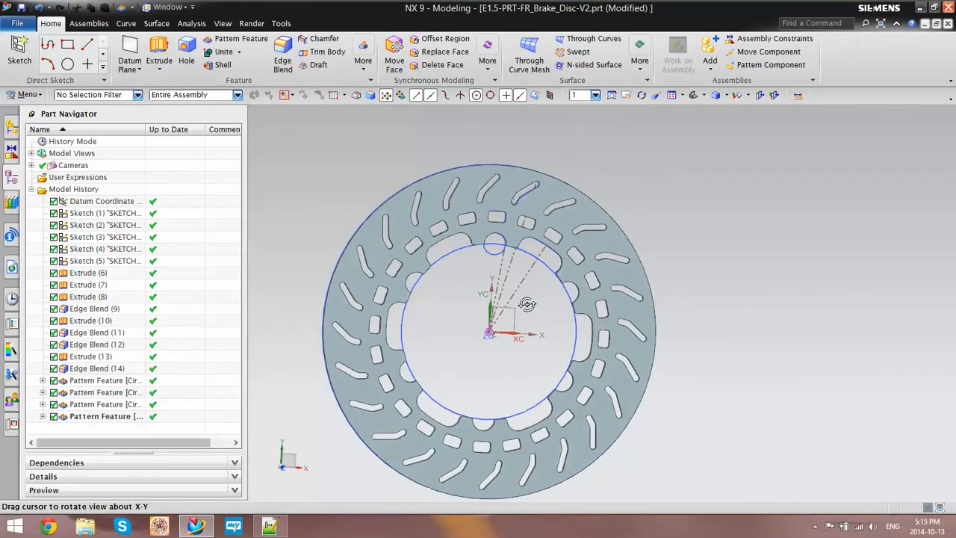
scroll(524, 313, down, 2)
scroll(527, 303, up, 3)
scroll(706, 221, down, 2)
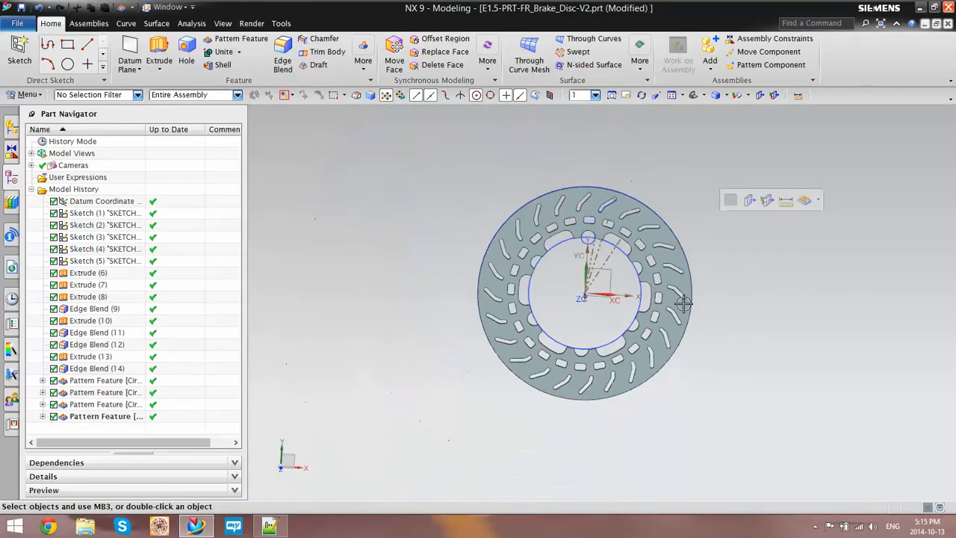
middle_drag(565, 292, 568, 278)
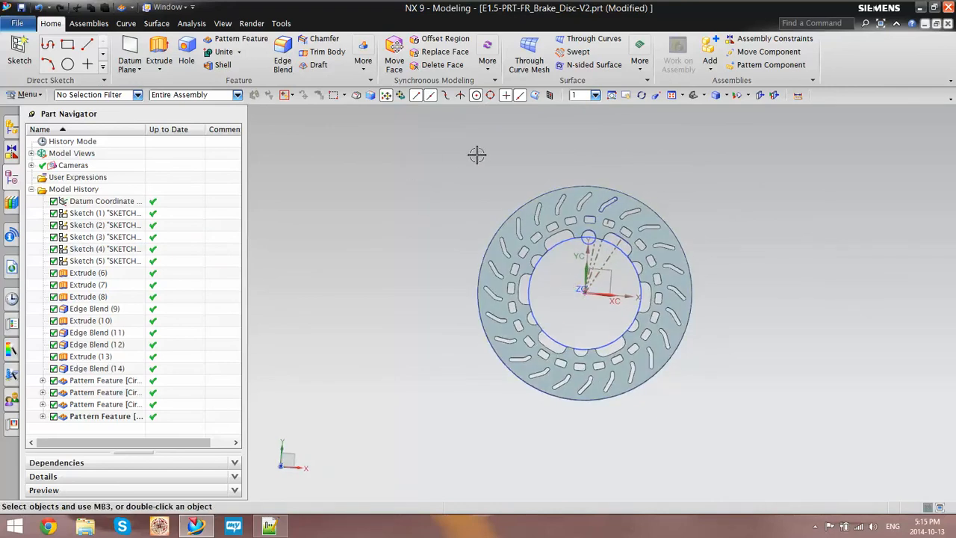
scroll(559, 166, down, 2)
scroll(584, 187, up, 4)
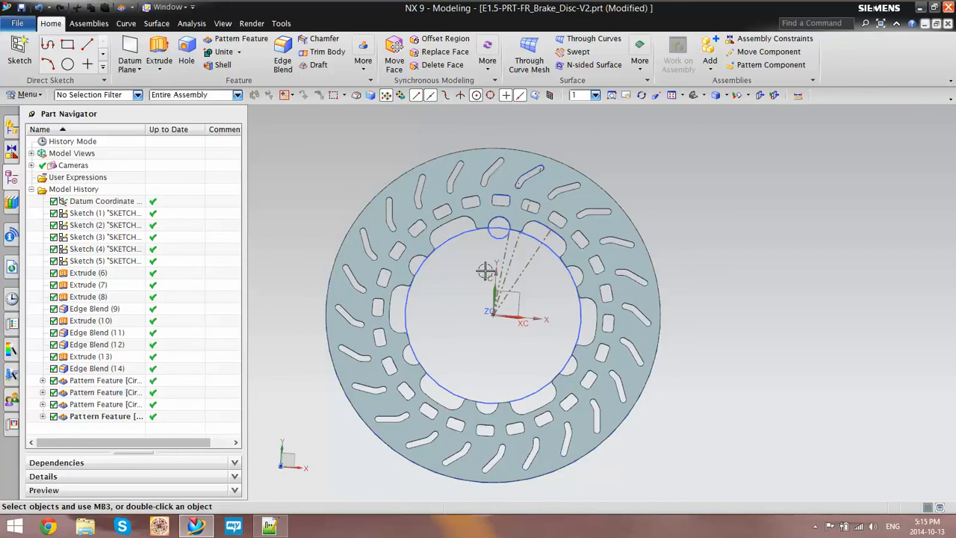
mouse_move(478, 267)
middle_down()
mouse_move(459, 284)
mouse_move(465, 274)
middle_up()
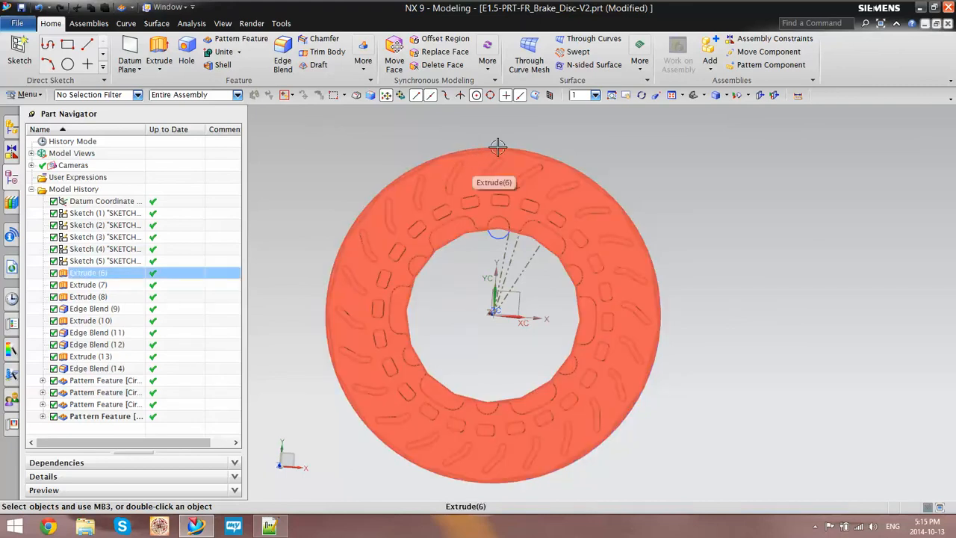
scroll(451, 259, down, 2)
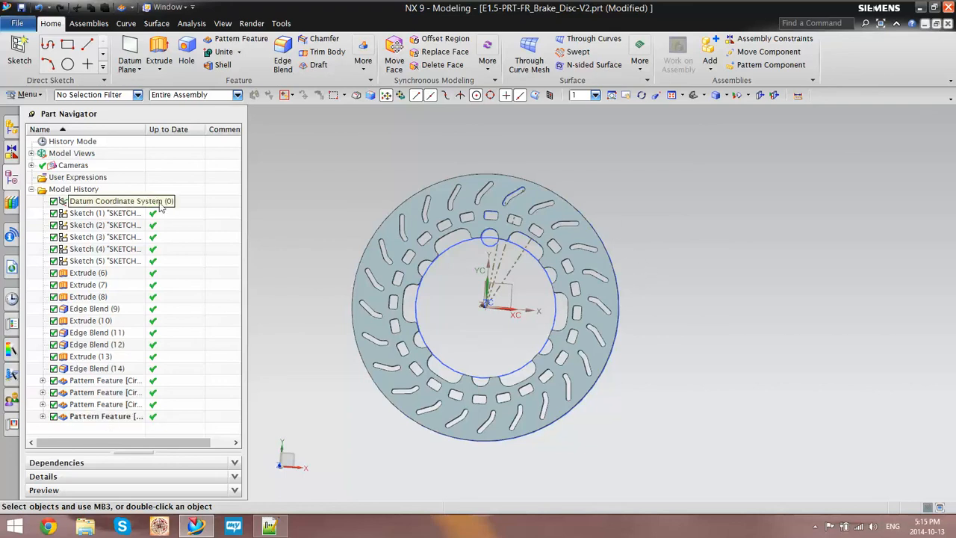
scroll(493, 277, up, 2)
scroll(460, 330, down, 3)
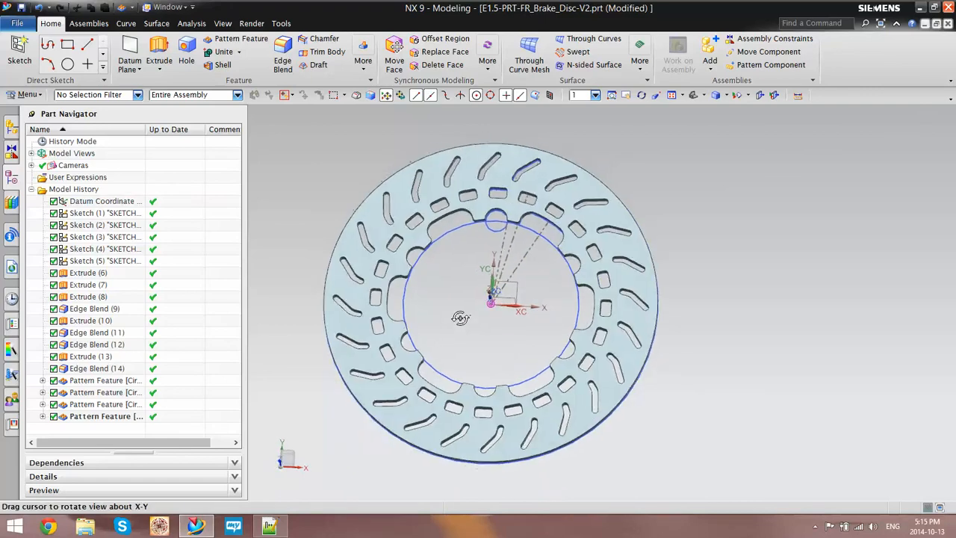
scroll(471, 321, down, 1)
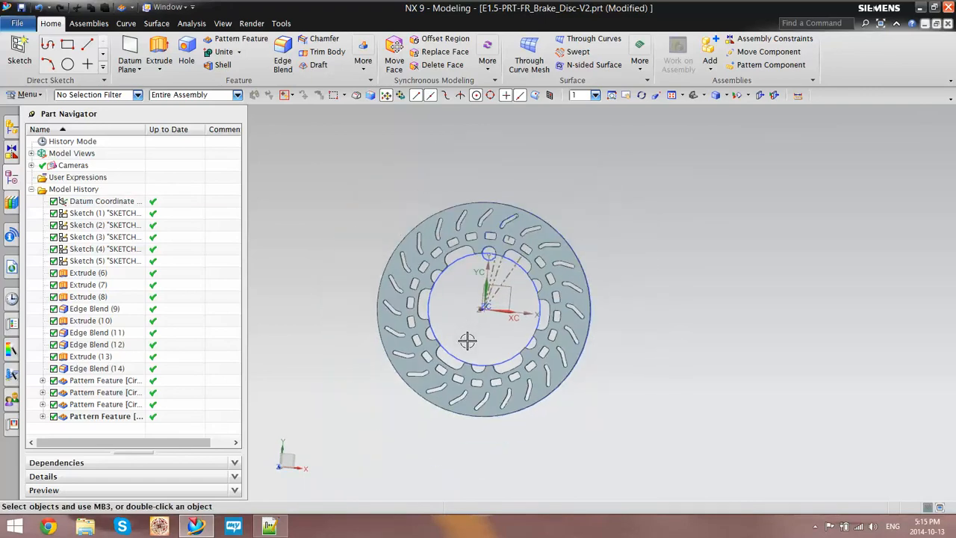
scroll(467, 341, up, 1)
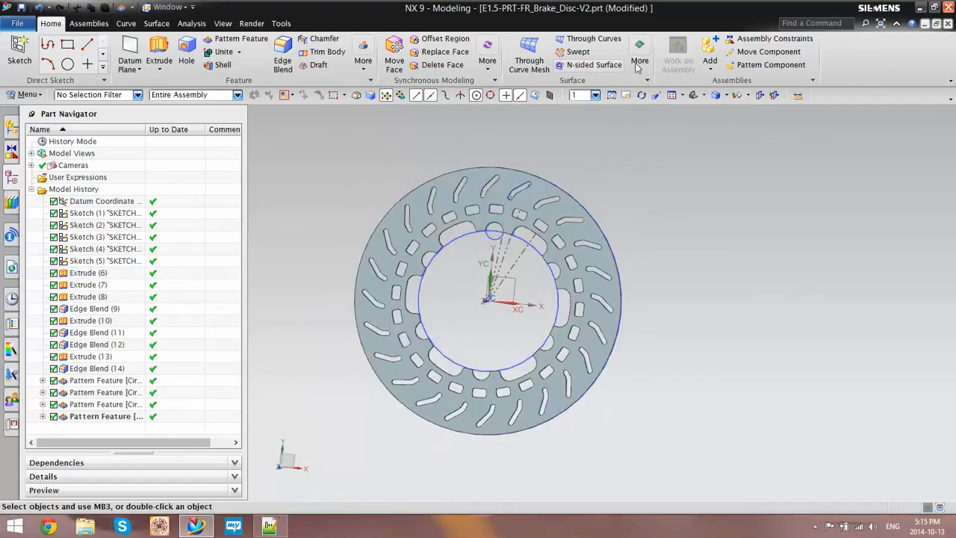
- Hide all sketches in the model with Show and Hide
click(748, 97)
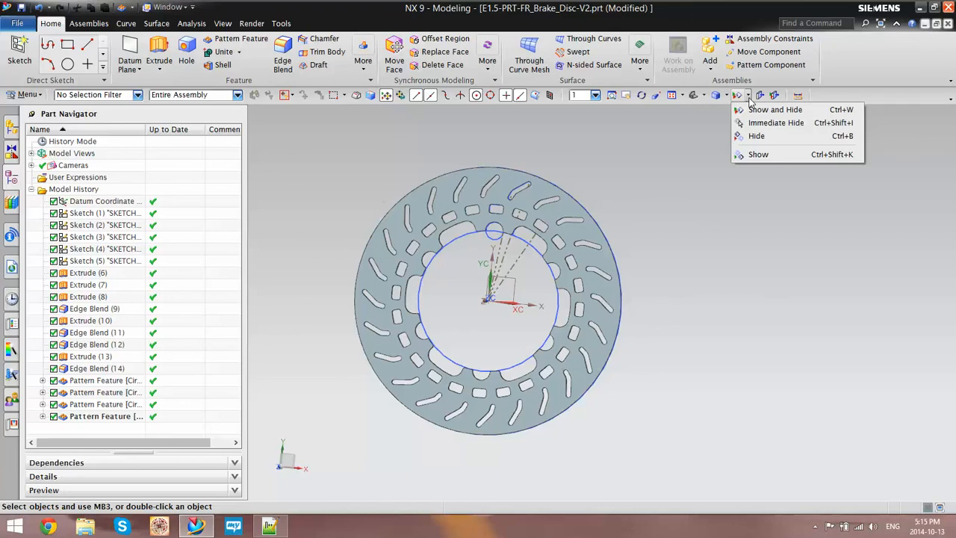
click(769, 109)
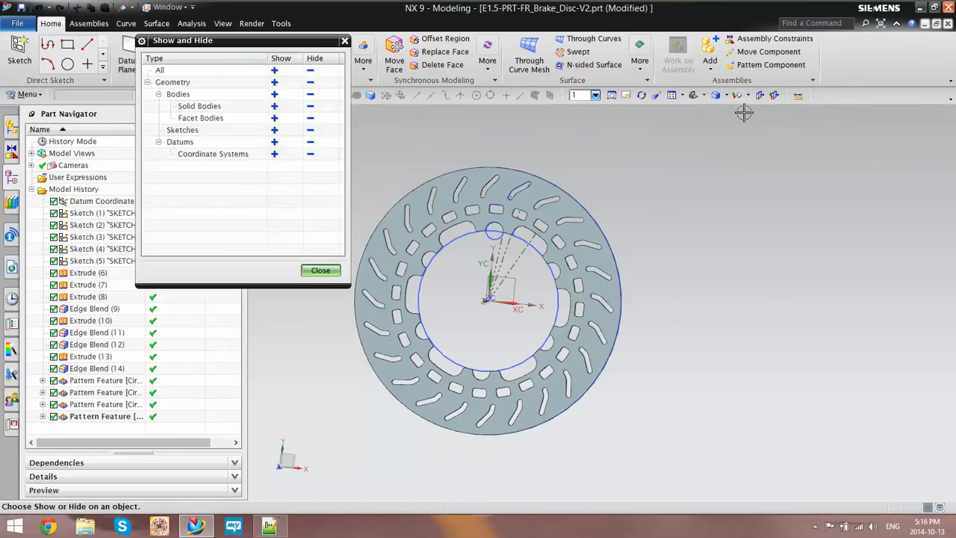
drag(280, 43, 808, 144)
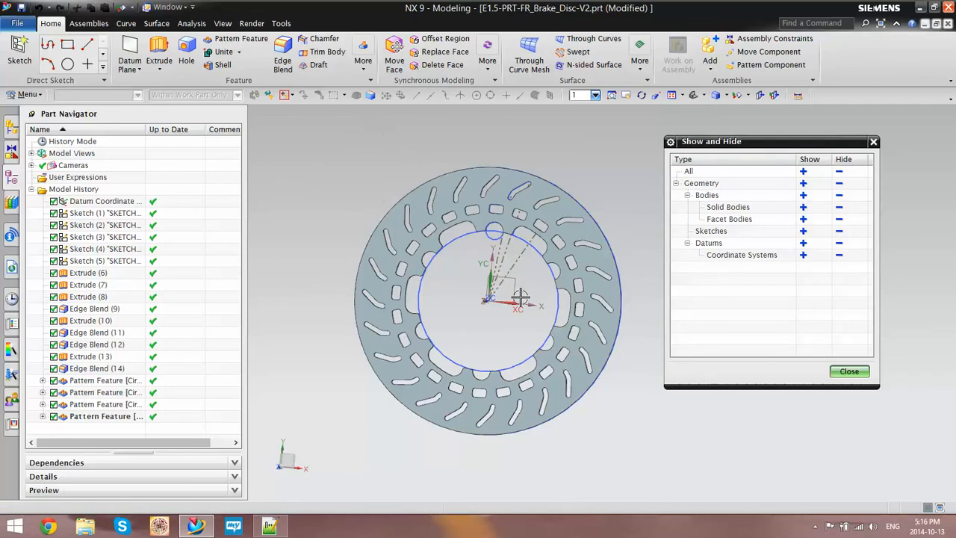
click(840, 233)
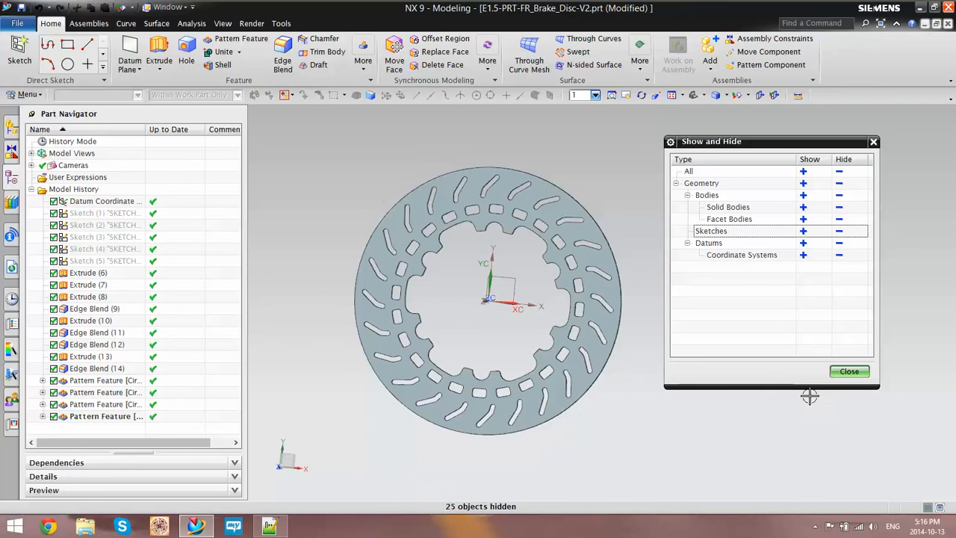
click(847, 371)
middle_drag(732, 367, 698, 363)
click(555, 234)
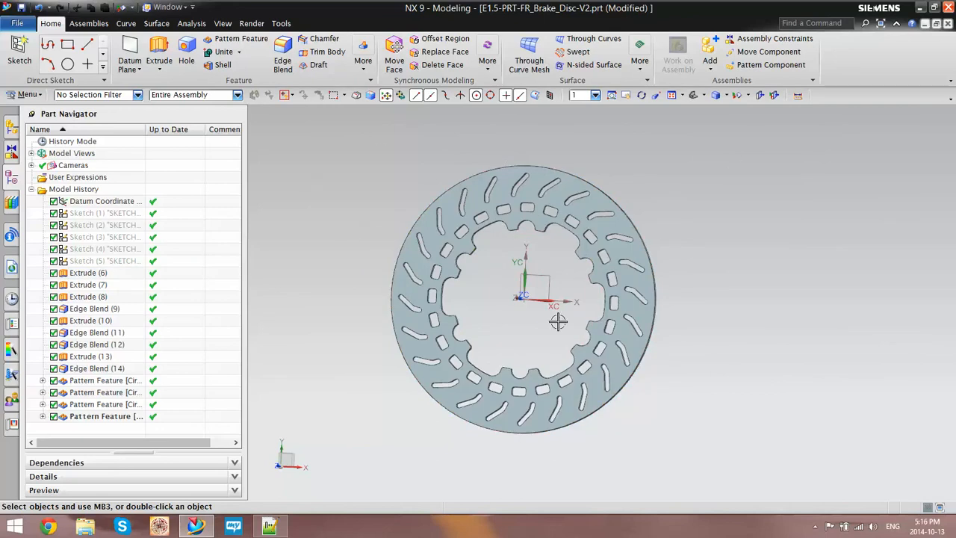
scroll(626, 291, up, 1)
mouse_move(762, 255)
middle_down()
mouse_move(769, 266)
mouse_move(768, 246)
middle_up()
scroll(761, 261, down, 1)
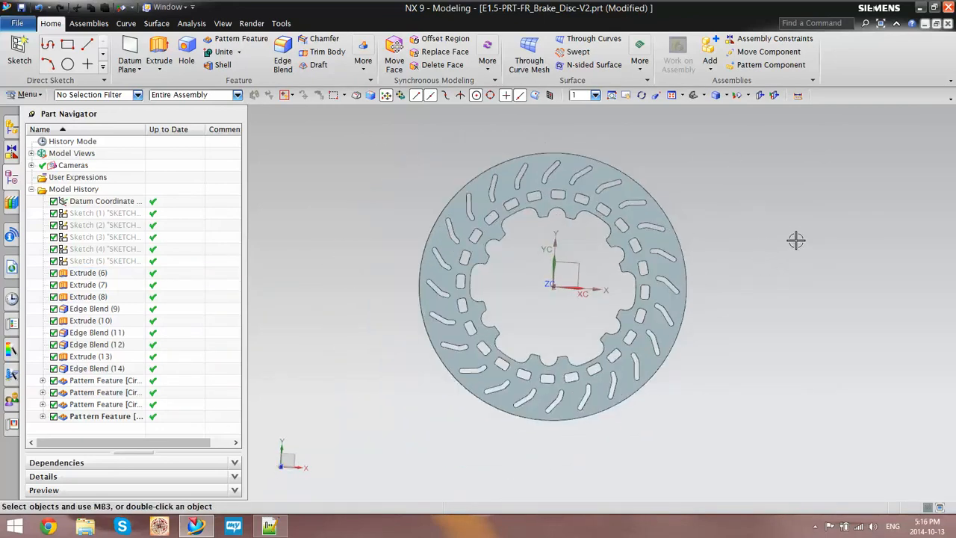